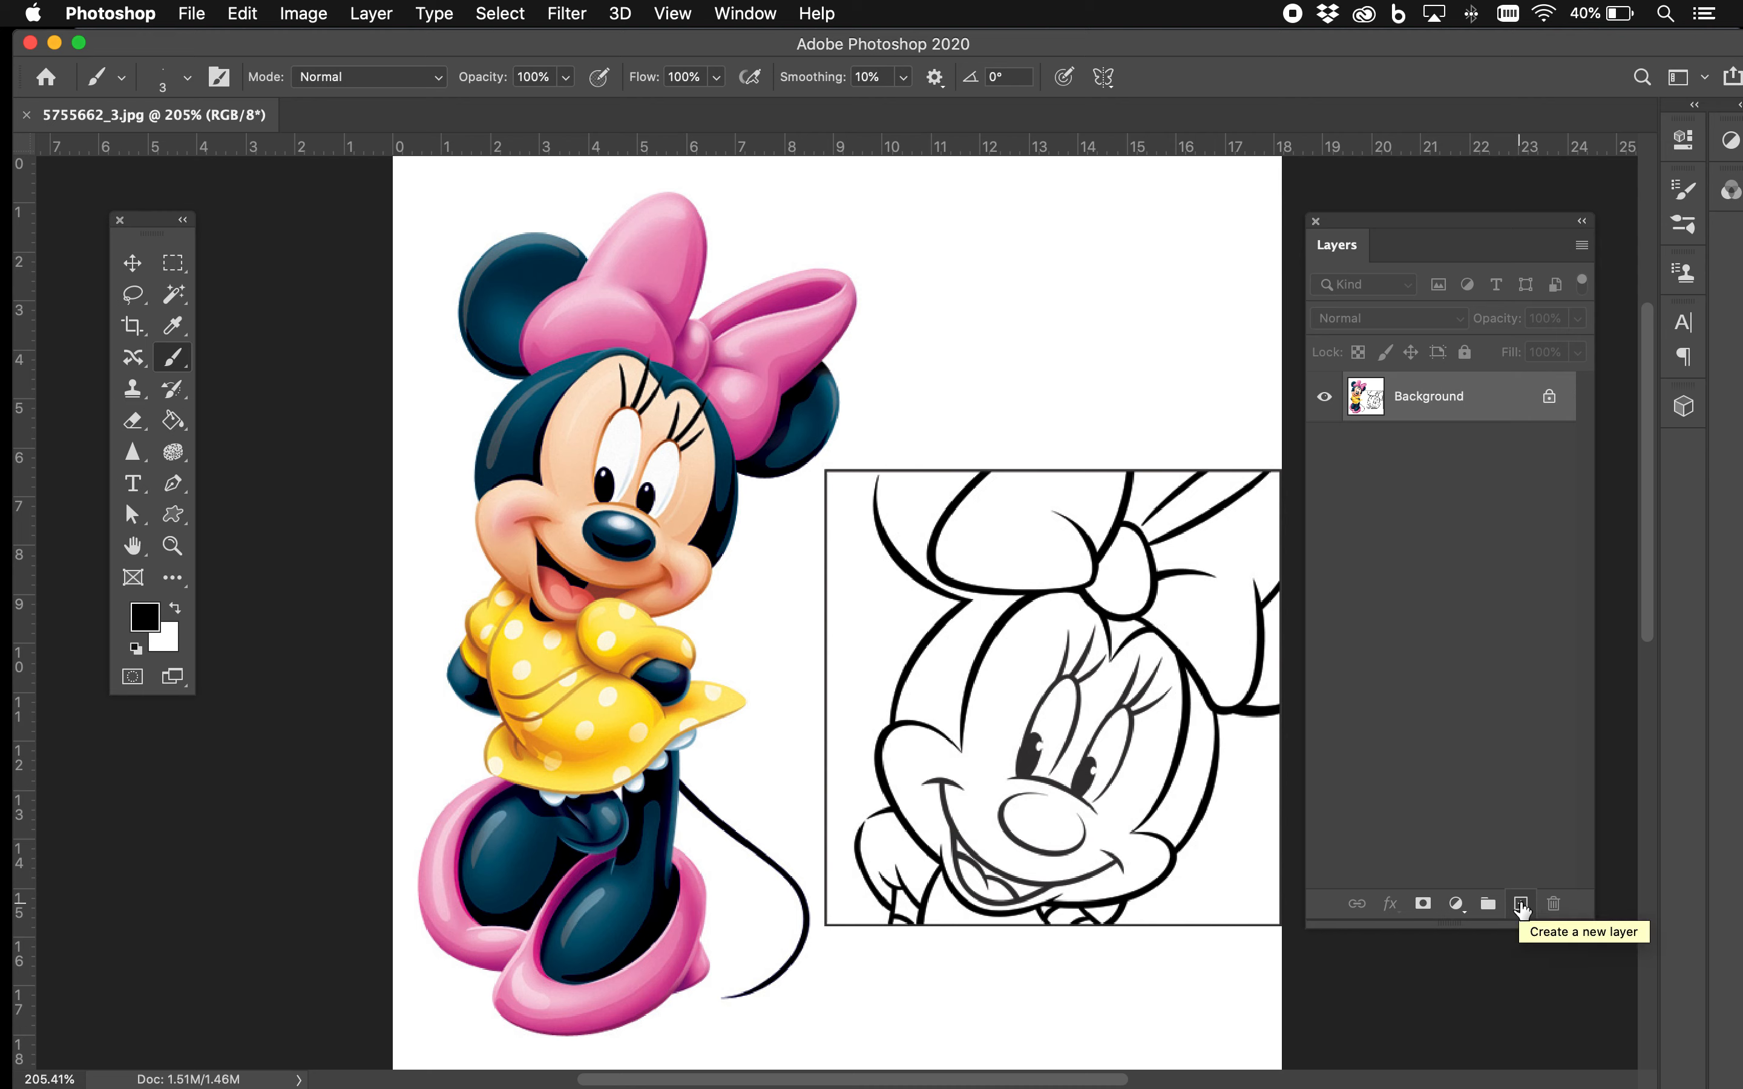
# Step: Add a new layer above the Background and name it bow
pyautogui.click(1520, 909)
pyautogui.click(1423, 394)
pyautogui.doubleClick(1423, 395)
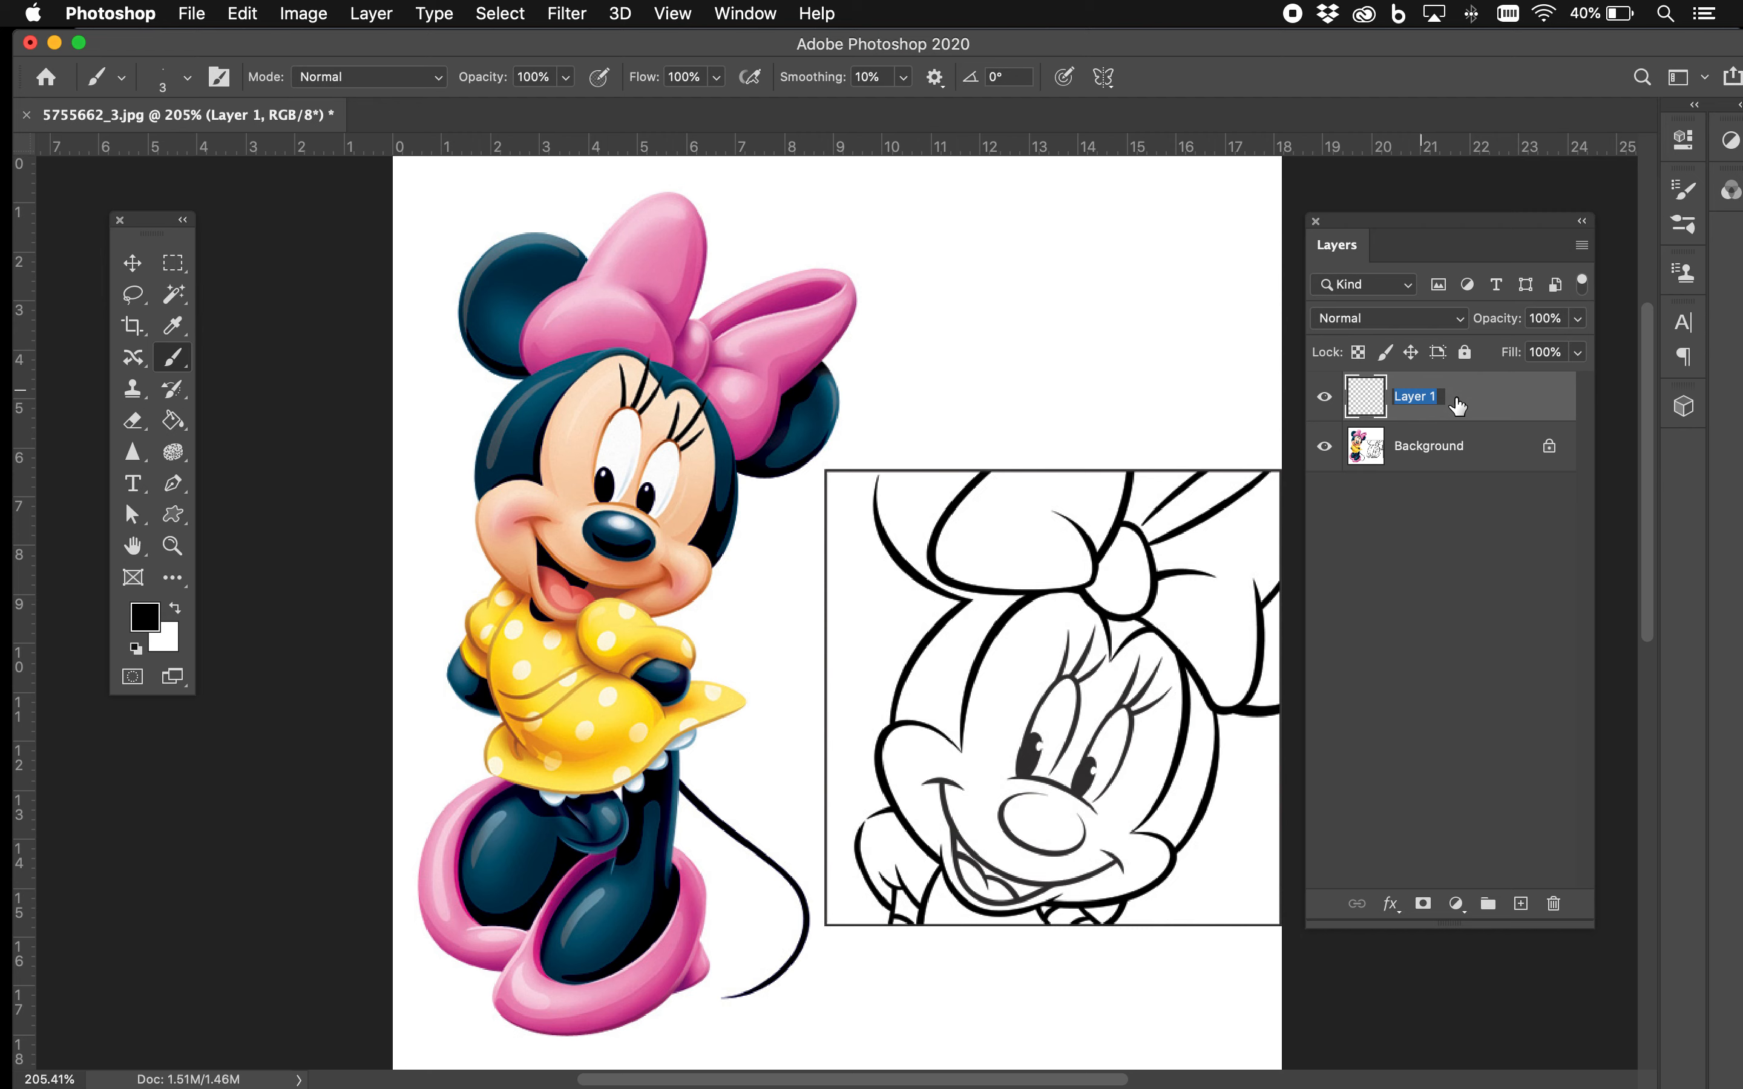
pyautogui.write('bow')
pyautogui.press('Return')
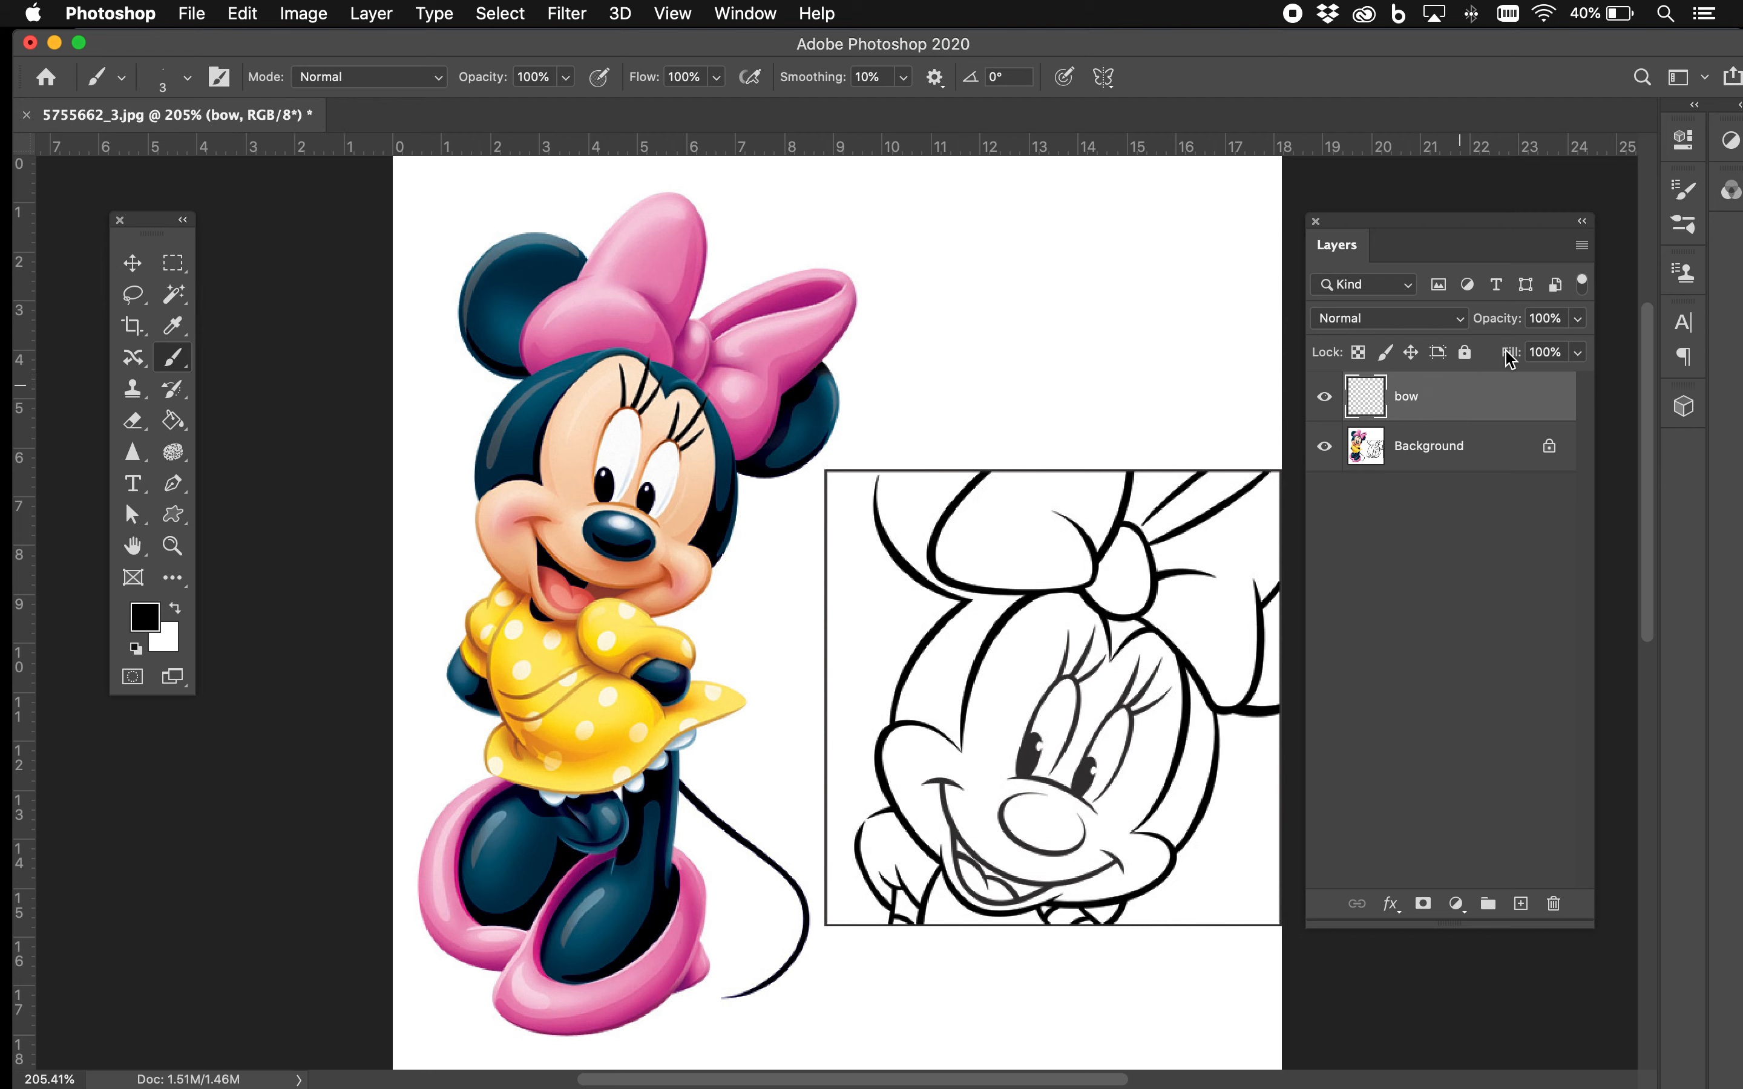
# Step: Create another new layer above the bow layer and name it ear
pyautogui.click(1581, 246)
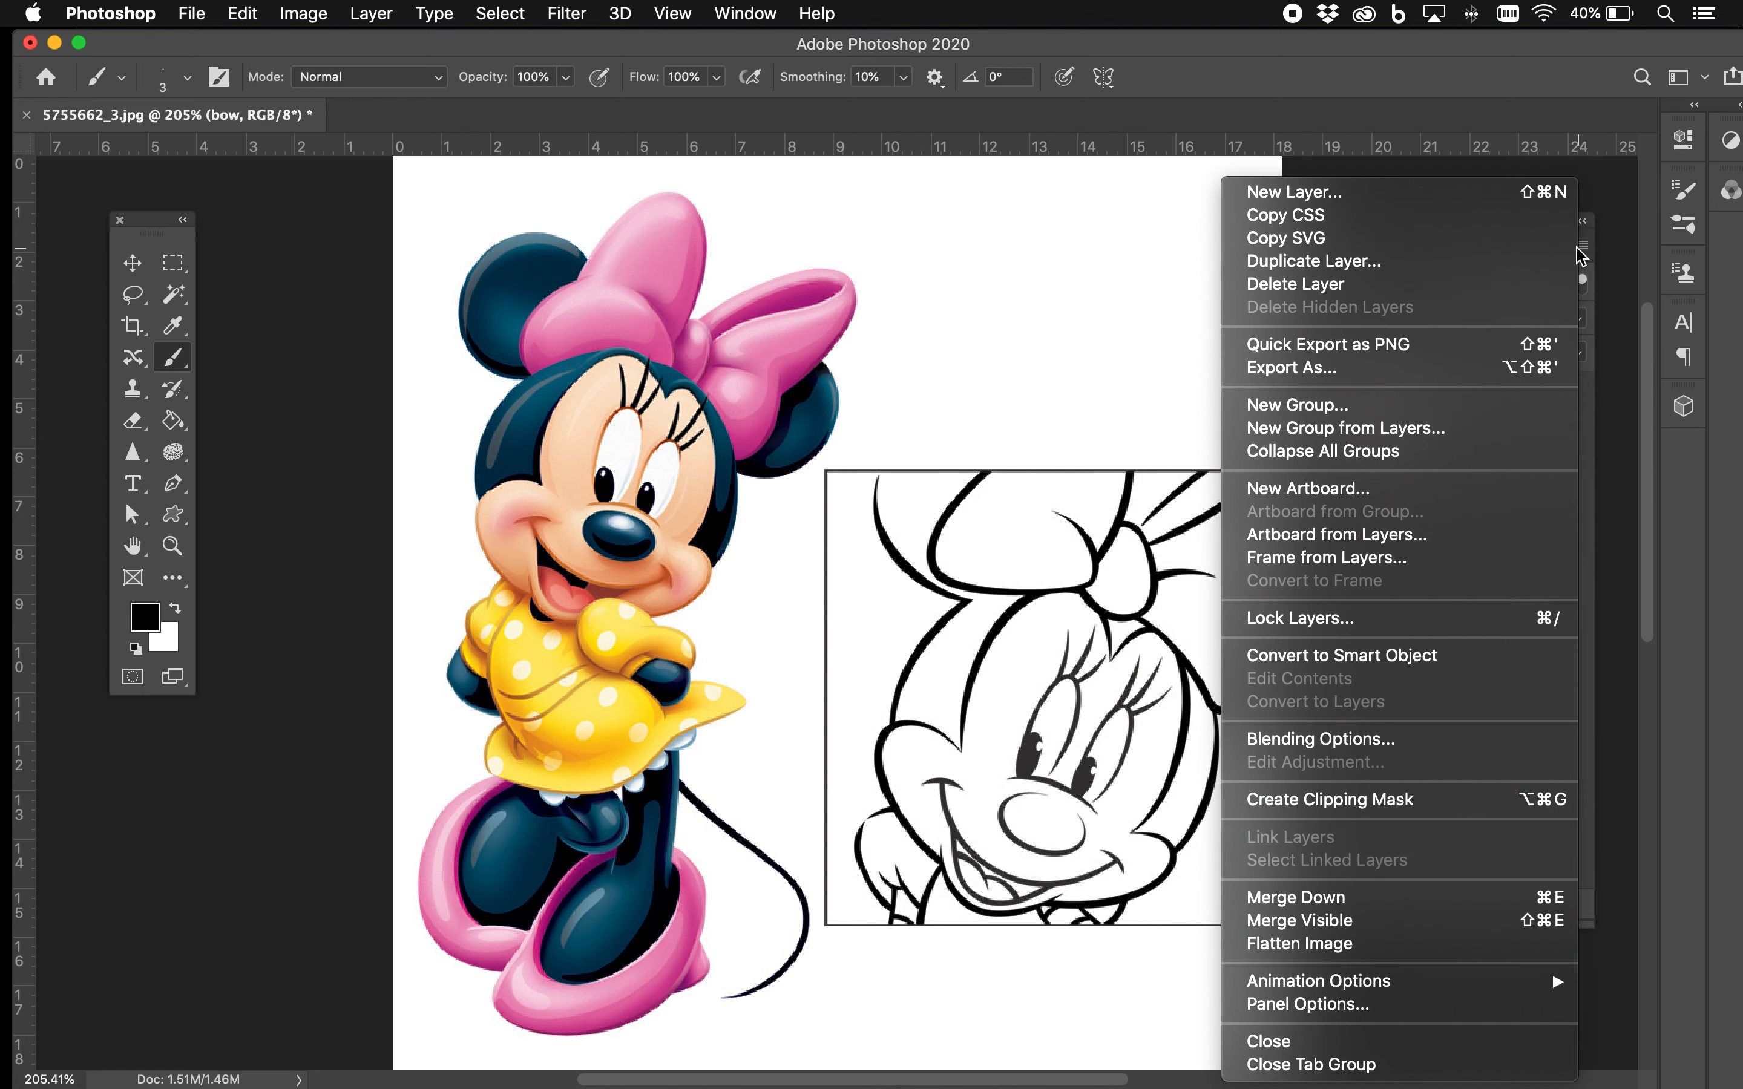
pyautogui.click(1398, 200)
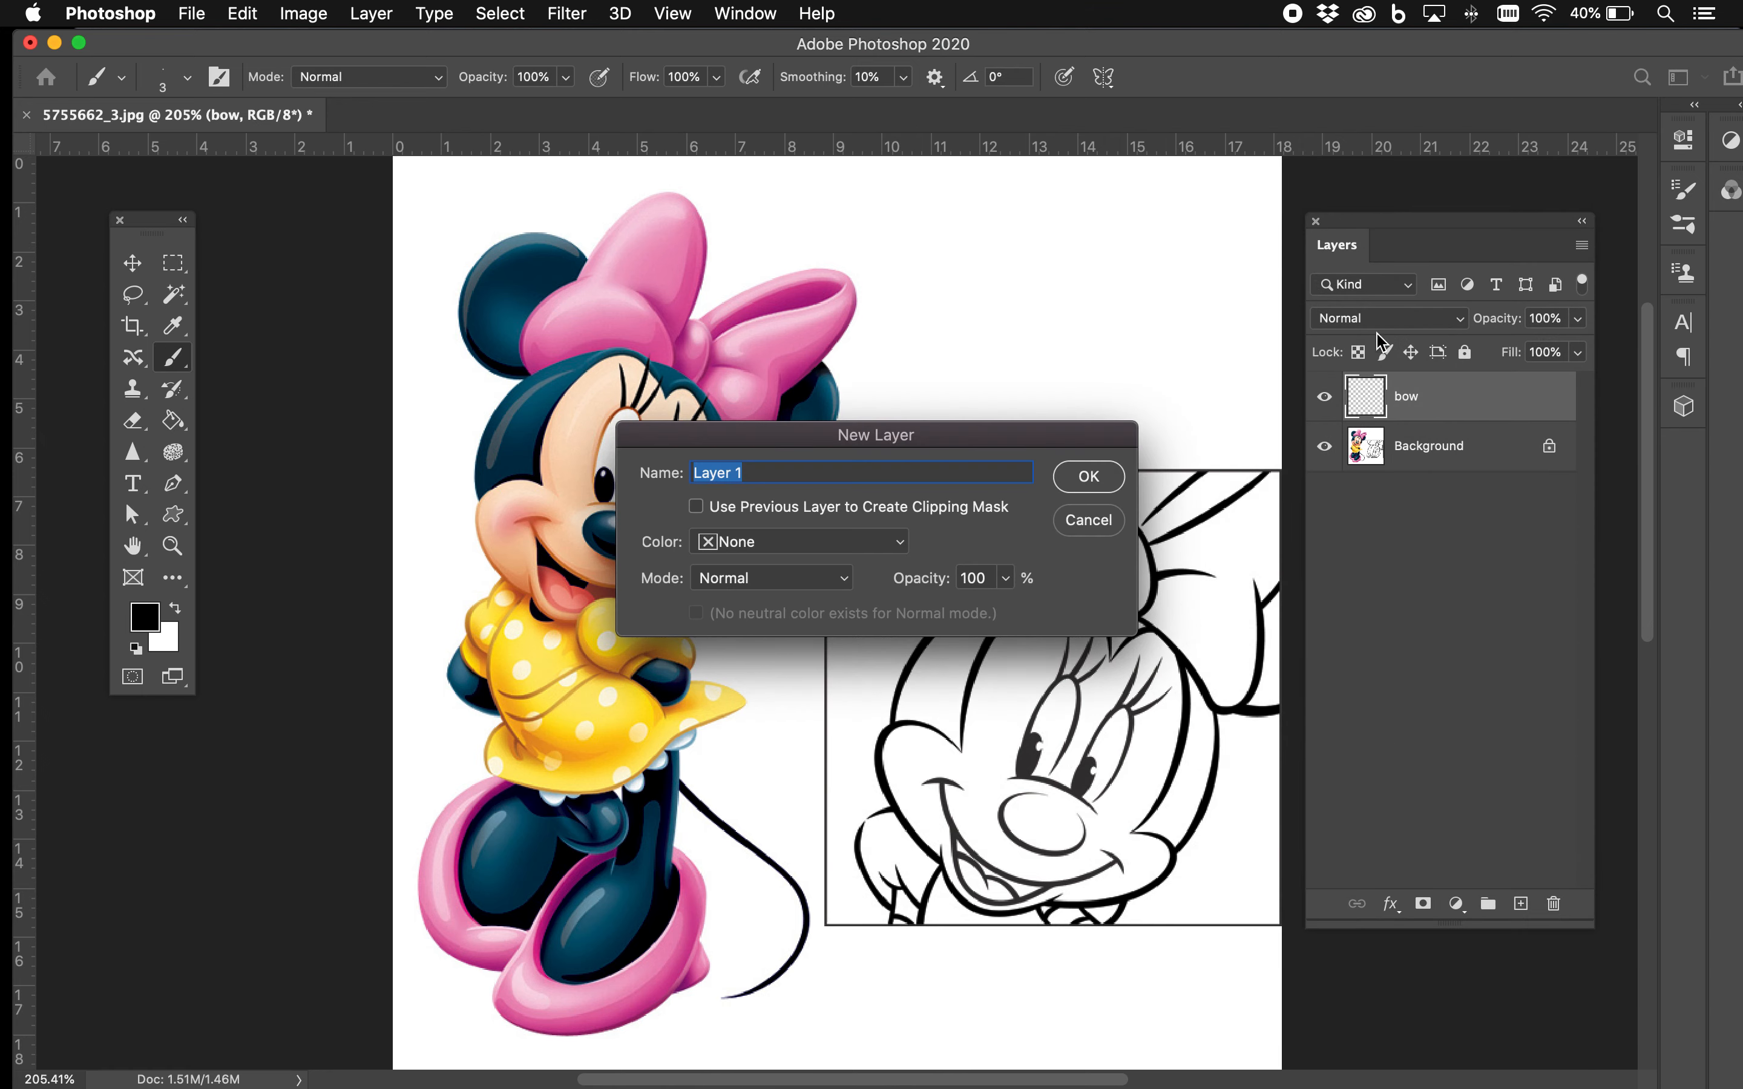
pyautogui.write('ear')
pyautogui.click(1077, 479)
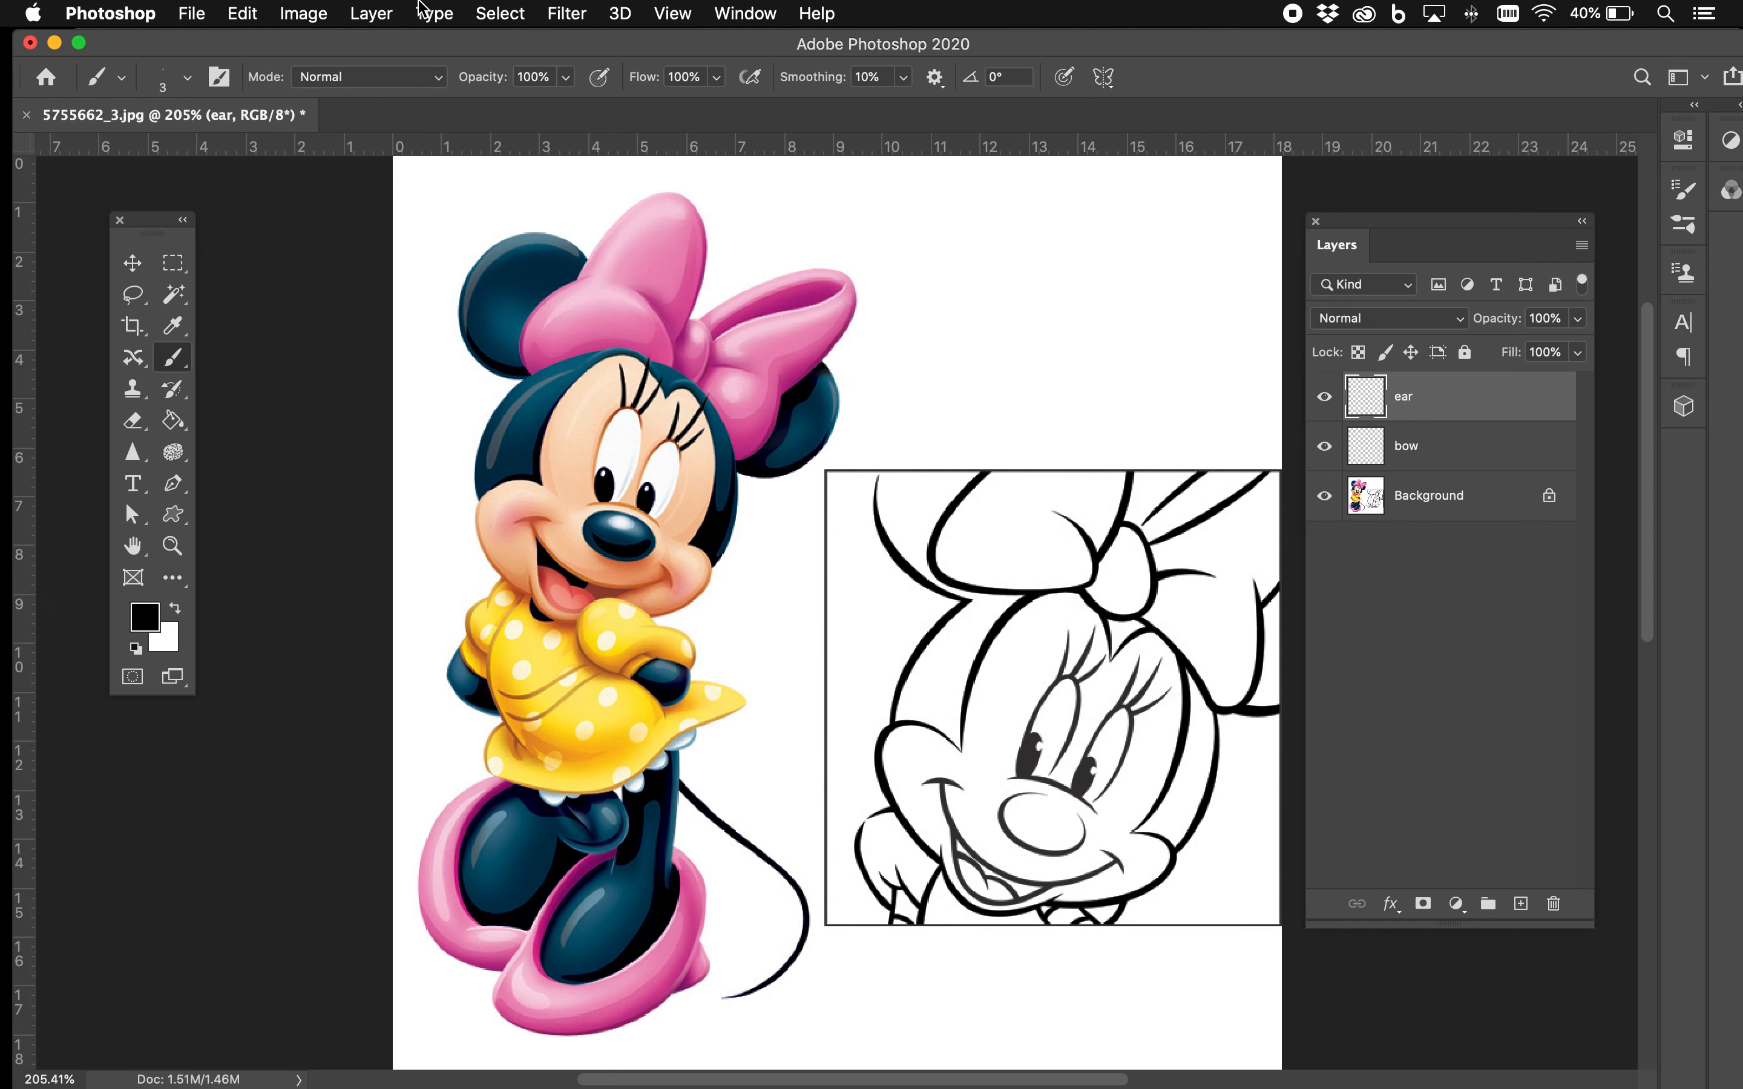
# Step: Create a new layer above the ear layer and name it face
pyautogui.click(372, 12)
pyautogui.moveTo(386, 42)
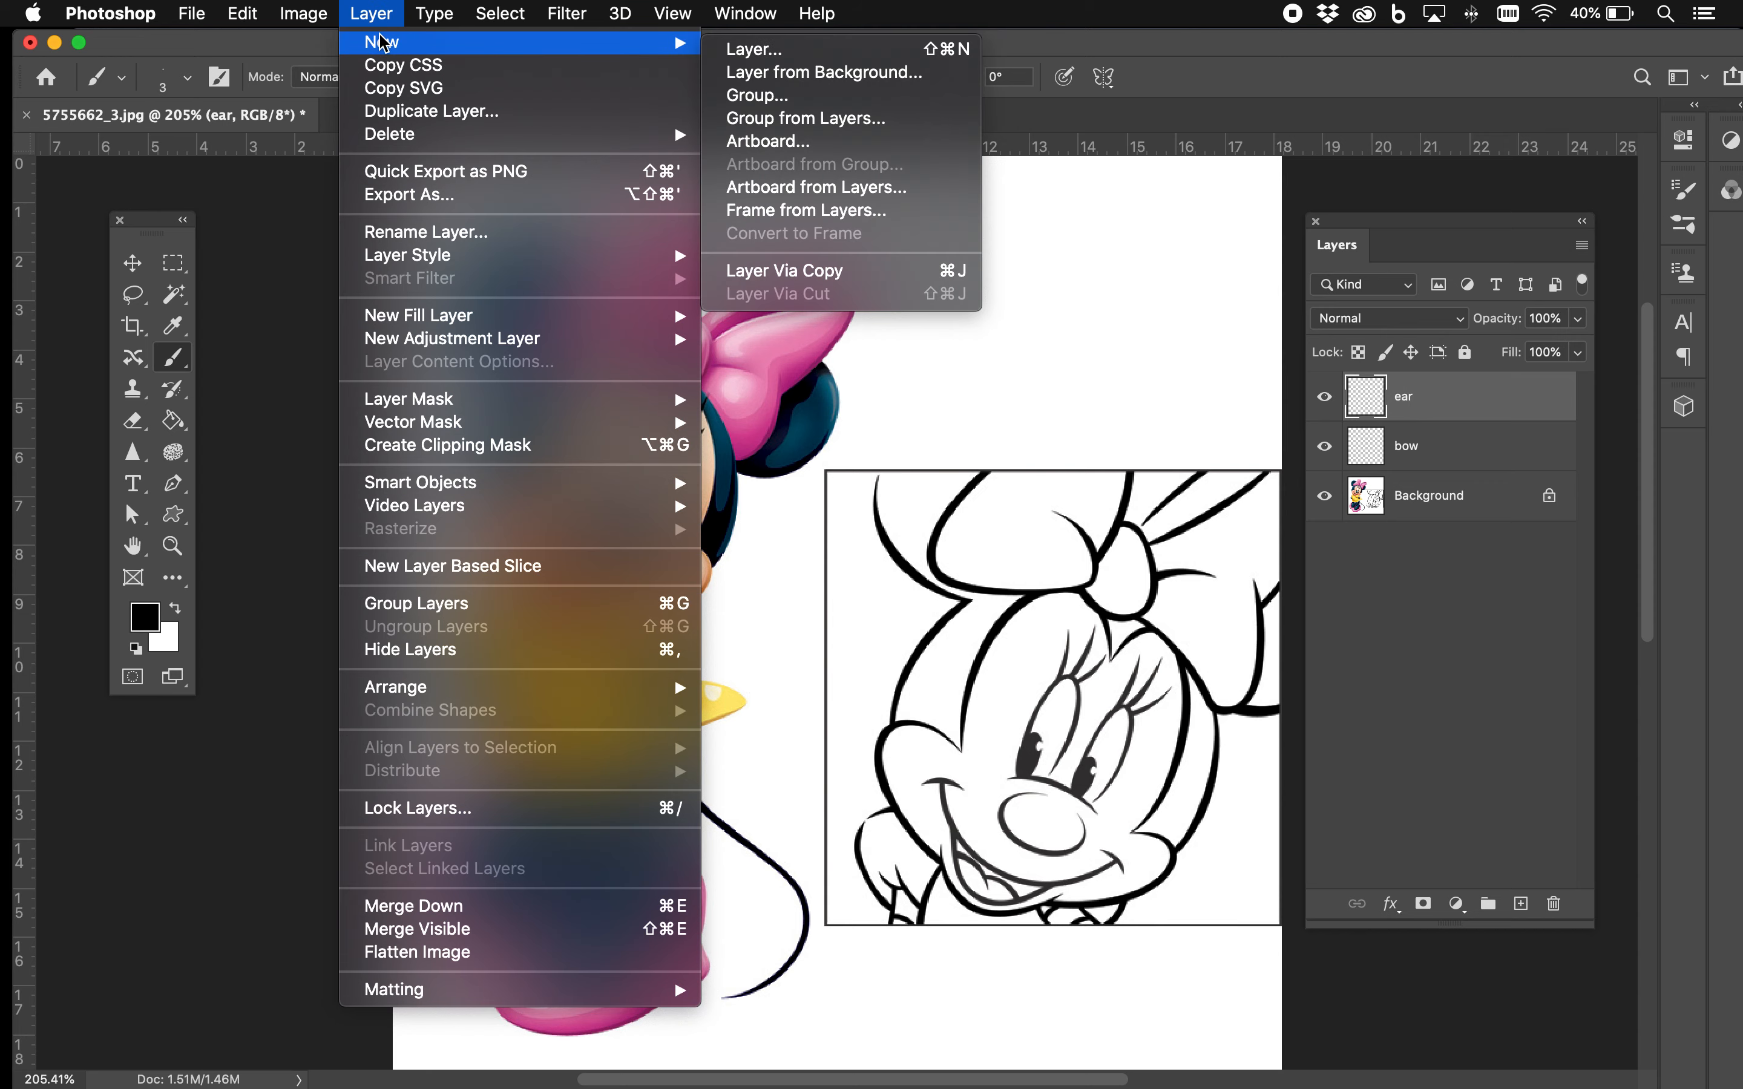
pyautogui.click(765, 50)
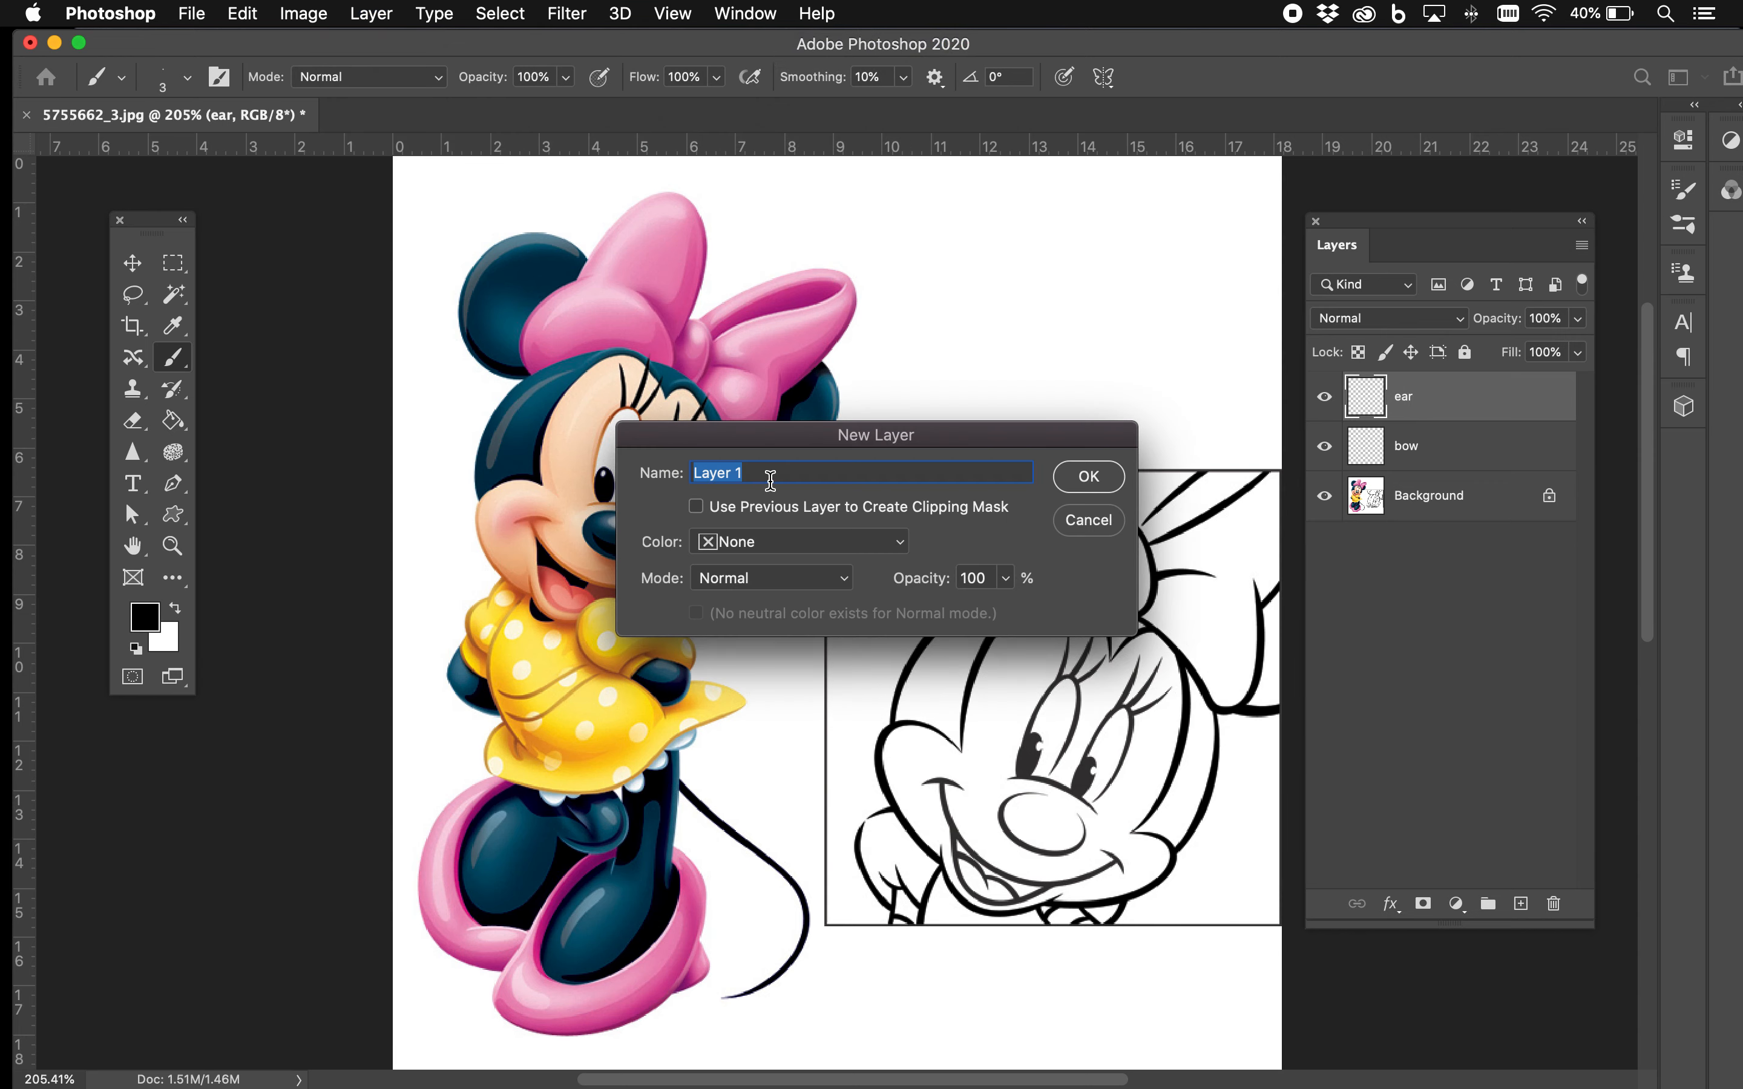
pyautogui.write('face')
pyautogui.click(1088, 476)
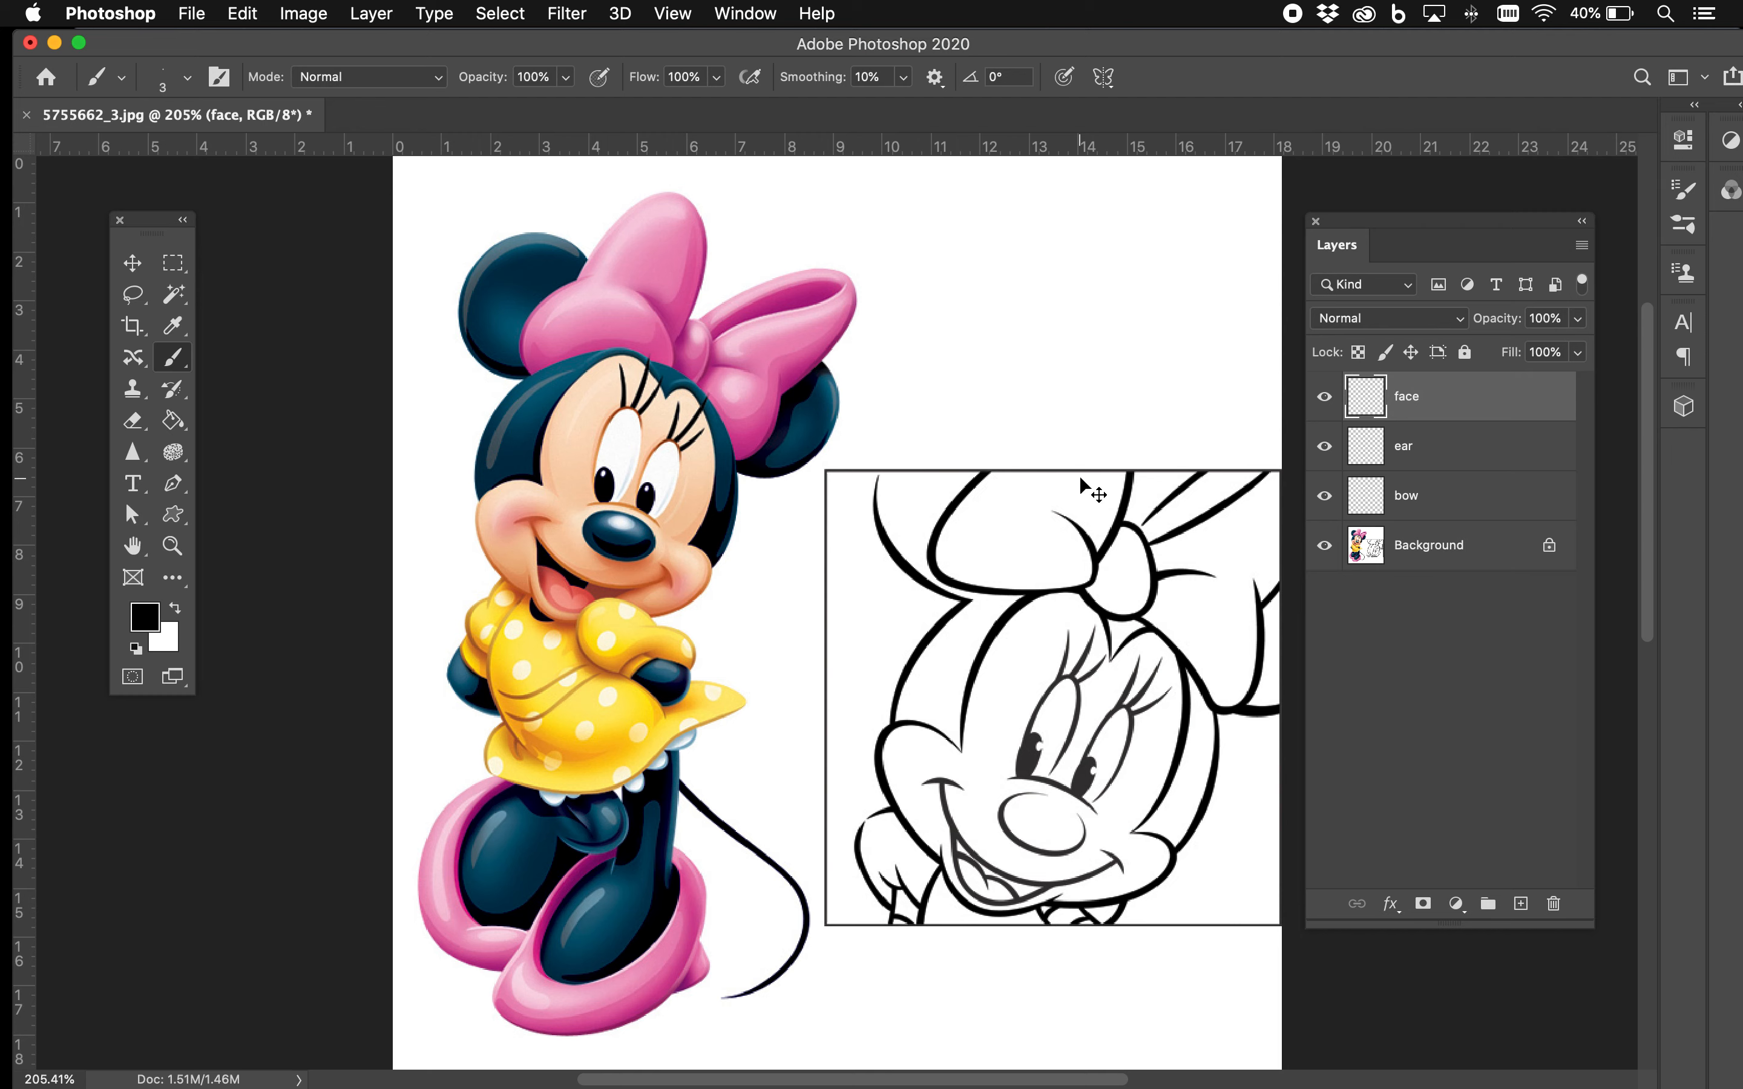
# Step: Create a new layer above the face layer and name it nose
pyautogui.press('super+shift+n')
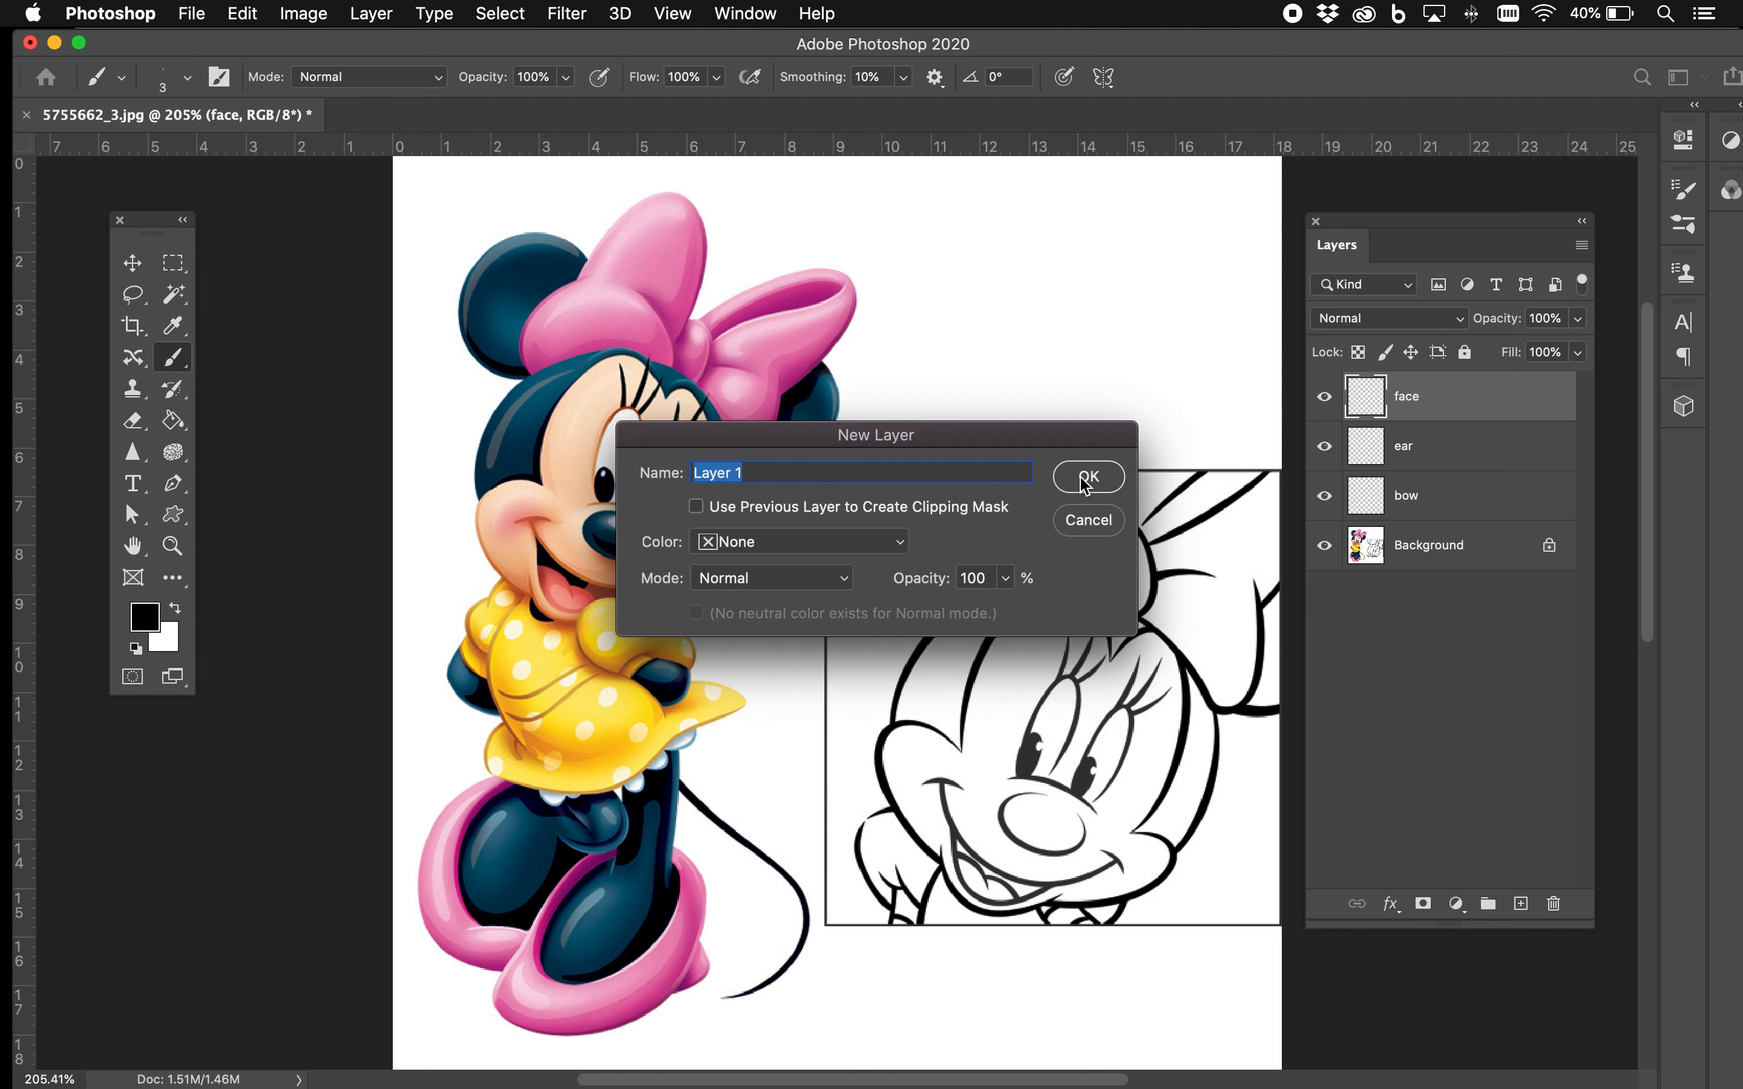
pyautogui.write('nose')
pyautogui.click(1088, 475)
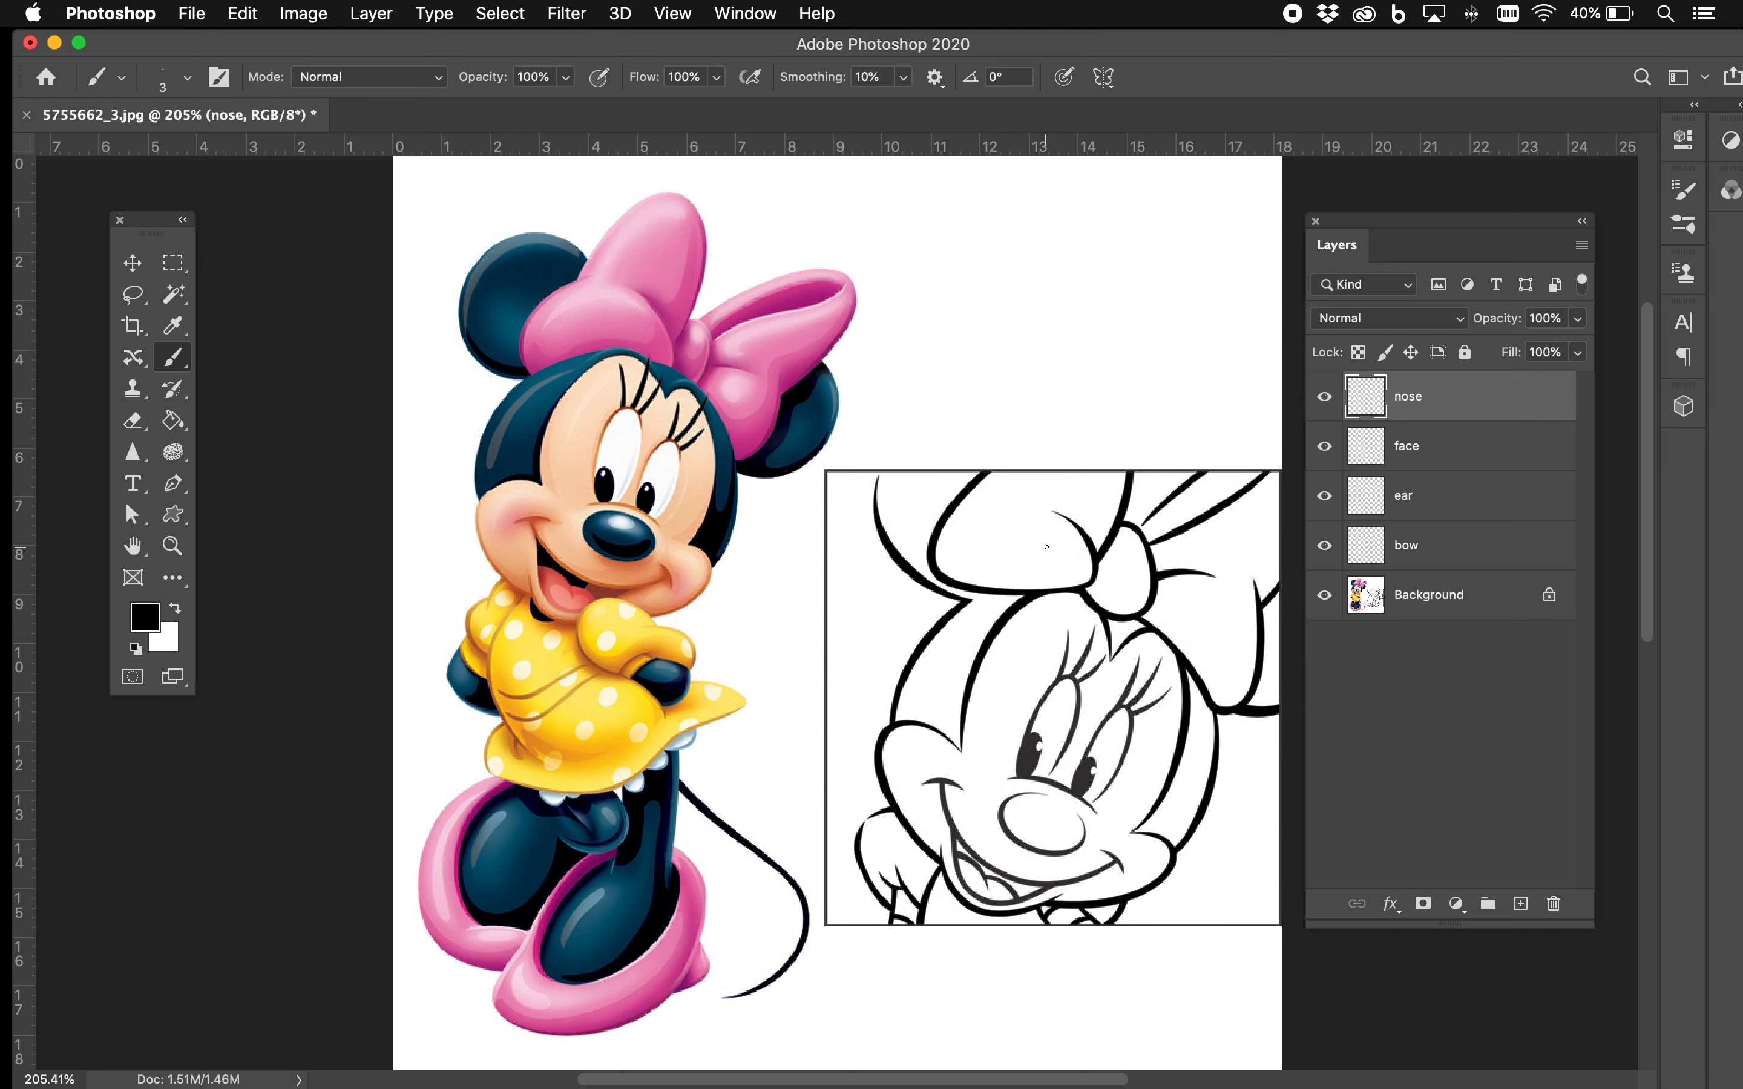
# Step: Try selecting the bow and ear areas of the line drawing on the Background layer with the Magic Wand, and clear the selection
pyautogui.keyDown('alt'); pyautogui.click(877, 445); pyautogui.keyUp('alt')
pyautogui.moveTo(877, 445); pyautogui.dragTo(898, 459)
pyautogui.moveTo(1072, 463); pyautogui.dragTo(875, 396)
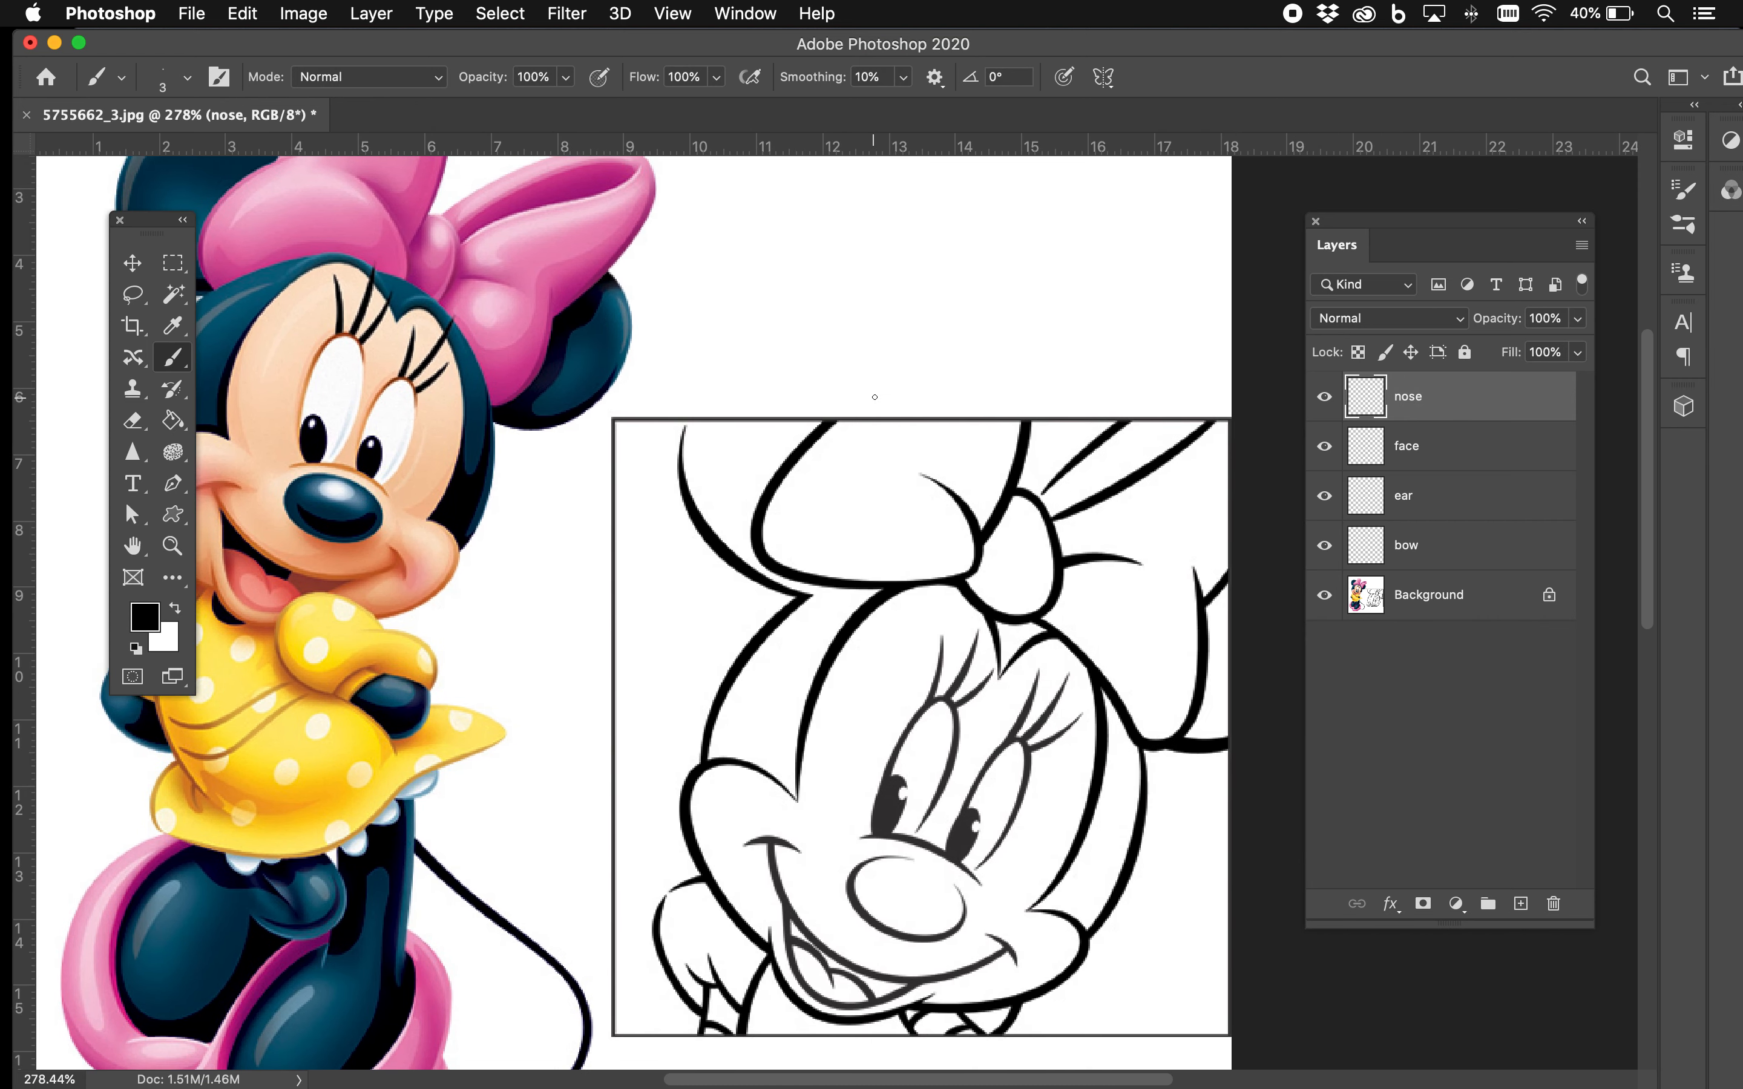
pyautogui.click(170, 294)
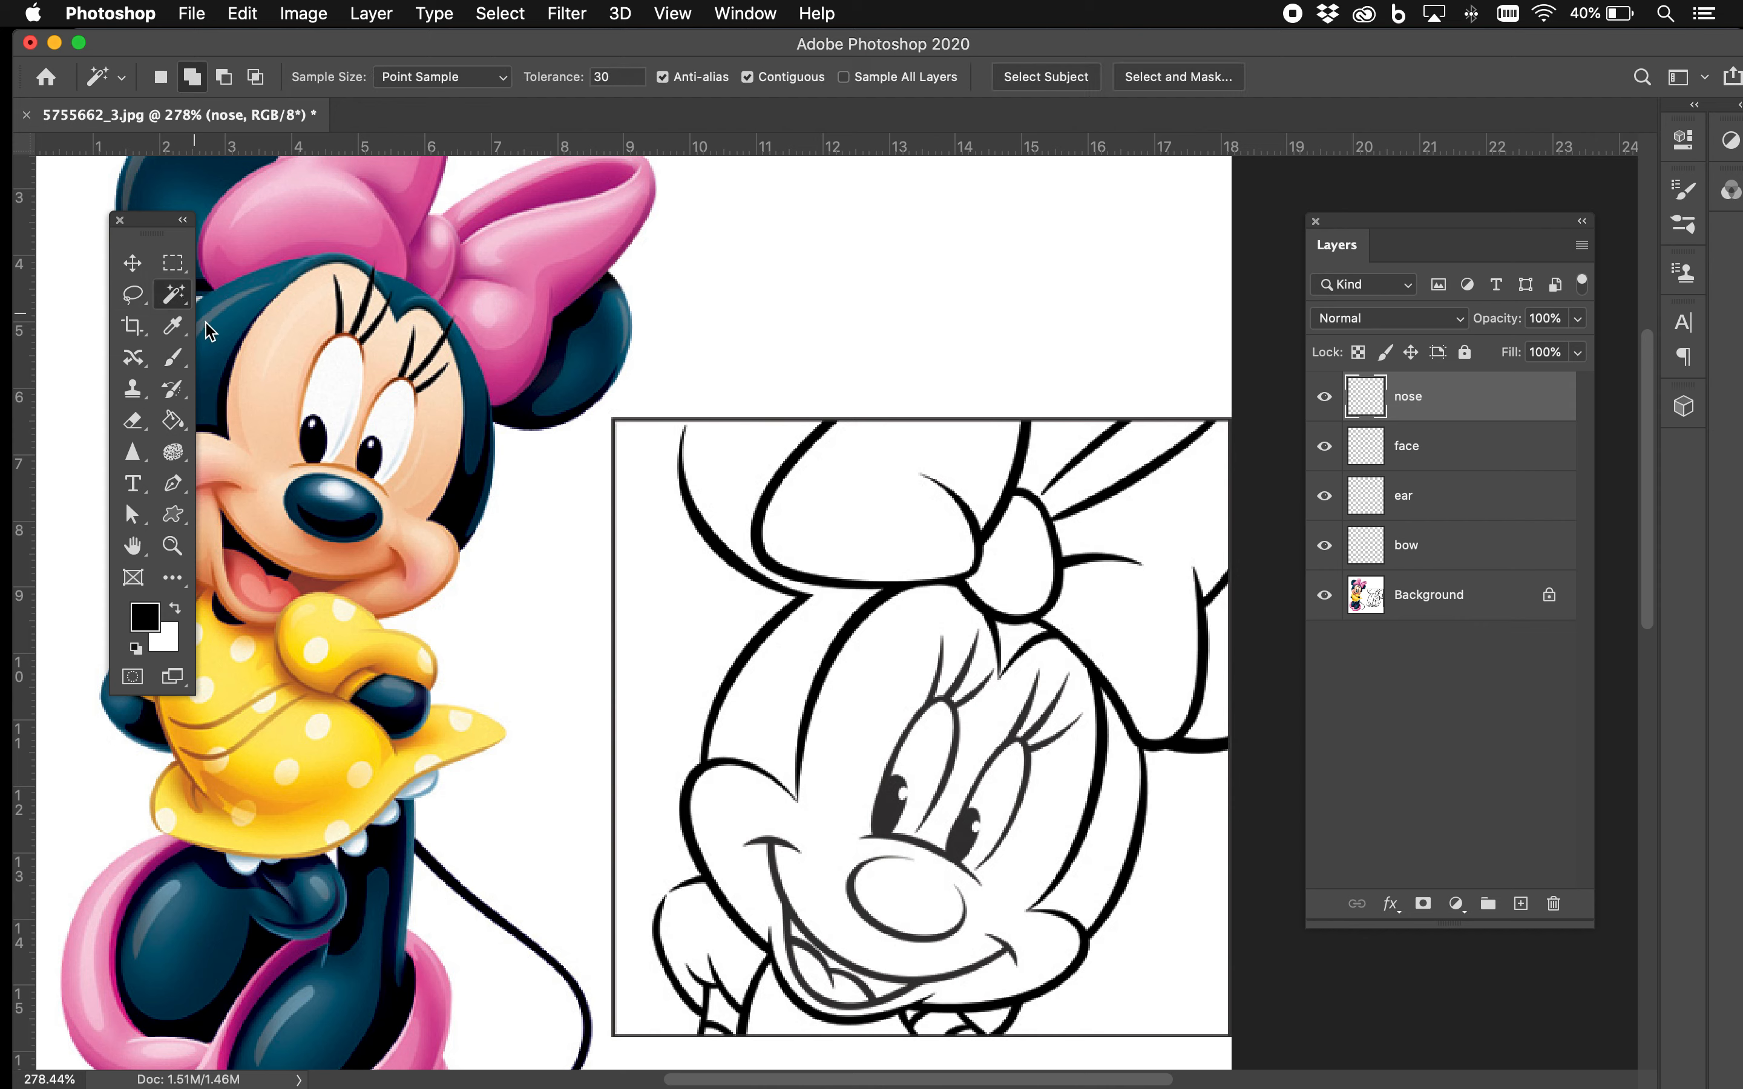
pyautogui.click(838, 478)
pyautogui.click(1451, 590)
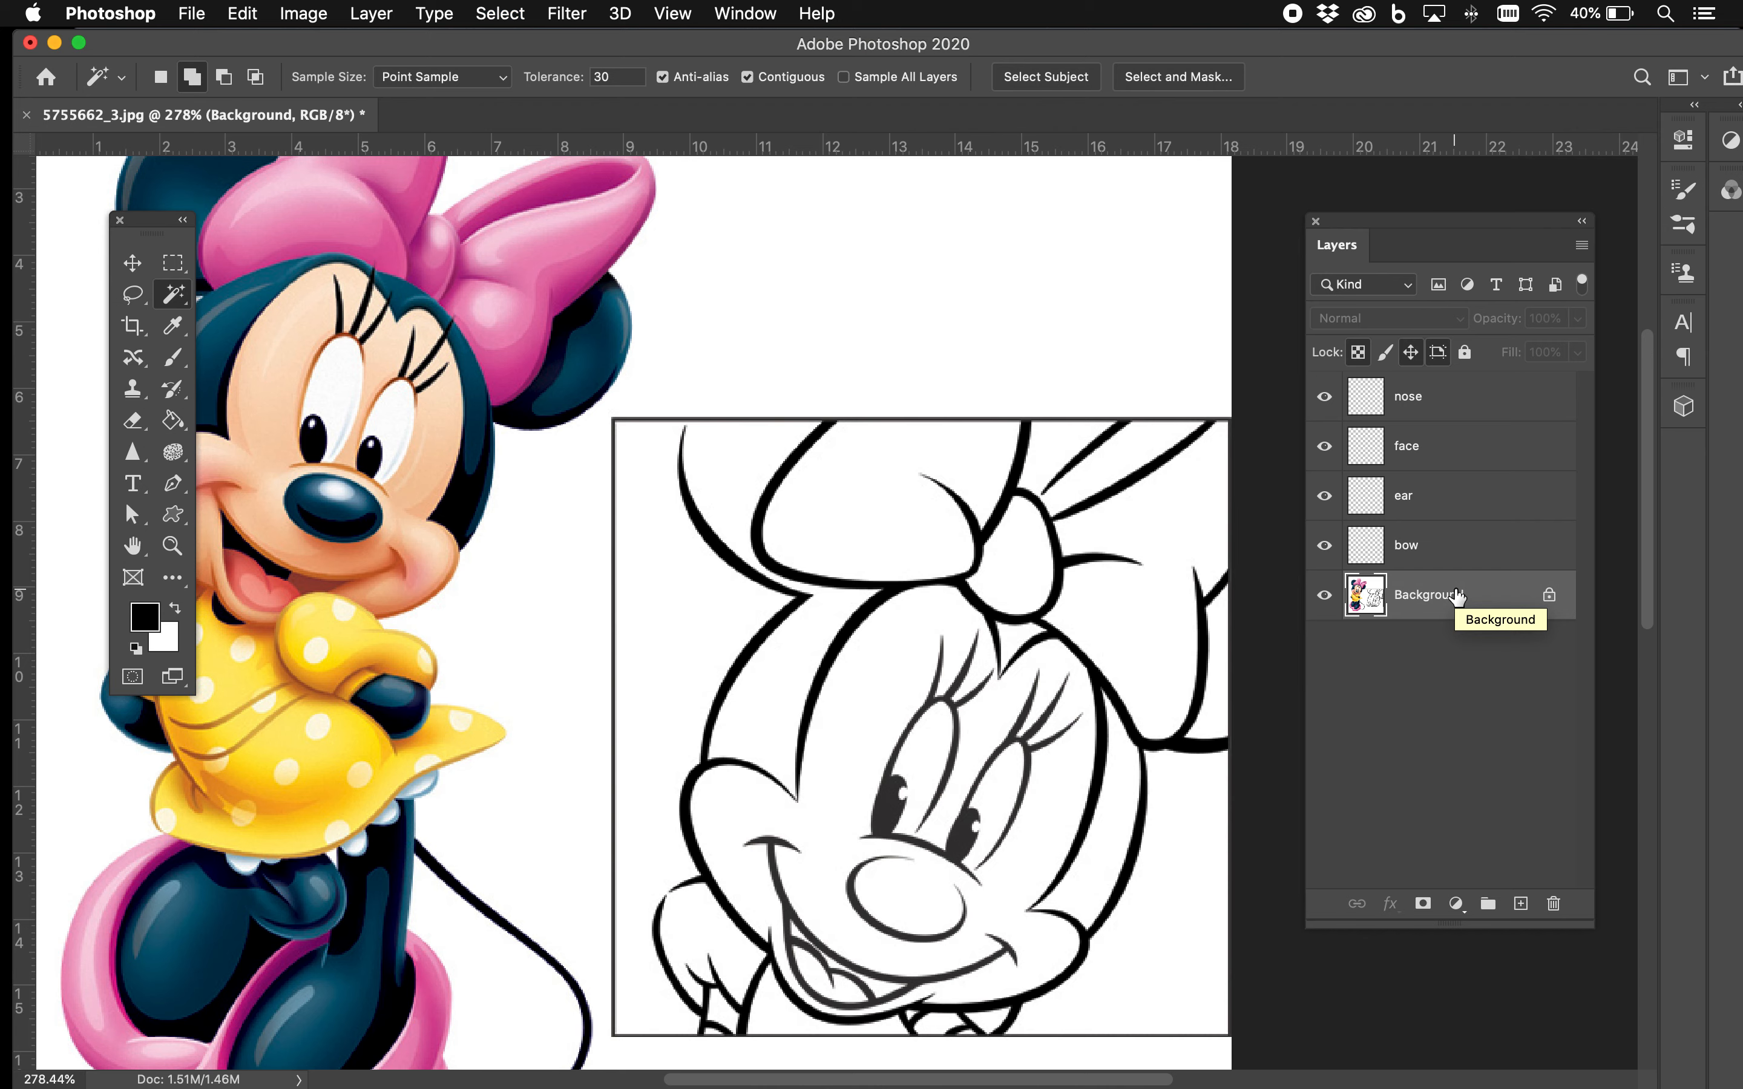
pyautogui.click(872, 479)
pyautogui.click(1018, 561)
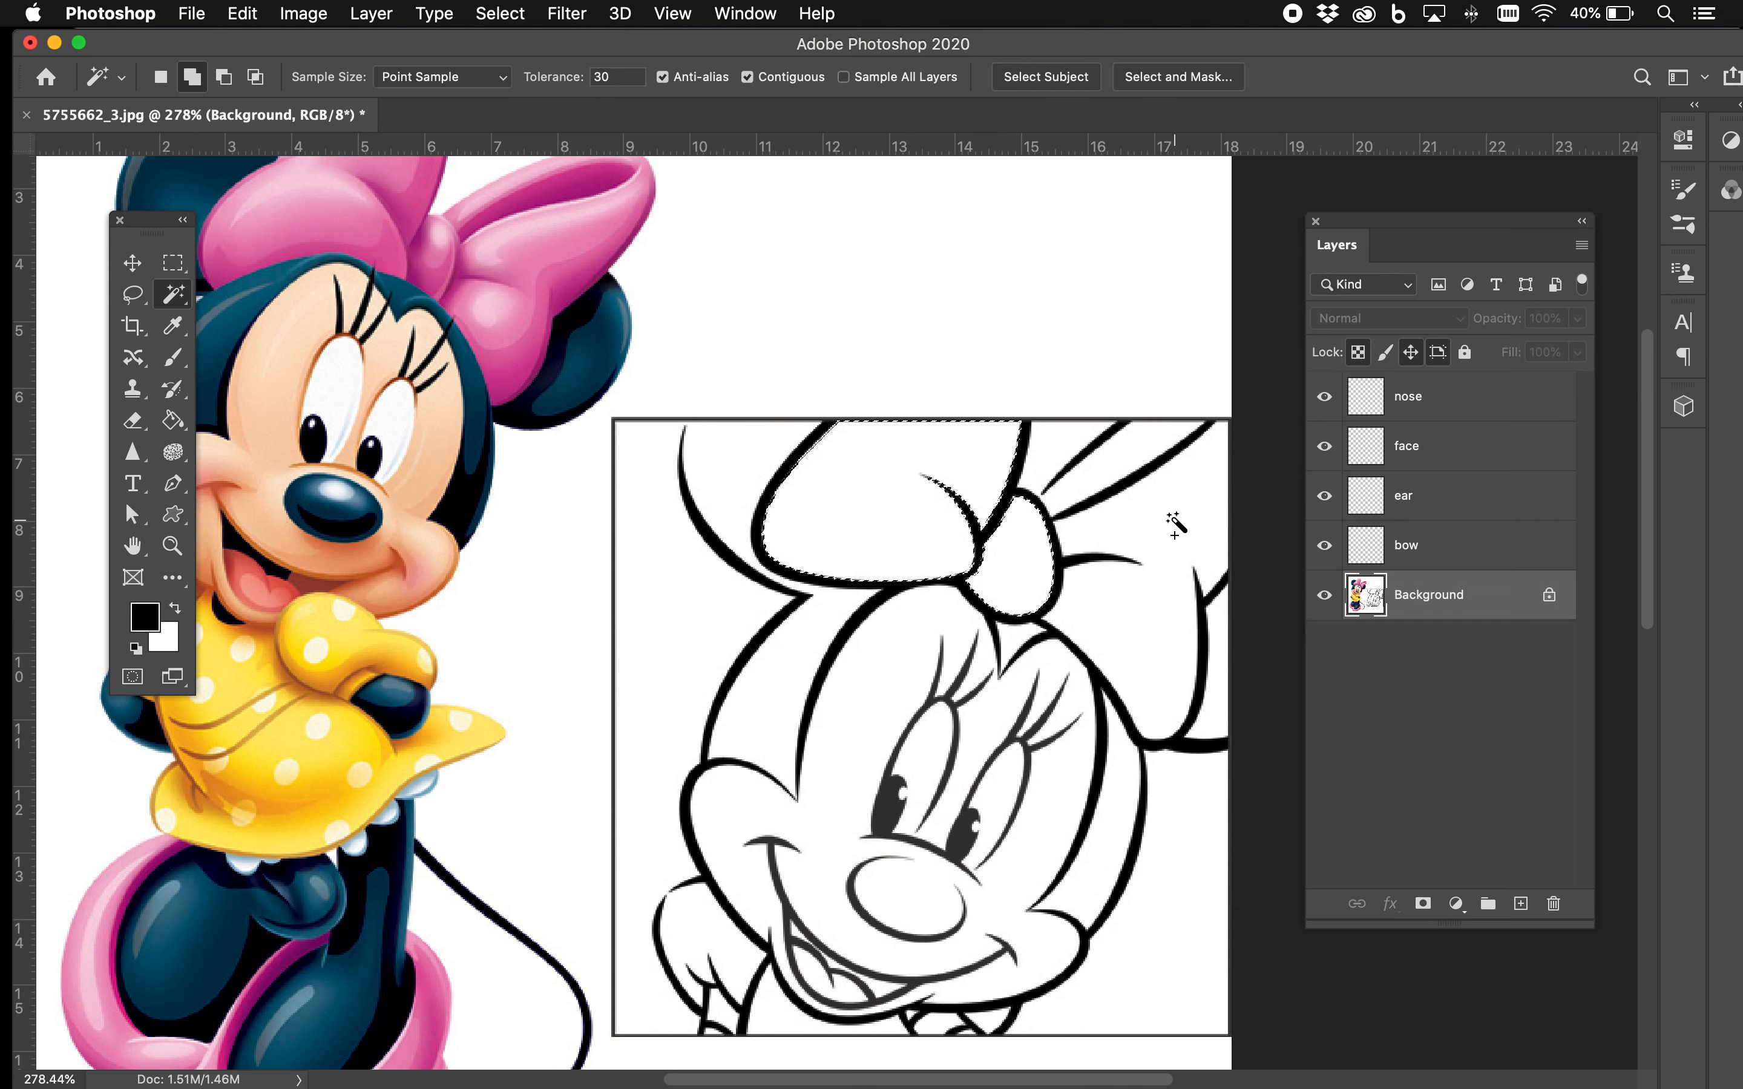
pyautogui.click(1125, 441)
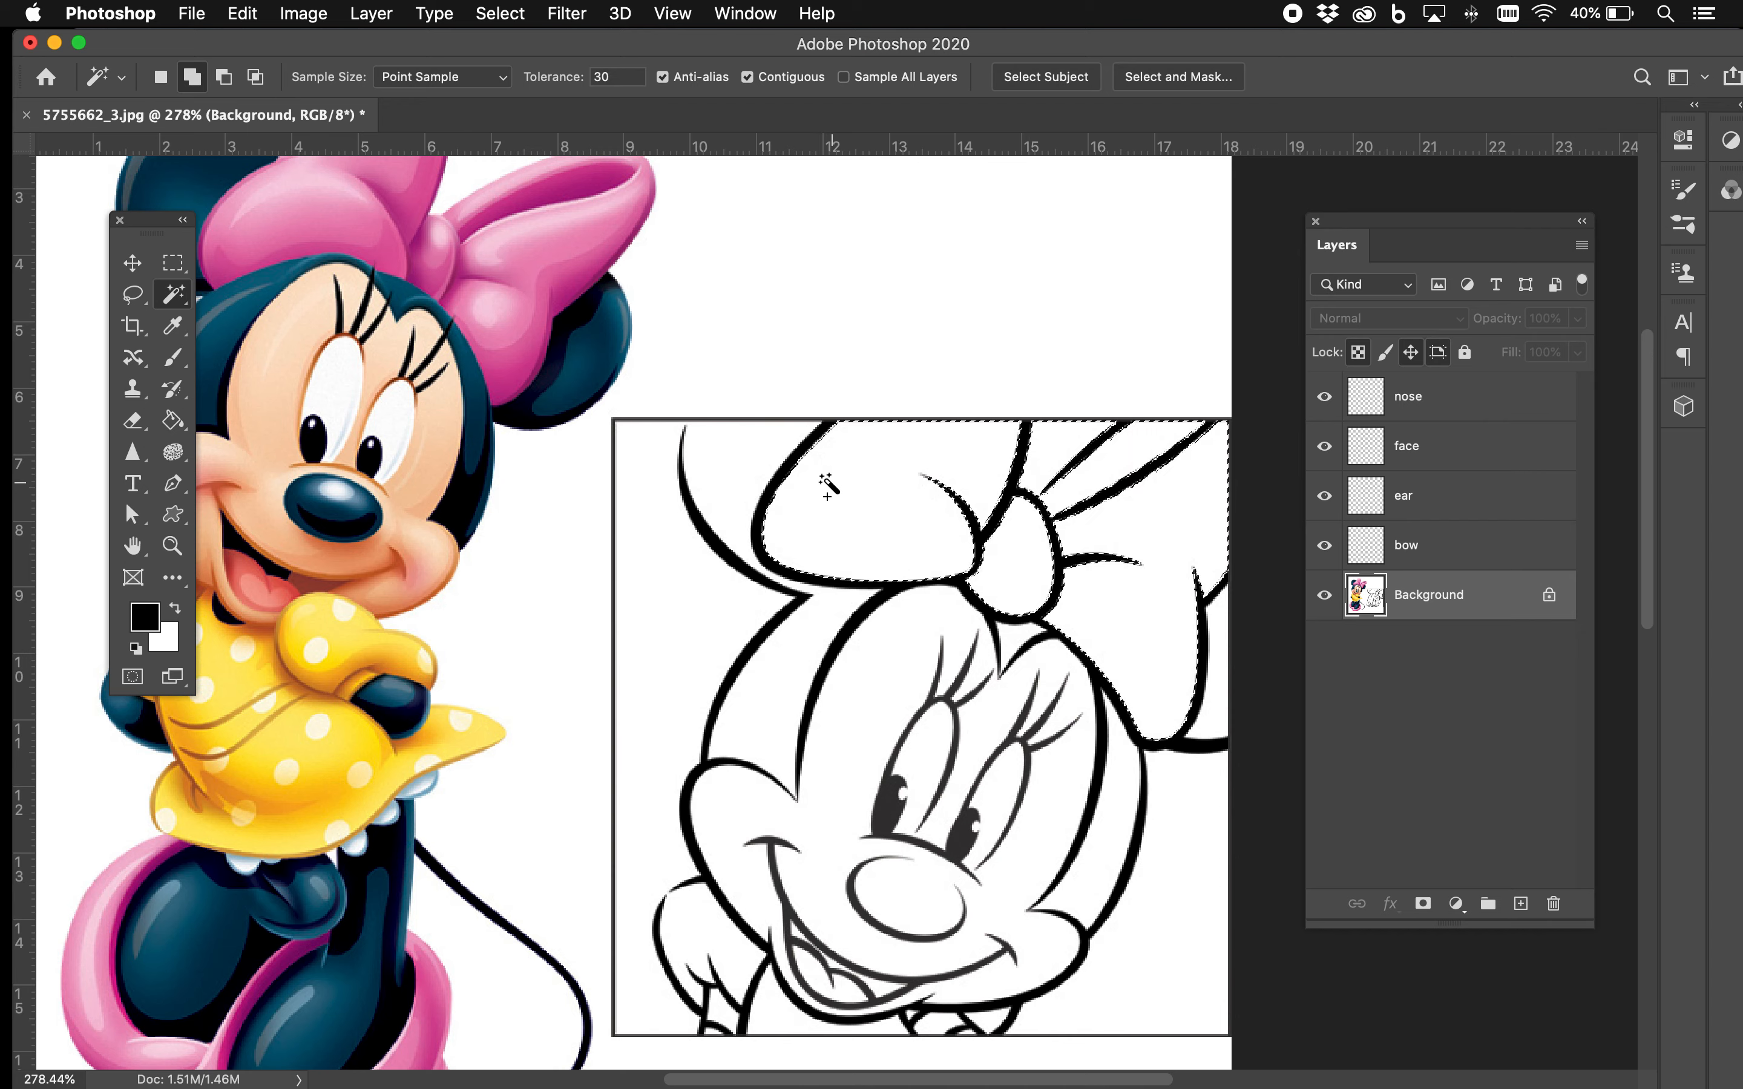
pyautogui.click(730, 454)
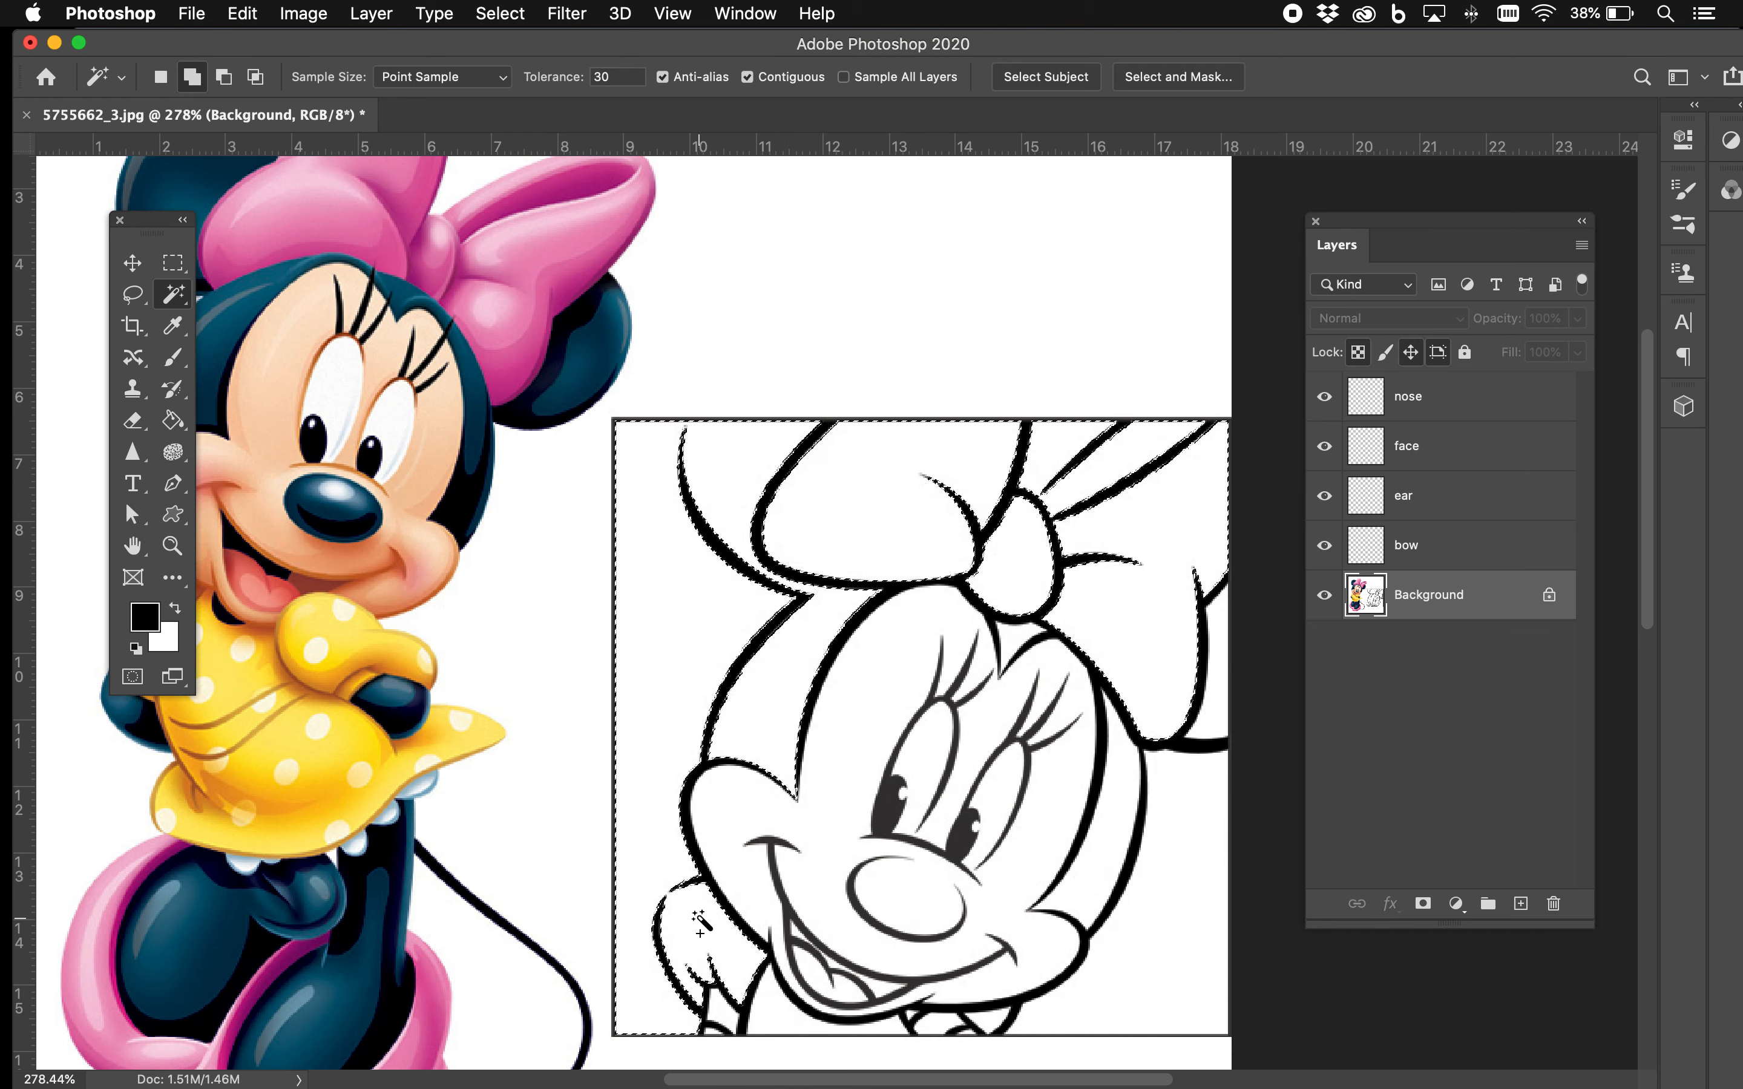
pyautogui.press('super+d')
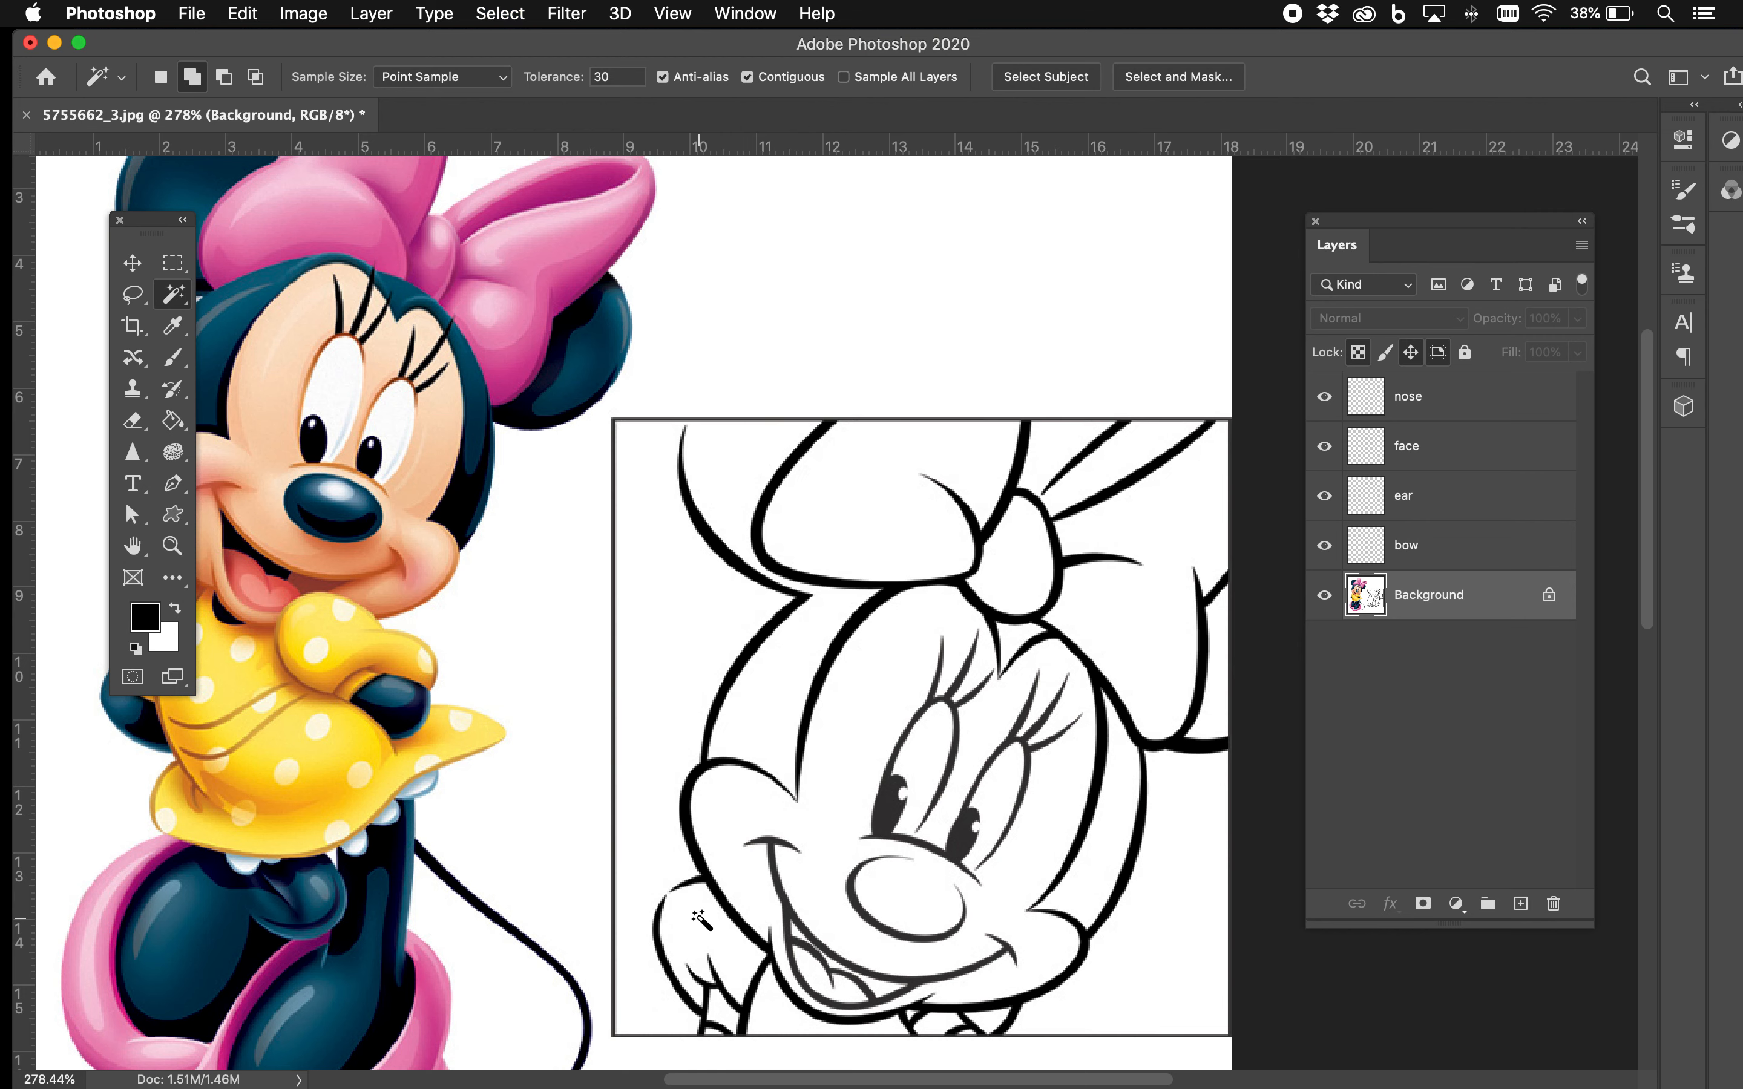
# Step: Set up the Brush tool with black as the foreground colour and a 3 px size for the Background layer
pyautogui.click(174, 366)
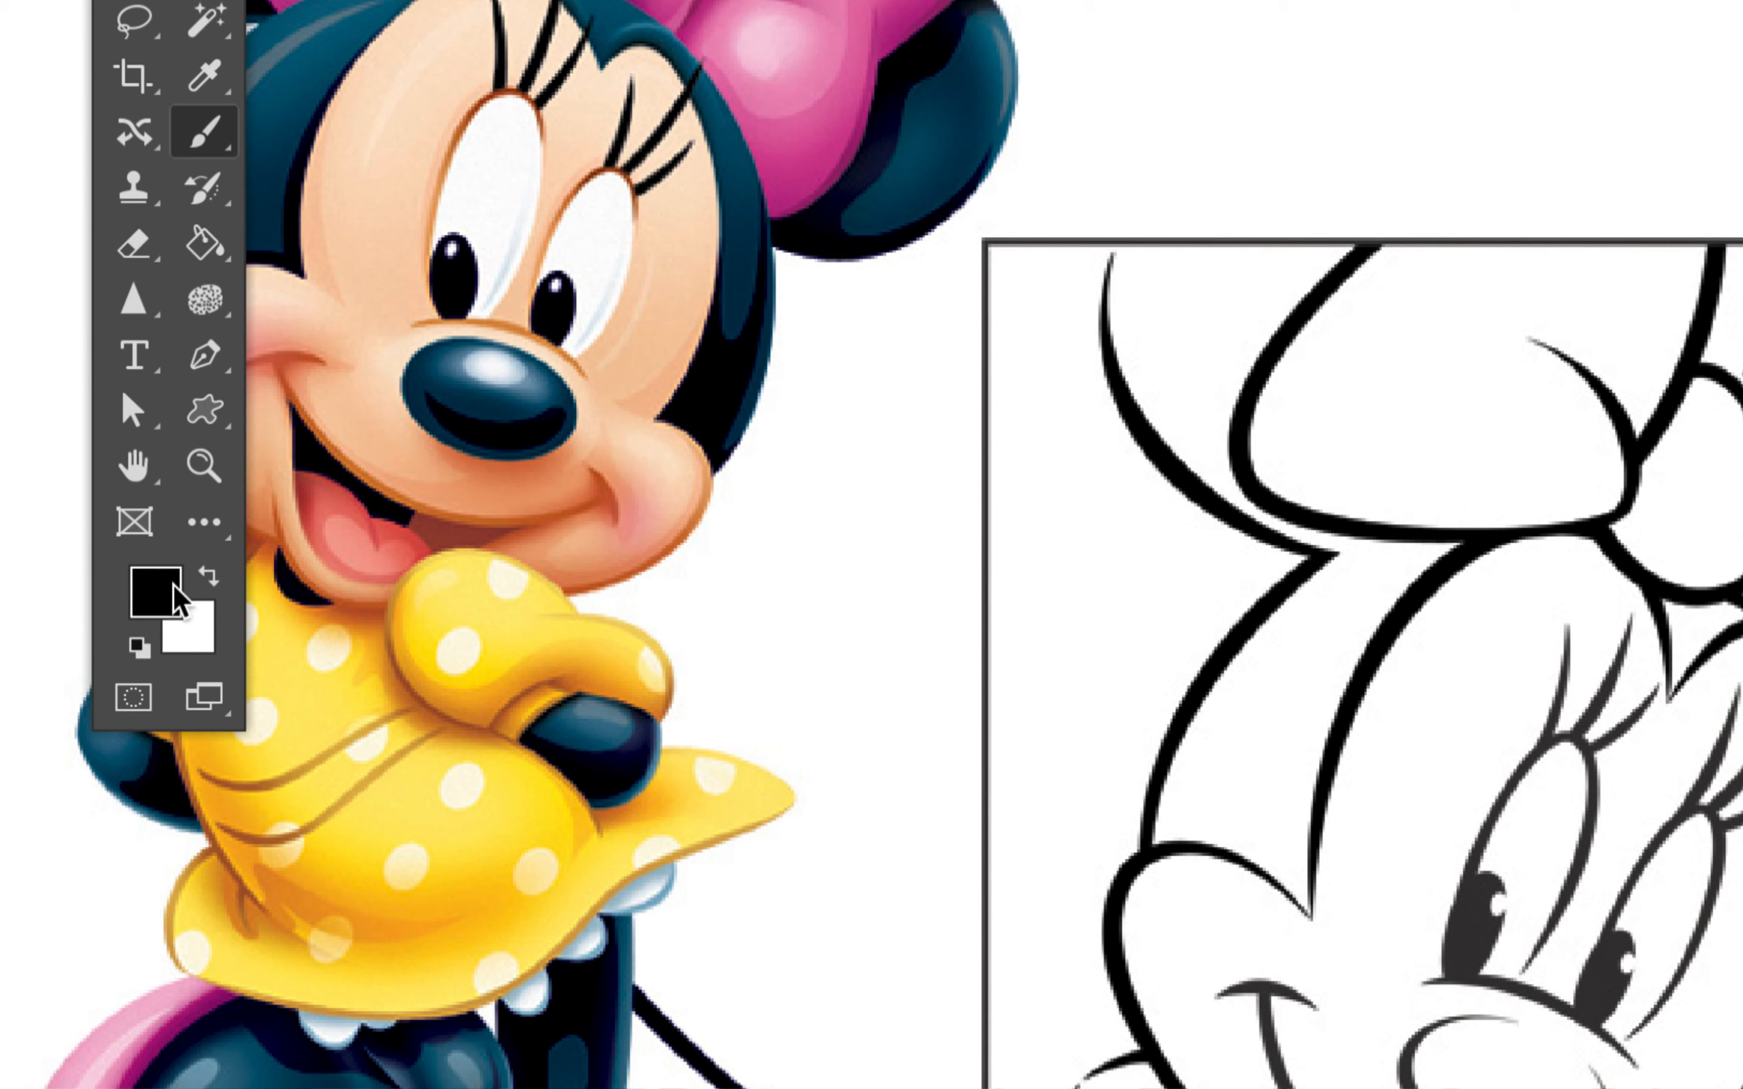
pyautogui.click(205, 574)
pyautogui.click(206, 574)
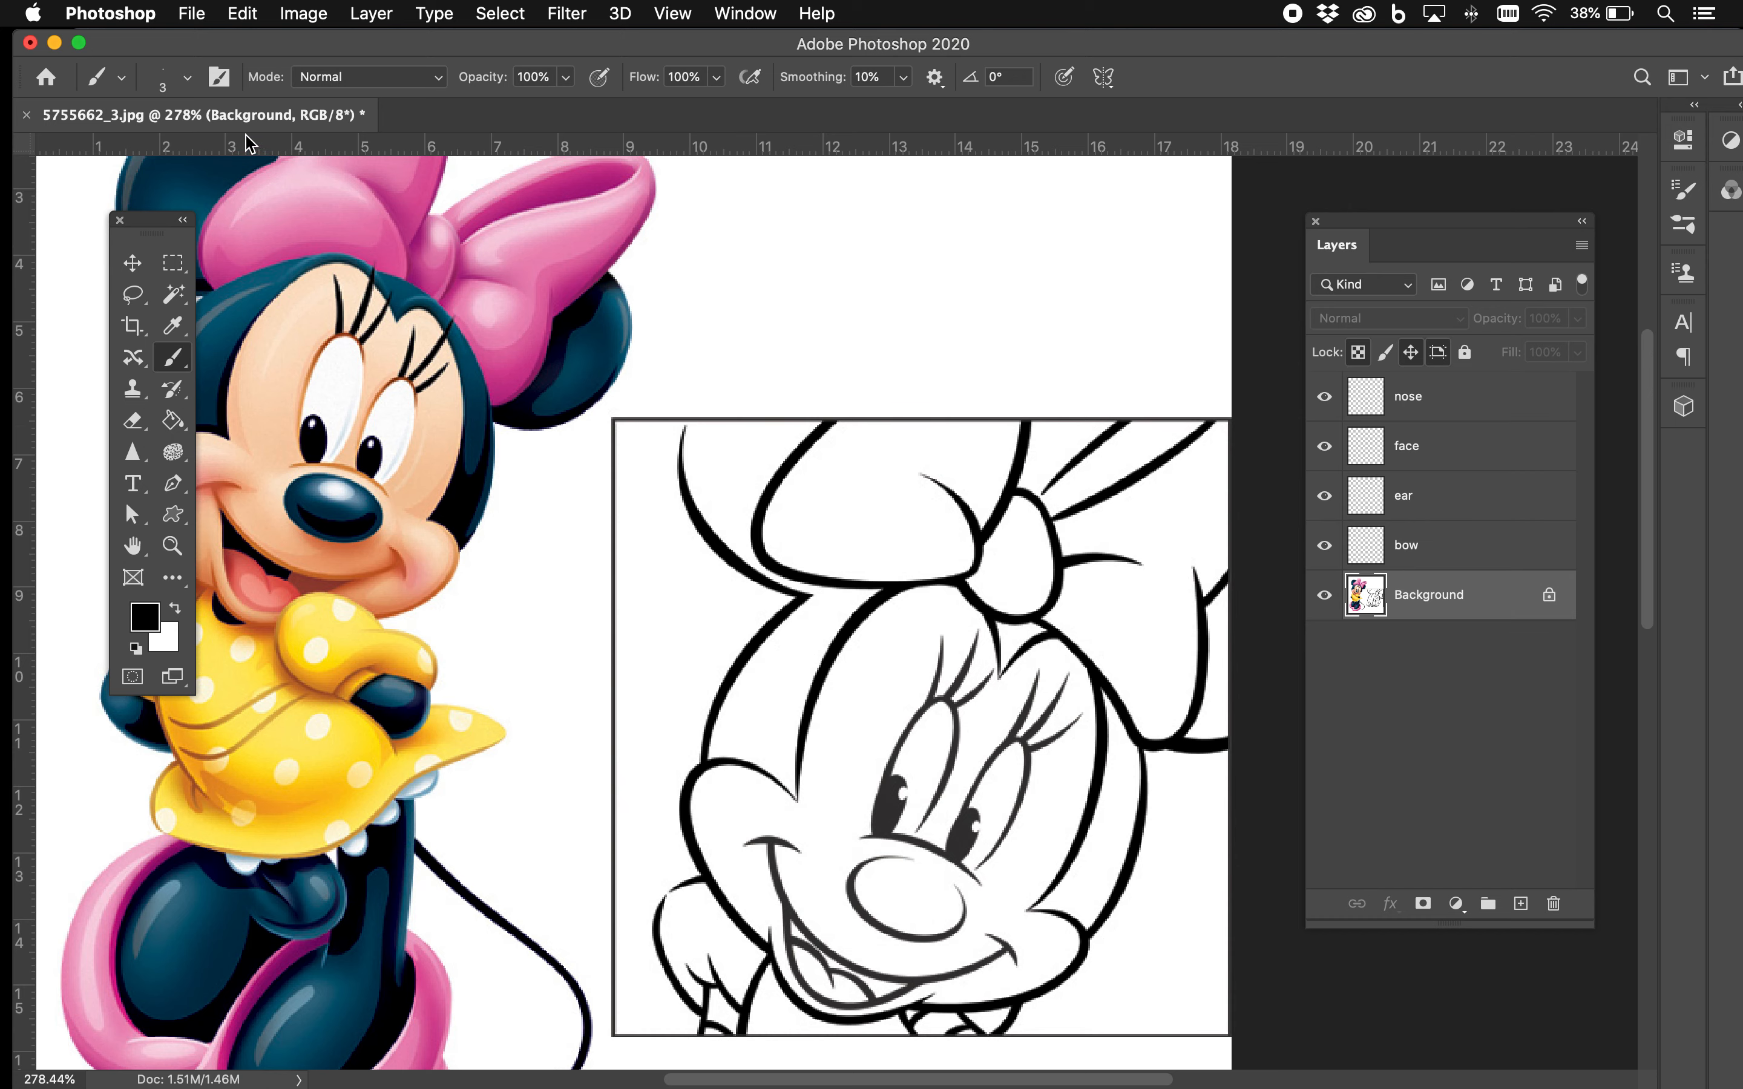
pyautogui.click(187, 78)
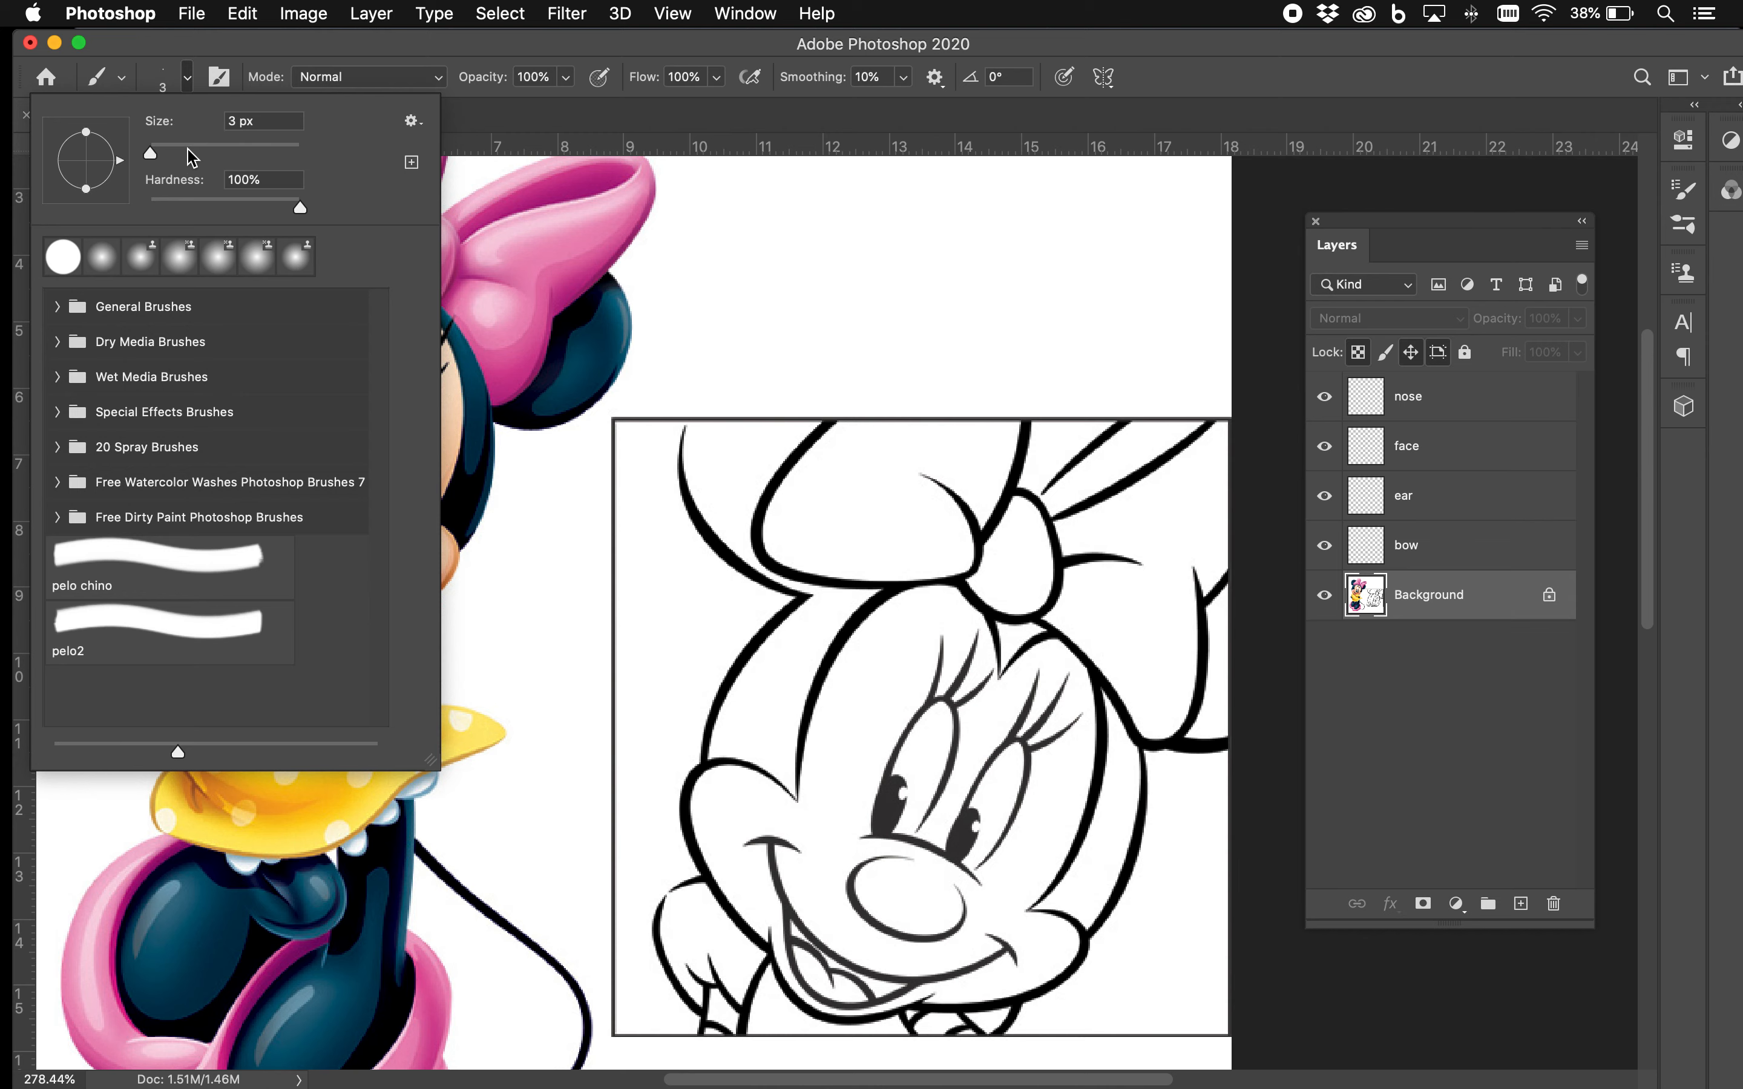
pyautogui.moveTo(151, 154); pyautogui.dragTo(151, 154)
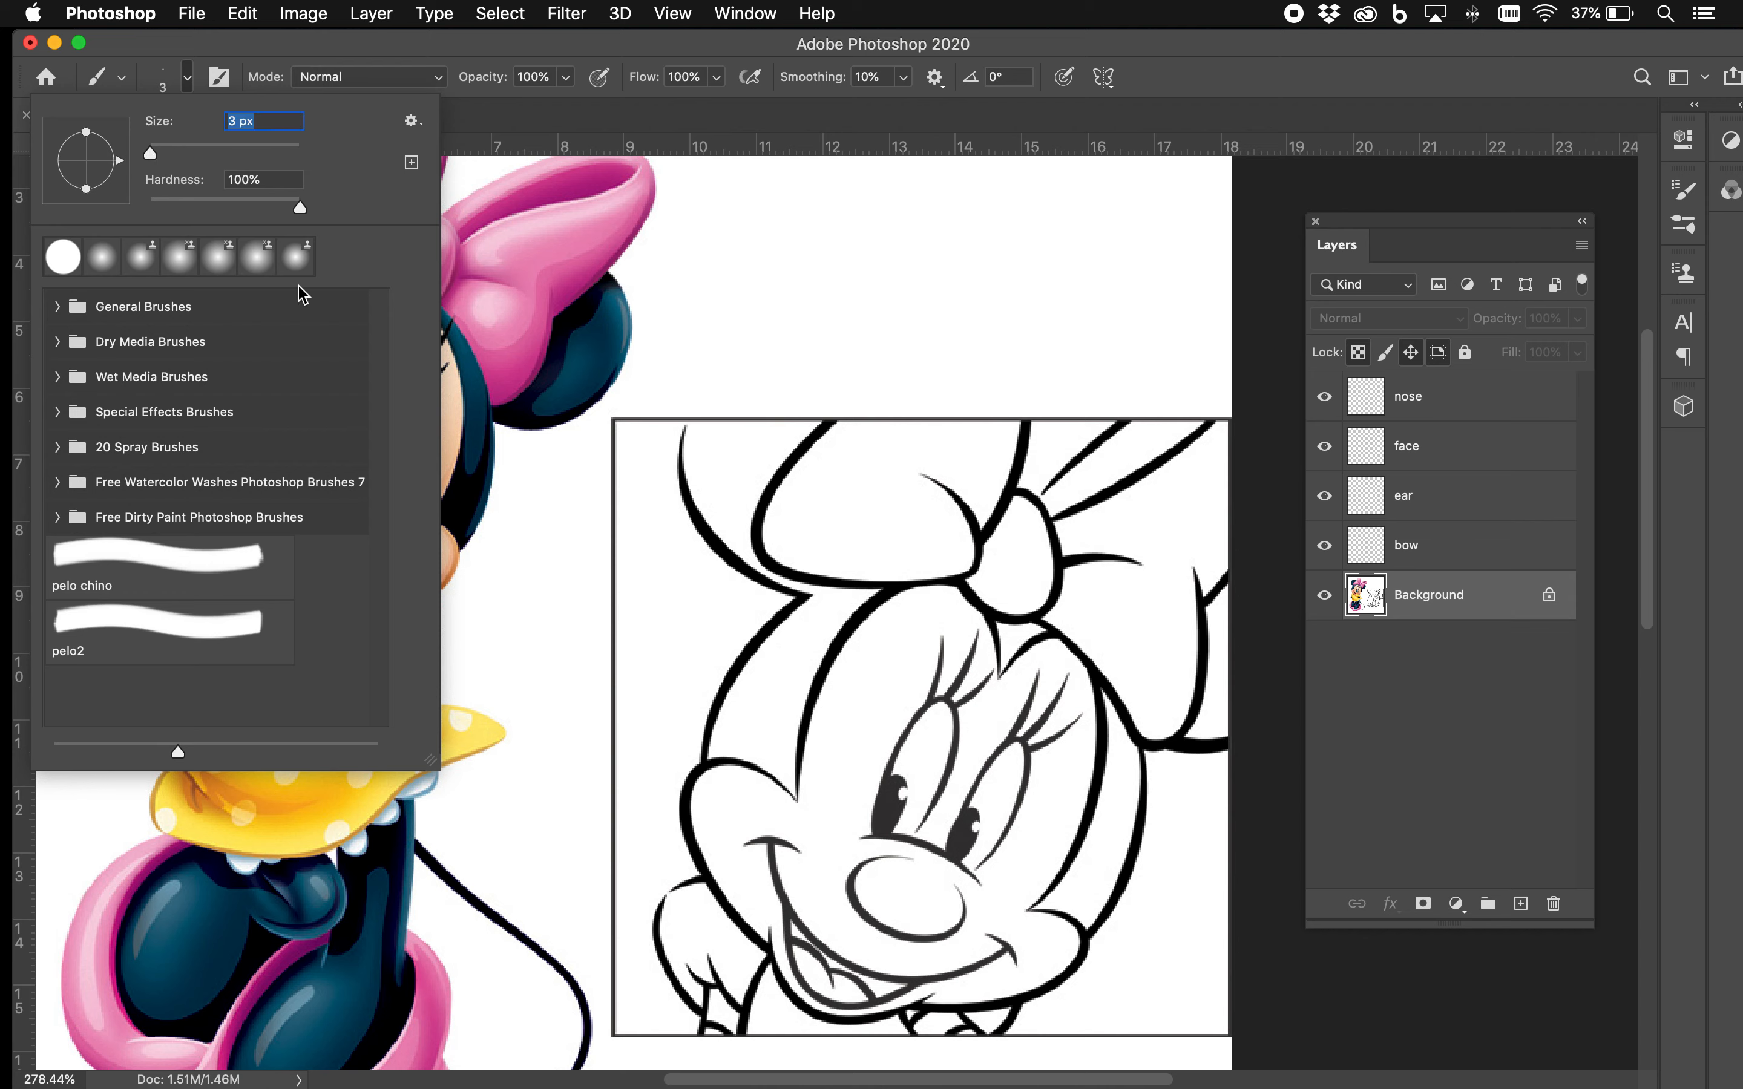
pyautogui.press('Return')
pyautogui.rightClick(825, 424)
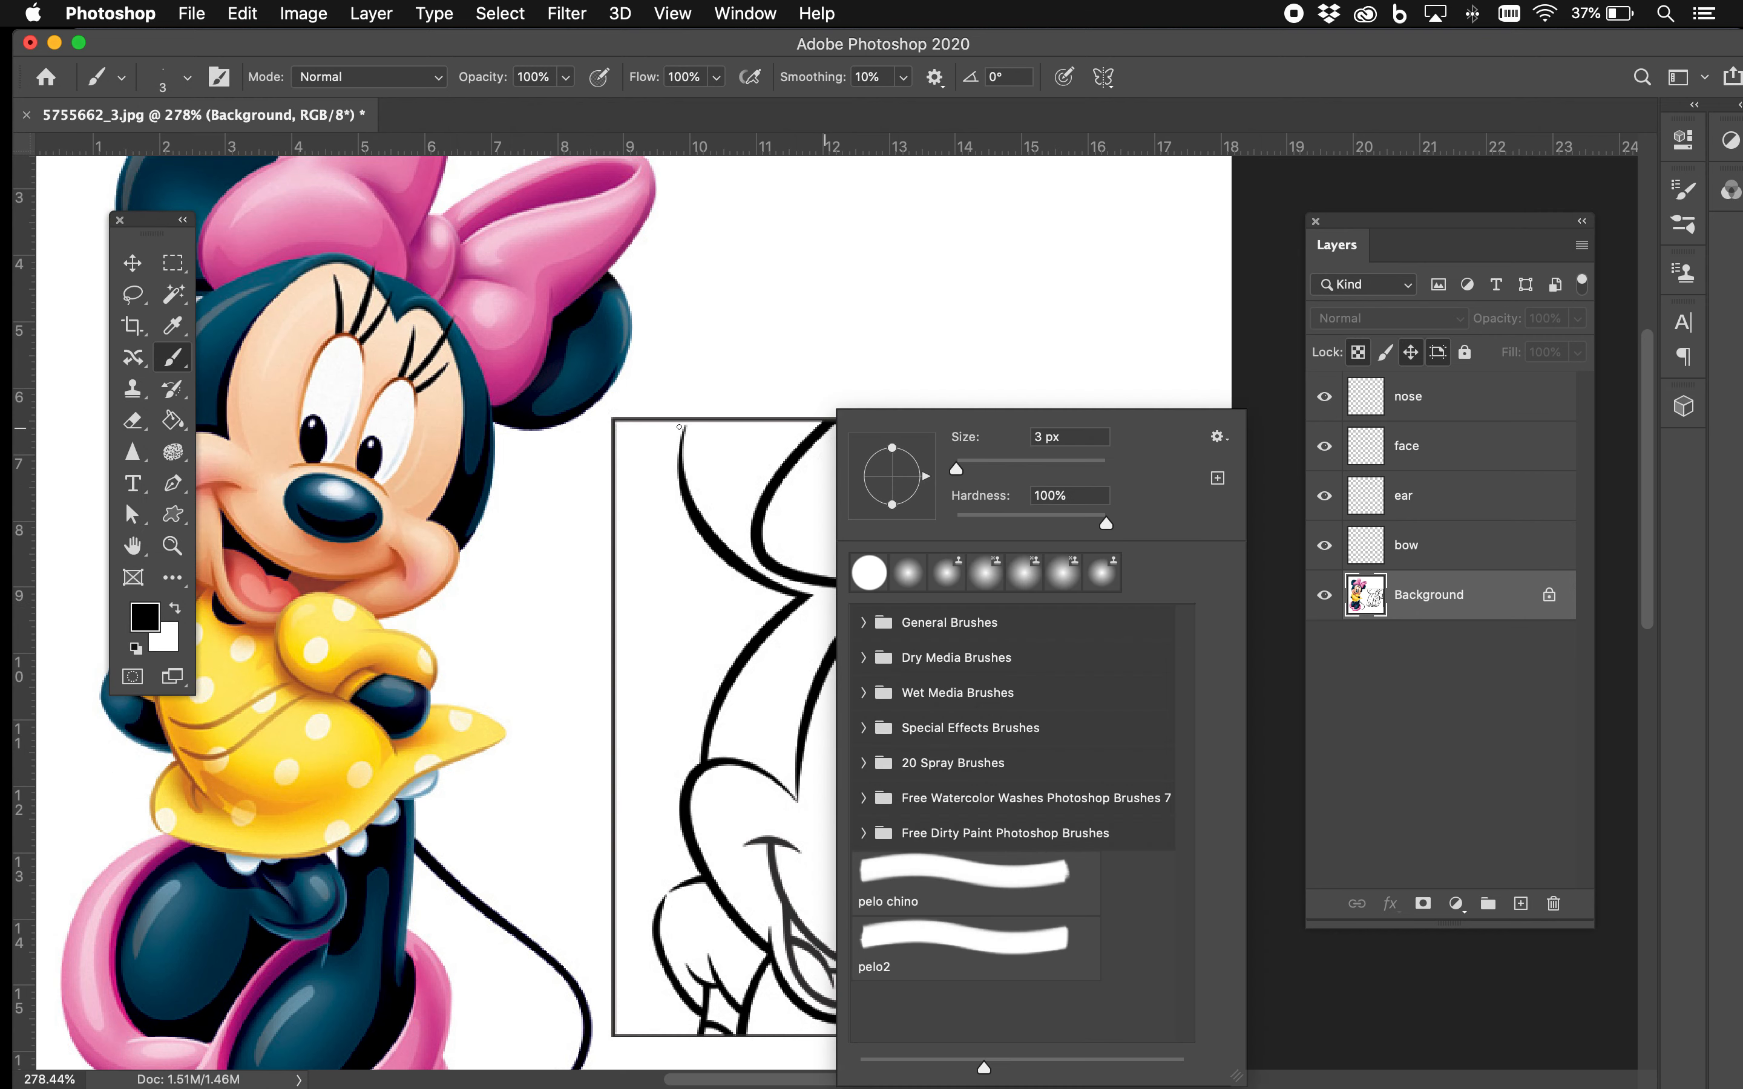
pyautogui.scroll(5, 697, 409)
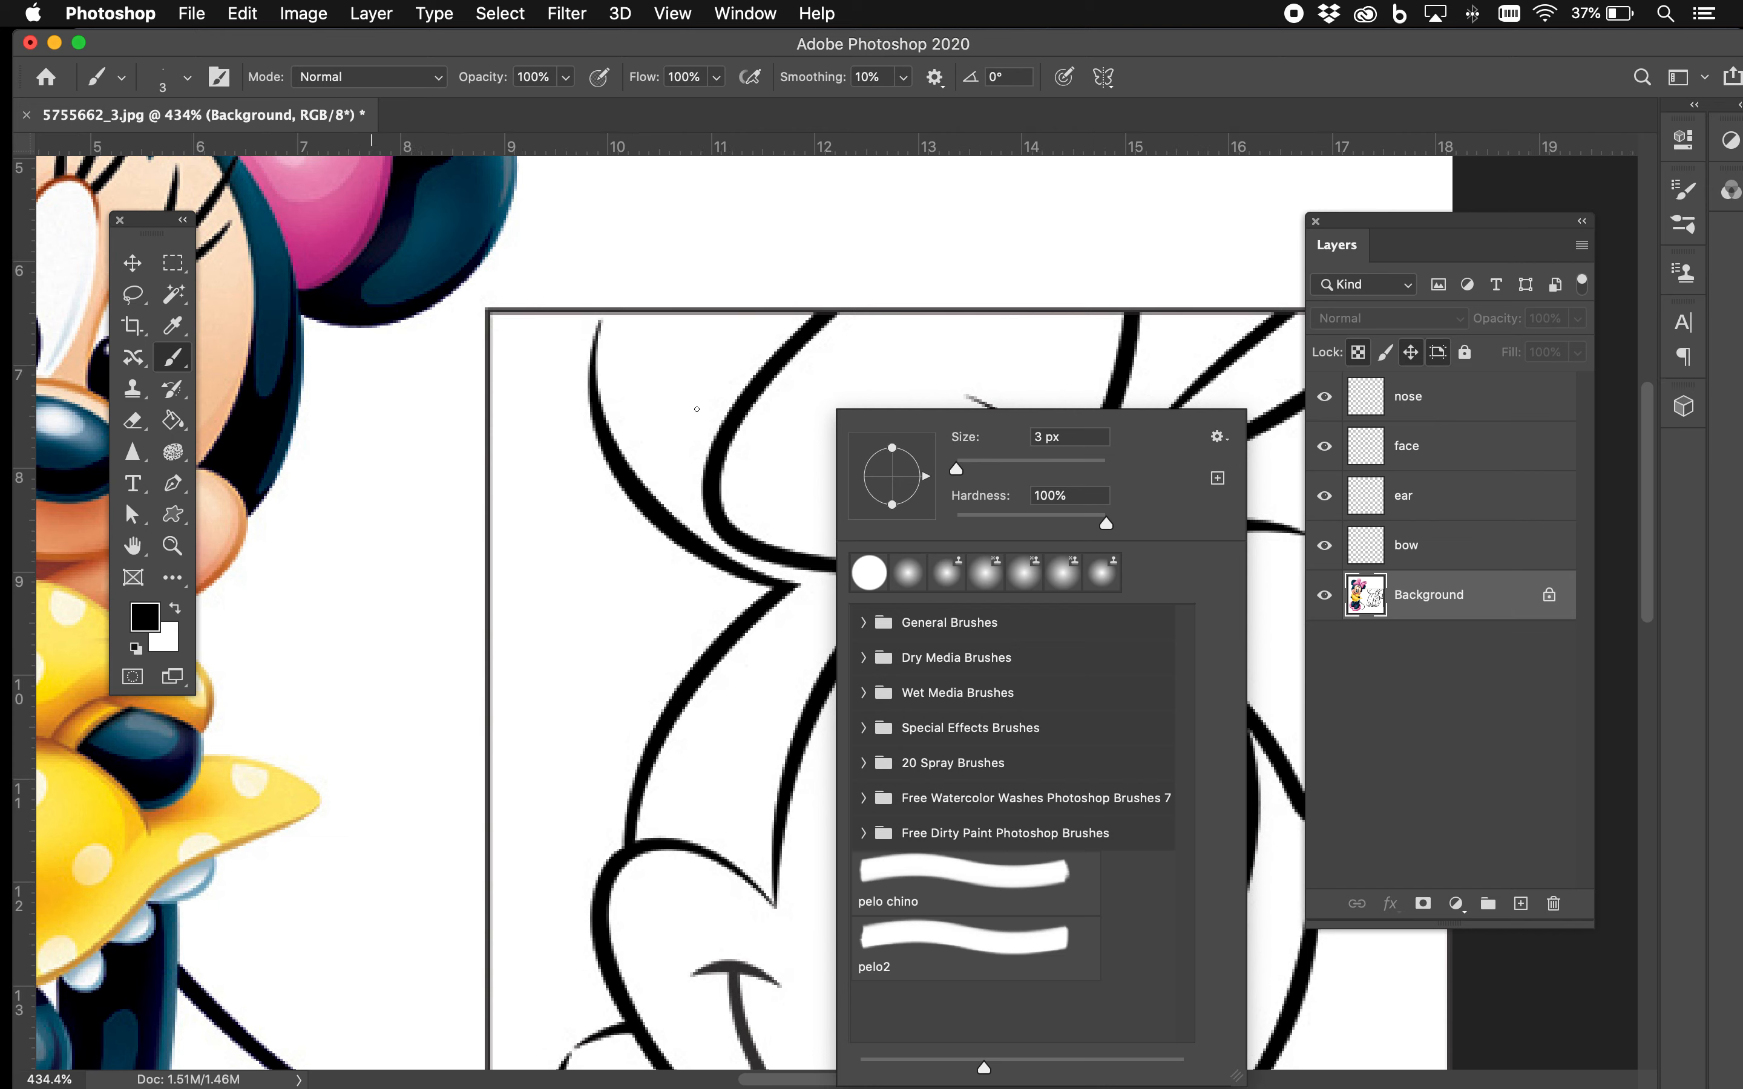
pyautogui.scroll(2, 697, 409)
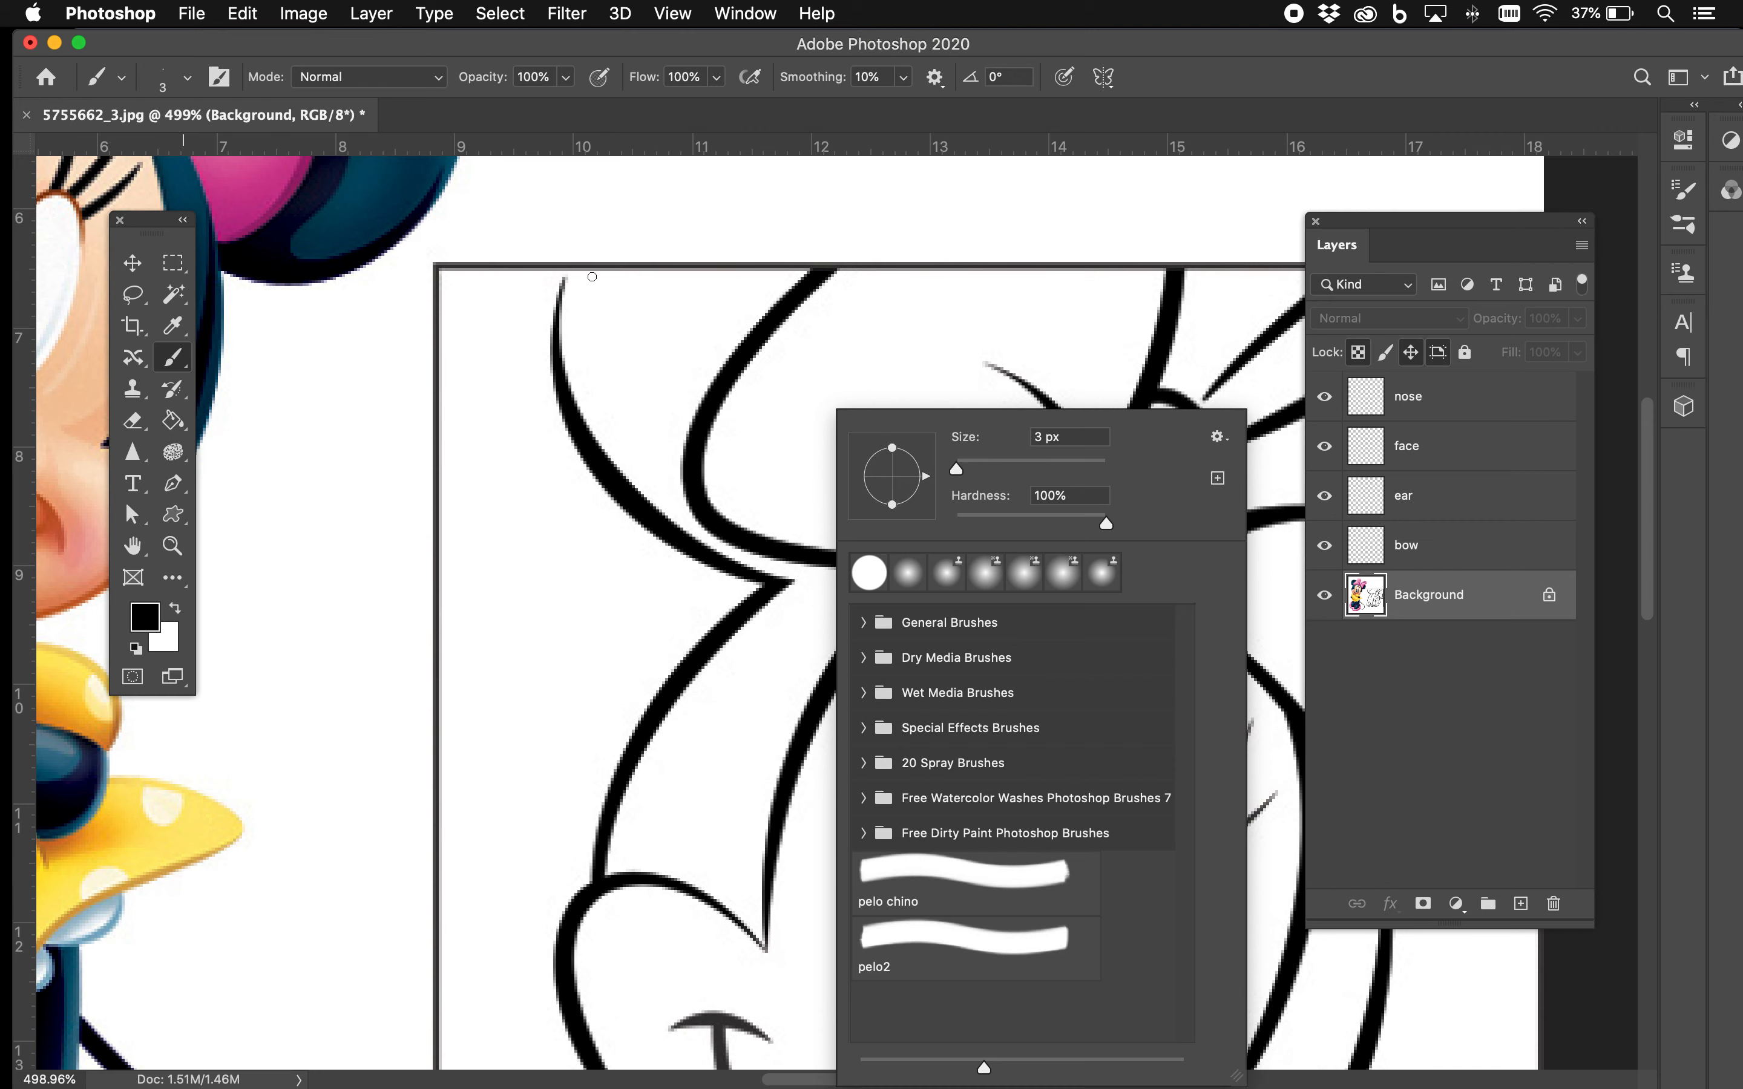
pyautogui.click(1429, 594)
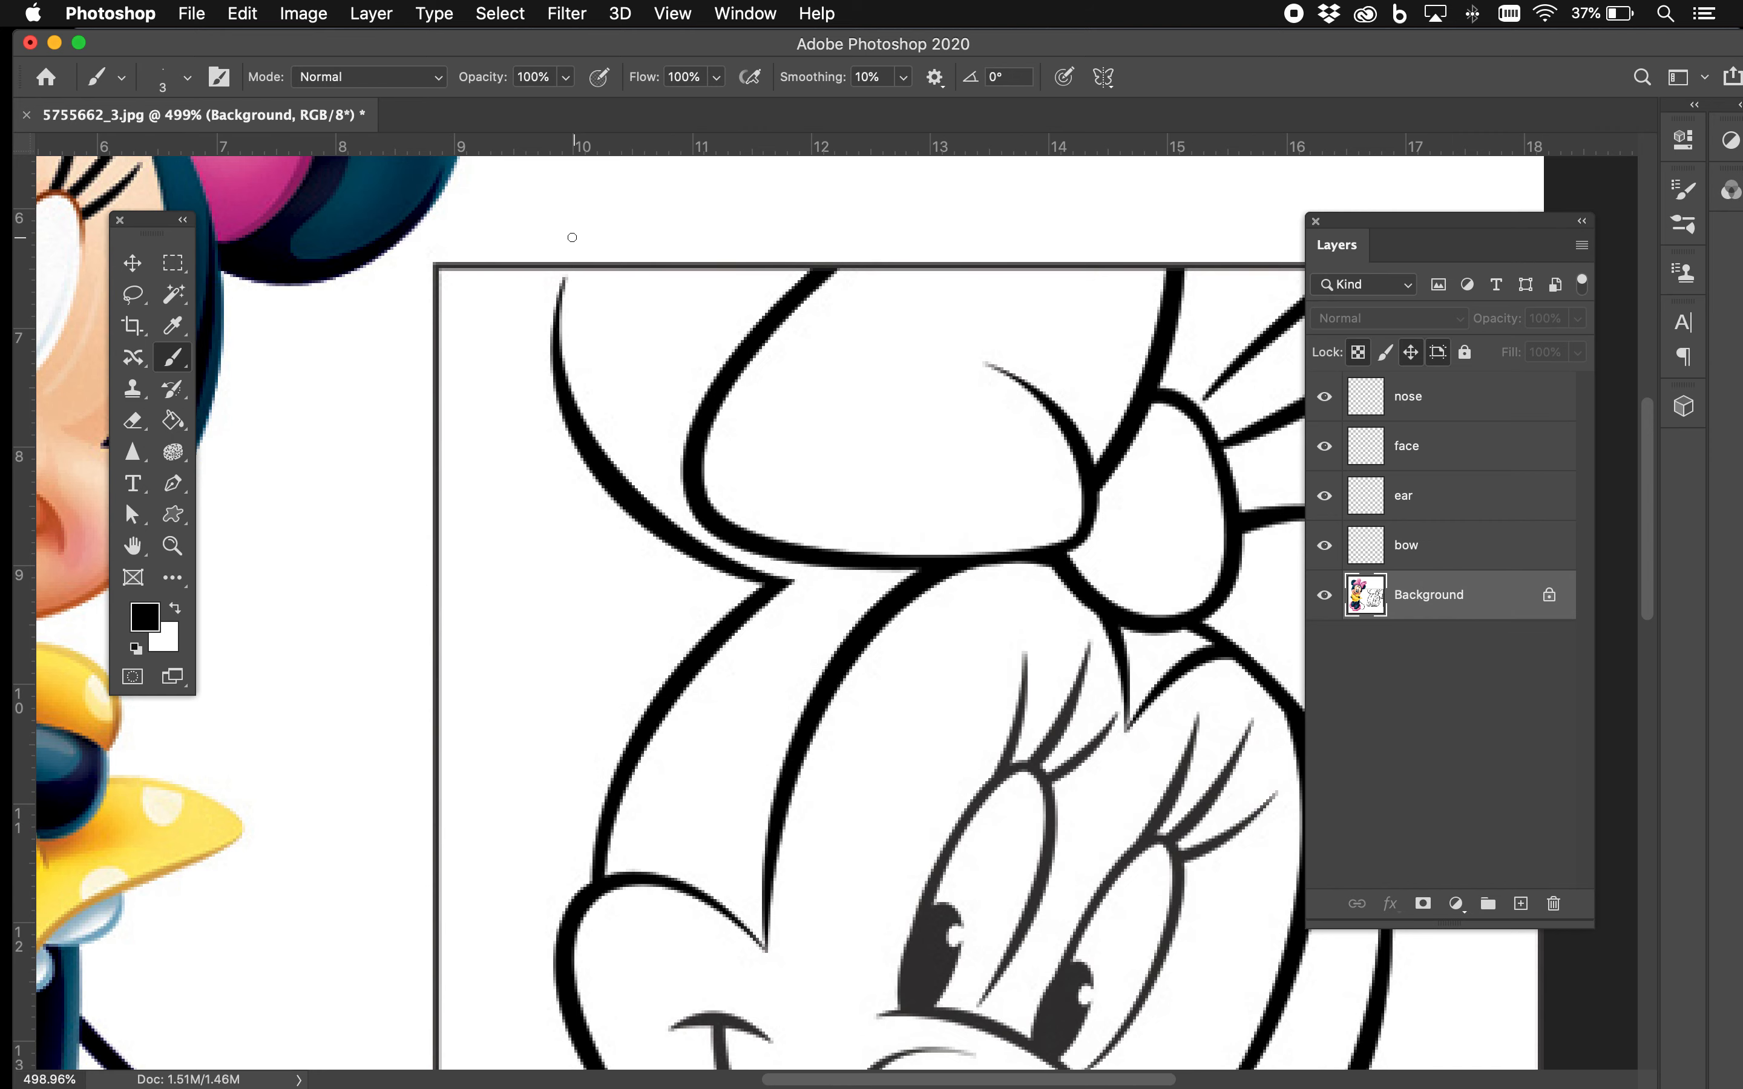
# Step: Paint over the gaps in the line drawing's black outlines at the ear, the bow knot and the gloved hand
pyautogui.moveTo(571, 268); pyautogui.dragTo(565, 278)
pyautogui.moveTo(1071, 448); pyautogui.dragTo(886, 431)
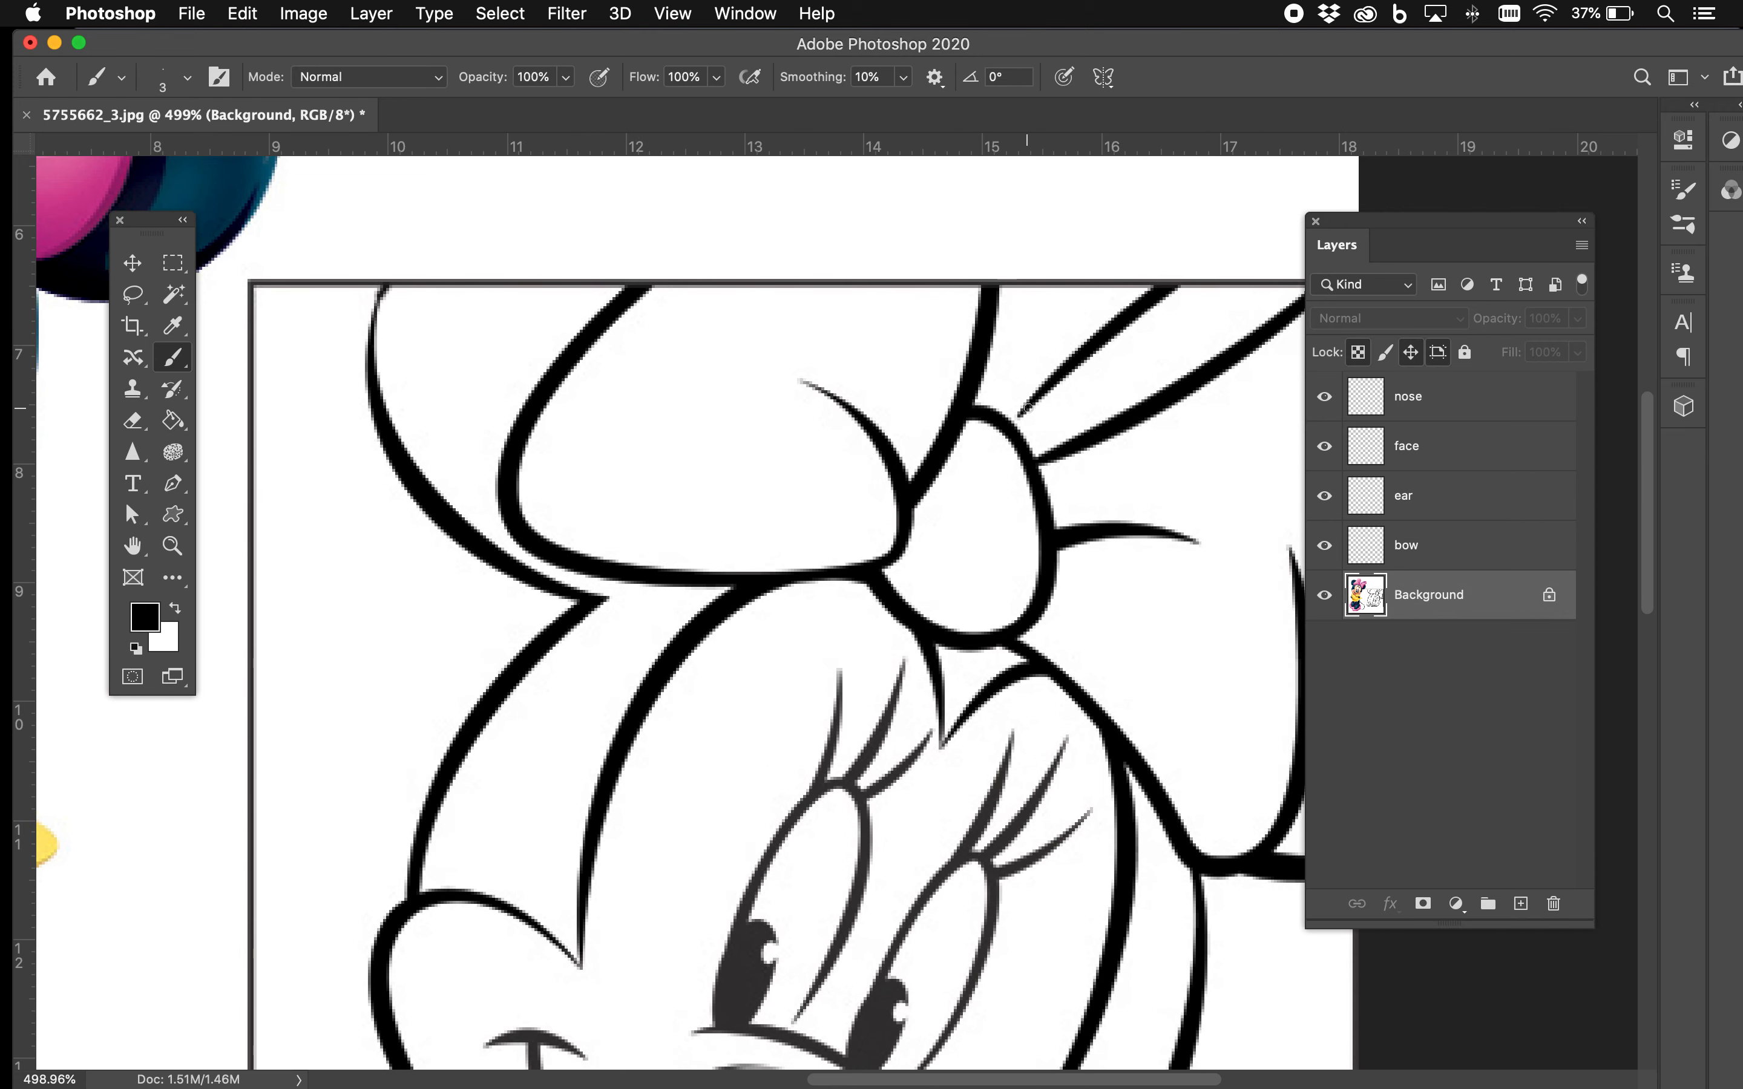
pyautogui.moveTo(942, 513)
pyautogui.mouseDown()
pyautogui.moveTo(920, 339)
pyautogui.moveTo(969, 491)
pyautogui.moveTo(959, 421)
pyautogui.mouseUp()
pyautogui.moveTo(671, 723)
pyautogui.mouseDown()
pyautogui.moveTo(757, 538)
pyautogui.moveTo(784, 522)
pyautogui.mouseUp()
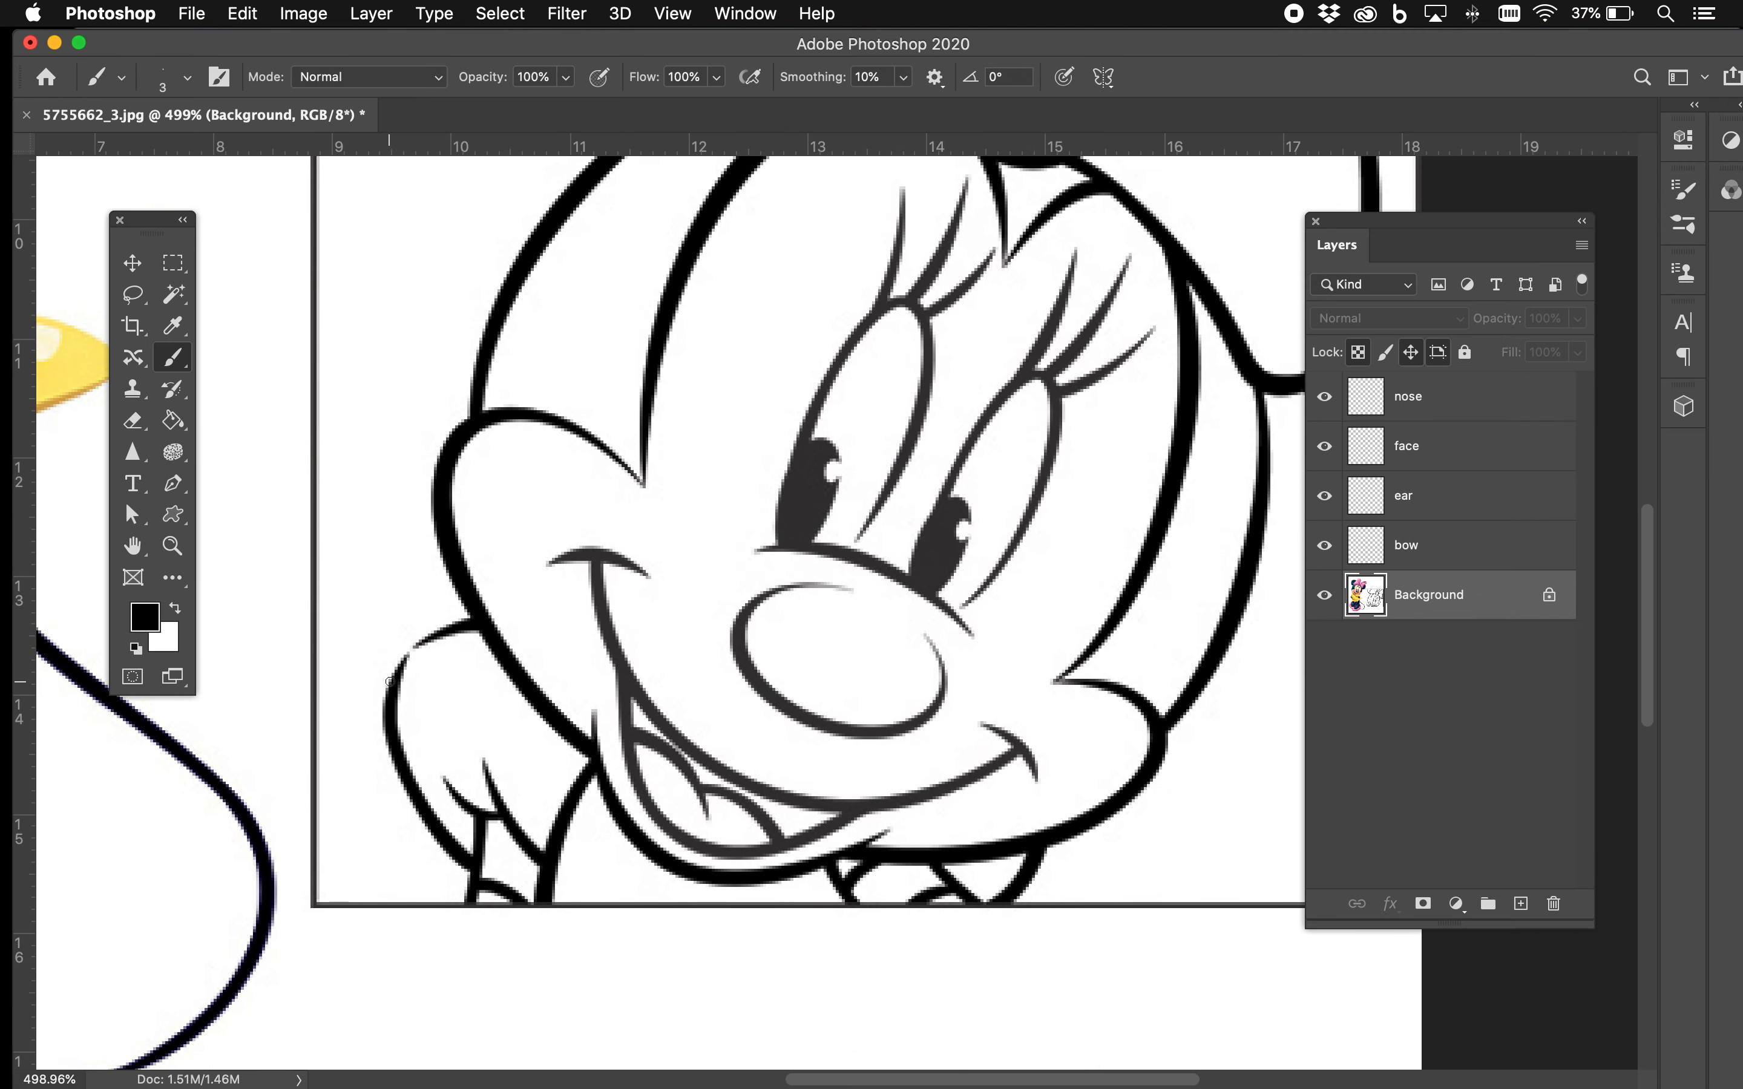
pyautogui.moveTo(397, 676); pyautogui.dragTo(425, 642)
# Step: Close the gaps in the eye and nose outlines with a 1 px brush in the dark grey sampled from the pupil
pyautogui.keyDown('alt'); pyautogui.click(816, 490); pyautogui.keyUp('alt')
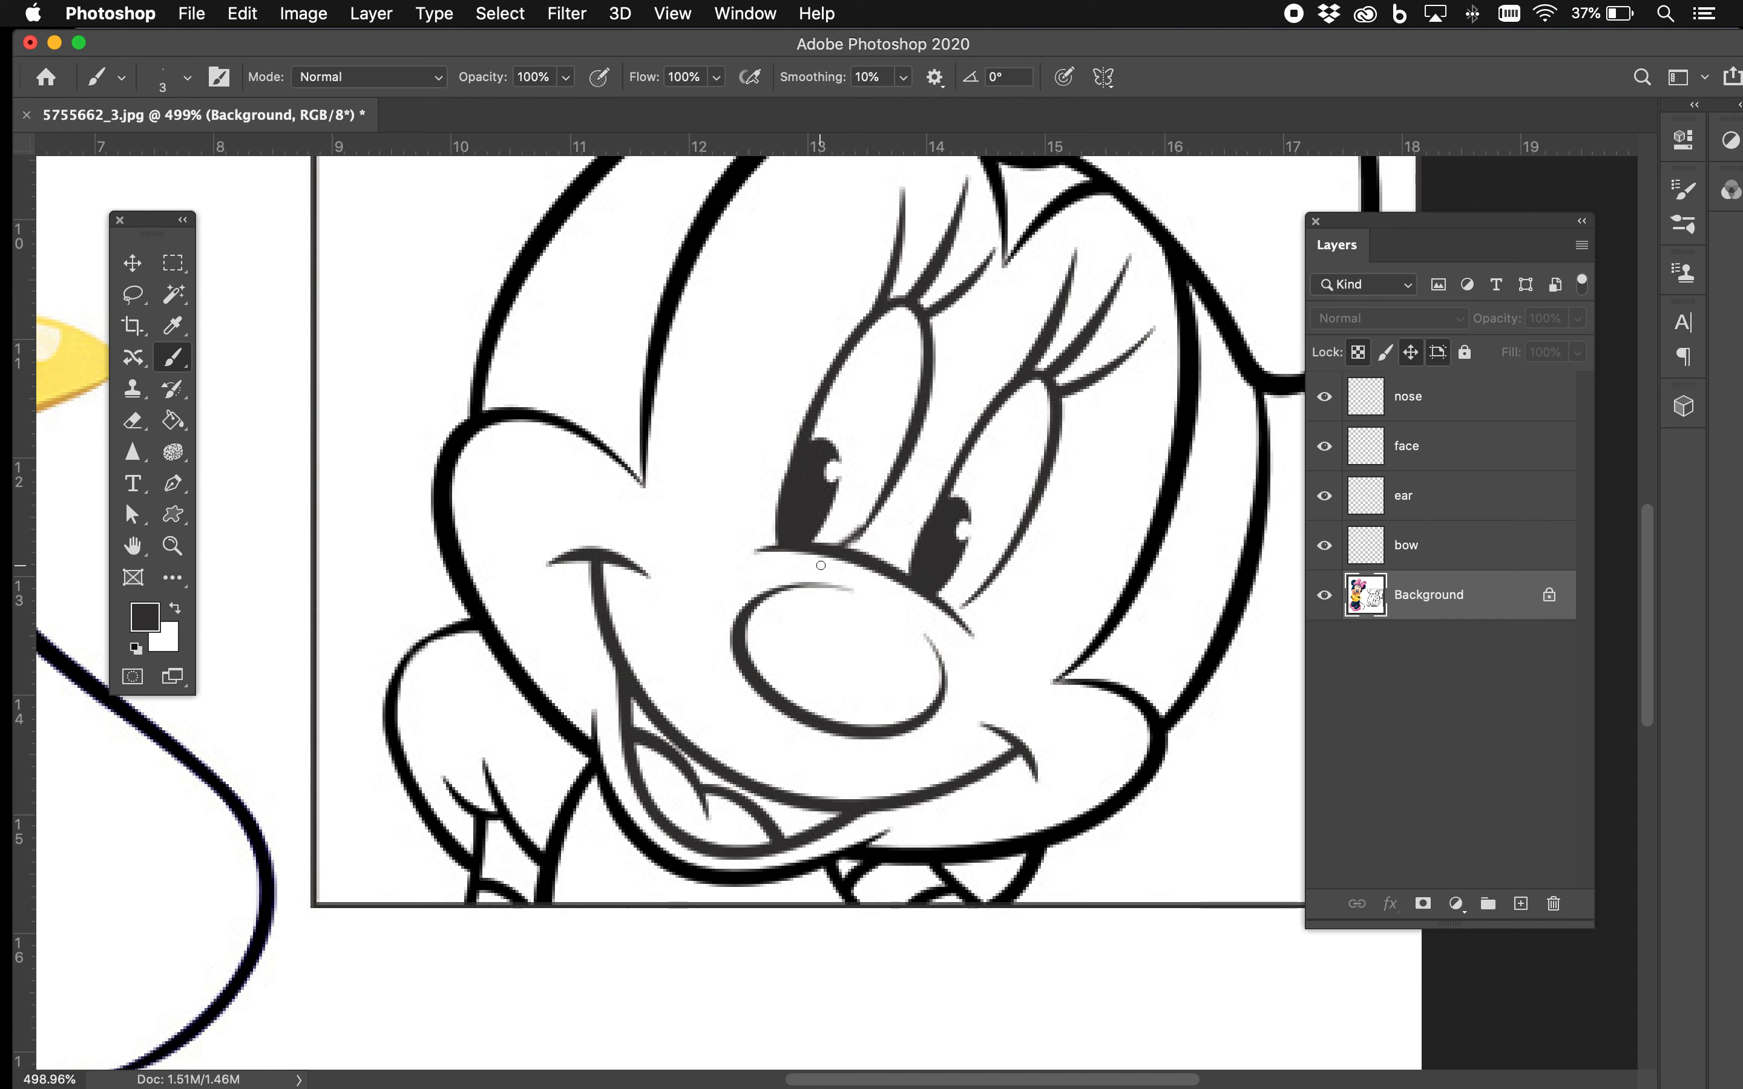
pyautogui.press('super+z')
pyautogui.rightClick(821, 564)
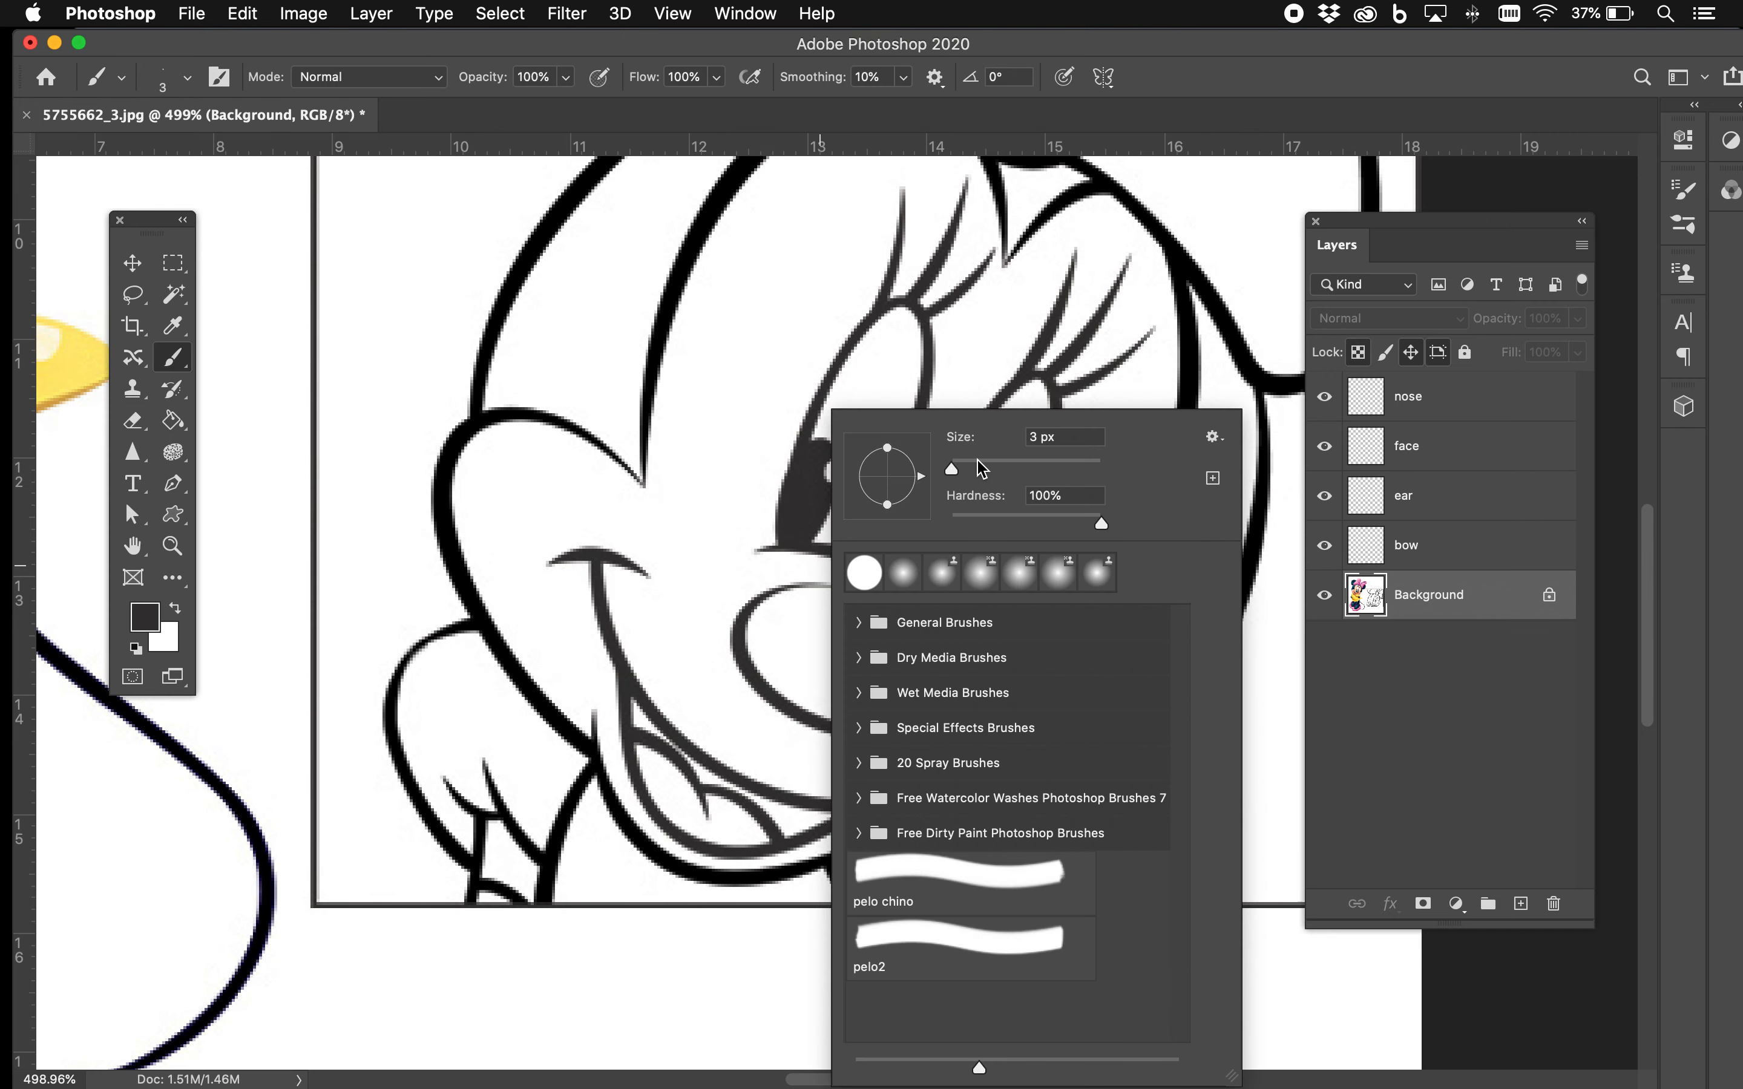
pyautogui.moveTo(1059, 436); pyautogui.dragTo(985, 436)
pyautogui.write('1')
pyautogui.press('Return')
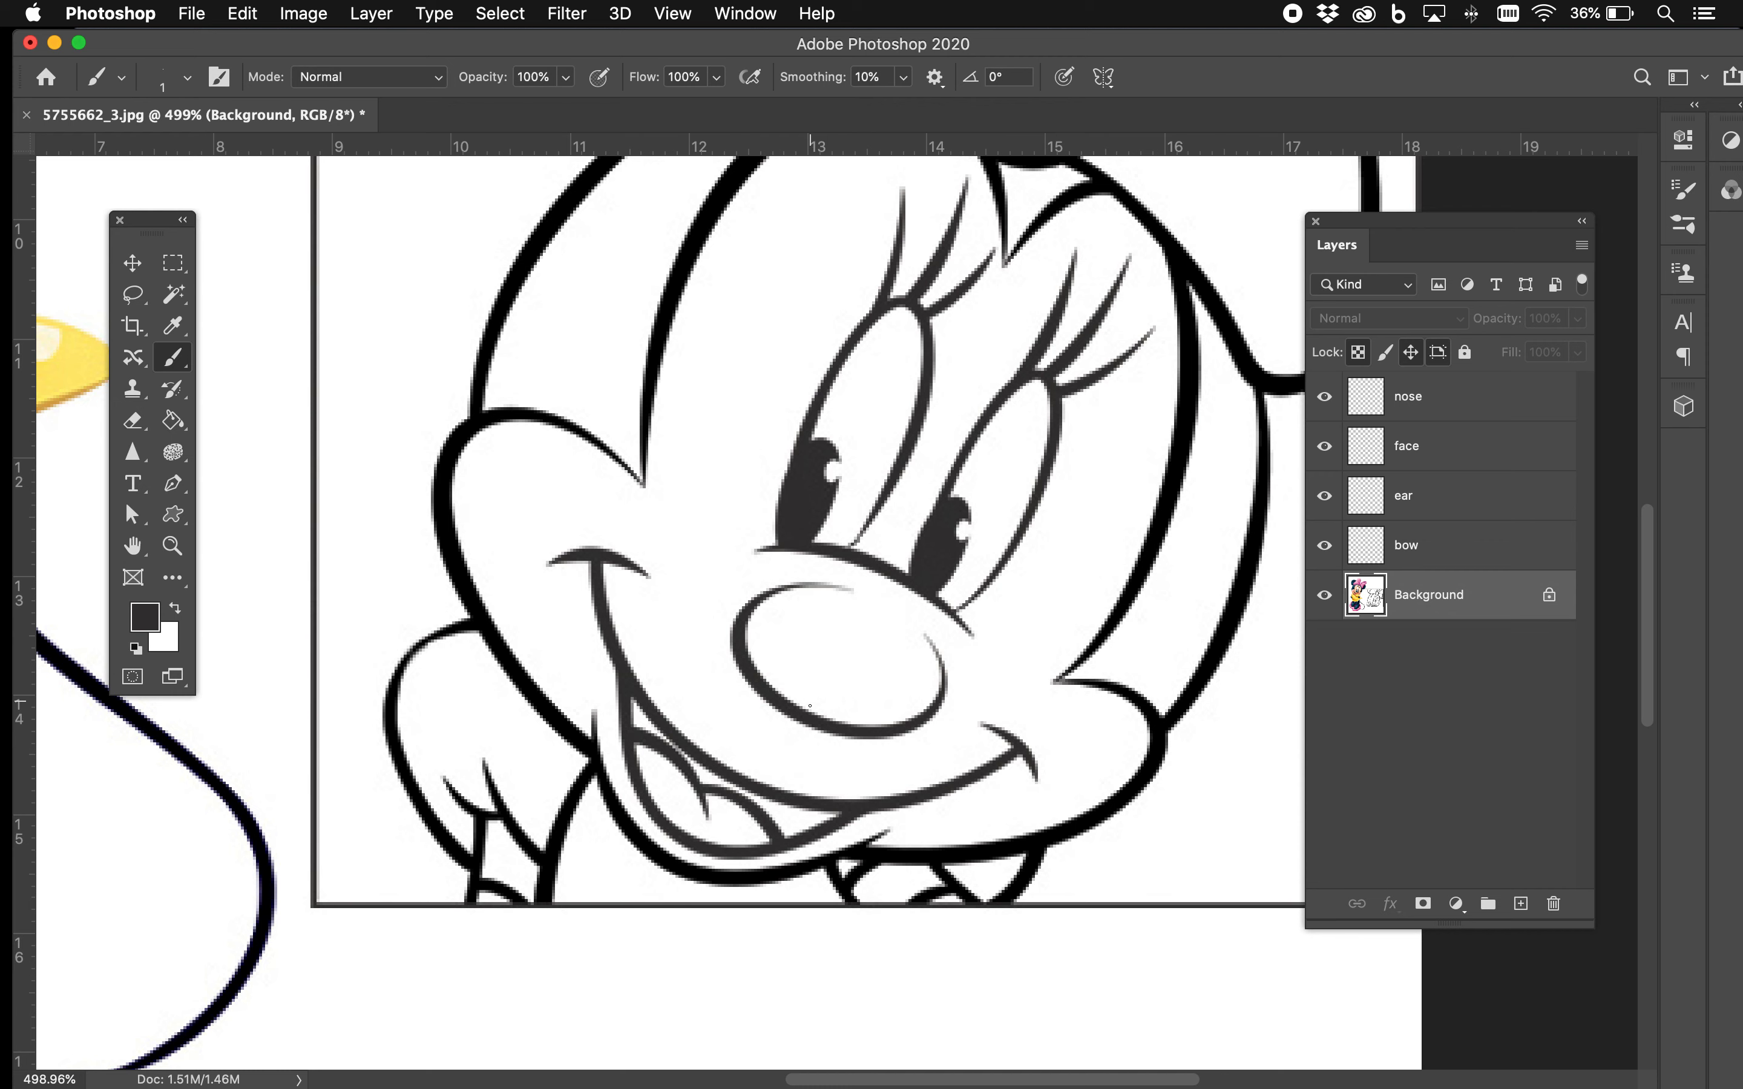
pyautogui.moveTo(842, 588); pyautogui.dragTo(928, 640)
# Step: Select the left loop, knot and both right loop sections of the drawing's bow on the Background layer with the Magic Wand
pyautogui.scroll(-5, 922, 642)
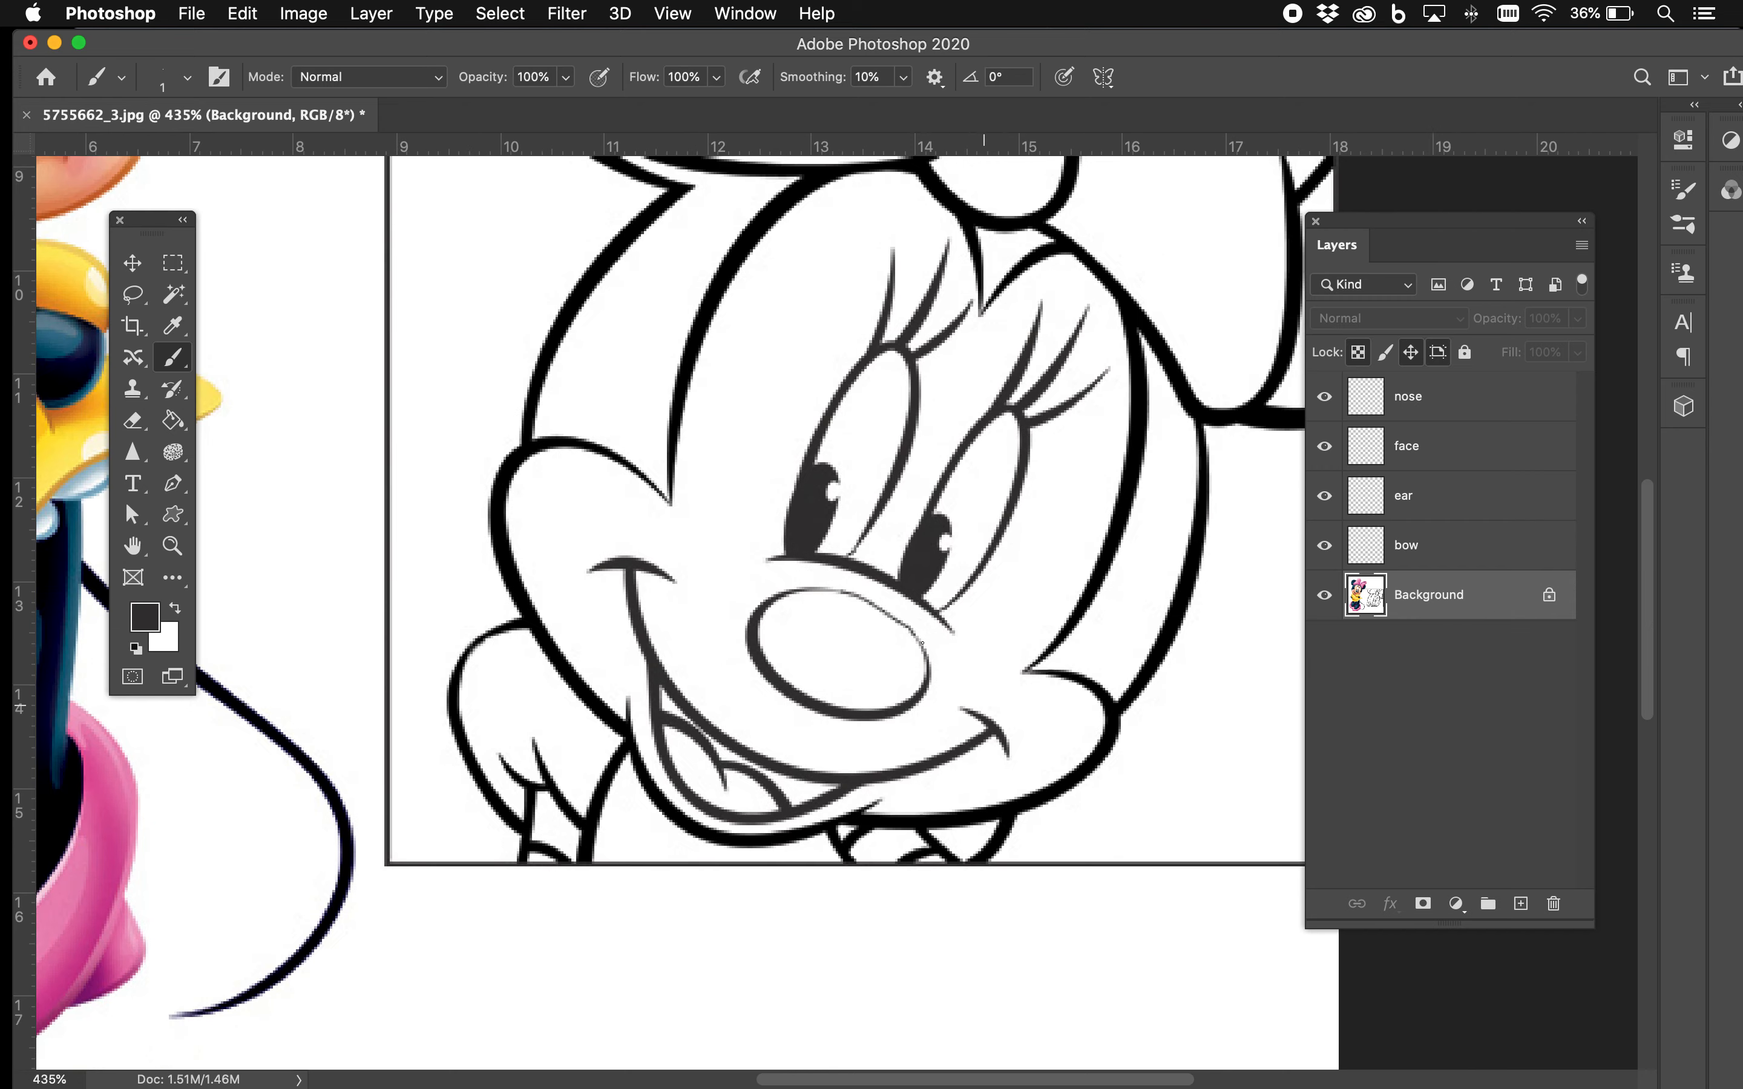
pyautogui.scroll(-2, 922, 642)
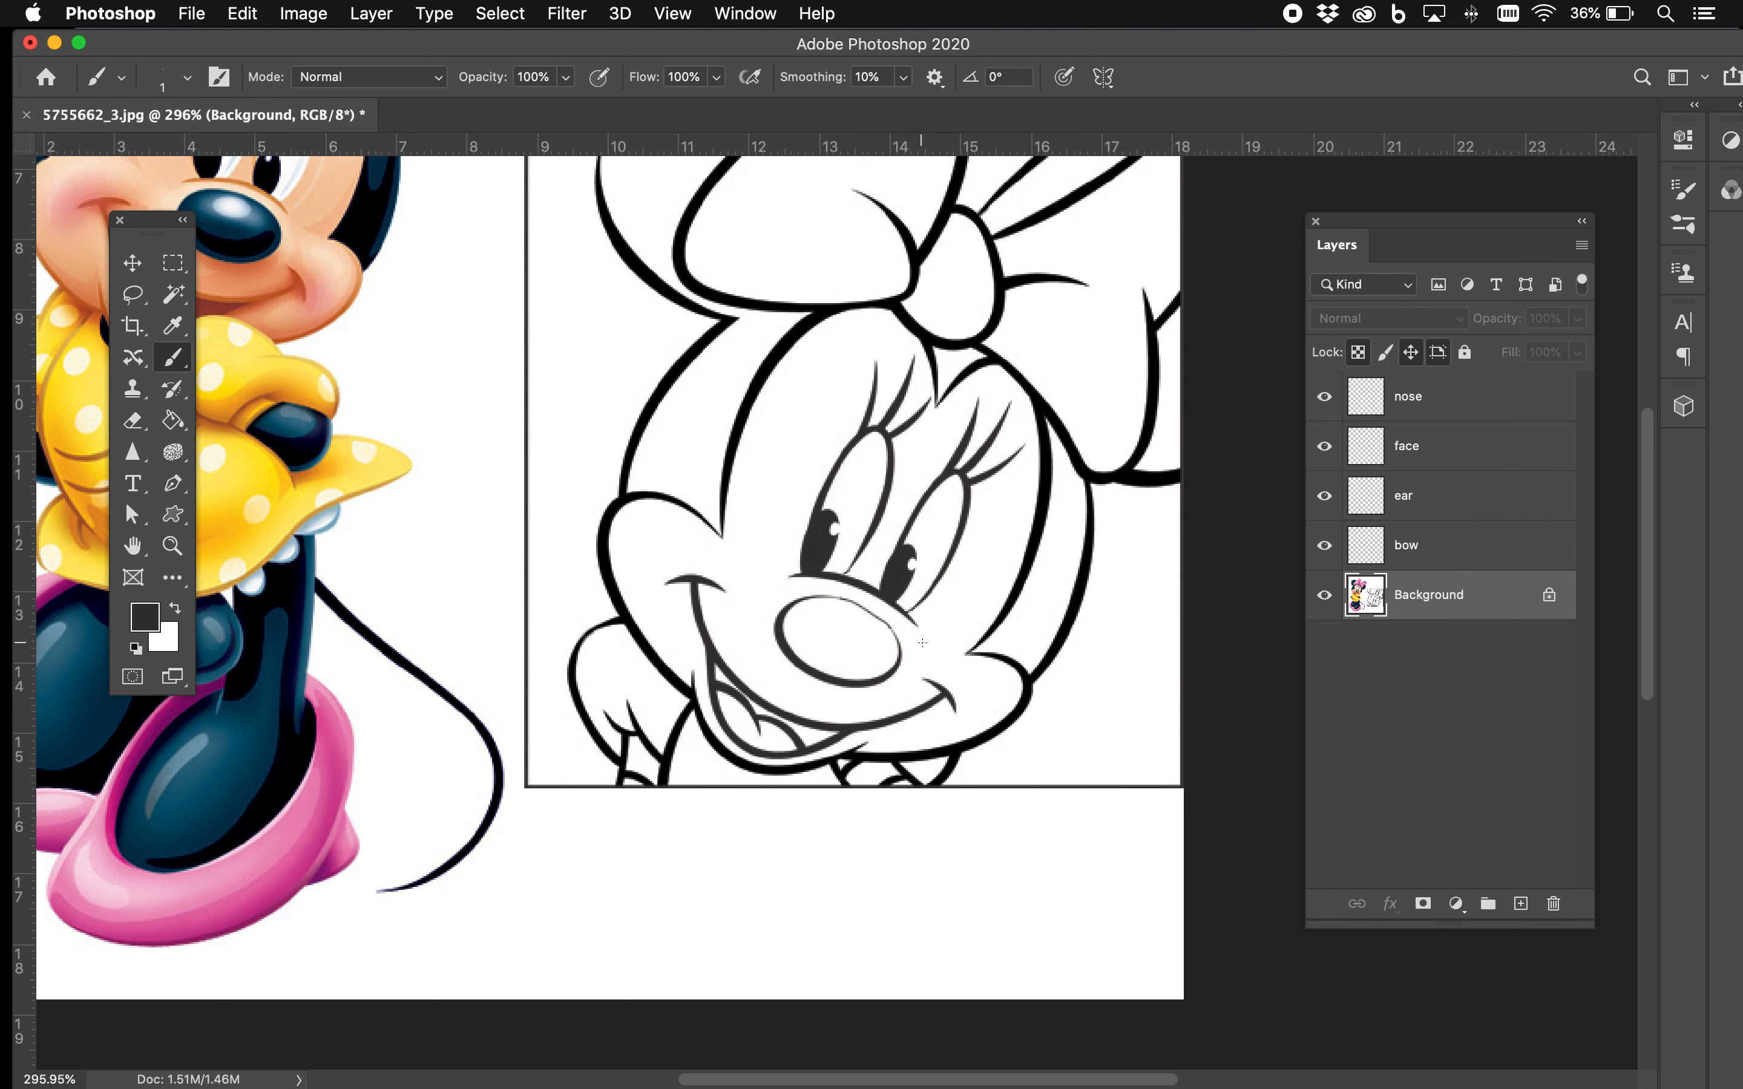
pyautogui.scroll(5, 922, 642)
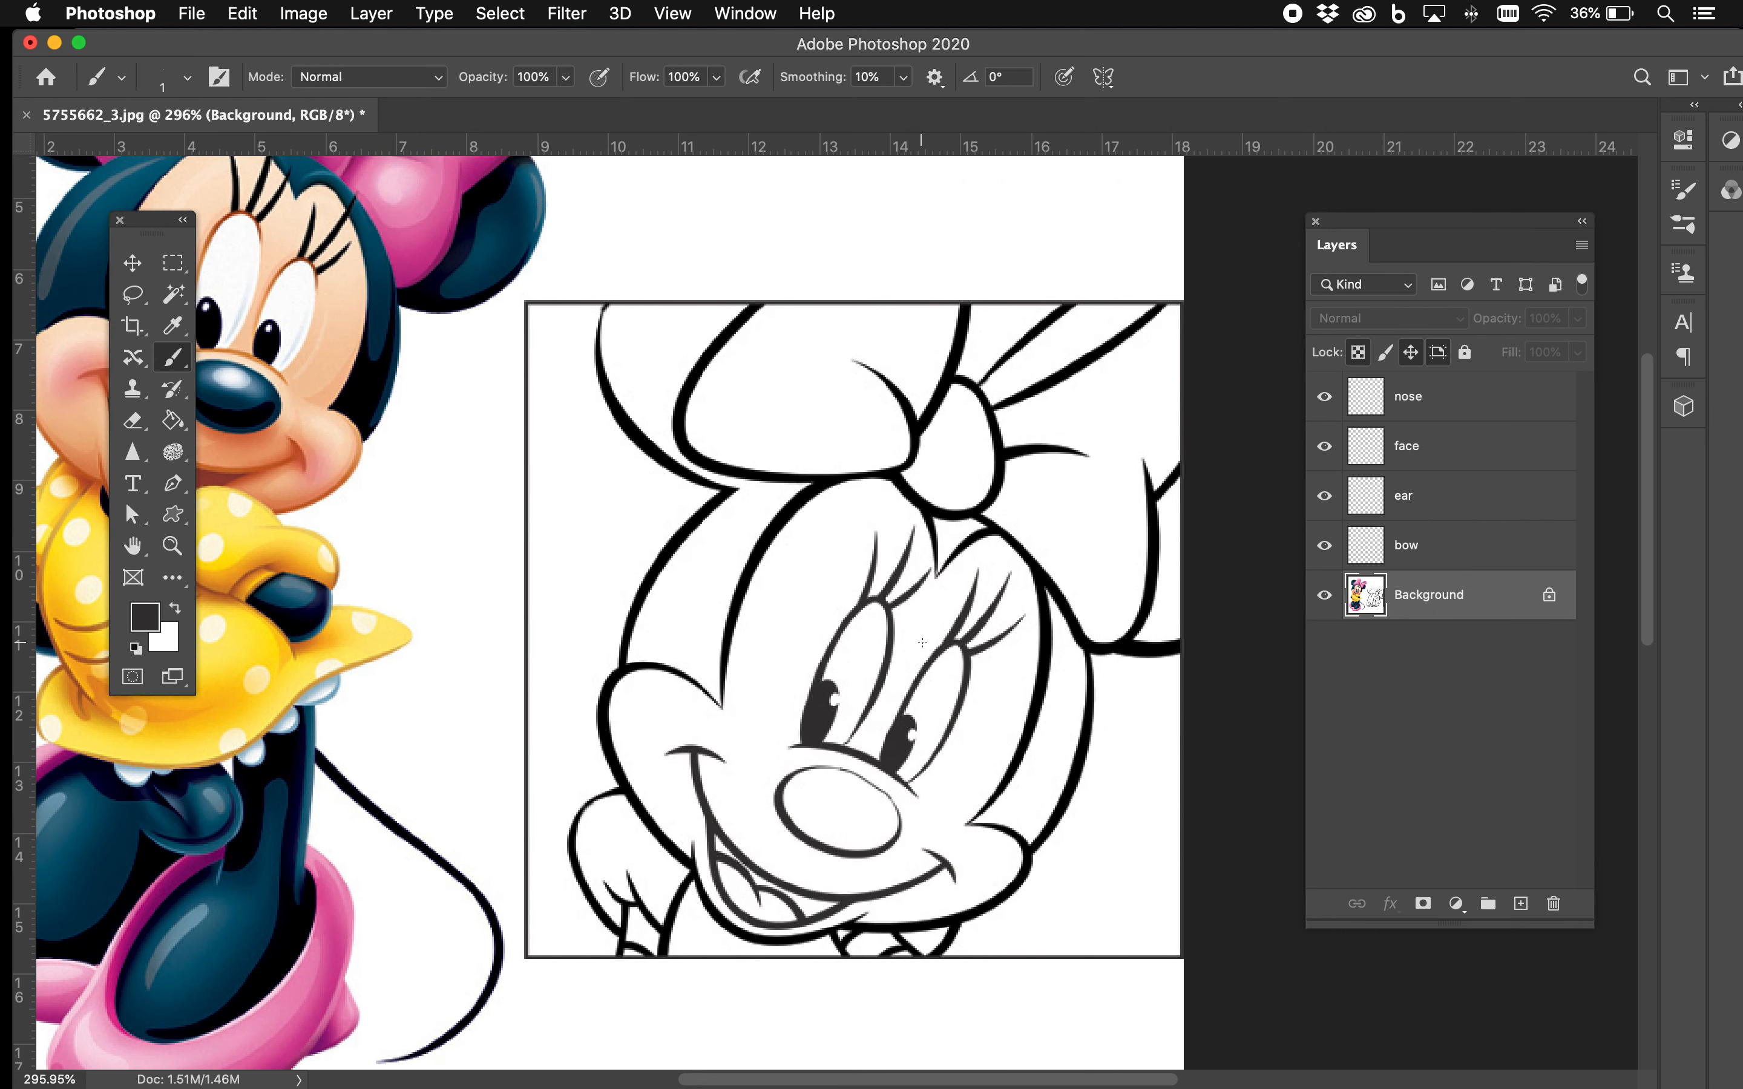
pyautogui.click(167, 296)
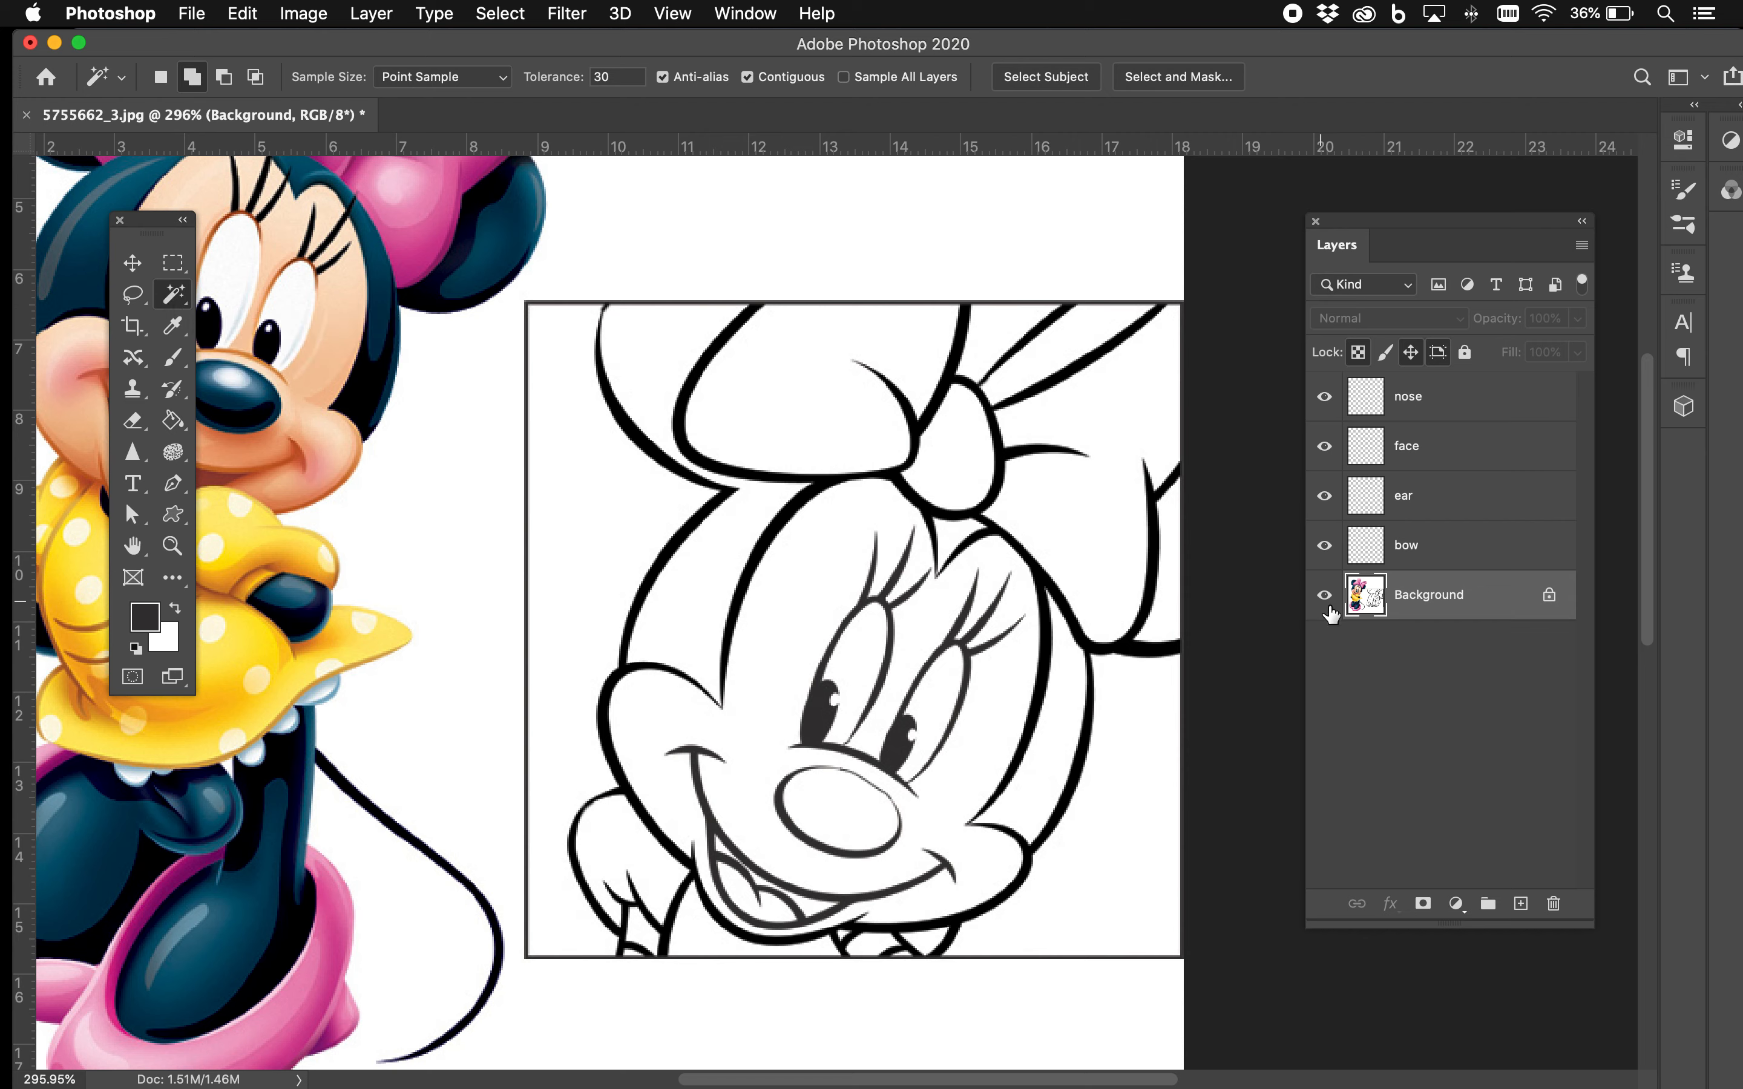
pyautogui.click(796, 415)
pyautogui.click(936, 446)
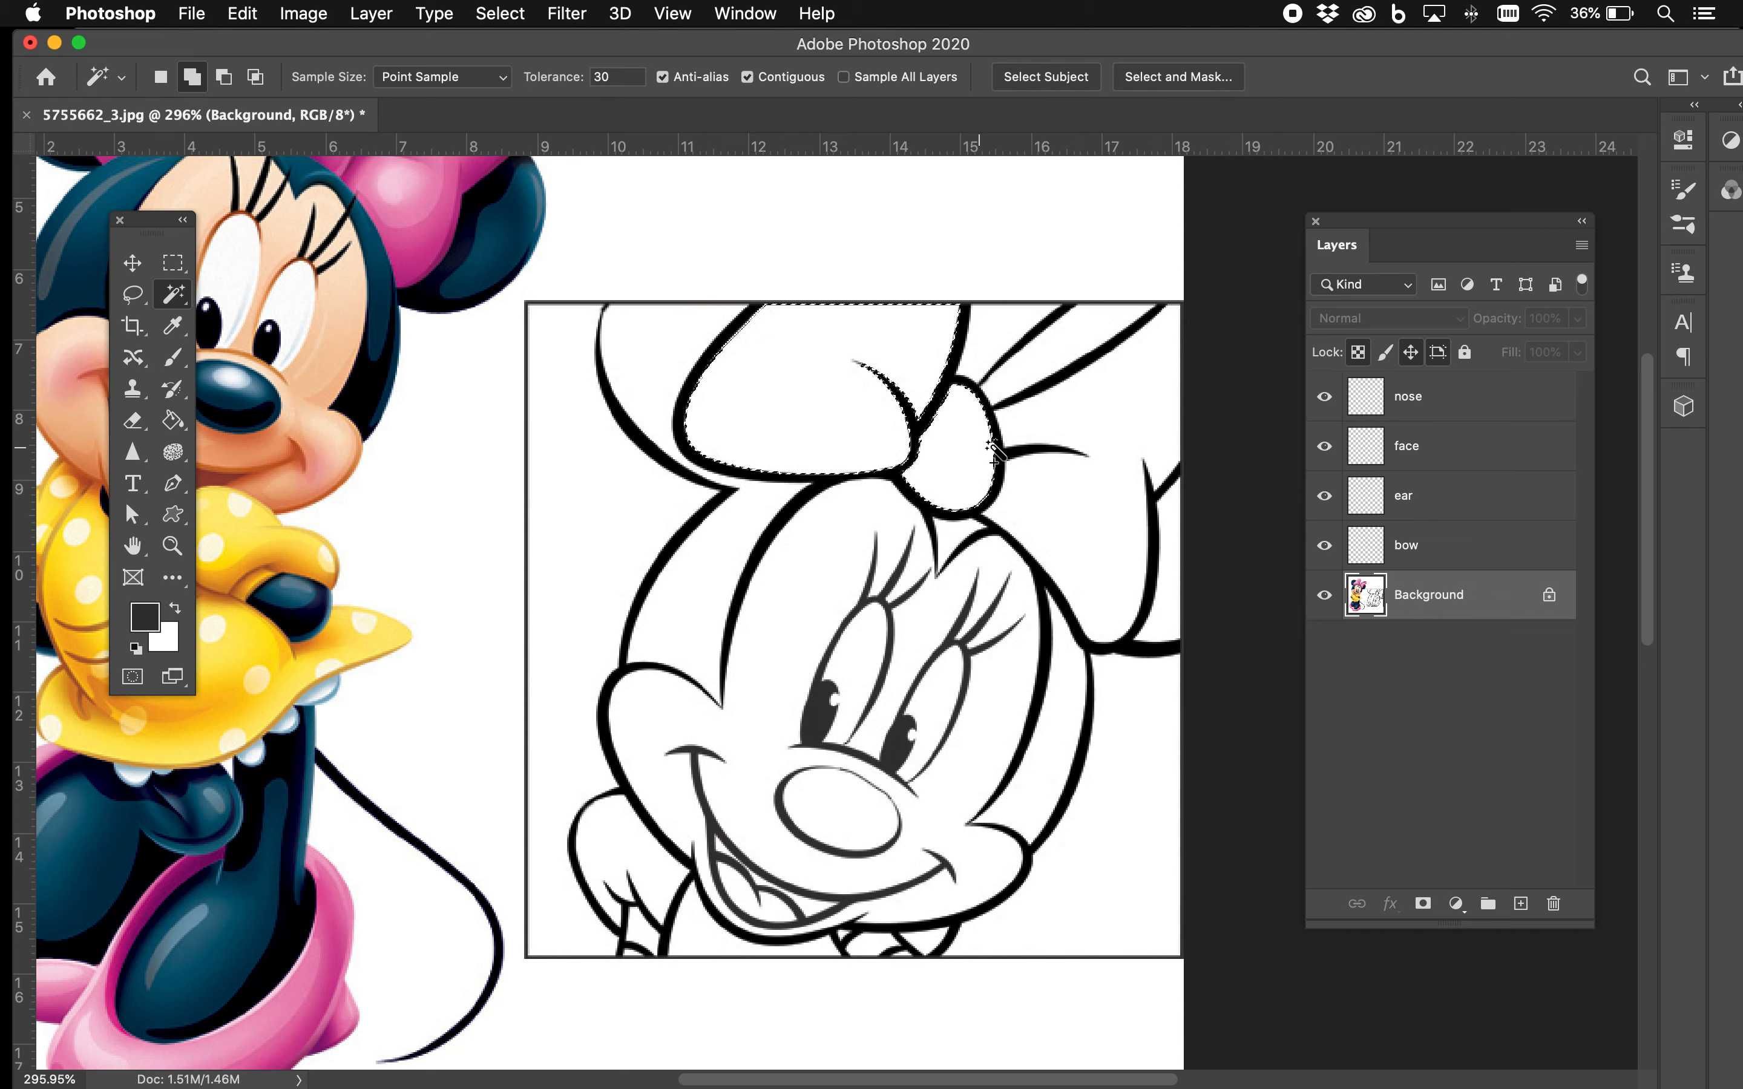
pyautogui.click(1110, 417)
pyautogui.click(1073, 352)
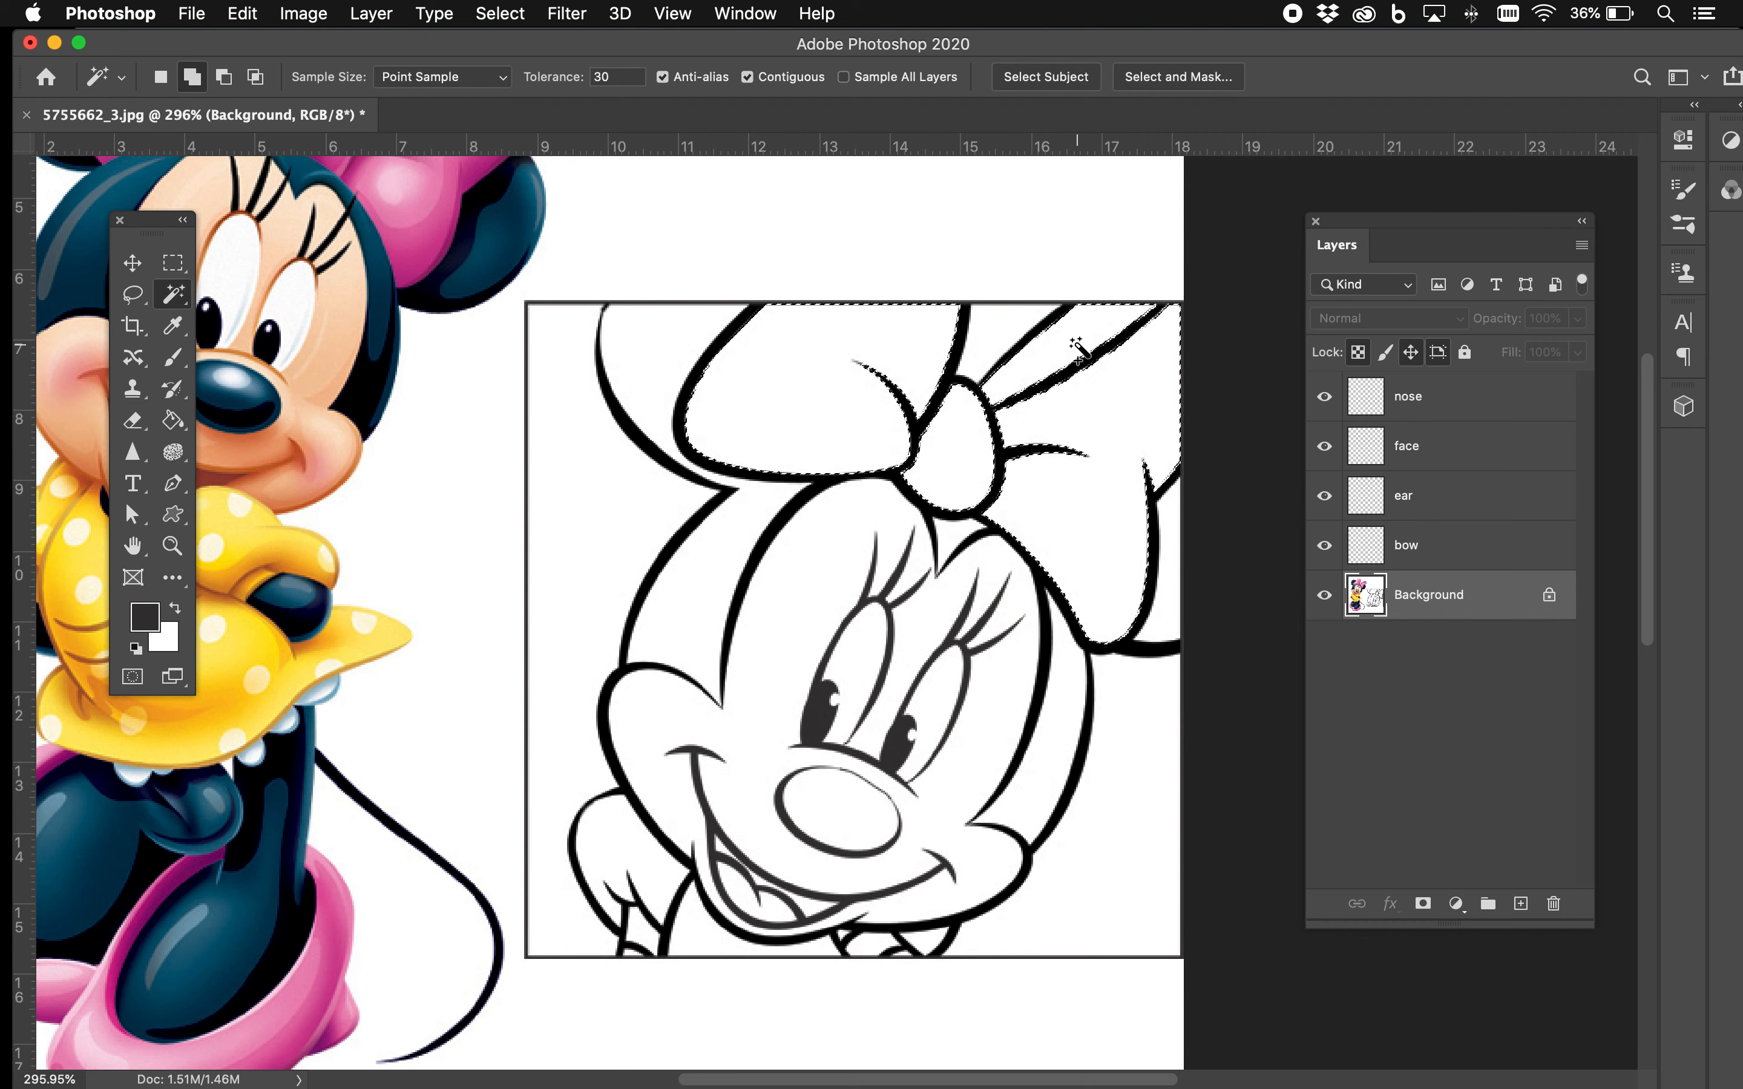
# Step: Fill the selected bow areas on the bow layer with light pink sampled from the reference bow, using a hard 41 px brush
pyautogui.click(1423, 553)
pyautogui.moveTo(697, 487); pyautogui.dragTo(777, 592)
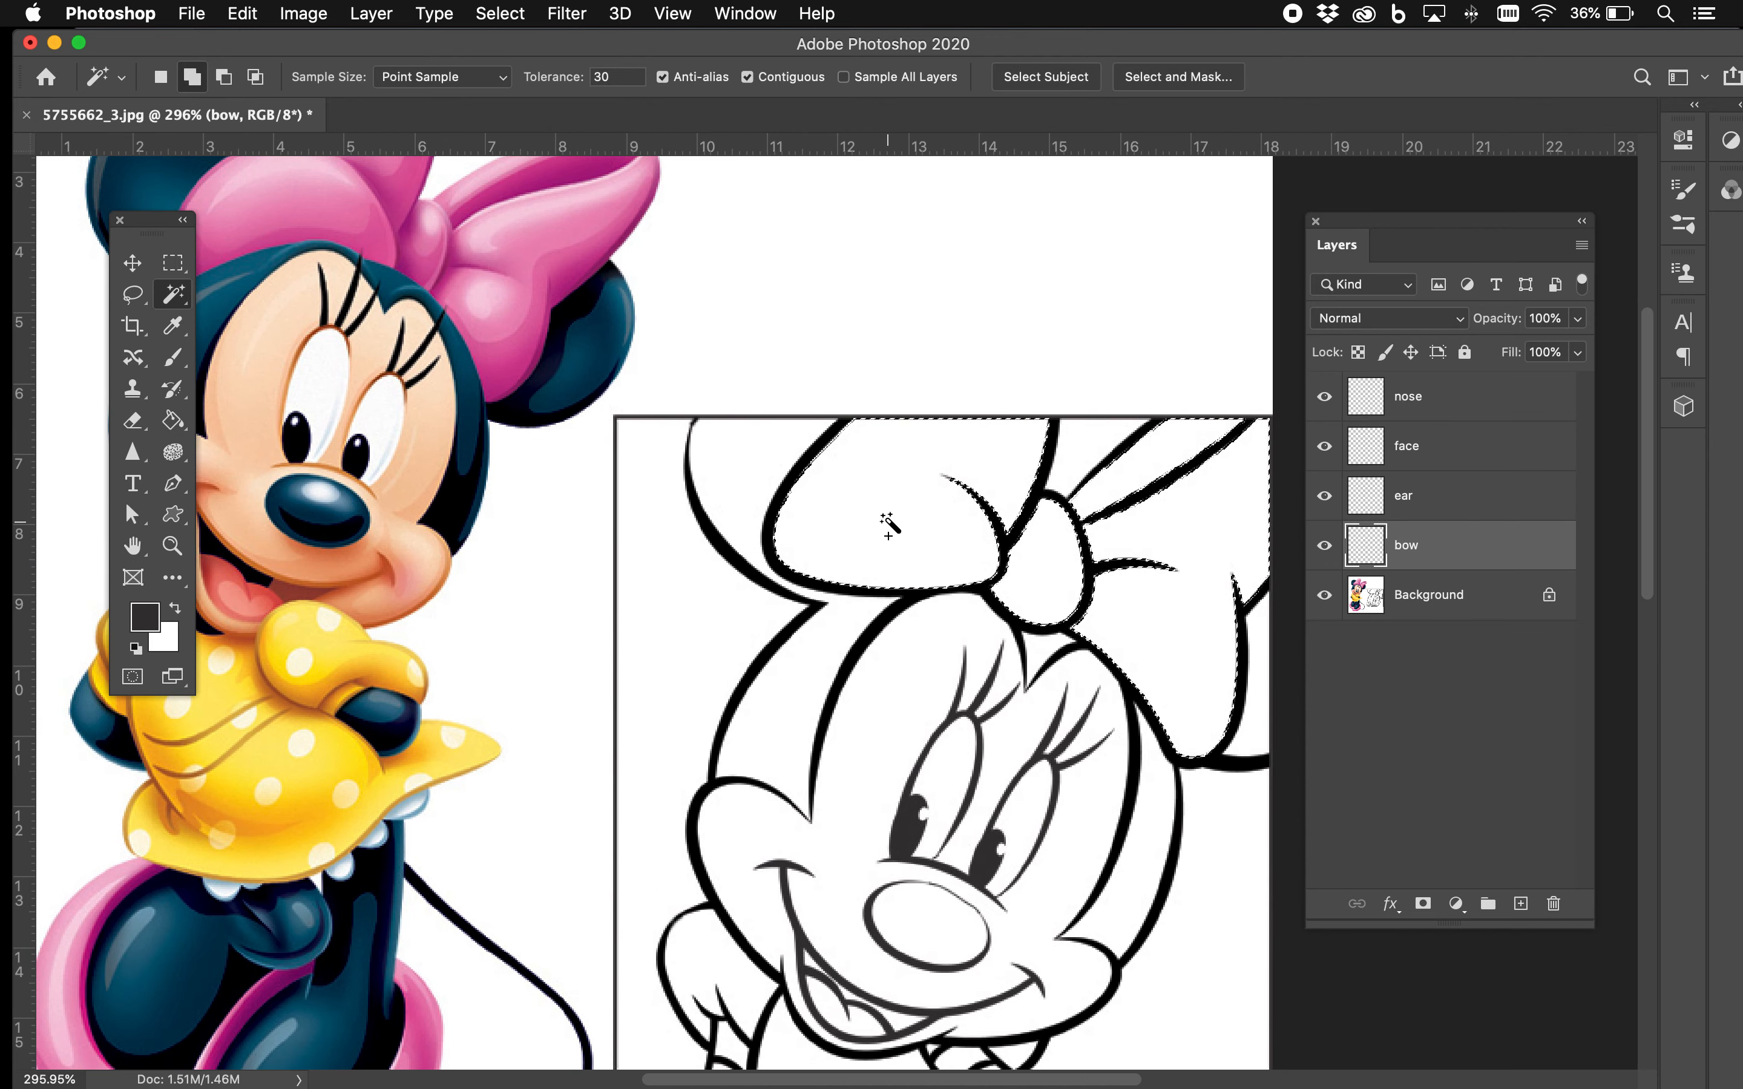
pyautogui.click(904, 549)
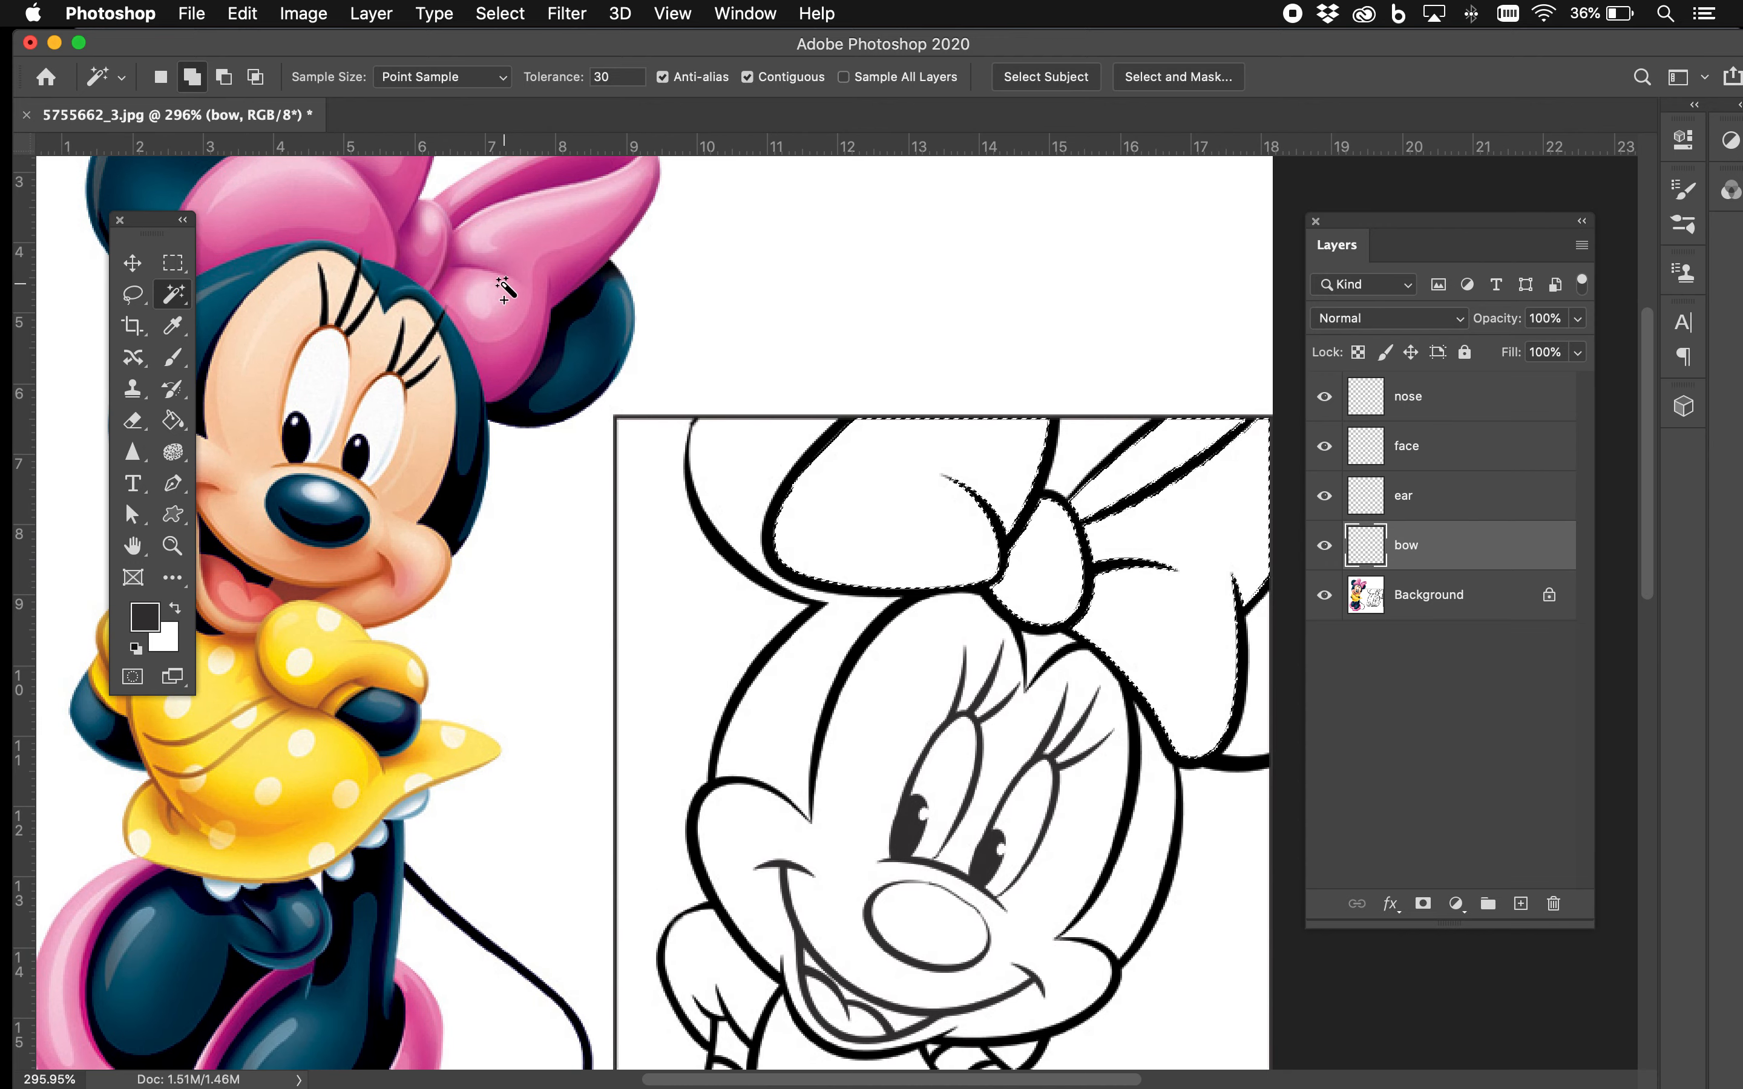
pyautogui.click(177, 363)
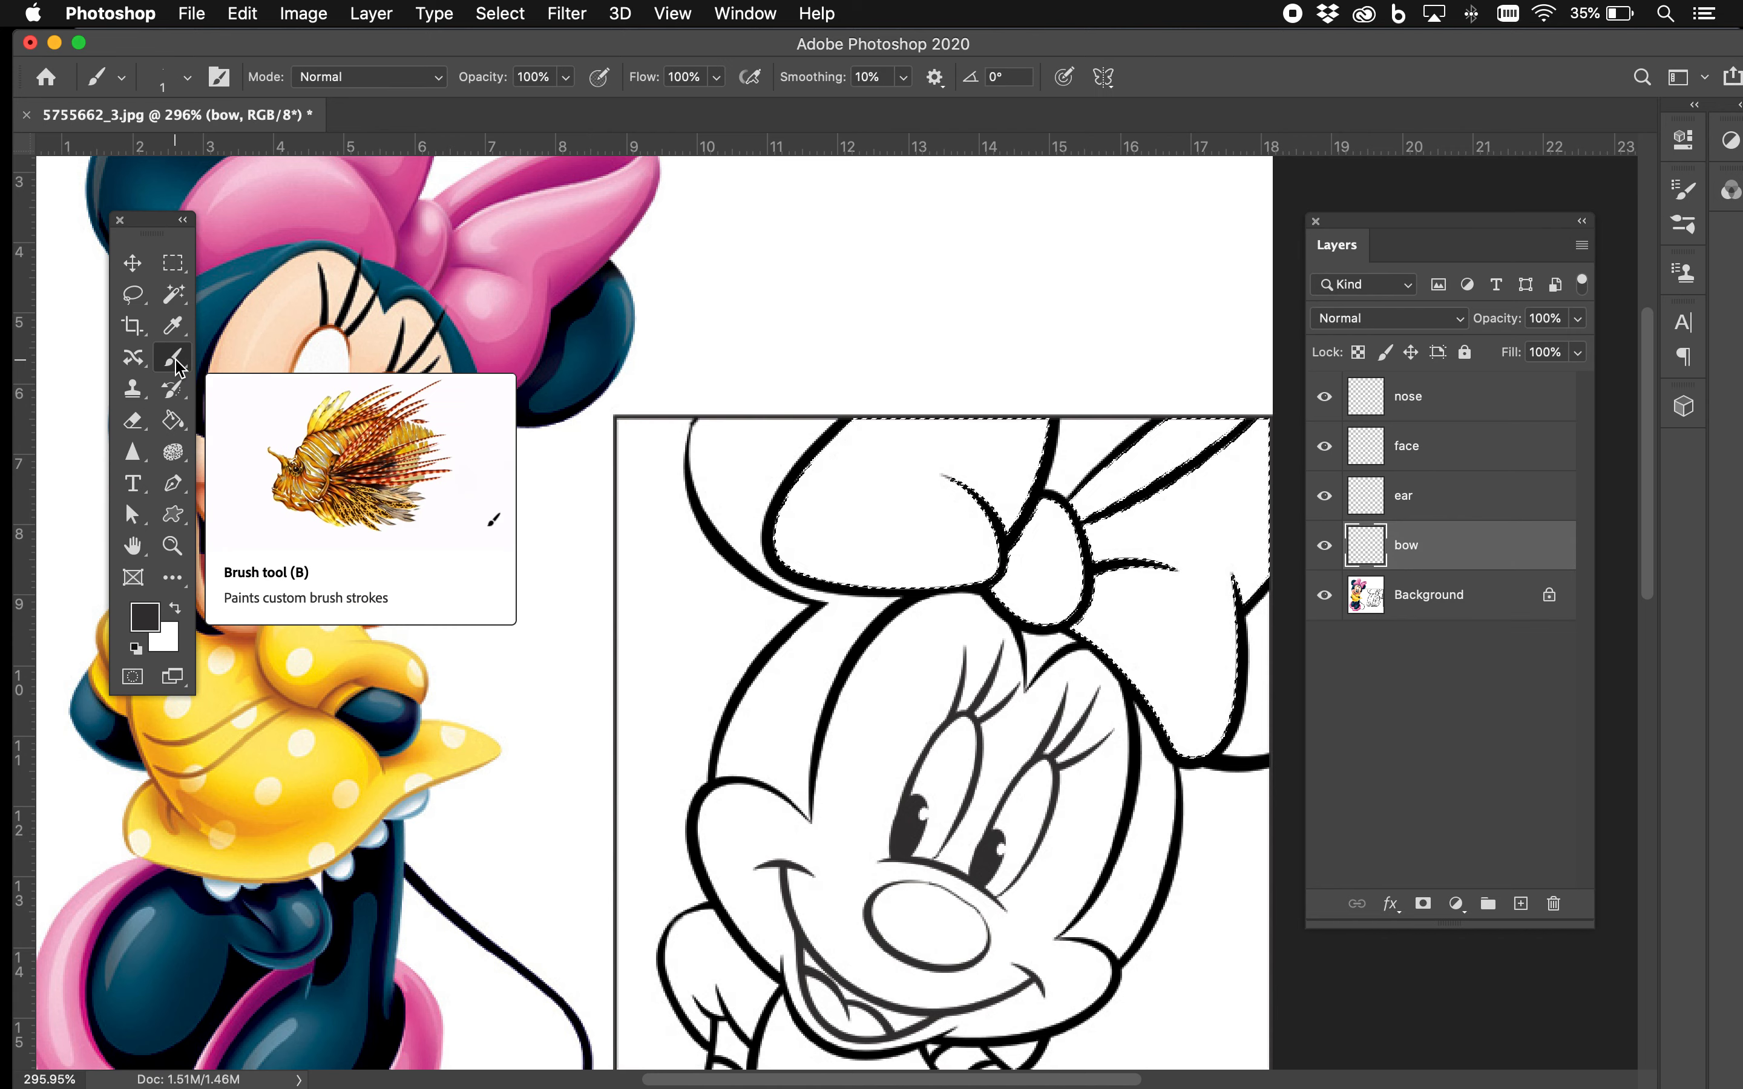
pyautogui.rightClick(514, 278)
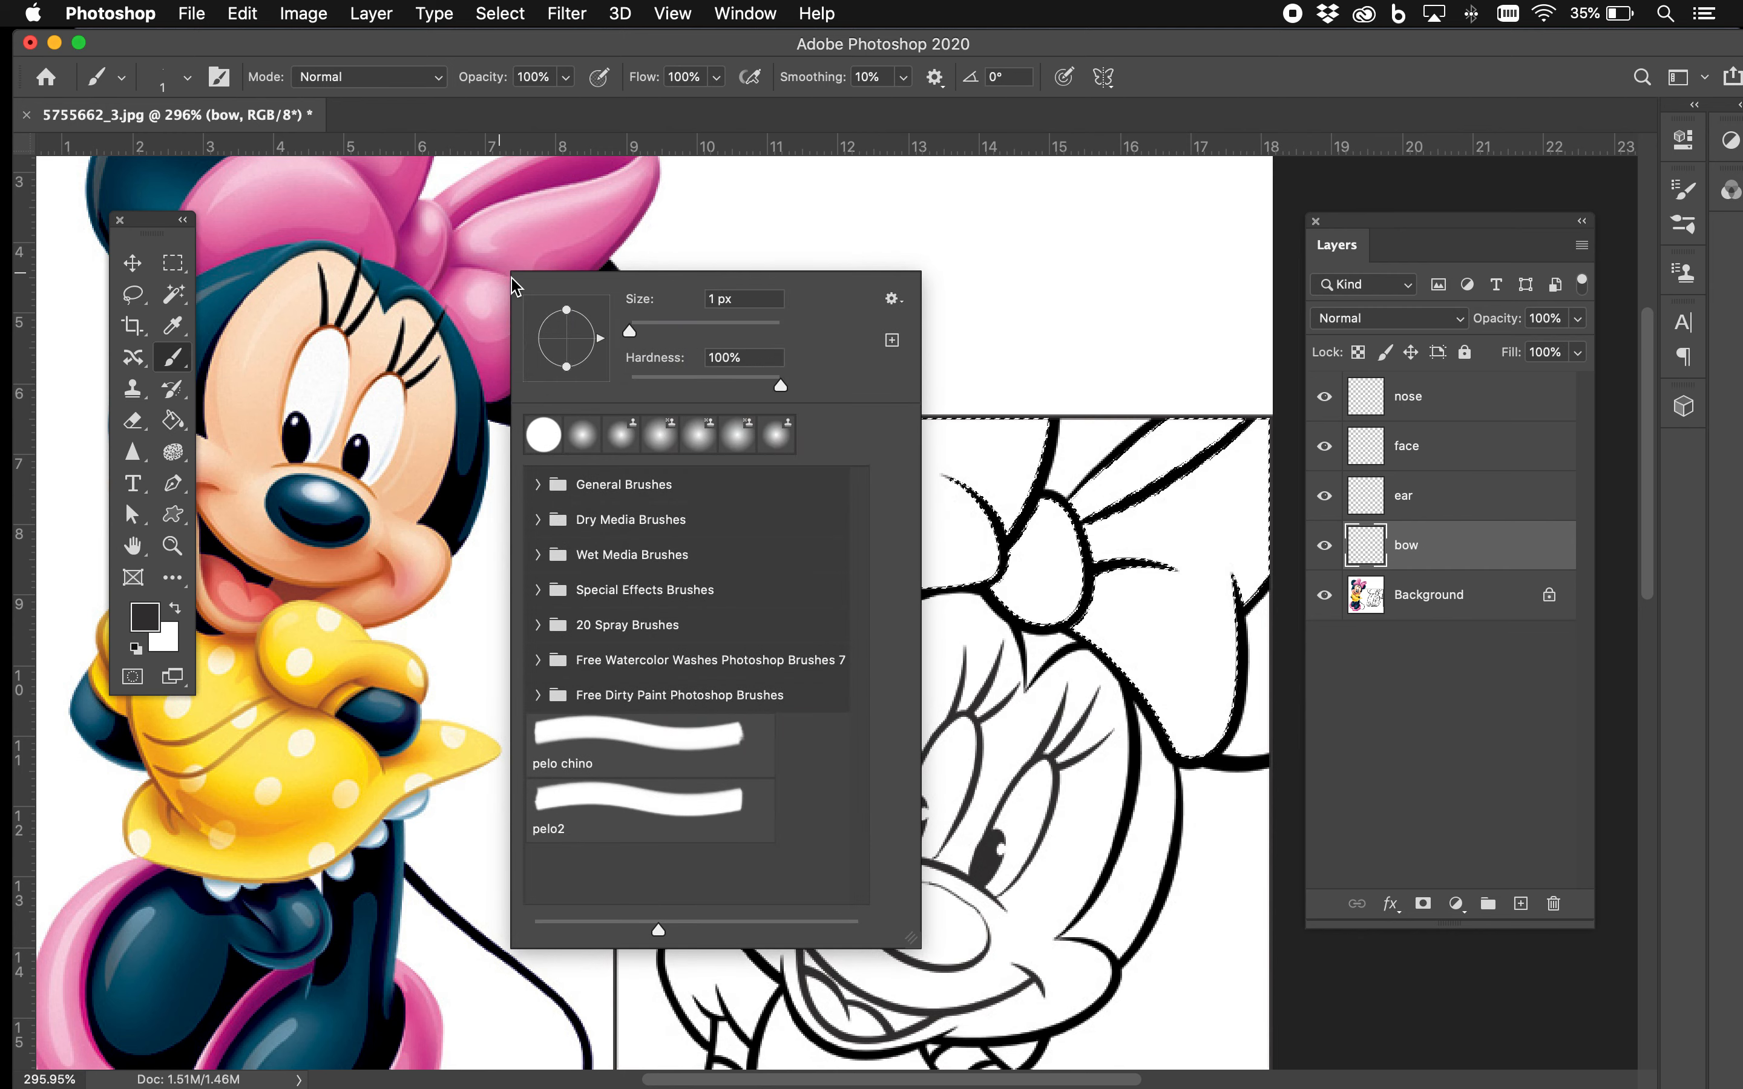
pyautogui.moveTo(631, 336)
pyautogui.mouseDown()
pyautogui.moveTo(677, 331)
pyautogui.moveTo(661, 335)
pyautogui.mouseUp()
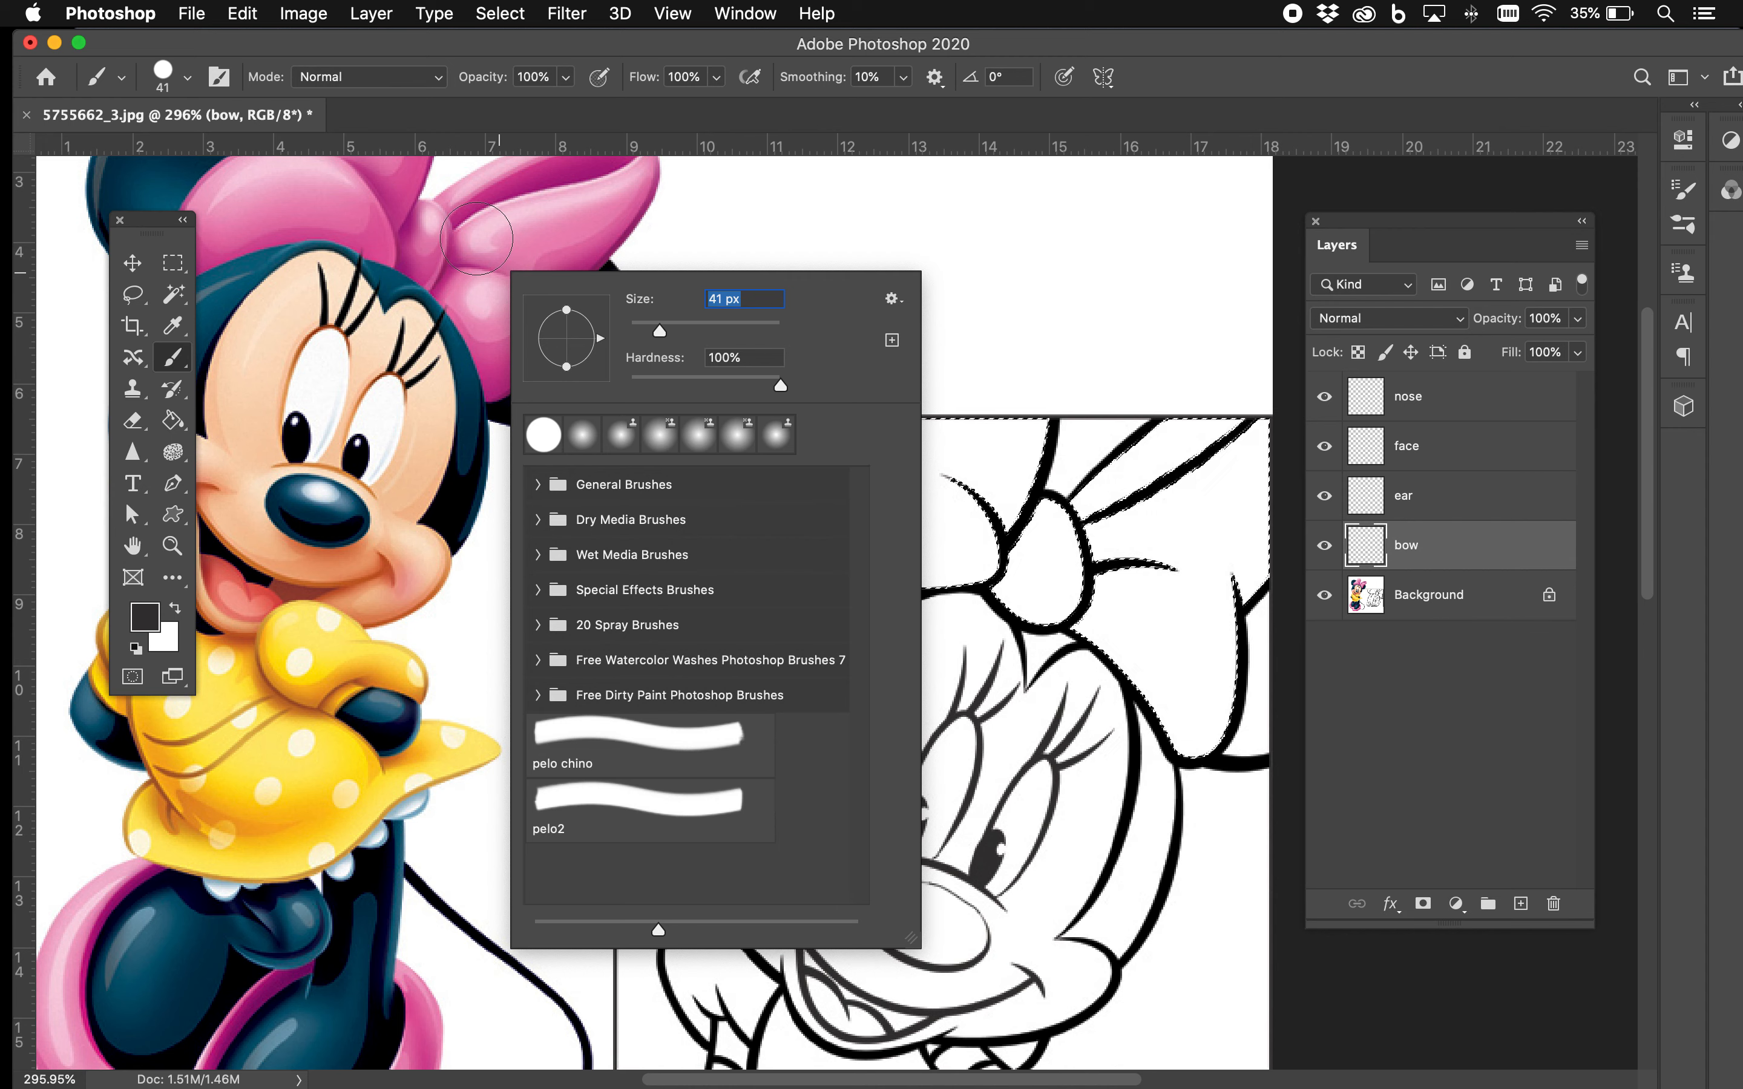
pyautogui.click(177, 328)
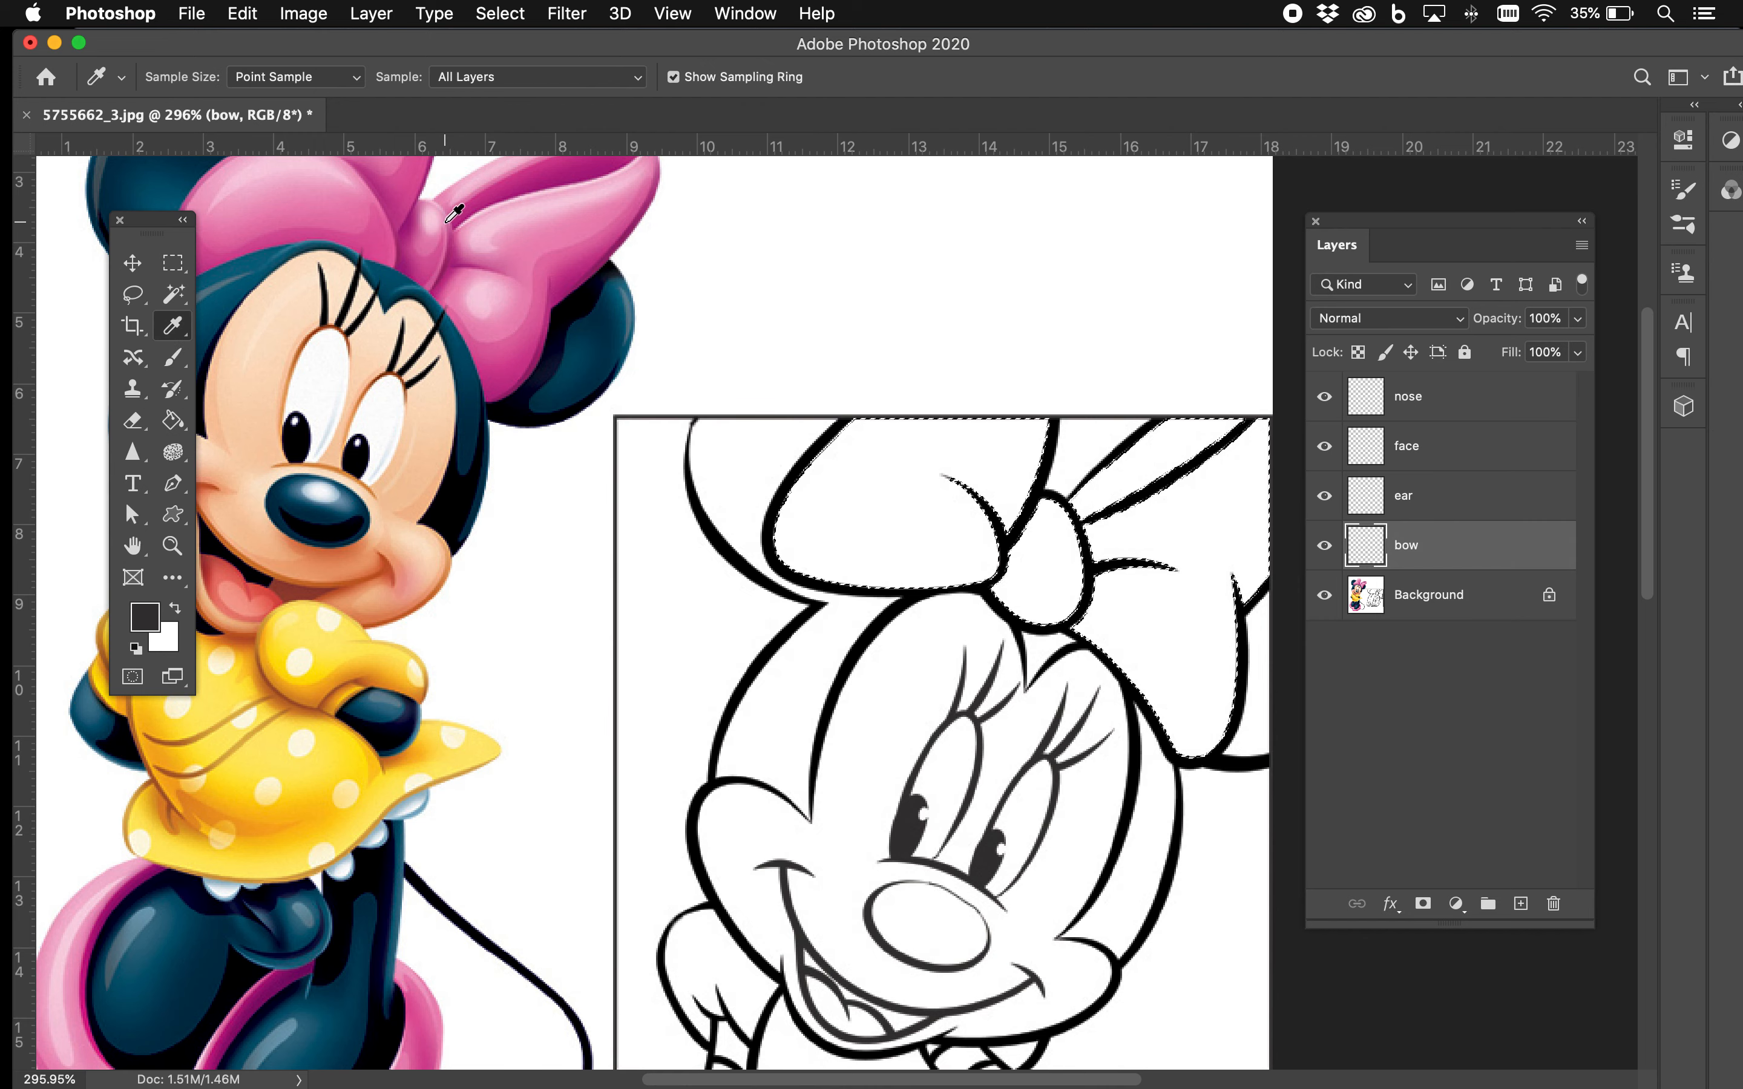
pyautogui.click(482, 233)
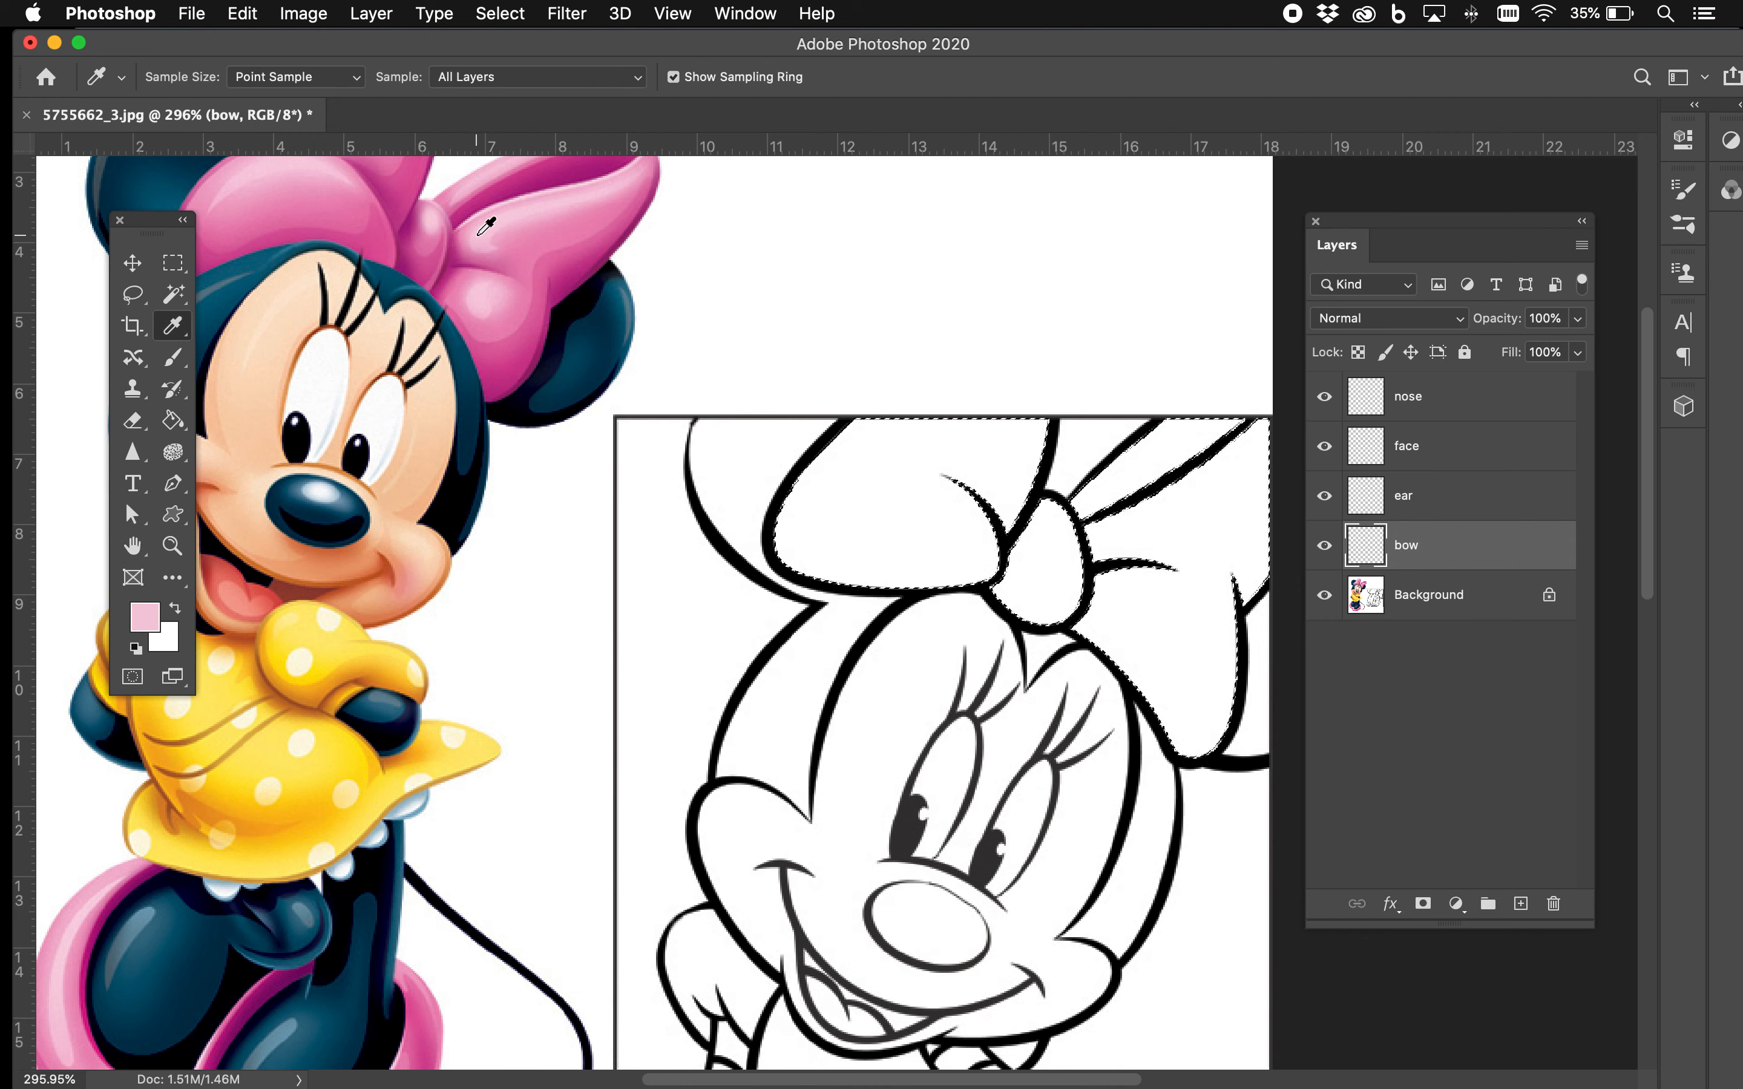
pyautogui.click(173, 357)
pyautogui.click(864, 443)
pyautogui.moveTo(860, 442)
pyautogui.mouseDown()
pyautogui.moveTo(826, 486)
pyautogui.moveTo(814, 578)
pyautogui.moveTo(935, 434)
pyautogui.moveTo(889, 544)
pyautogui.moveTo(952, 582)
pyautogui.mouseUp()
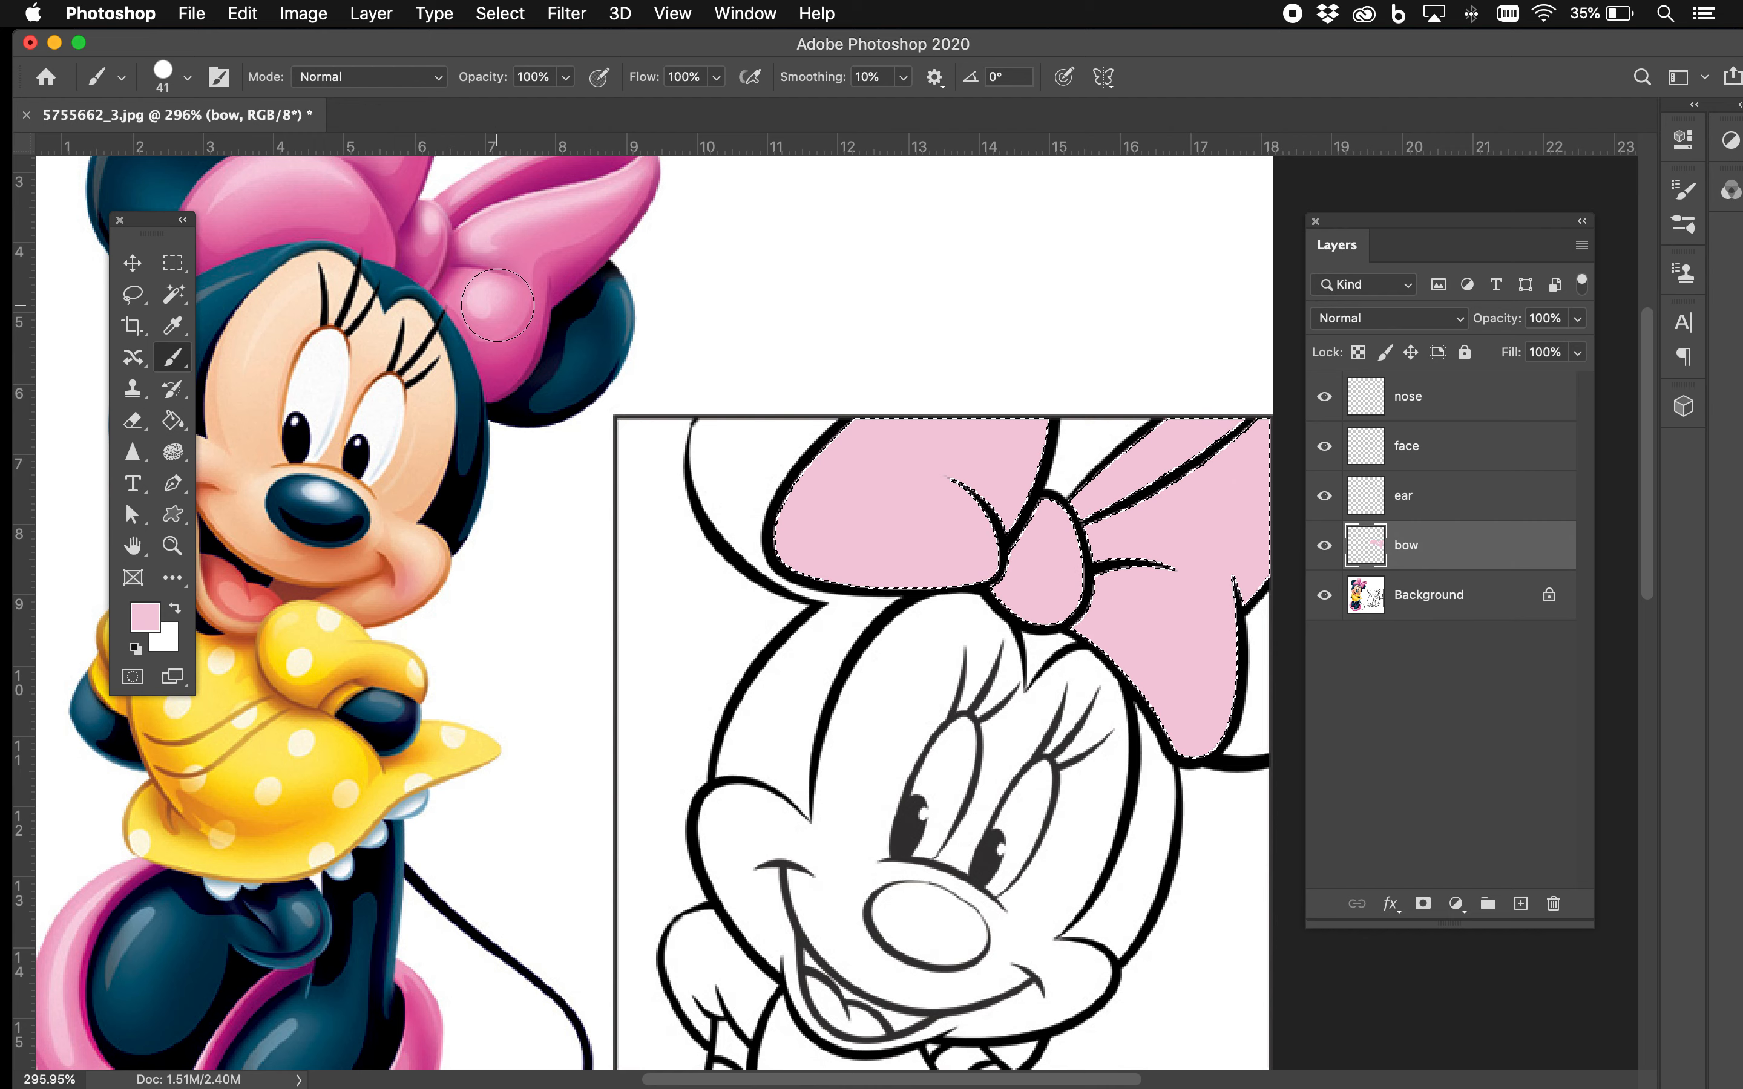
# Step: Shade the lower edges of the bow's loops and knot in medium pink sampled from the reference, with brush hardness at 0%
pyautogui.keyDown('alt'); pyautogui.click(522, 304); pyautogui.keyUp('alt')
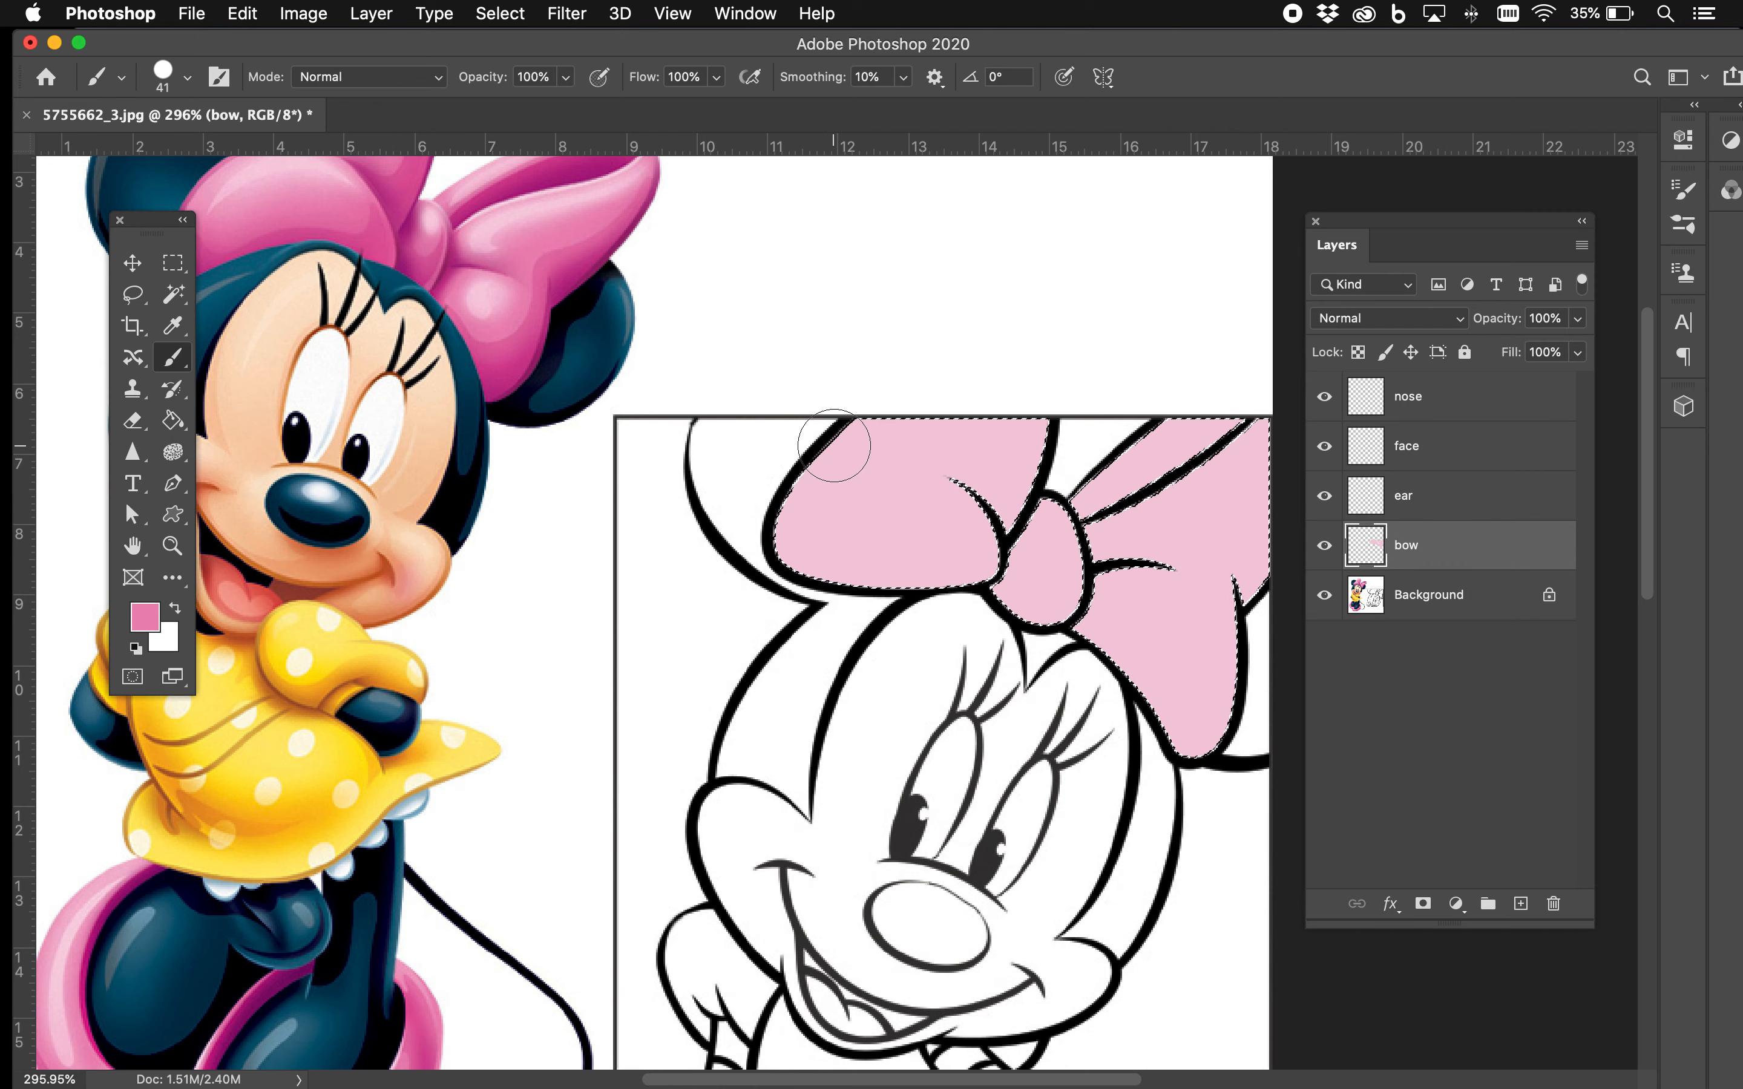
pyautogui.rightClick(897, 351)
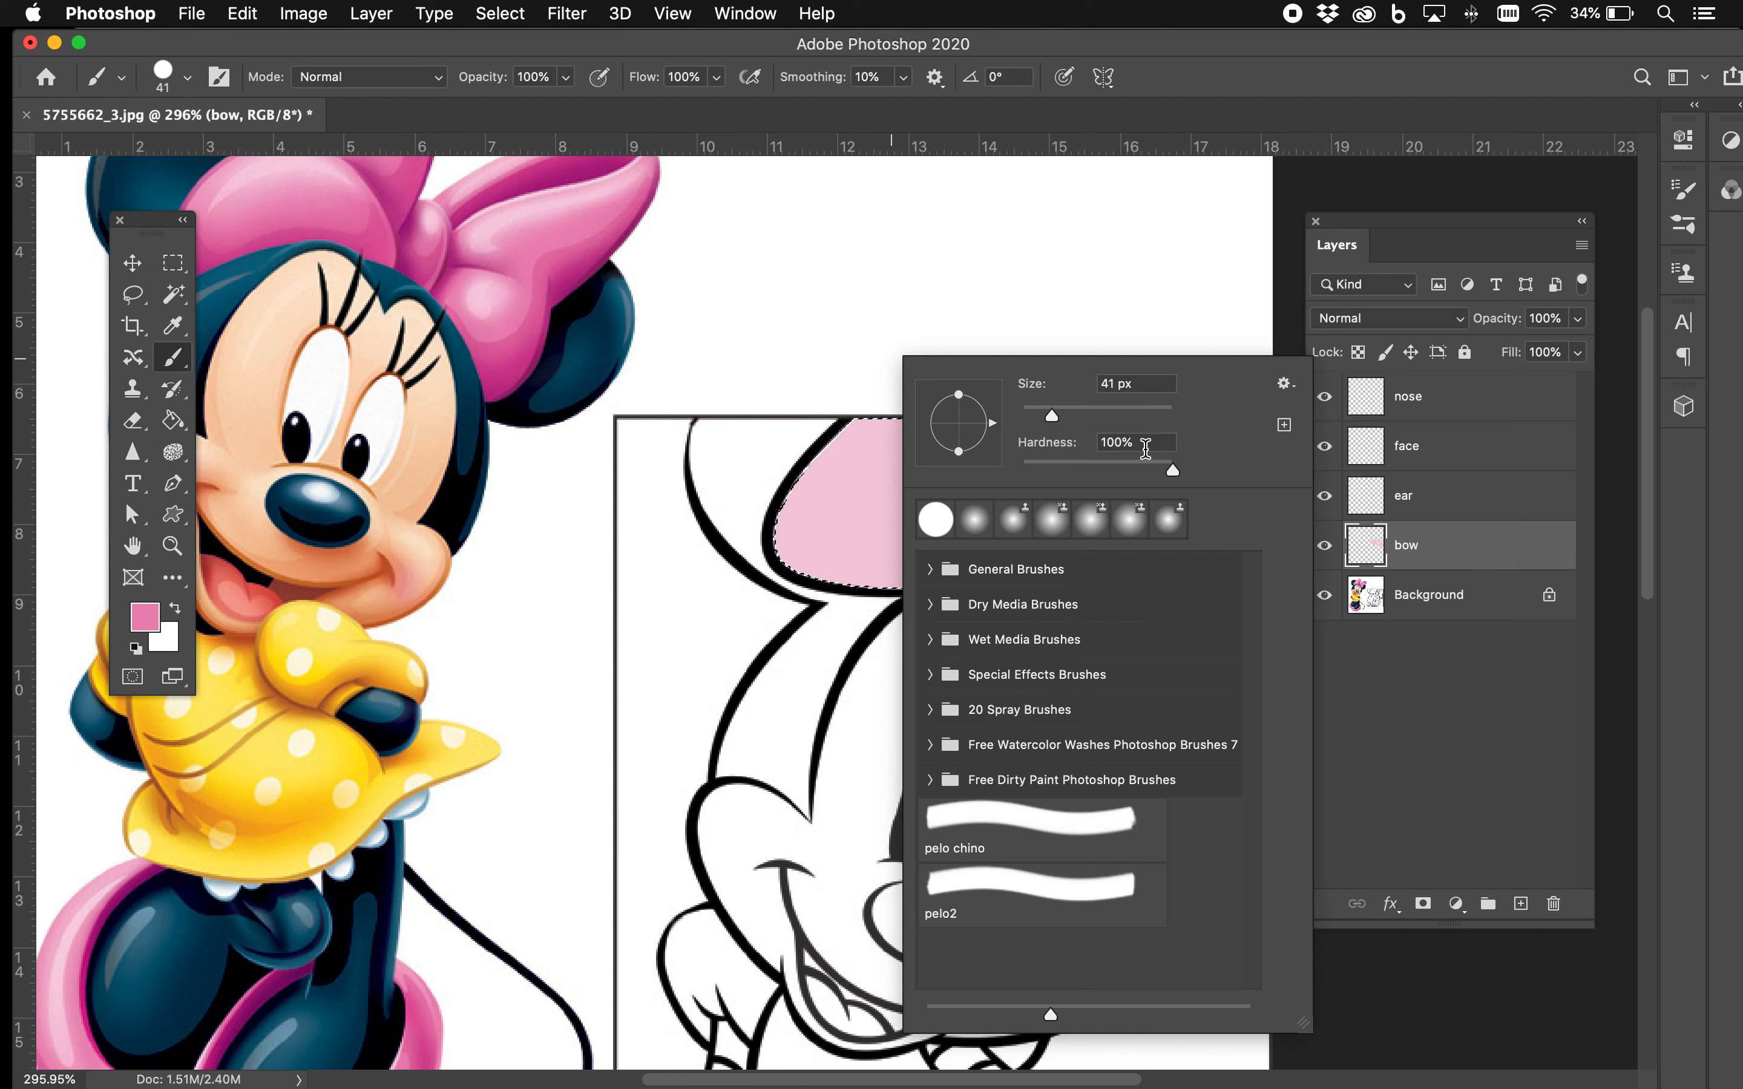
pyautogui.moveTo(1174, 472); pyautogui.dragTo(1023, 473)
pyautogui.moveTo(852, 425)
pyautogui.mouseDown()
pyautogui.moveTo(900, 416)
pyautogui.moveTo(884, 417)
pyautogui.mouseUp()
pyautogui.moveTo(800, 542); pyautogui.dragTo(887, 603)
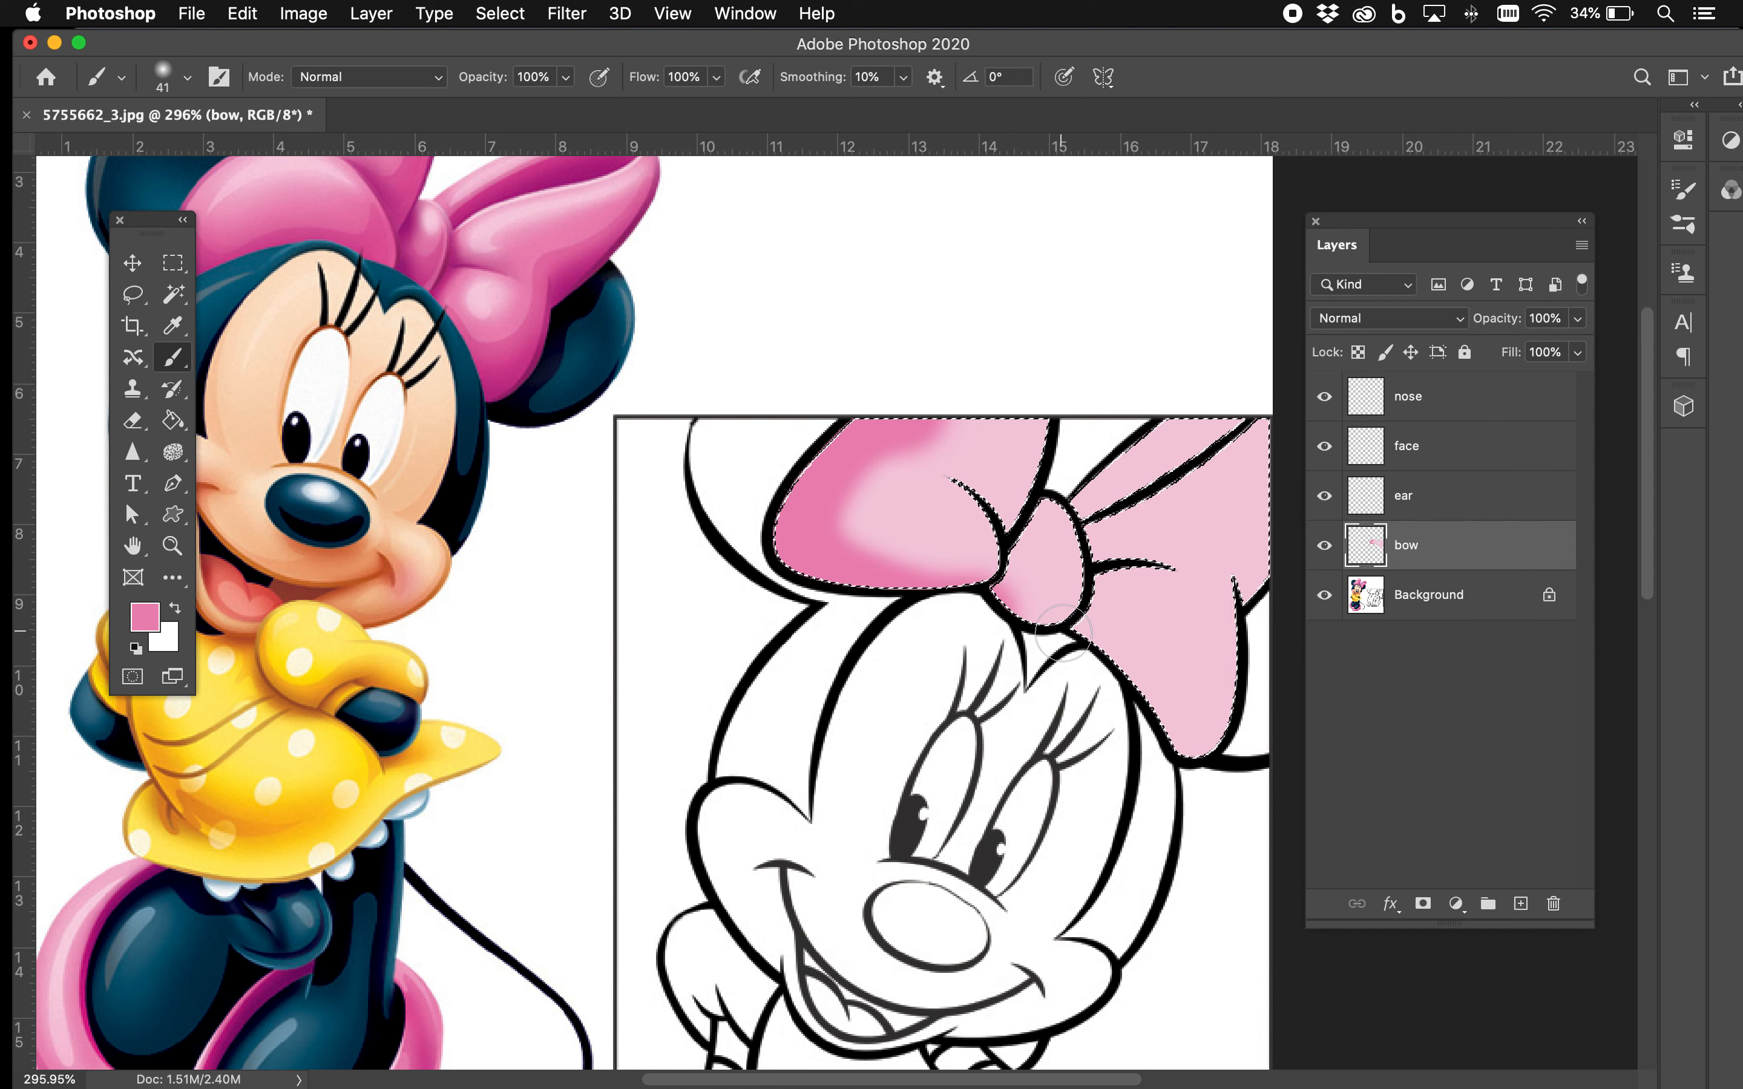
pyautogui.moveTo(1074, 627)
pyautogui.mouseDown()
pyautogui.moveTo(1174, 718)
pyautogui.moveTo(1244, 712)
pyautogui.mouseUp()
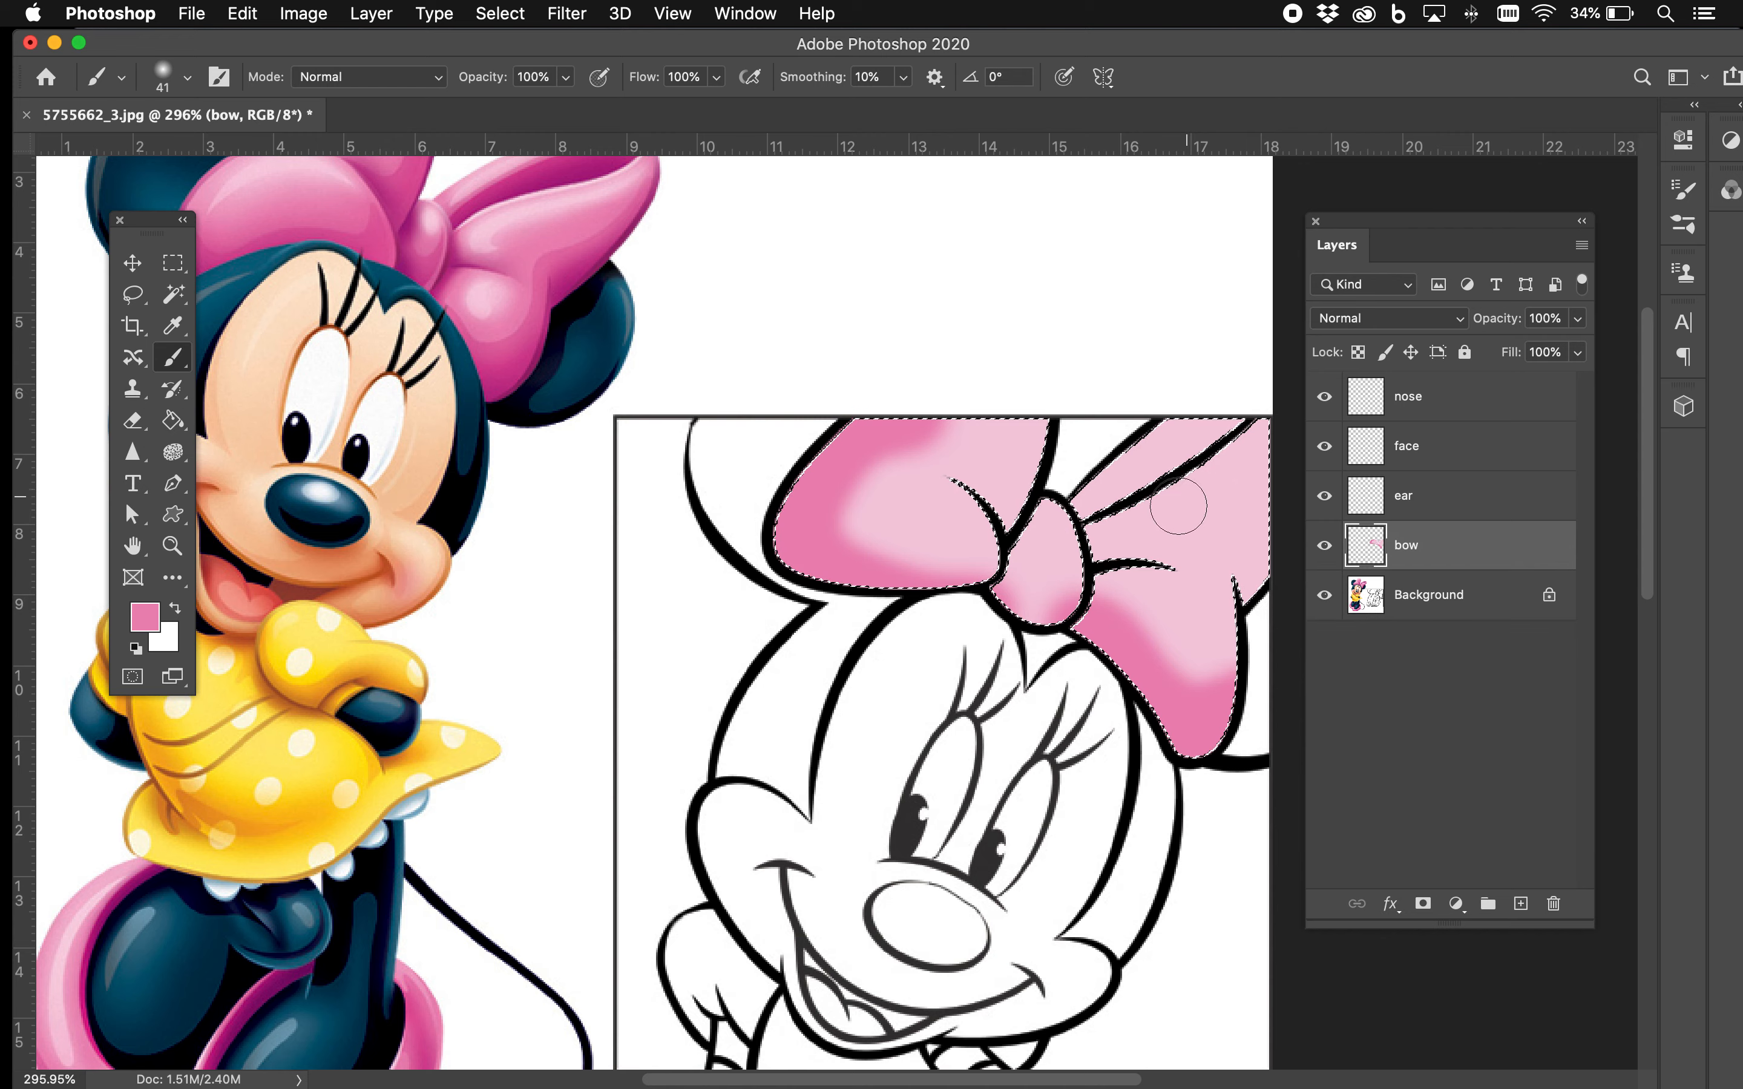
# Step: Add medium pink shading along the bow's fold lines and around the knot with a soft 23 px brush
pyautogui.rightClick(1198, 442)
pyautogui.moveTo(1357, 469); pyautogui.dragTo(1344, 469)
pyautogui.click(1113, 496)
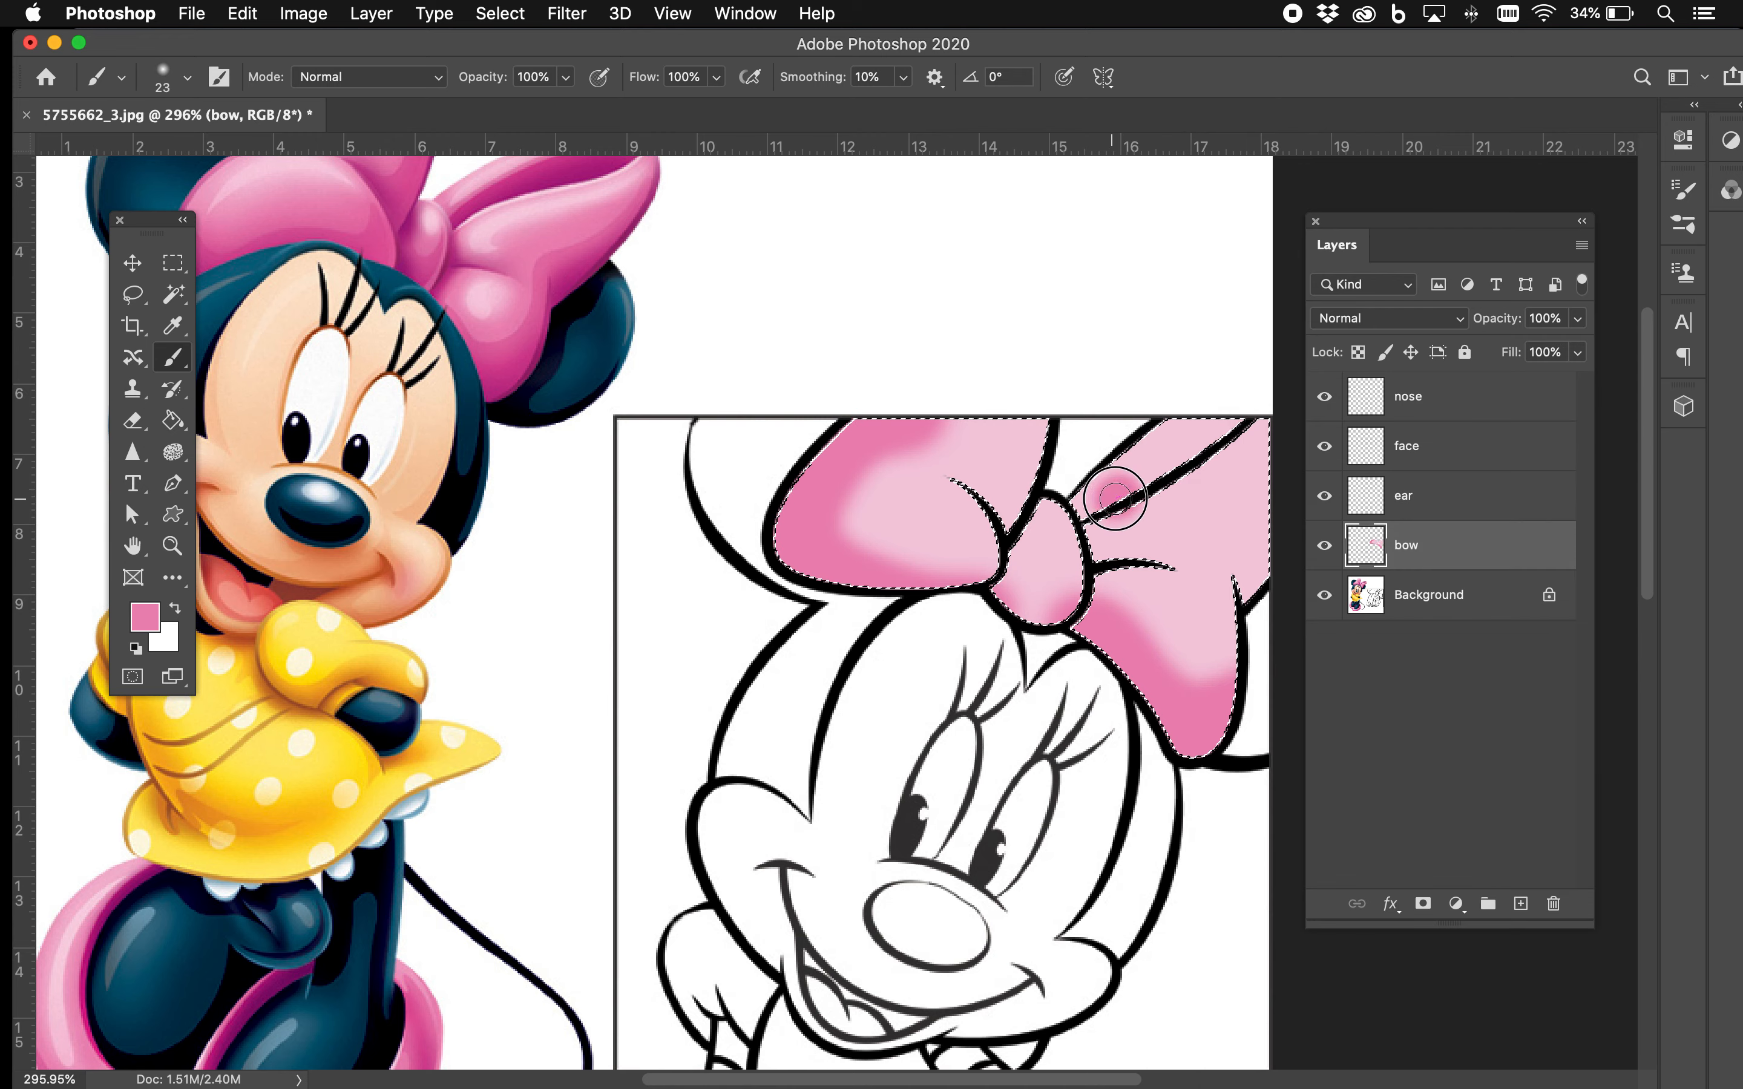
pyautogui.moveTo(1090, 510); pyautogui.dragTo(1246, 409)
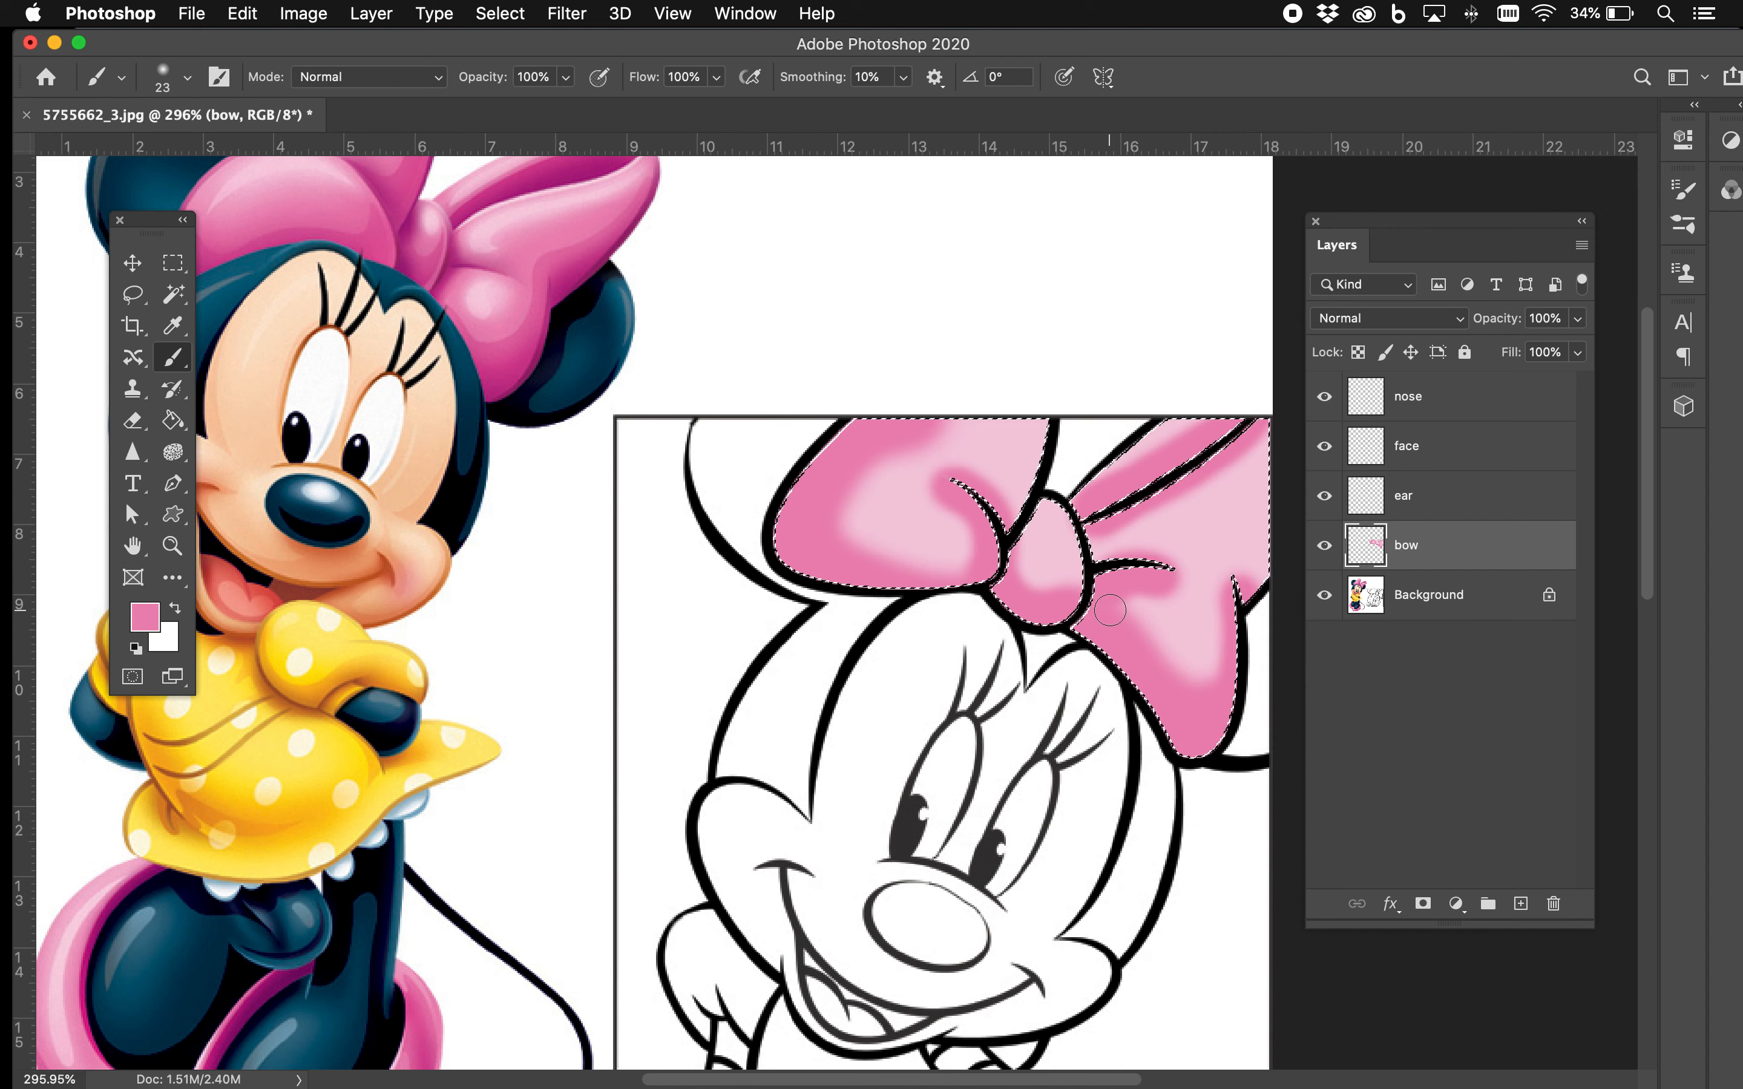
pyautogui.moveTo(892, 427); pyautogui.dragTo(849, 492)
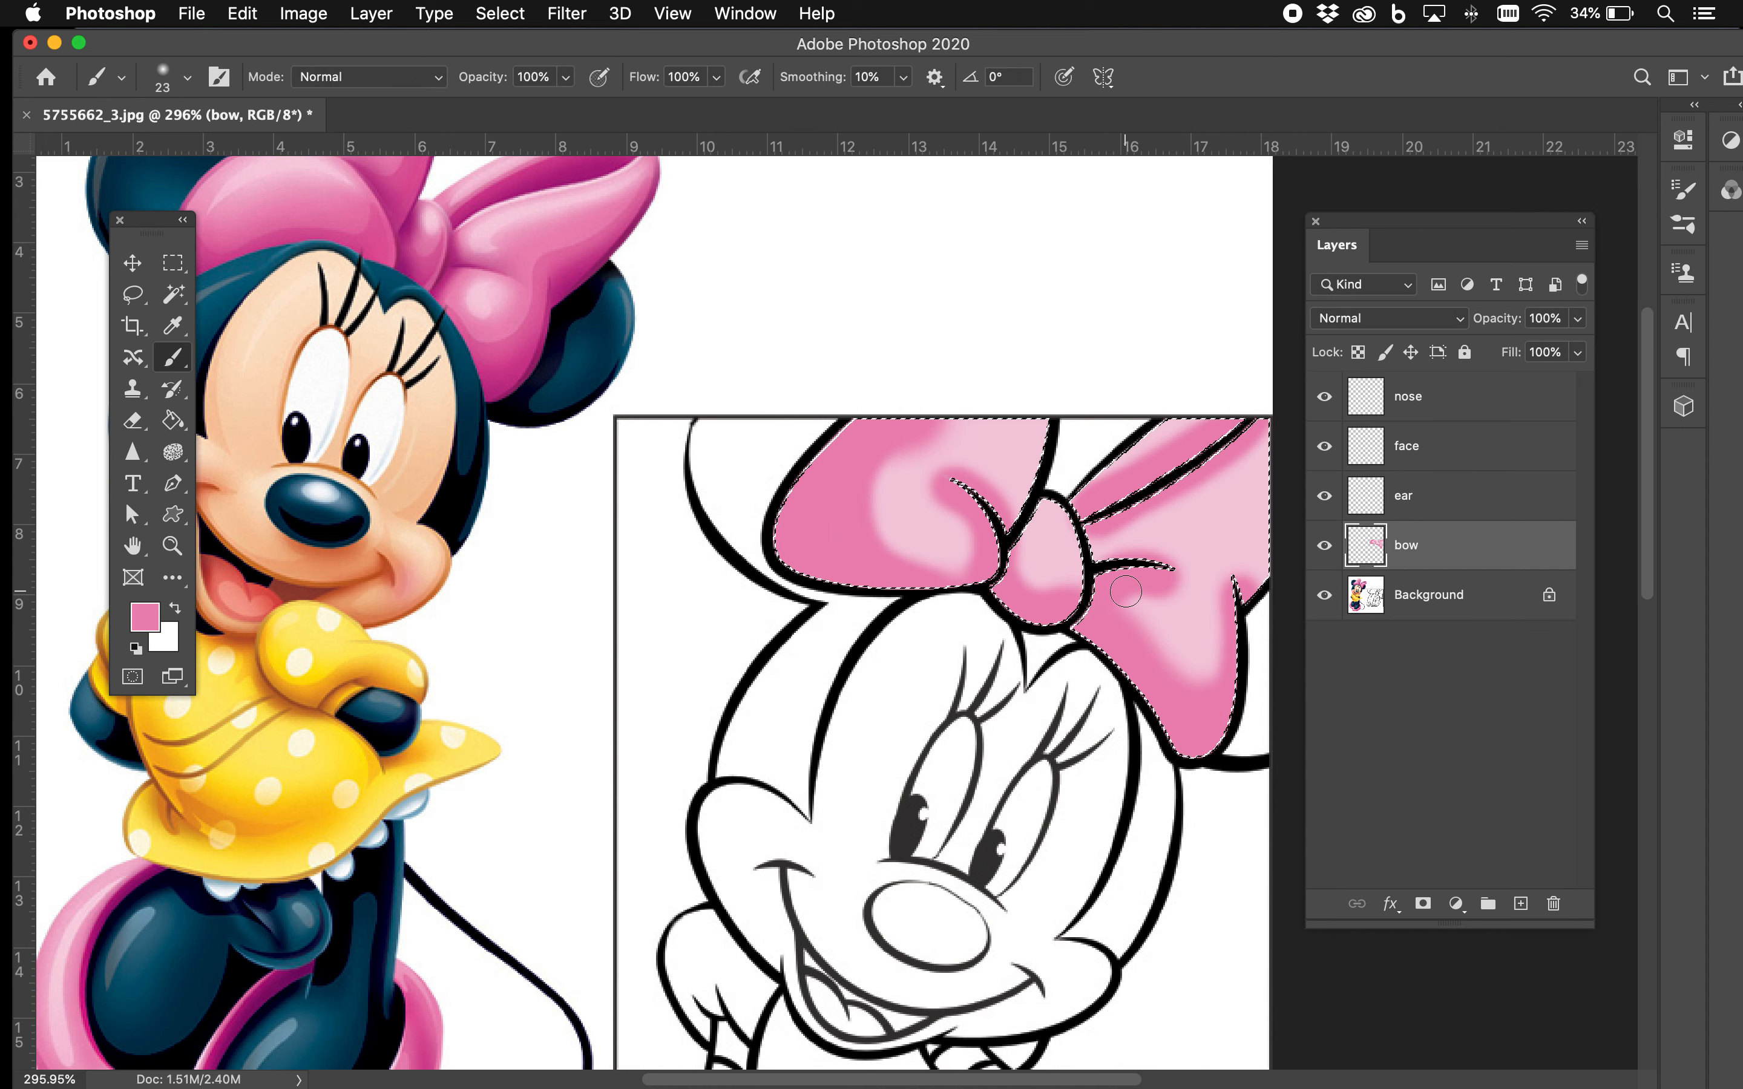
# Step: Darken the outer edges of the bow's loops and the knot's base in sampled dark magenta with a soft 54 px brush
pyautogui.keyDown('alt'); pyautogui.click(504, 382); pyautogui.keyUp('alt')
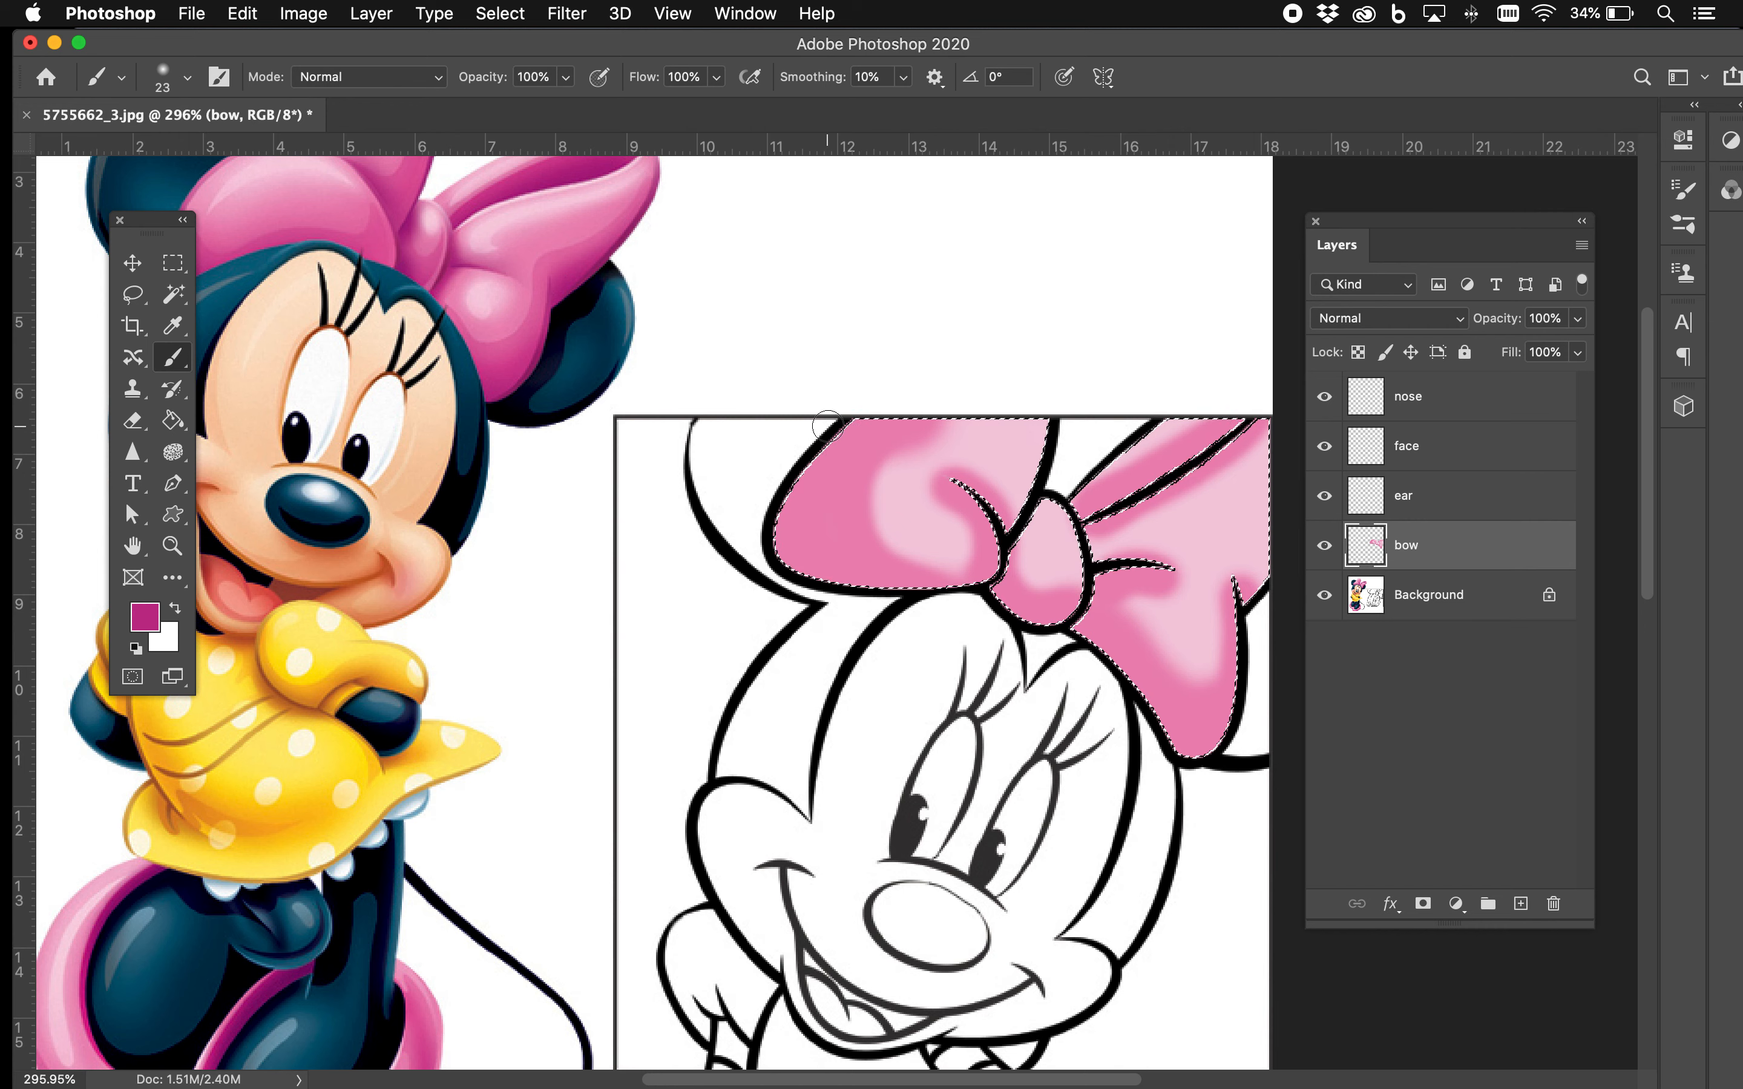
pyautogui.rightClick(788, 400)
pyautogui.moveTo(937, 459); pyautogui.dragTo(959, 458)
pyautogui.click(768, 396)
pyautogui.moveTo(830, 402)
pyautogui.mouseDown()
pyautogui.moveTo(763, 524)
pyautogui.moveTo(767, 573)
pyautogui.moveTo(830, 667)
pyautogui.moveTo(743, 572)
pyautogui.moveTo(873, 650)
pyautogui.moveTo(744, 592)
pyautogui.mouseUp()
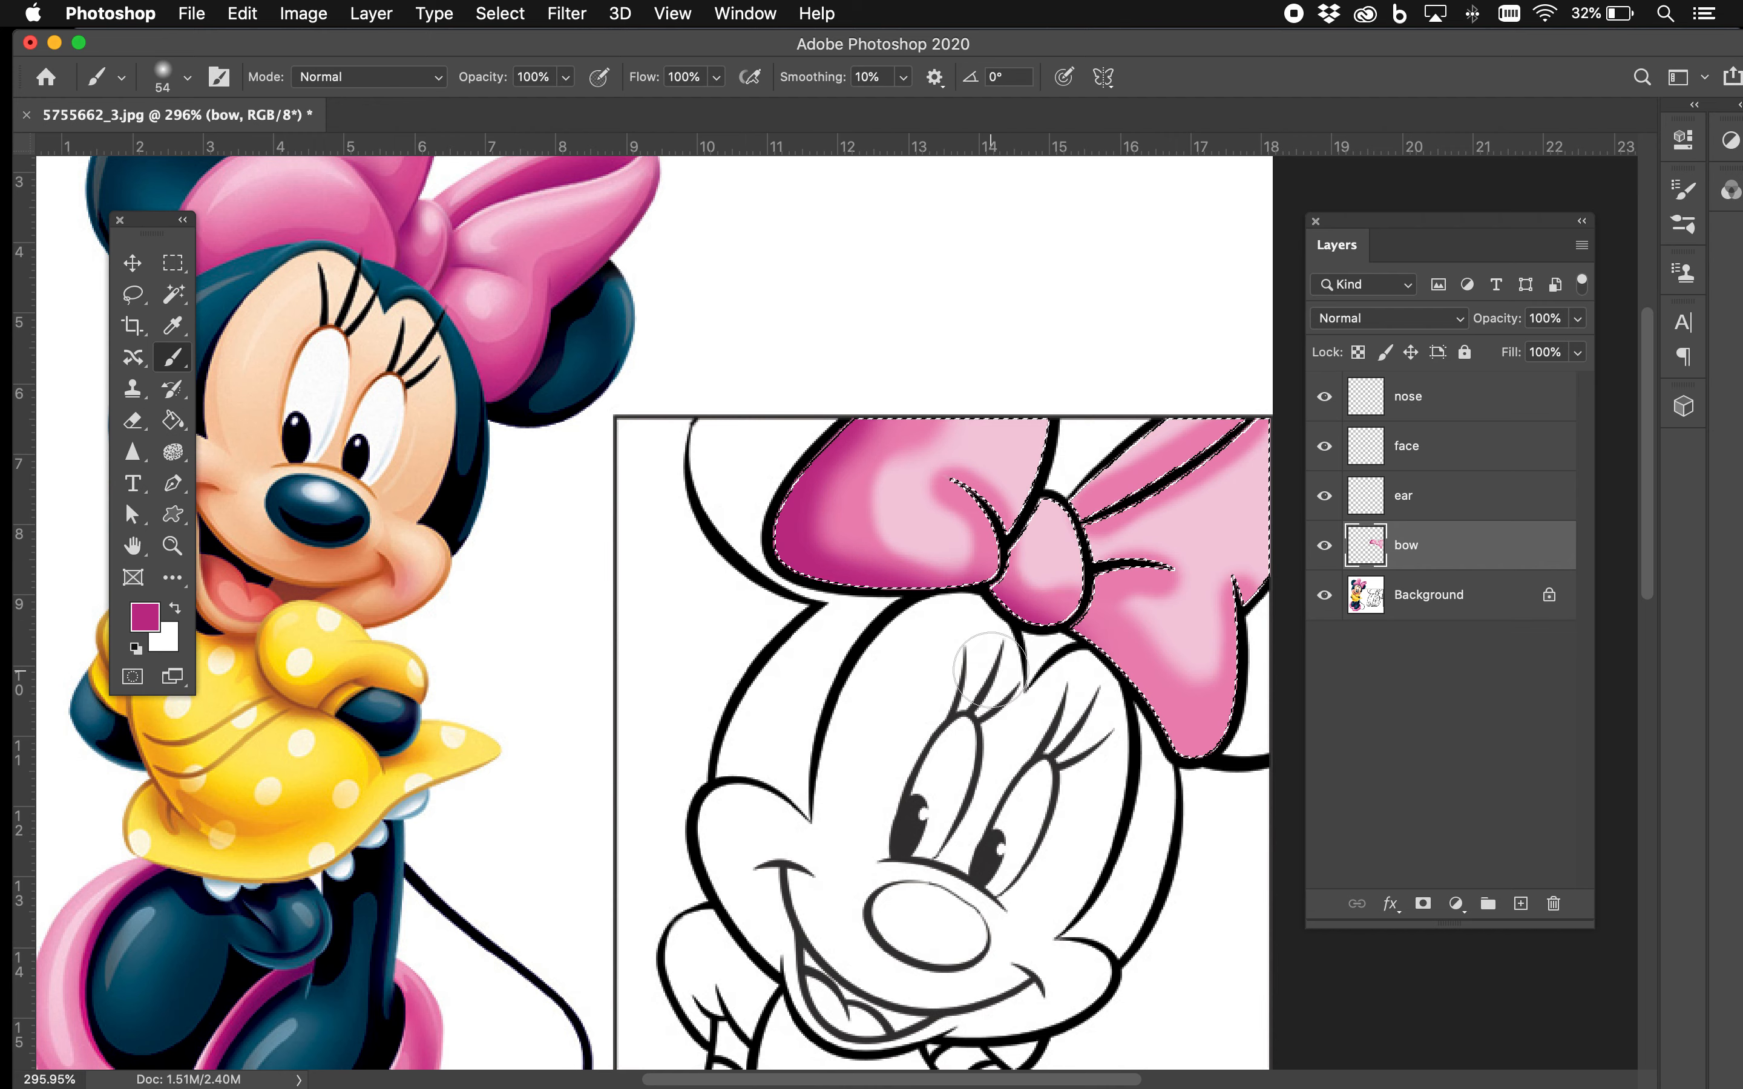
pyautogui.moveTo(1080, 686)
pyautogui.mouseDown()
pyautogui.moveTo(1193, 791)
pyautogui.moveTo(1170, 762)
pyautogui.moveTo(1264, 772)
pyautogui.mouseUp()
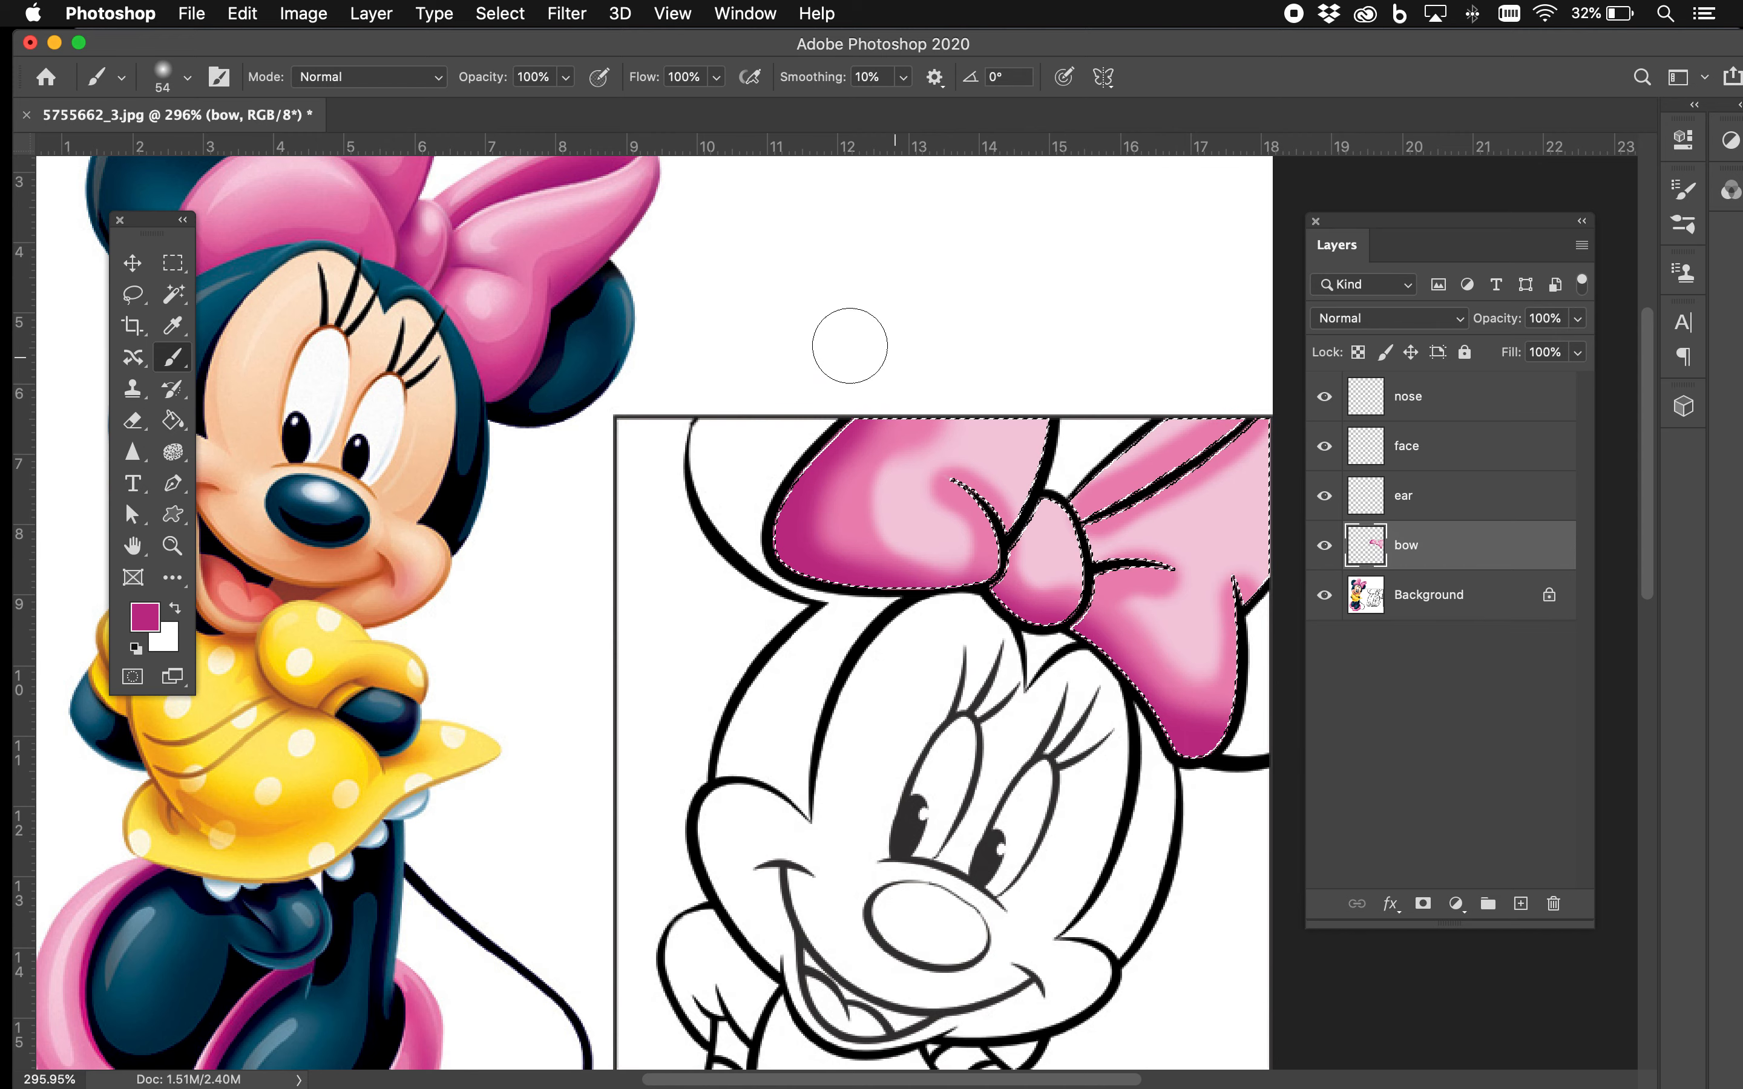
pyautogui.moveTo(1034, 609); pyautogui.dragTo(1037, 612)
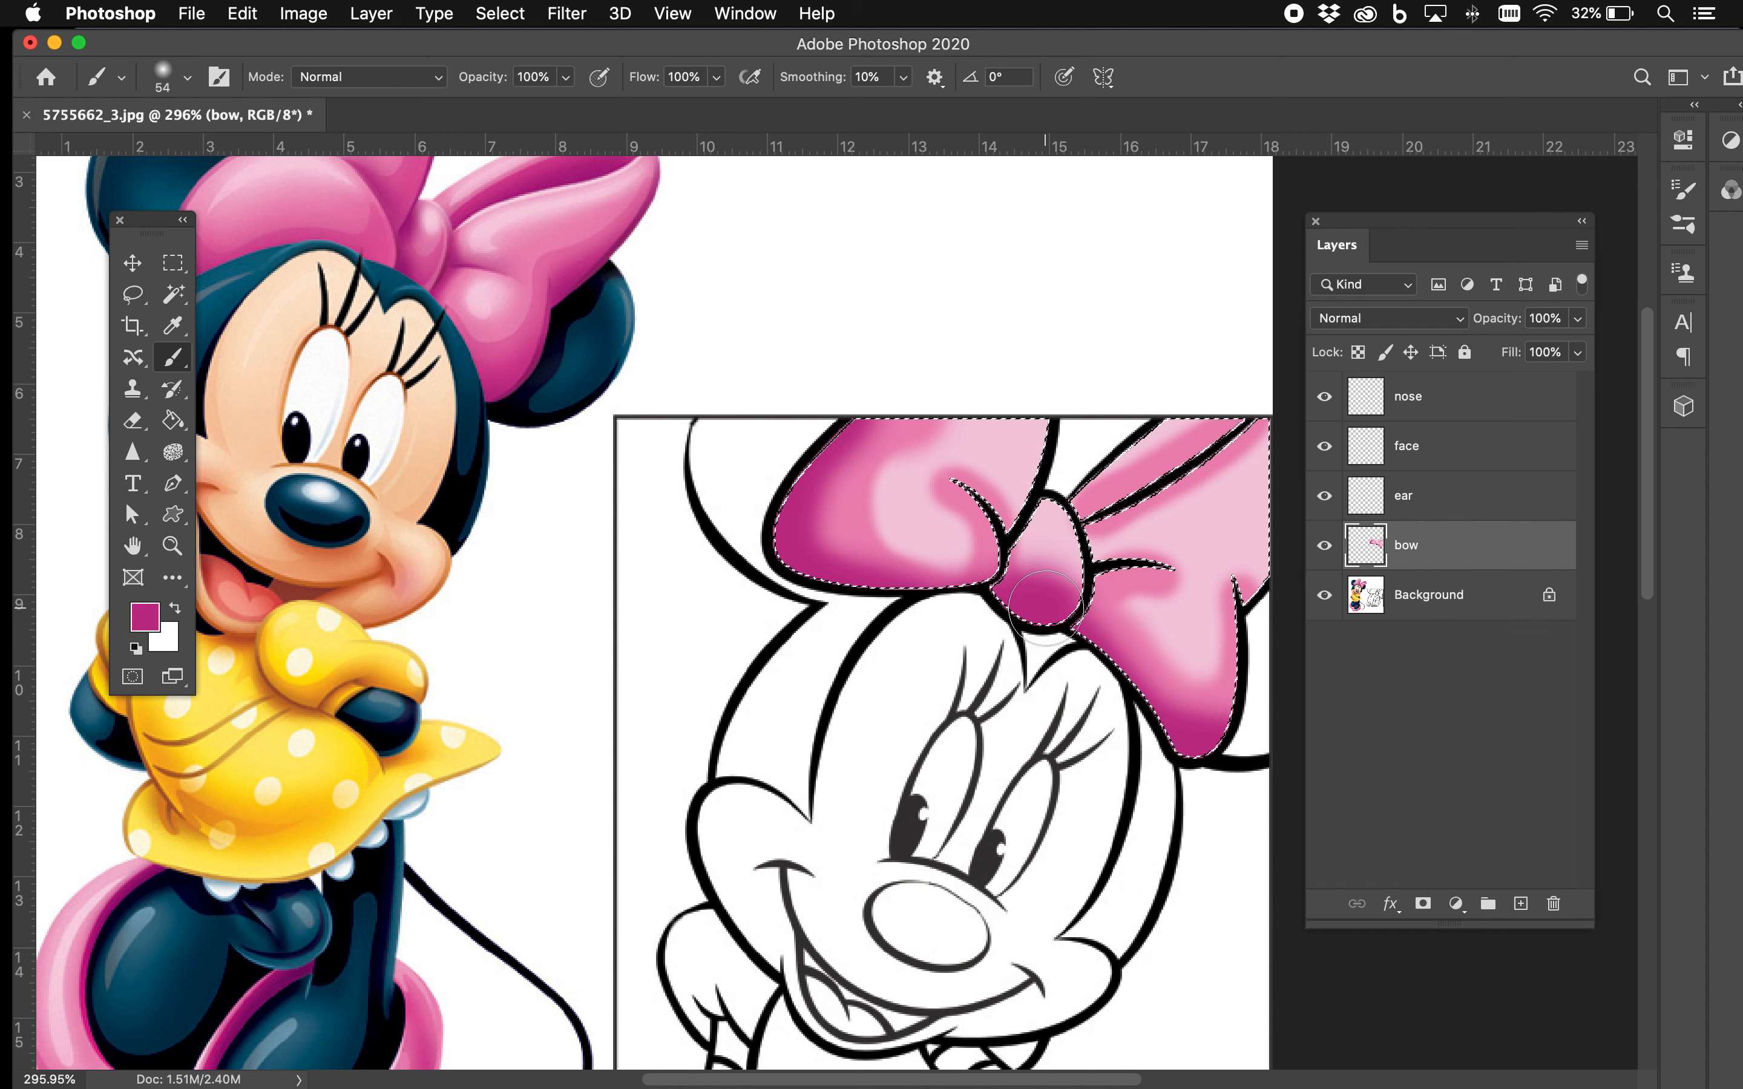
# Step: Deepen the left loop's fold and lower edge with magenta sampled from the reference bow, using a soft 30 px brush
pyautogui.keyDown('alt'); pyautogui.click(479, 291); pyautogui.keyUp('alt')
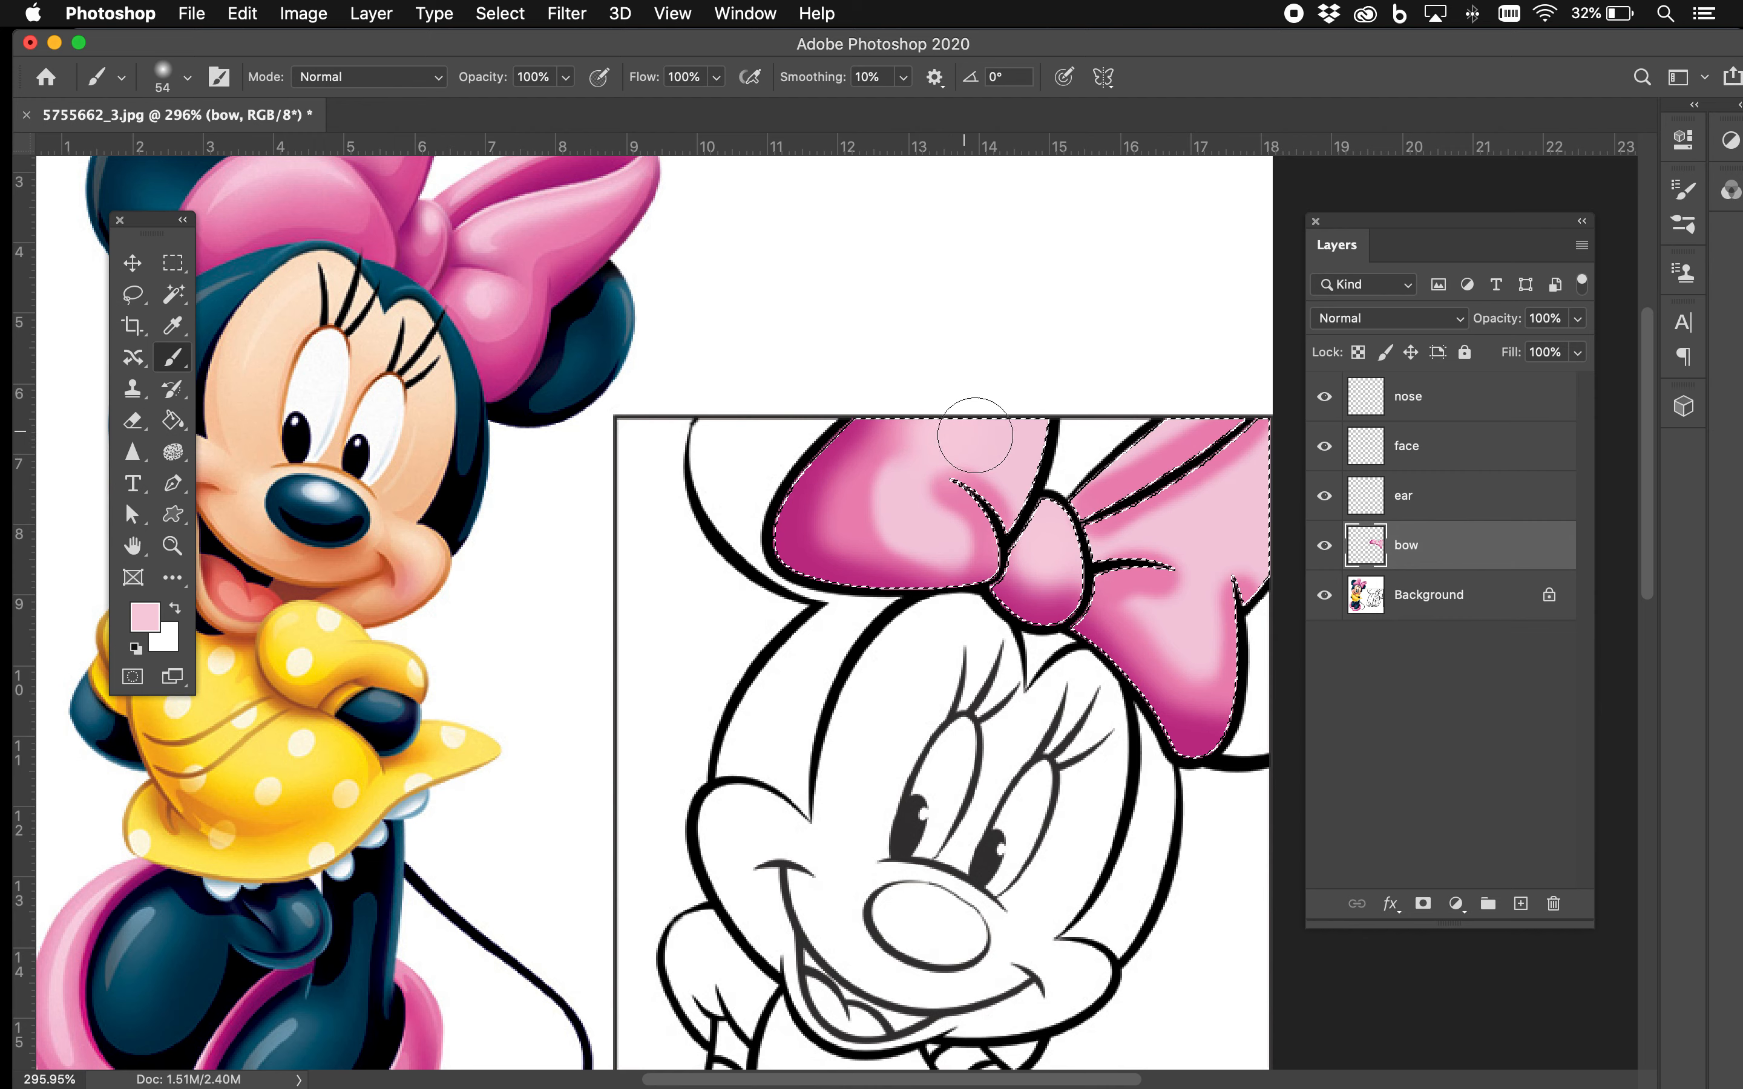
pyautogui.keyDown('alt'); pyautogui.click(517, 371); pyautogui.keyUp('alt')
pyautogui.rightClick(934, 696)
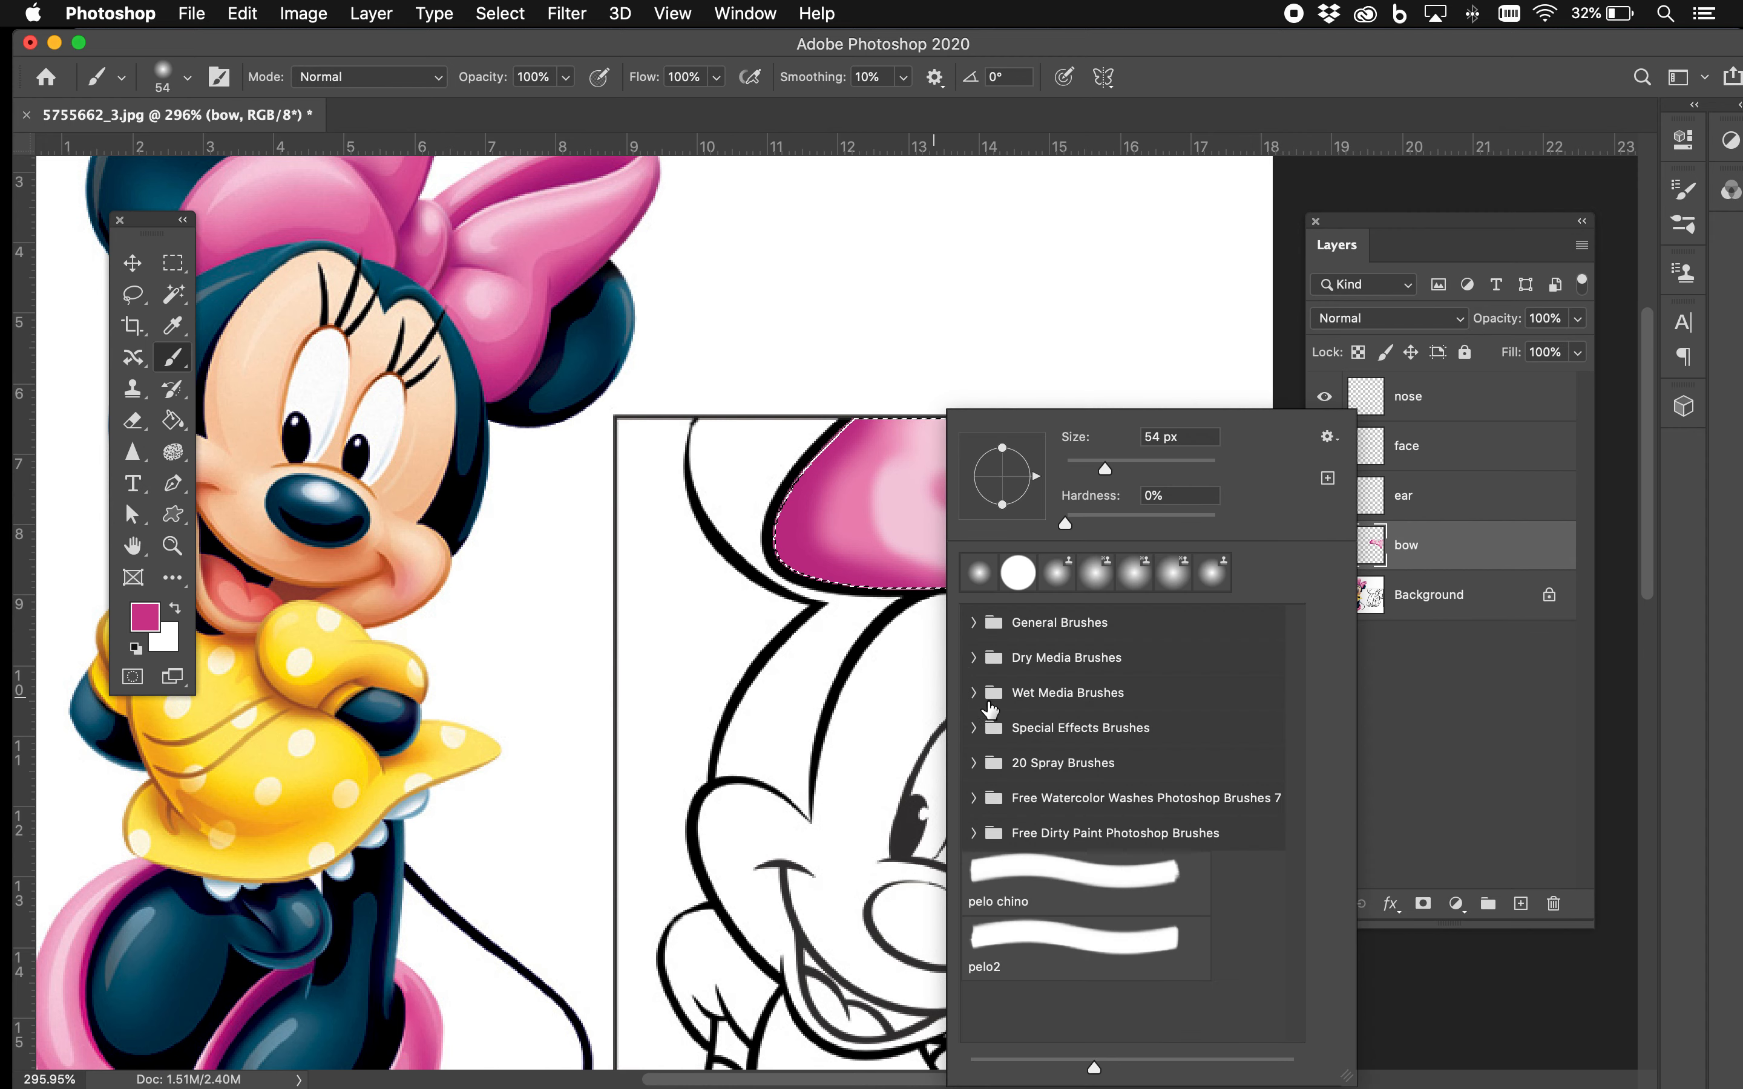
pyautogui.moveTo(1098, 461); pyautogui.dragTo(1091, 475)
pyautogui.press('Return')
pyautogui.moveTo(983, 551)
pyautogui.mouseDown()
pyautogui.moveTo(935, 501)
pyautogui.moveTo(990, 558)
pyautogui.moveTo(932, 570)
pyautogui.mouseUp()
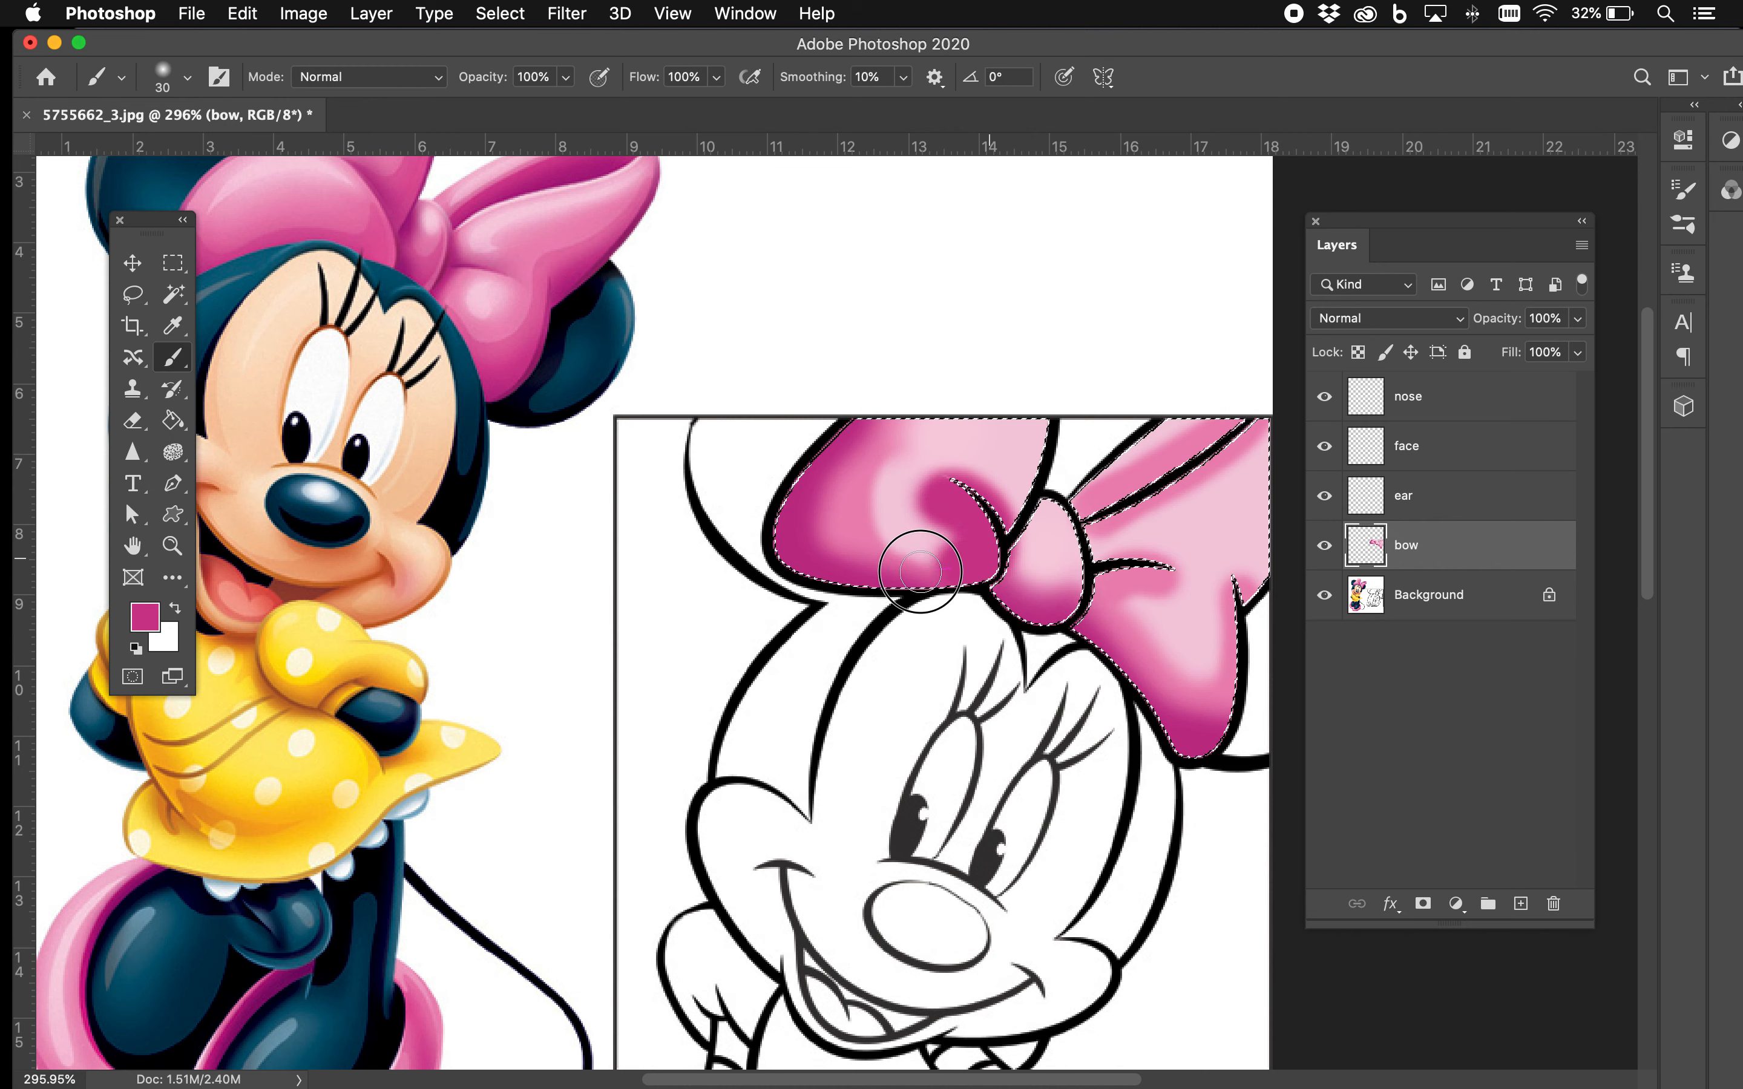
pyautogui.moveTo(784, 567); pyautogui.dragTo(775, 542)
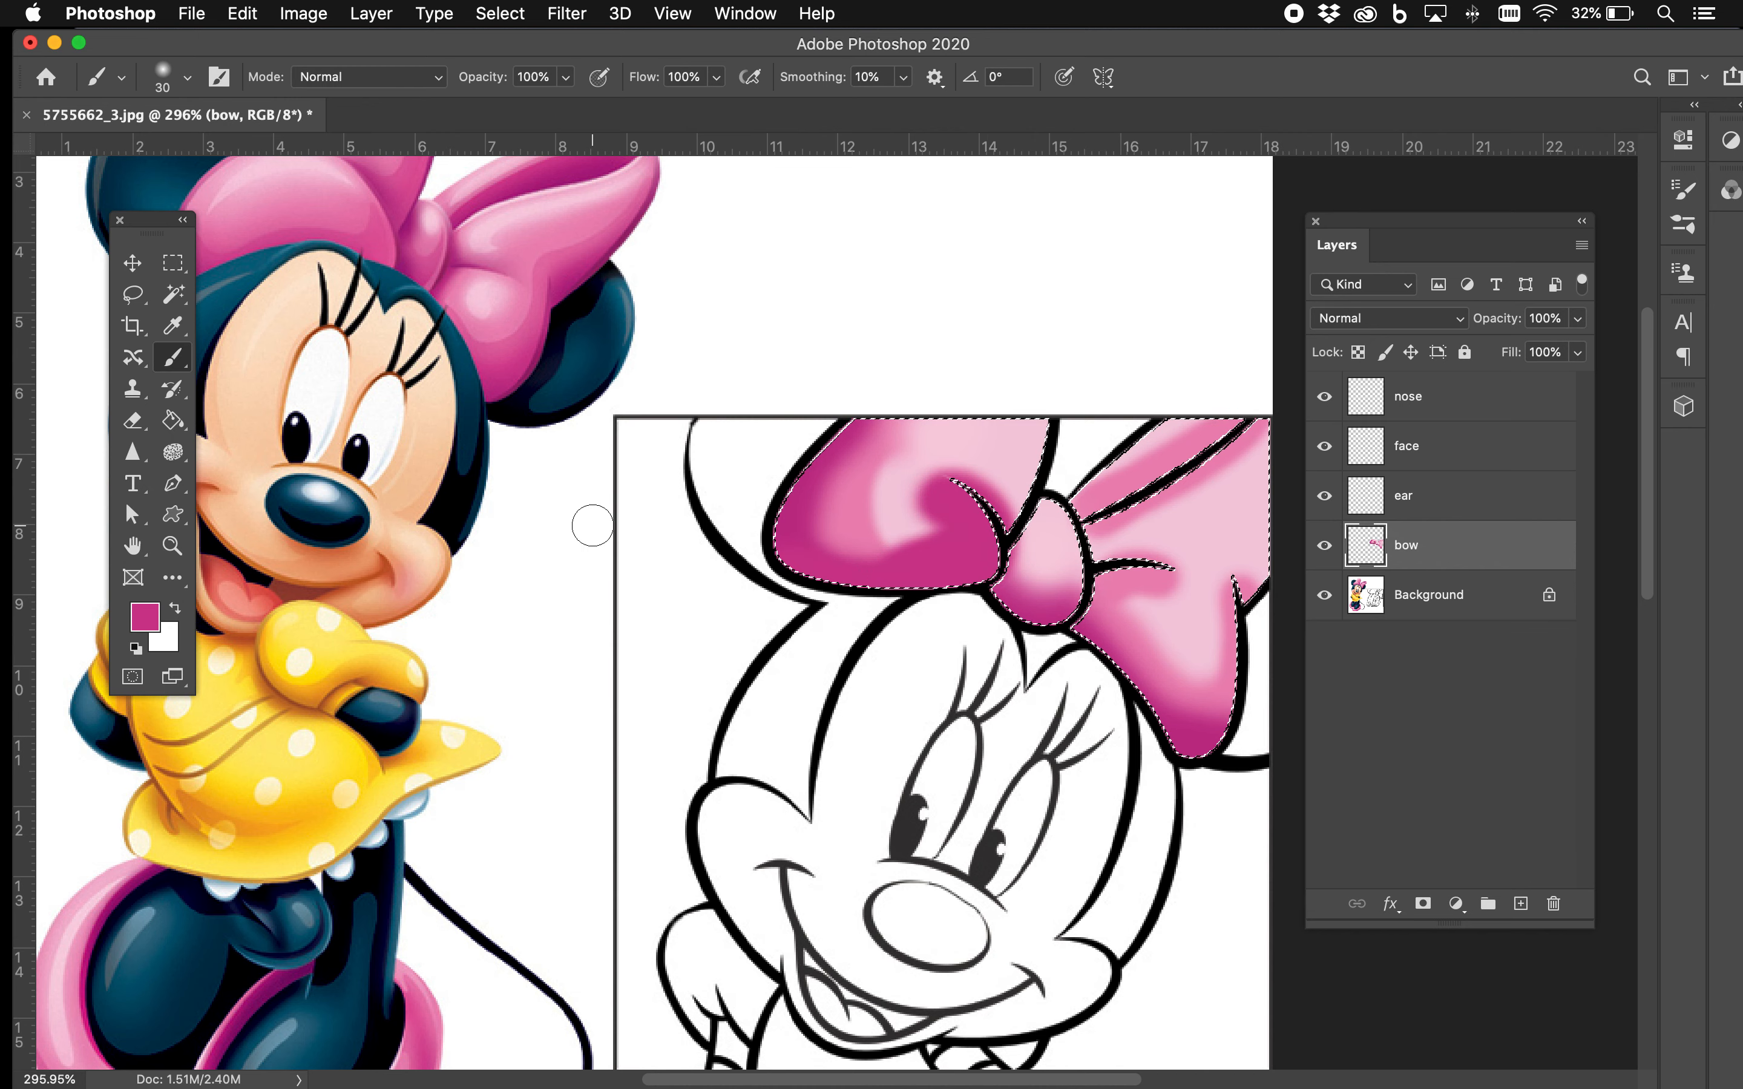
# Step: Blend a light pink highlight sampled from the reference into the bow's left loop with a soft 78 px brush
pyautogui.keyDown('alt'); pyautogui.click(488, 242); pyautogui.keyUp('alt')
pyautogui.rightClick(714, 287)
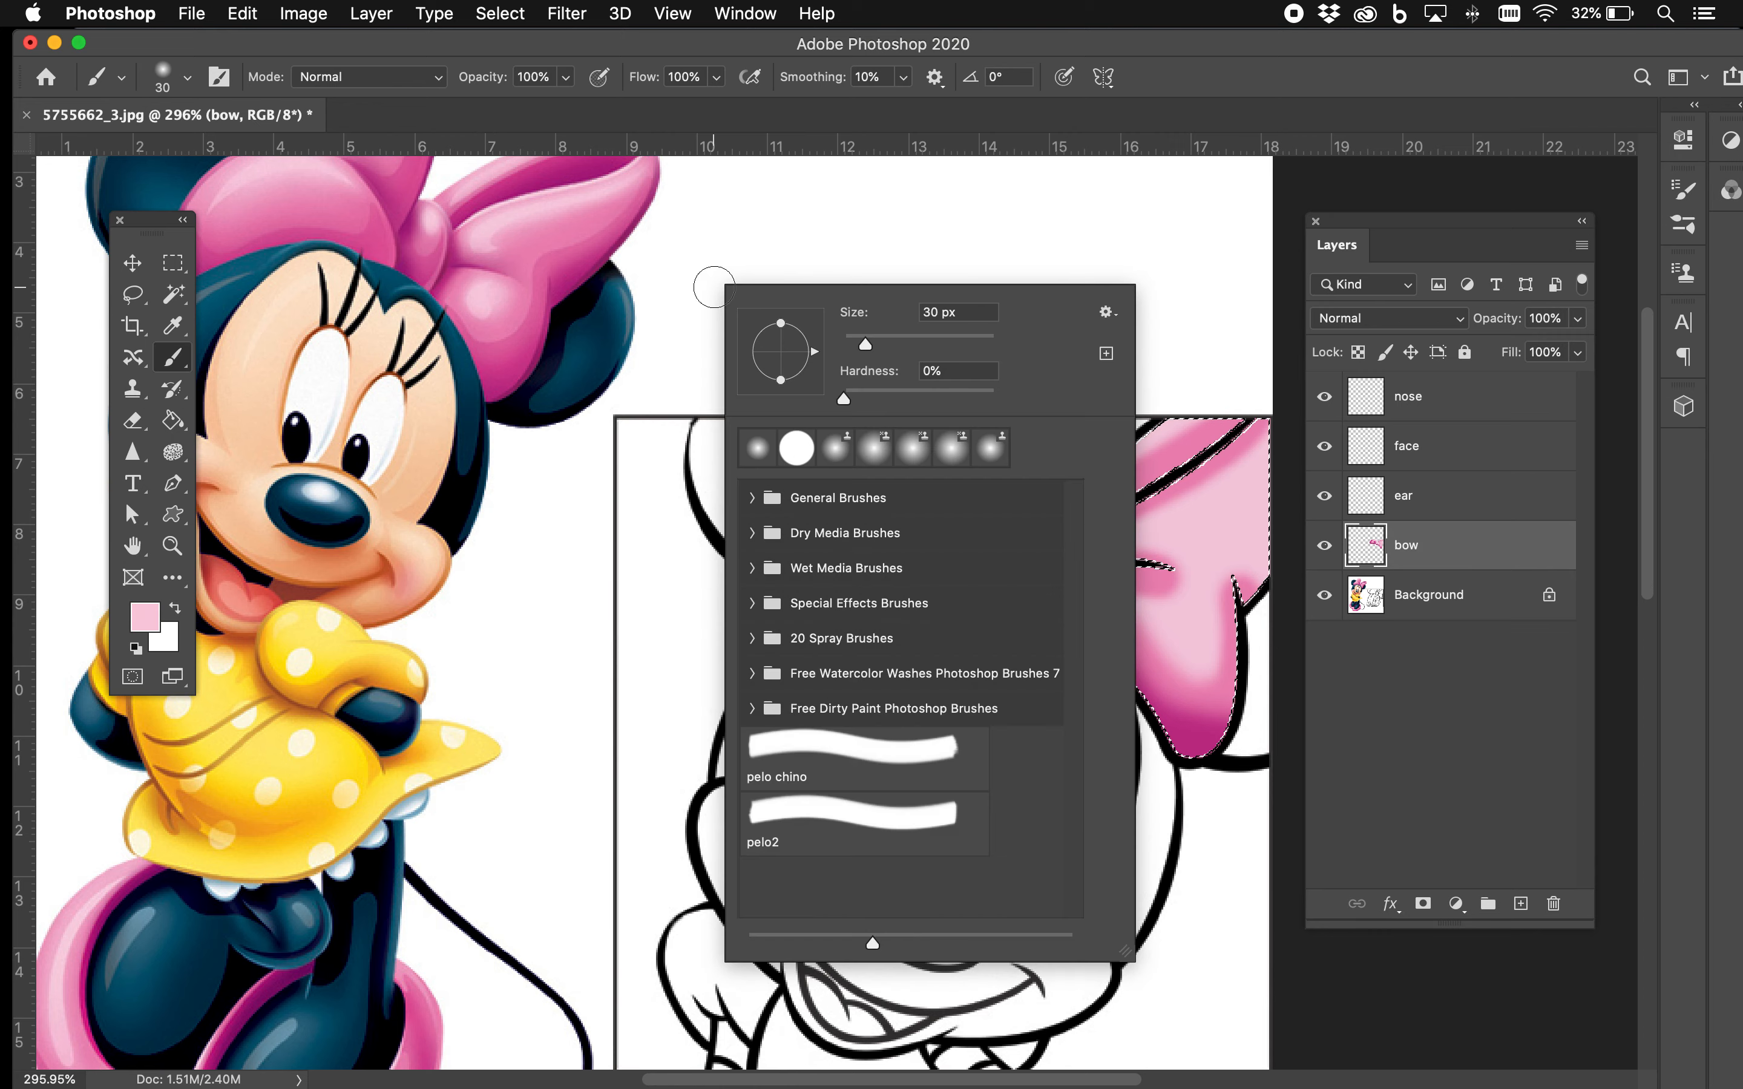
pyautogui.moveTo(865, 345); pyautogui.dragTo(900, 344)
pyautogui.press('Return')
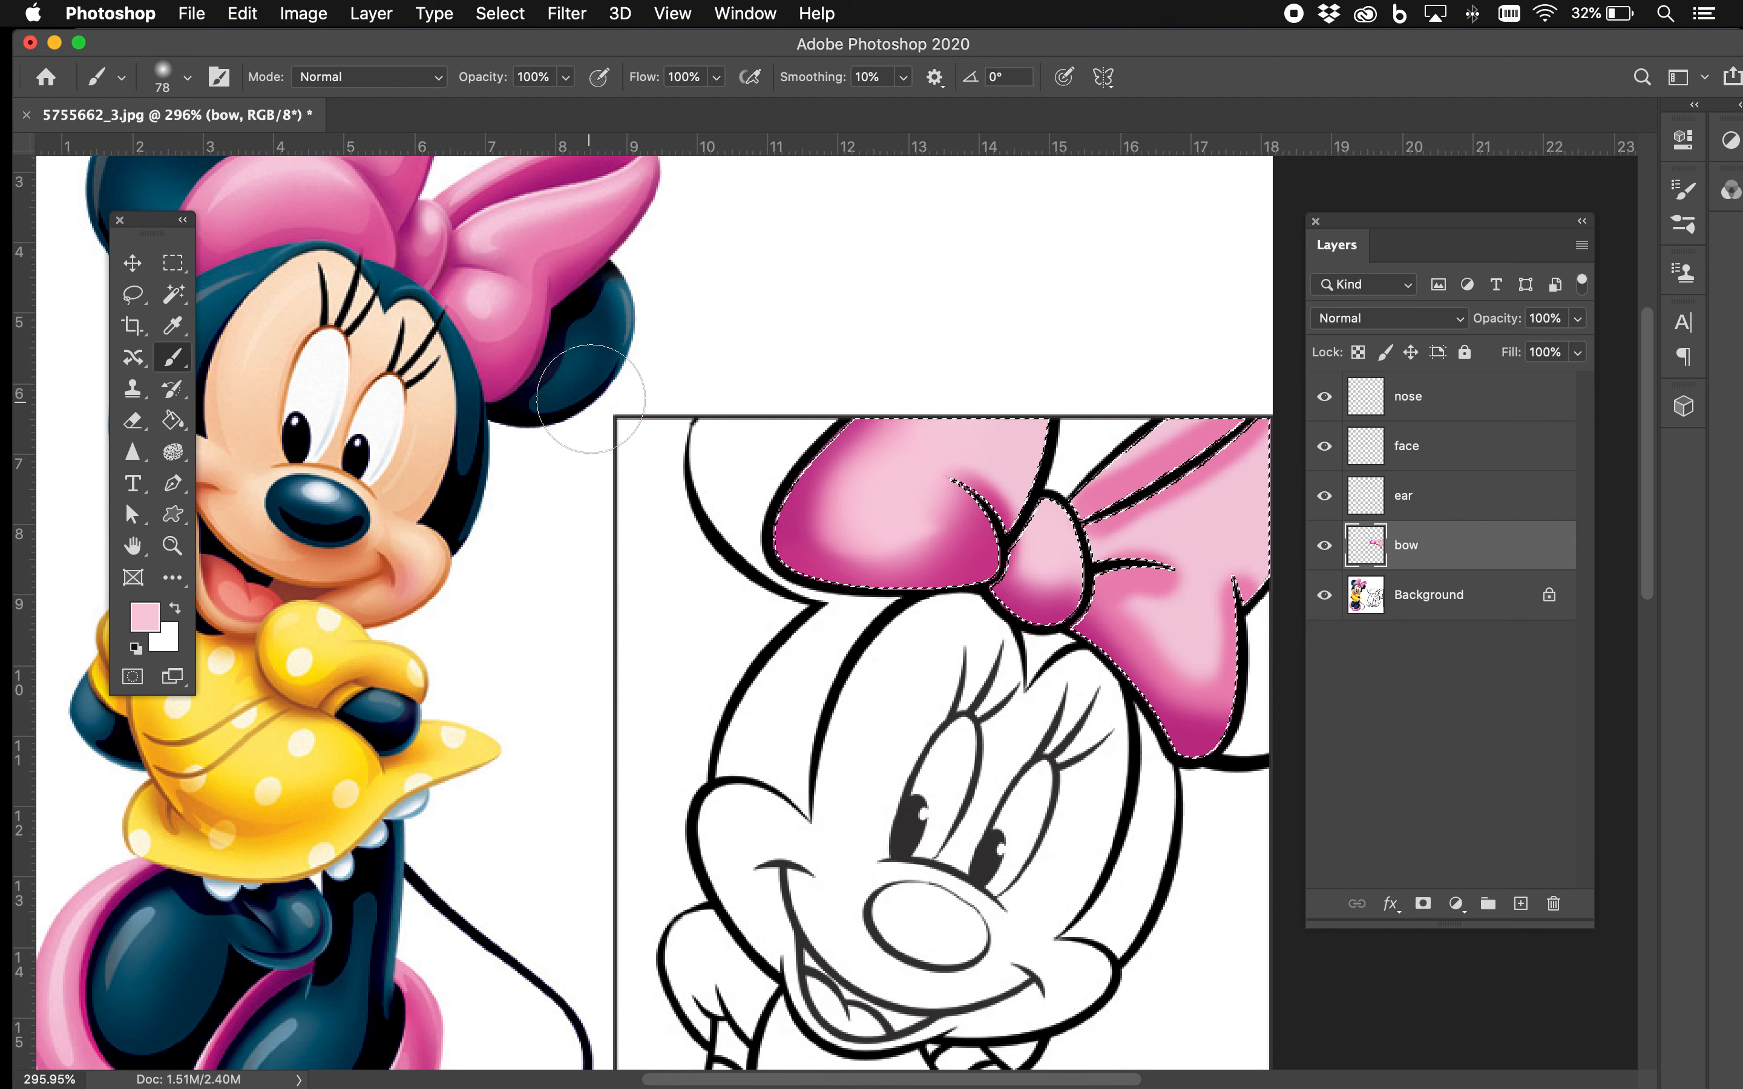
# Step: Paint dark magenta sampled from the reference along the fold lines of the bow's right loop with an 11 px brush
pyautogui.keyDown('alt'); pyautogui.click(562, 290); pyautogui.keyUp('alt')
pyautogui.rightClick(1127, 303)
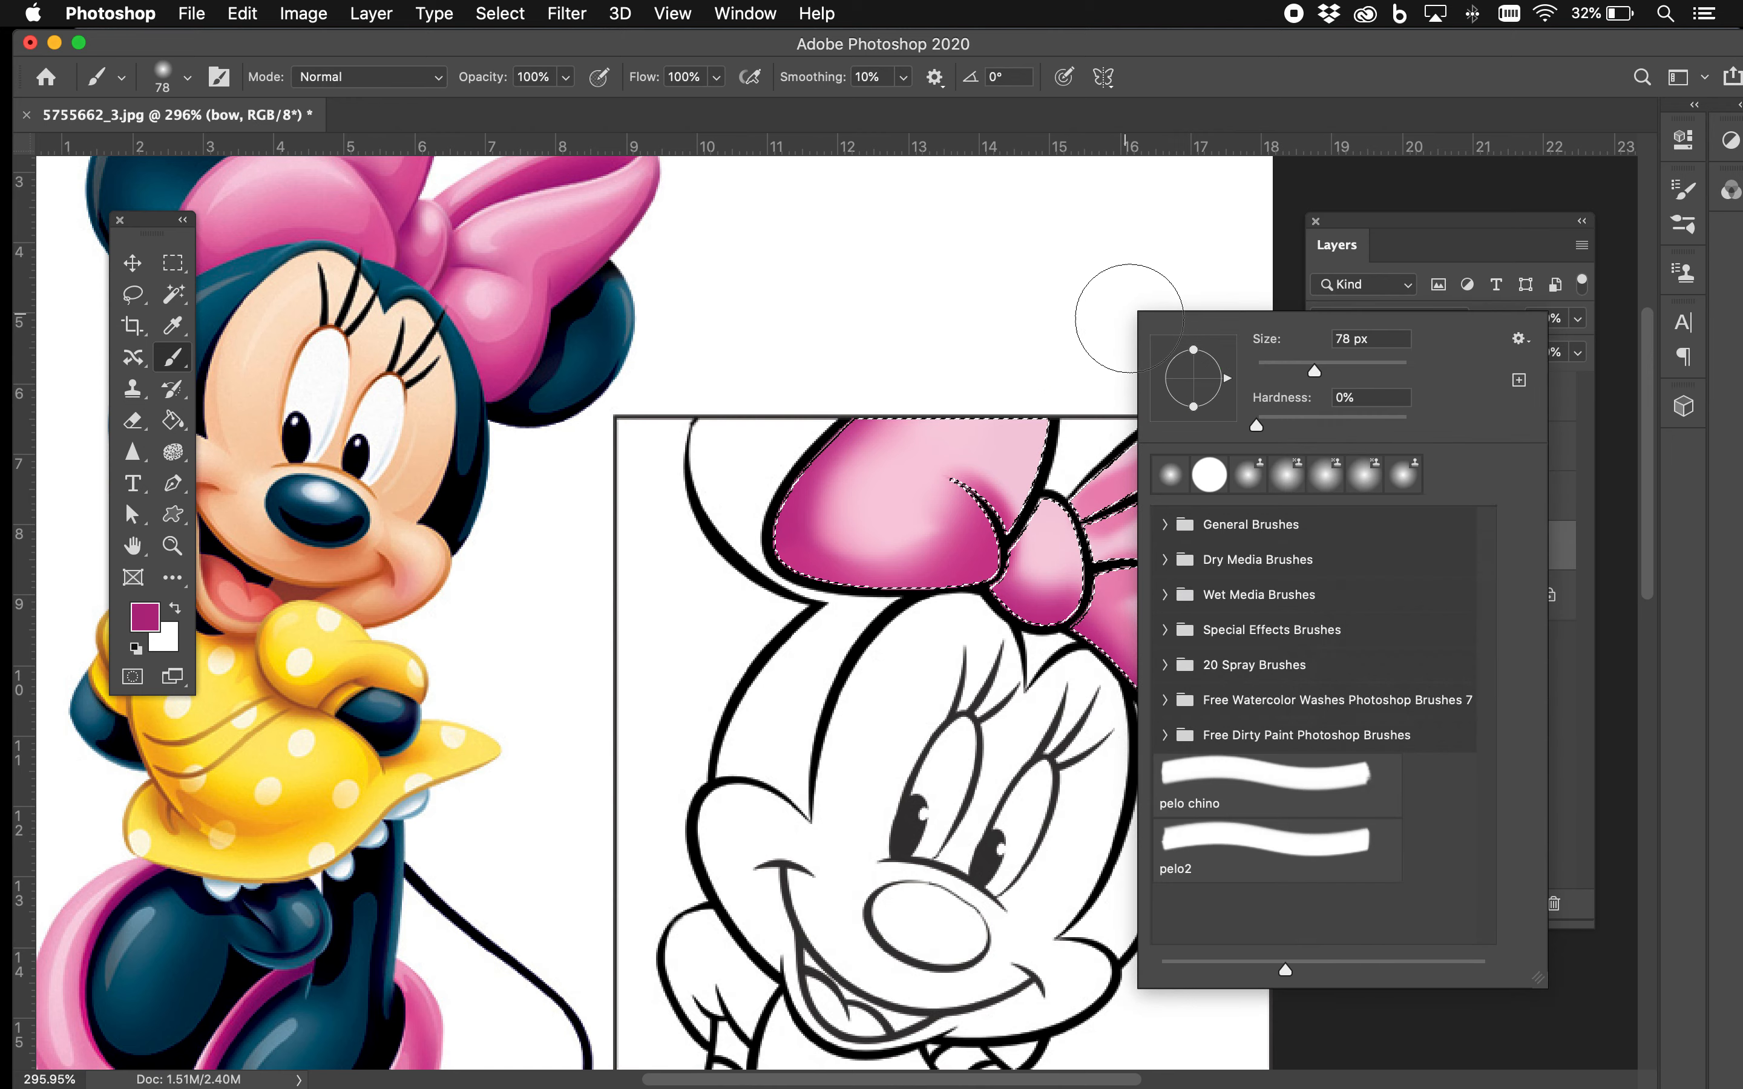
pyautogui.write('11')
pyautogui.press('Return')
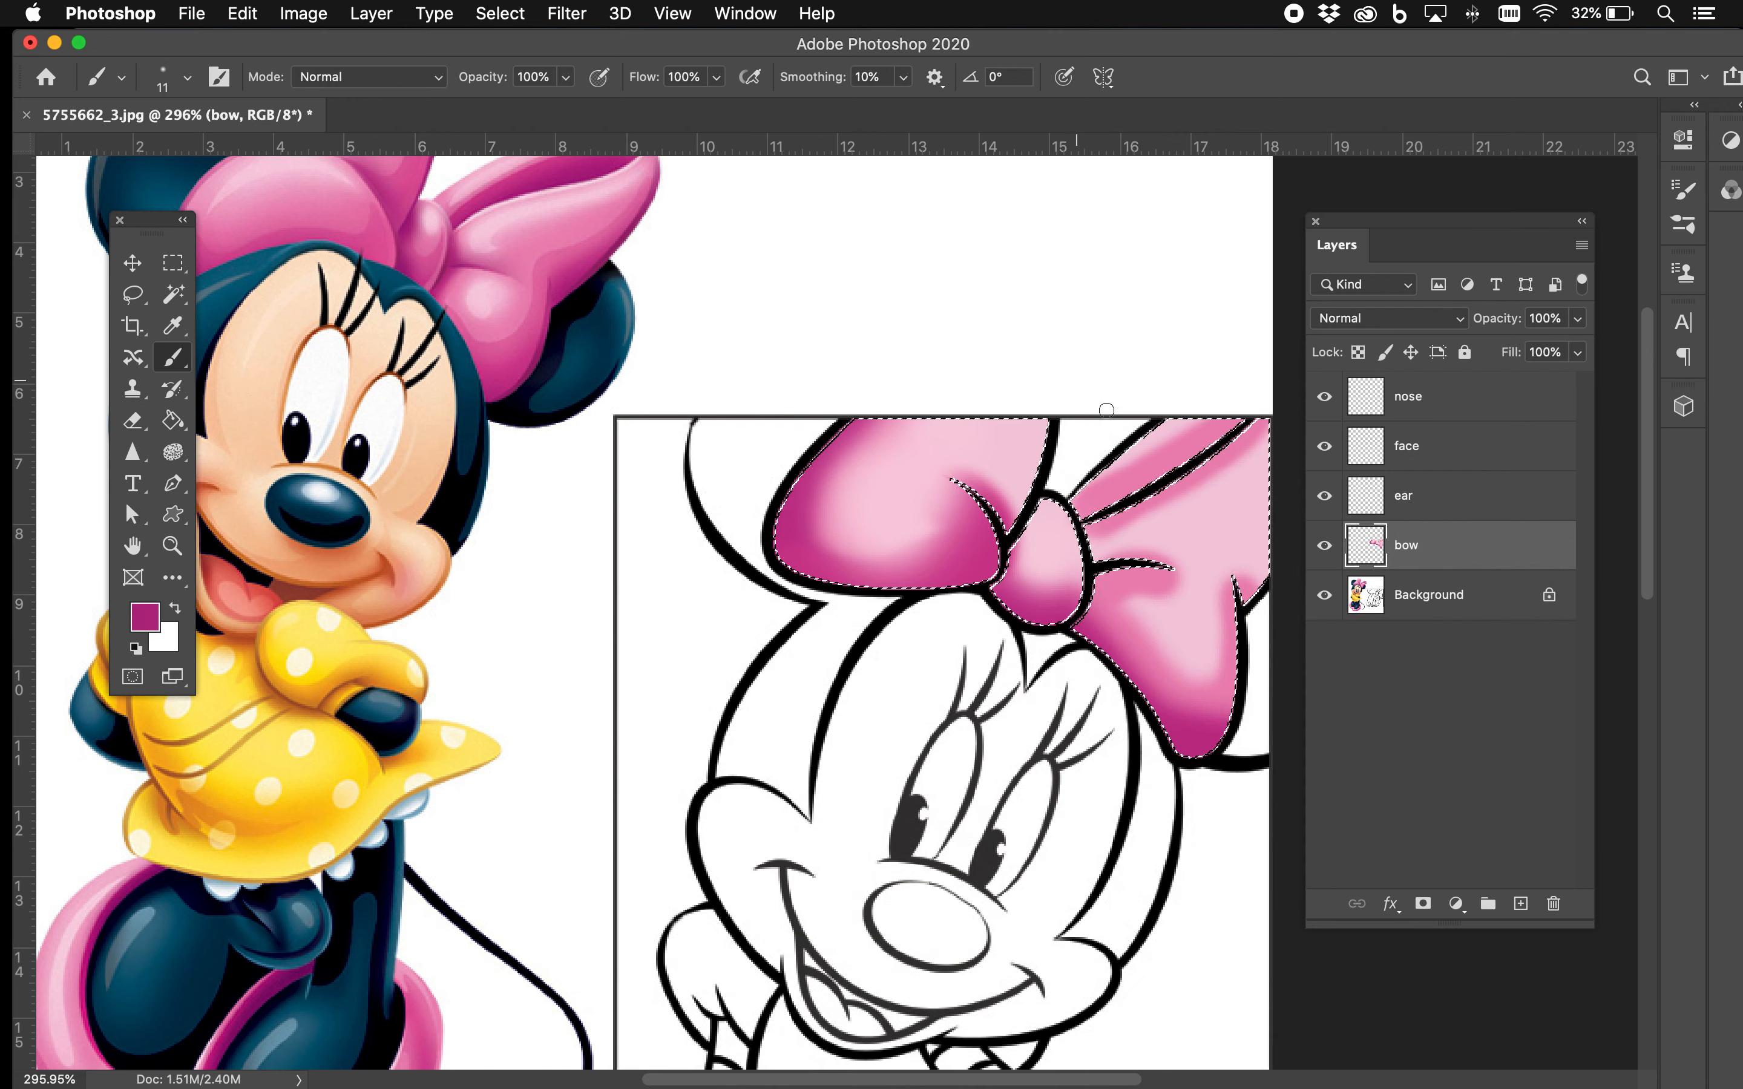
pyautogui.click(1078, 506)
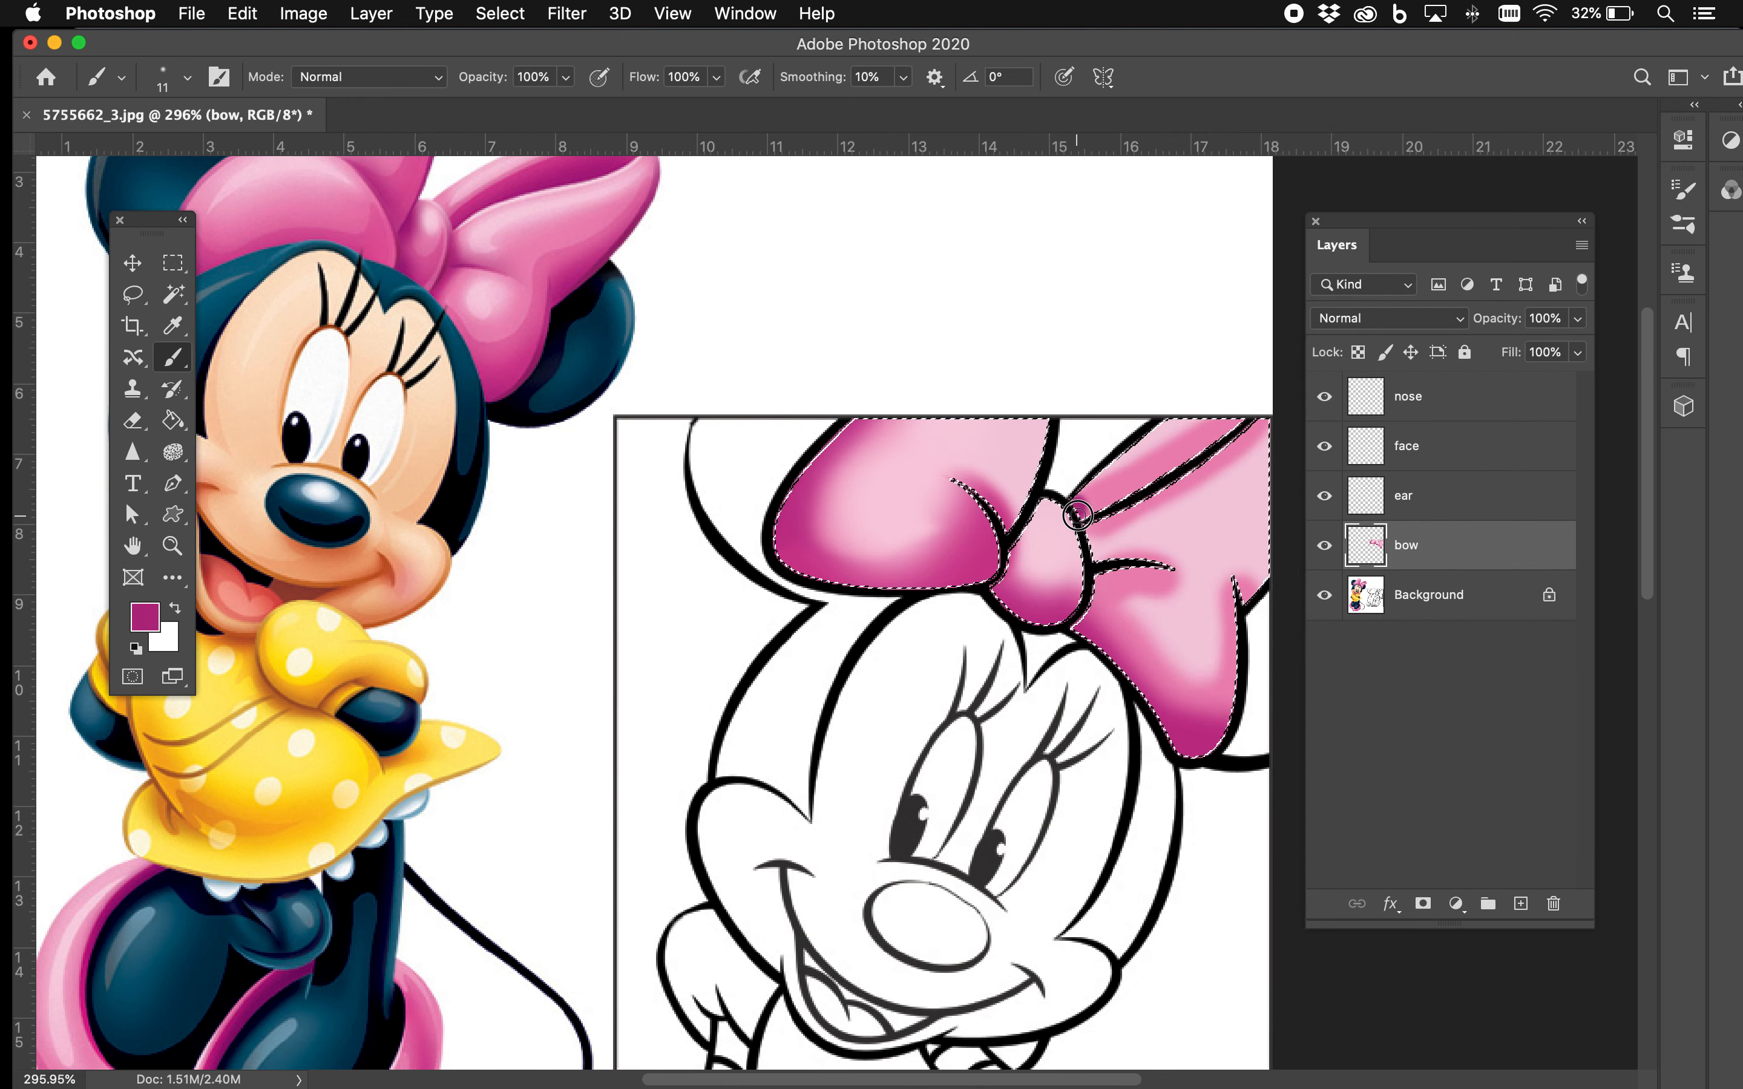
pyautogui.moveTo(1273, 401); pyautogui.dragTo(1259, 421)
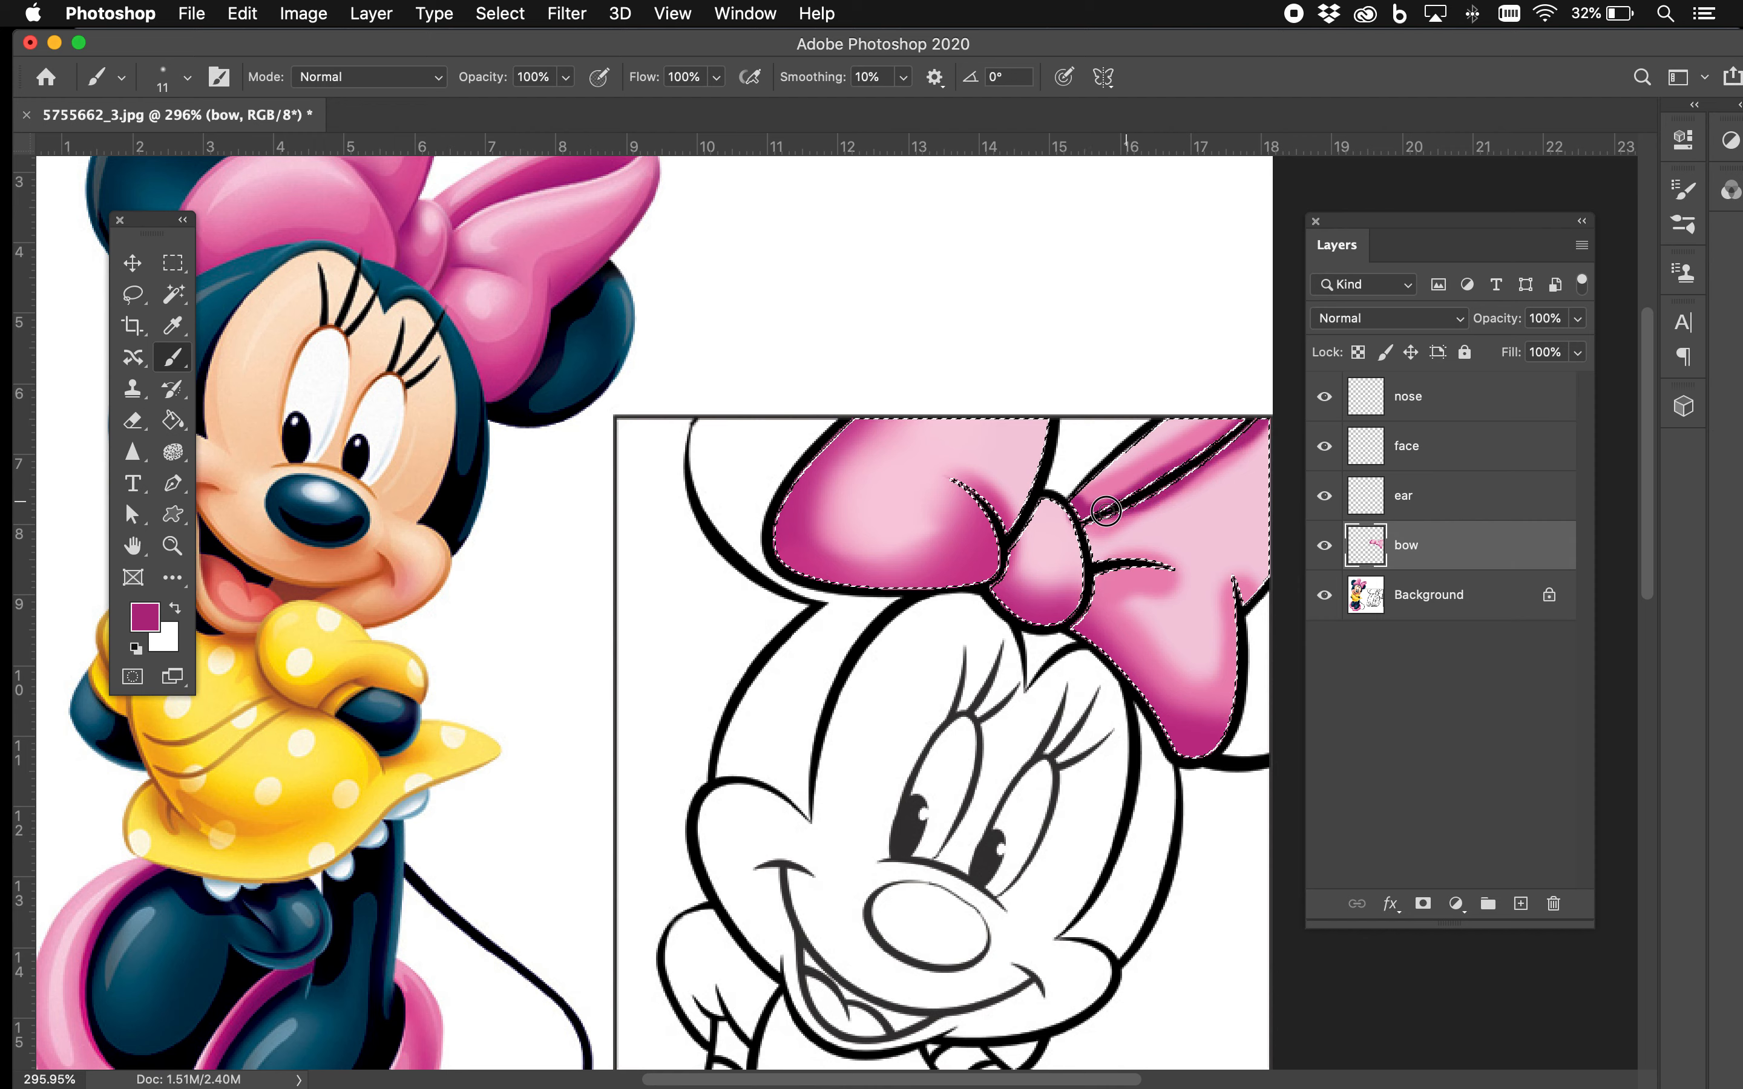
pyautogui.moveTo(1102, 576); pyautogui.dragTo(1163, 577)
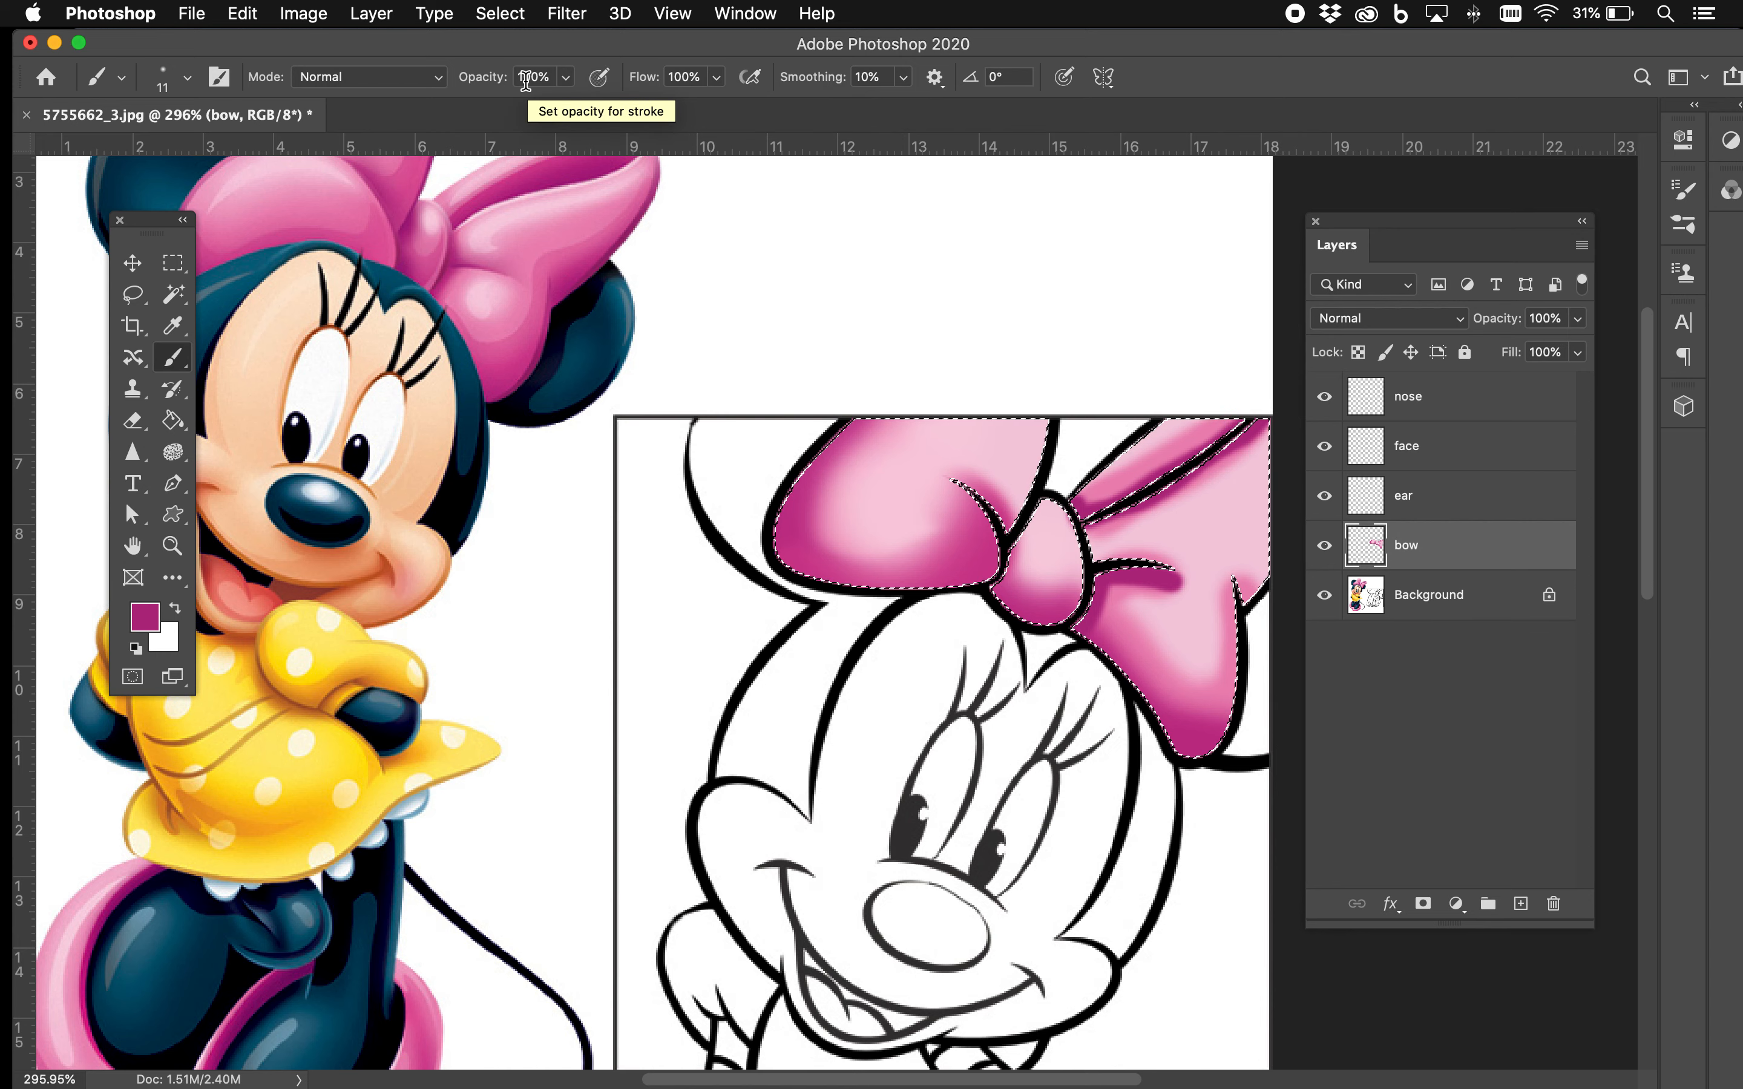
# Step: Set the brush flow to 34% with airbrush build-up enabled and extend the magenta shading under the right loop's lower fold
pyautogui.click(717, 77)
pyautogui.moveTo(718, 108); pyautogui.dragTo(646, 110)
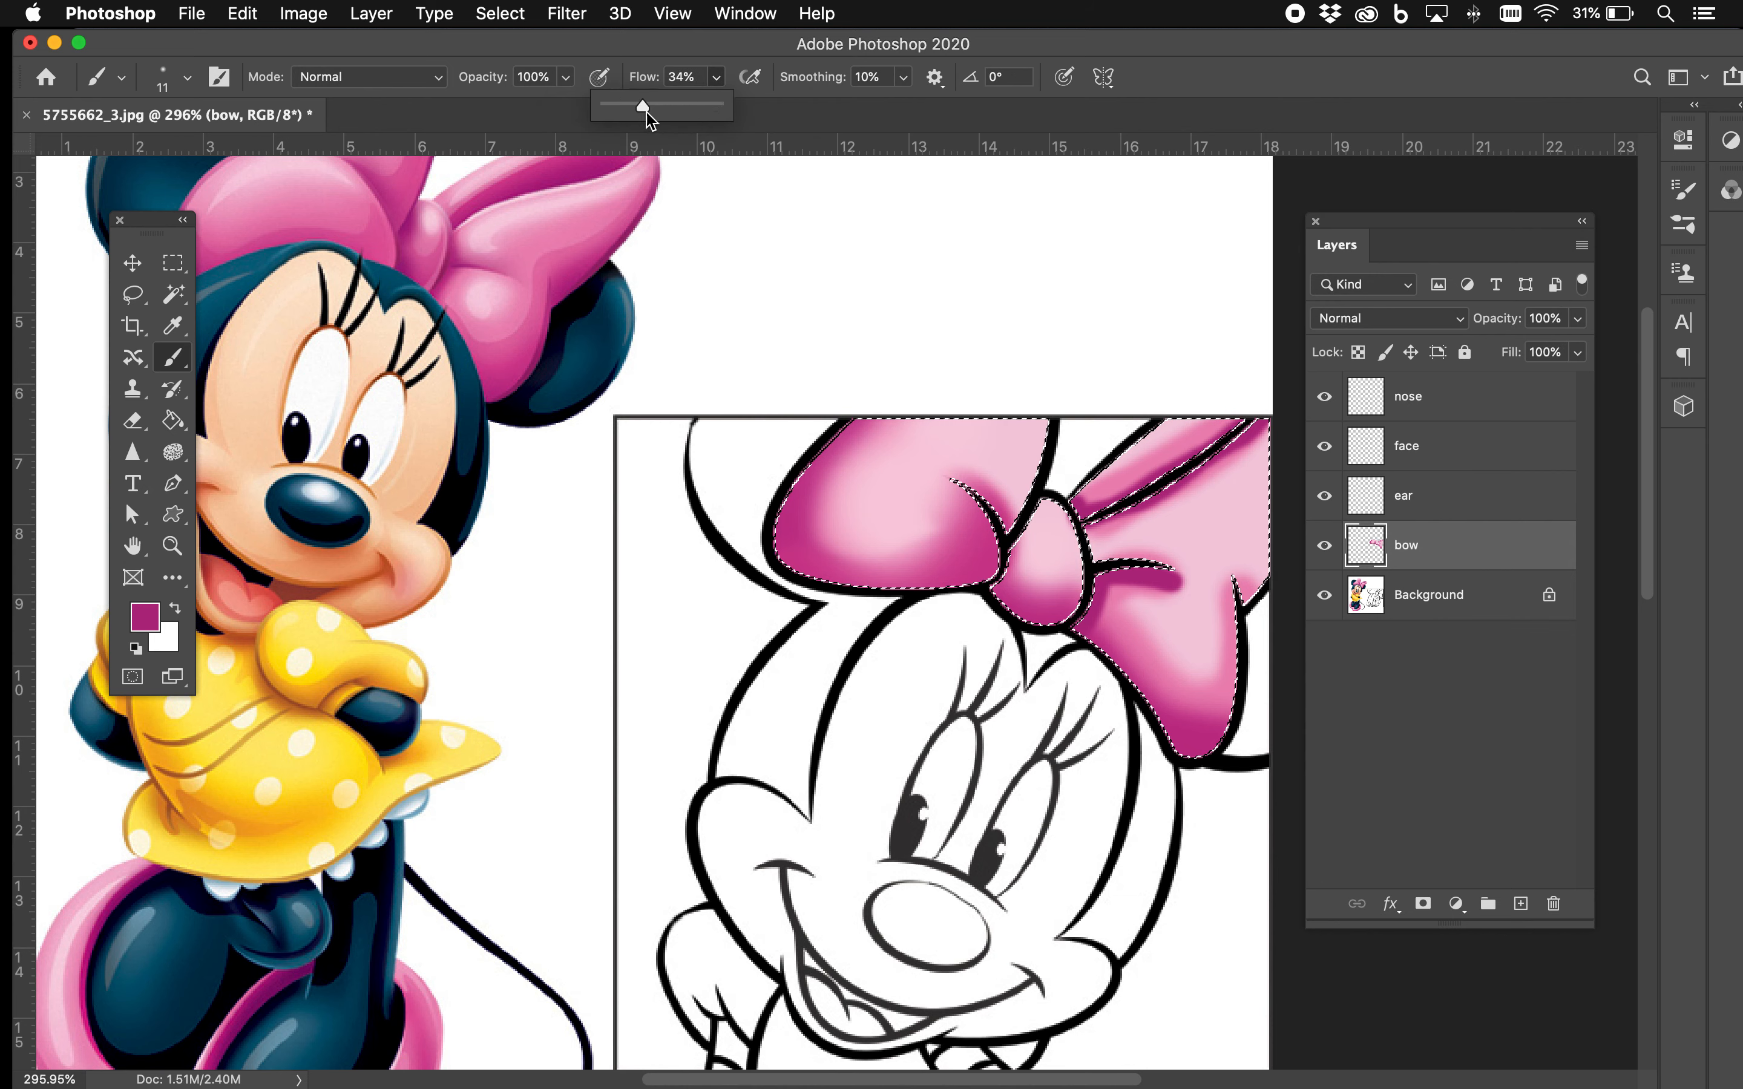
pyautogui.click(751, 80)
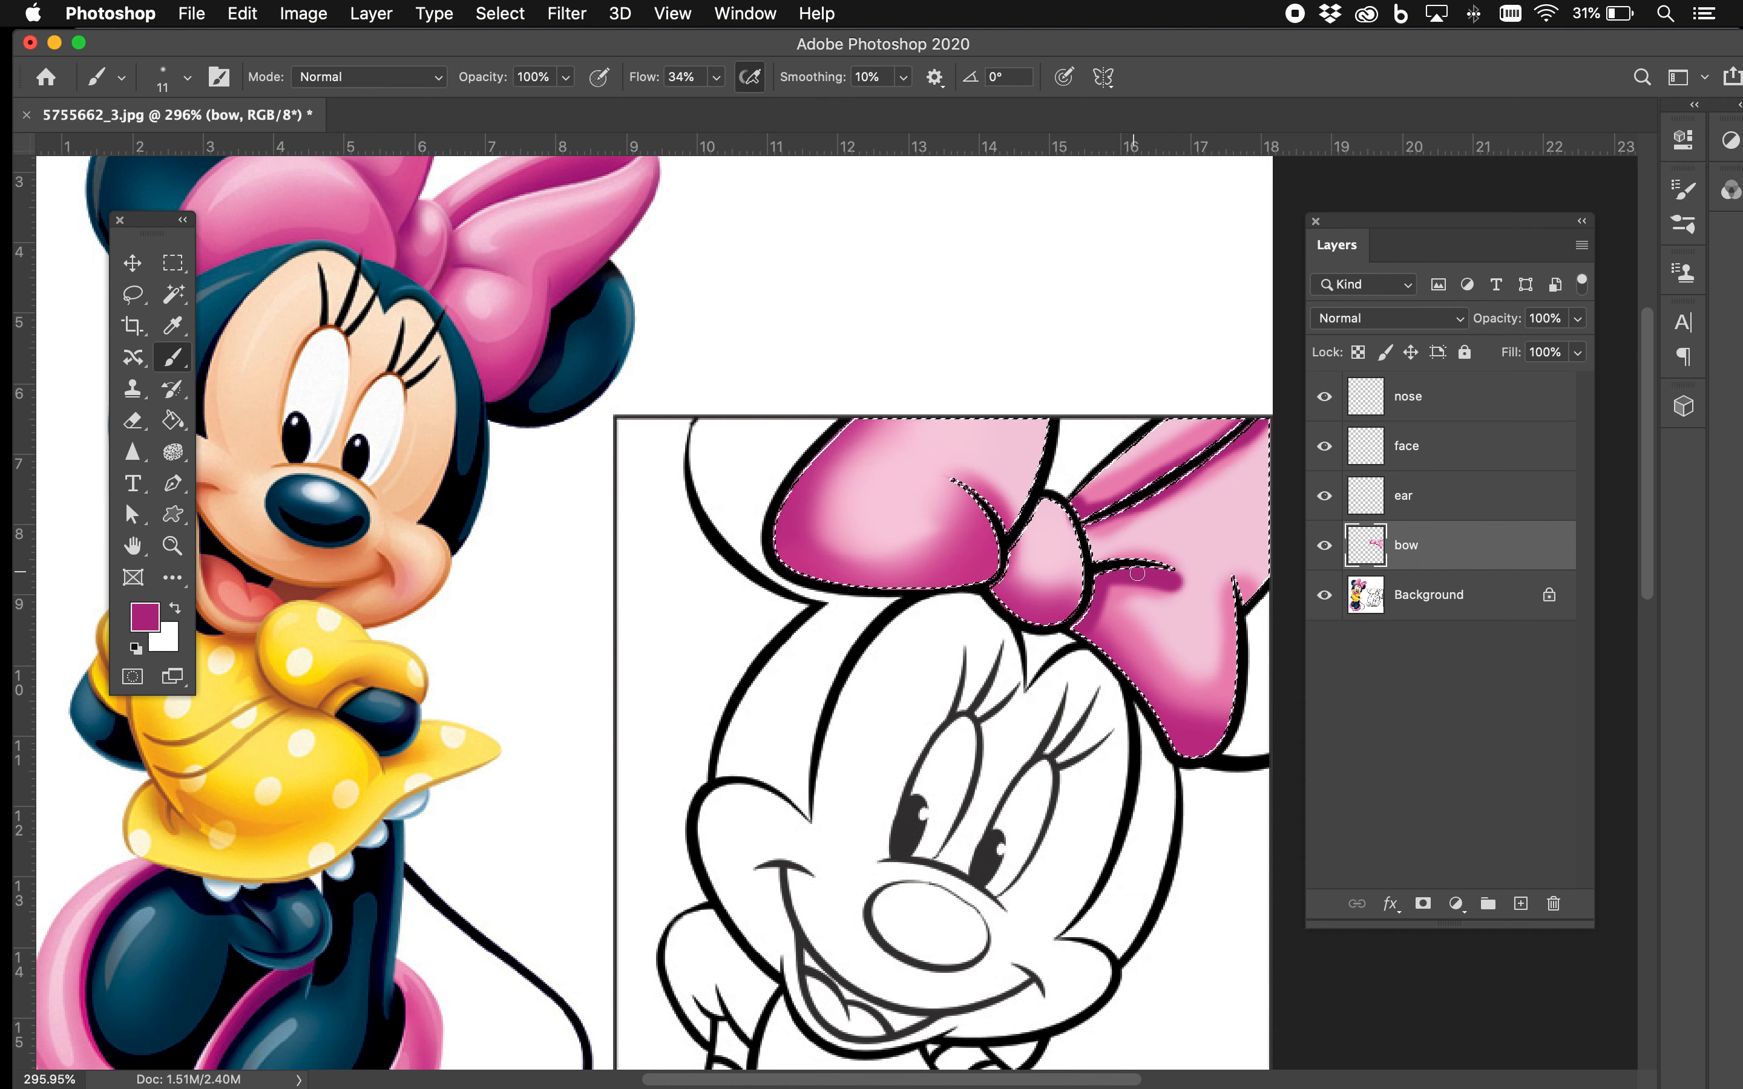
pyautogui.moveTo(1124, 581)
pyautogui.mouseDown()
pyautogui.moveTo(1180, 590)
pyautogui.moveTo(1100, 598)
pyautogui.mouseUp()
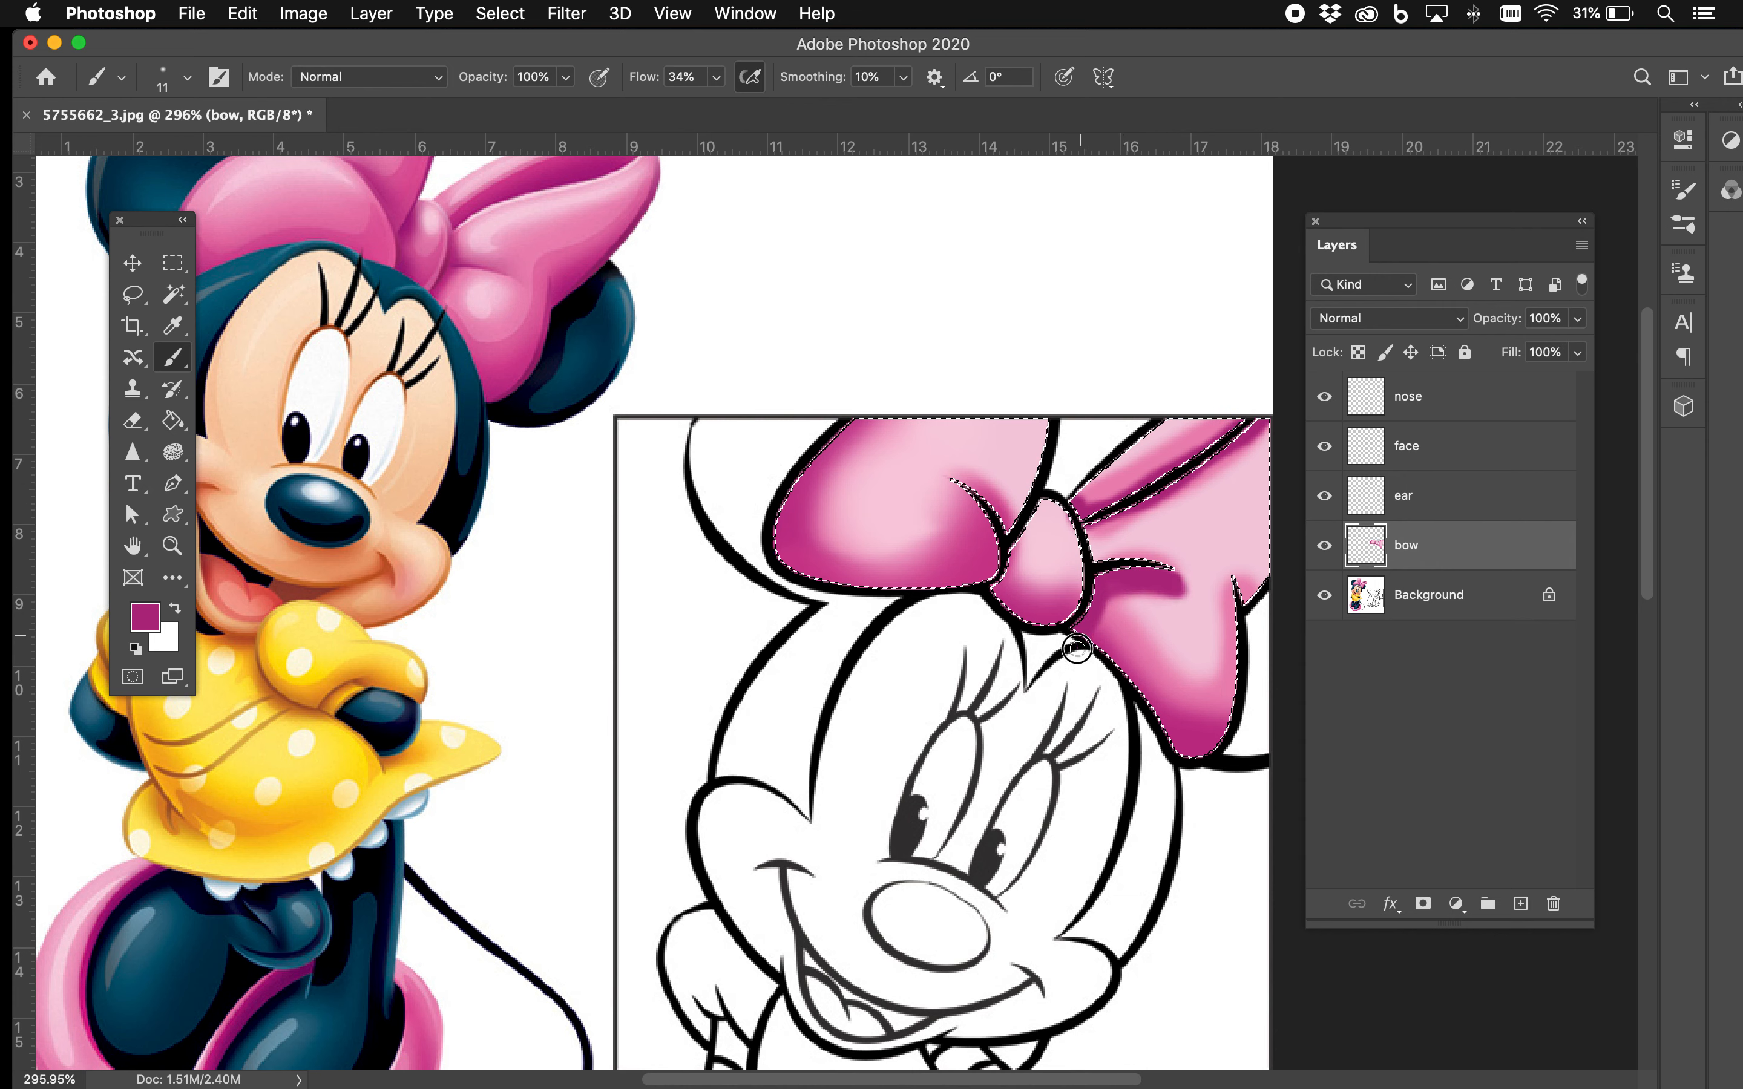
# Step: Blend light pink sampled from the bow's left loop into the right loop below its fold, using a soft 60 px brush at 11% flow
pyautogui.click(716, 77)
pyautogui.moveTo(706, 105); pyautogui.dragTo(690, 107)
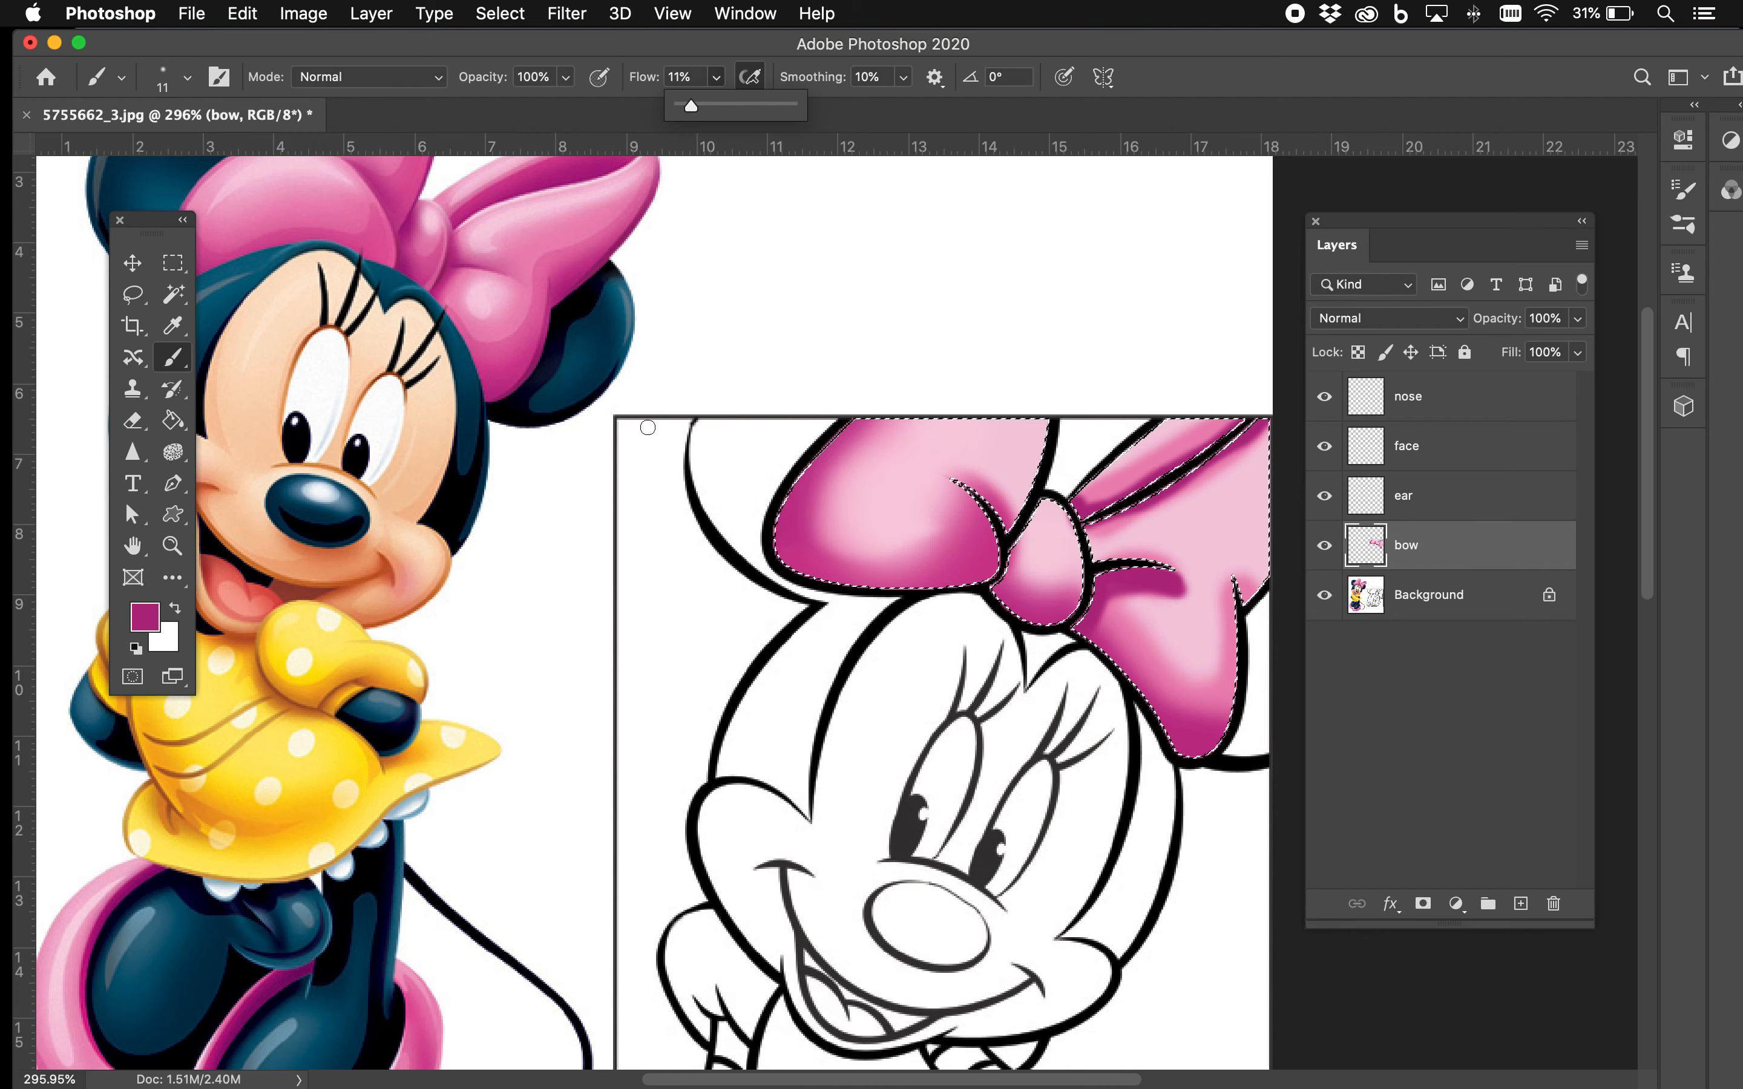
pyautogui.keyDown('alt'); pyautogui.click(901, 482); pyautogui.keyUp('alt')
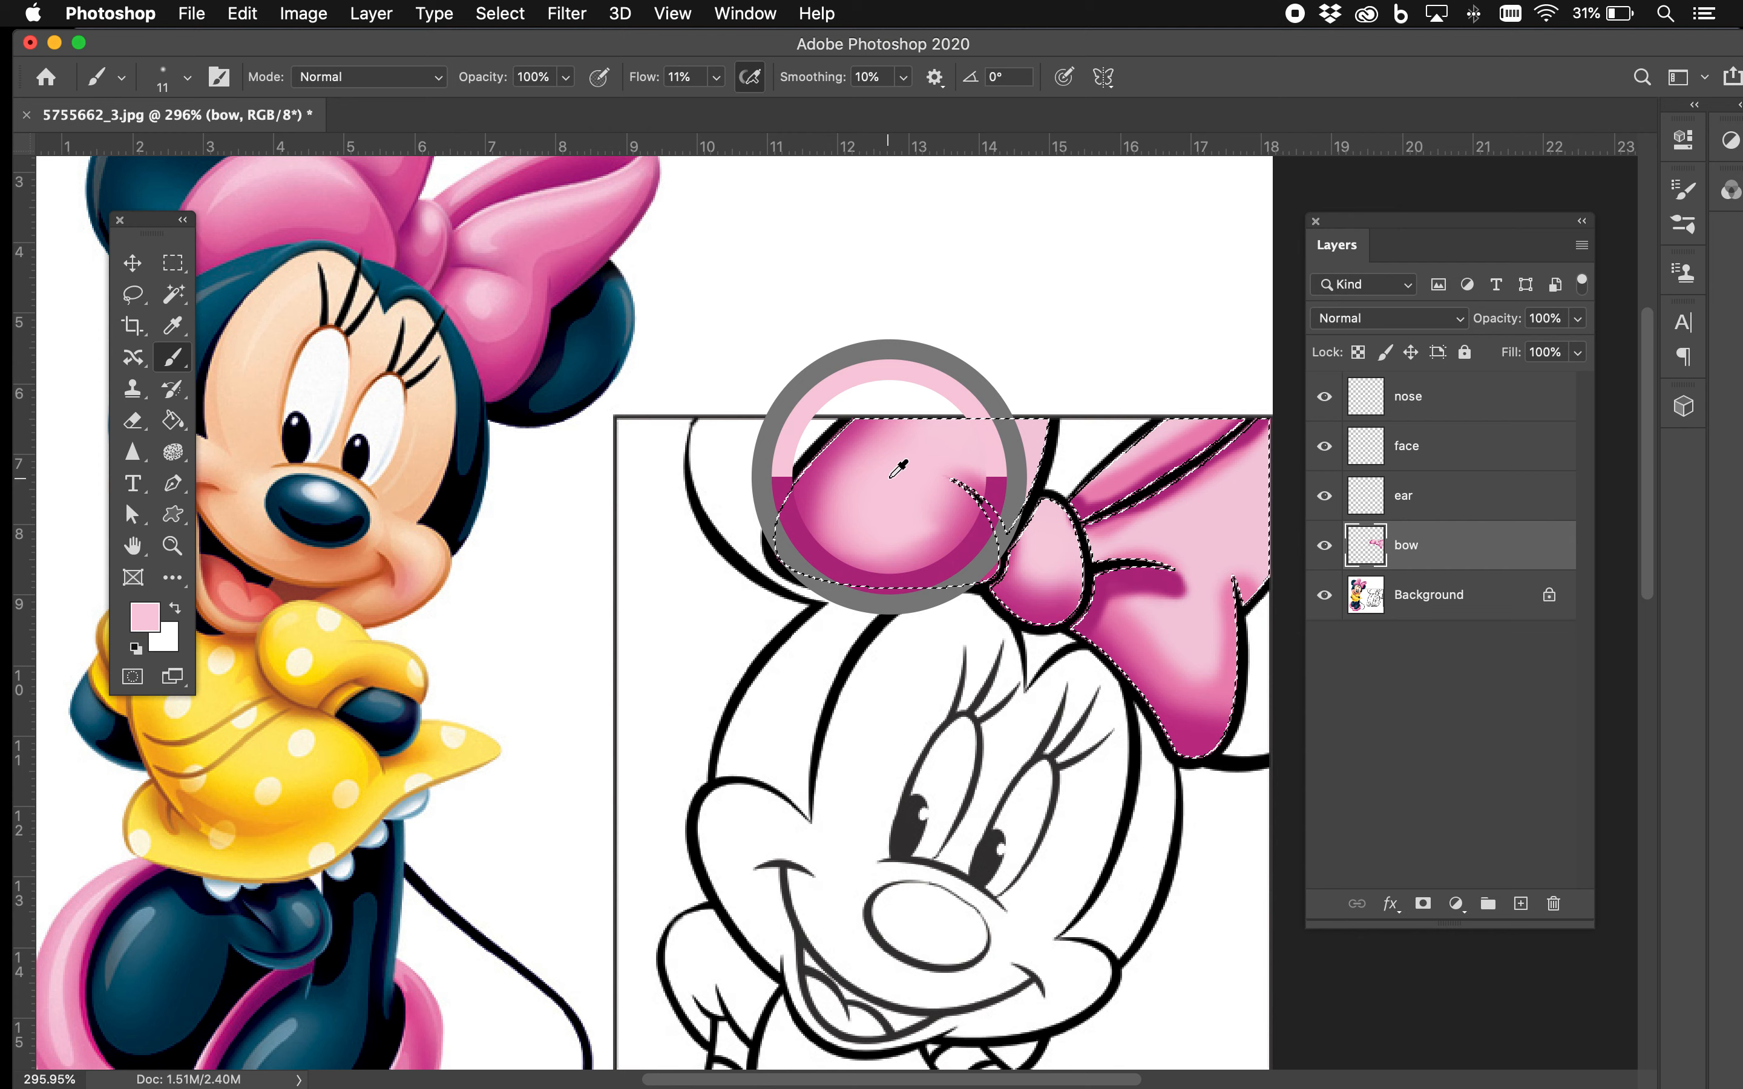
pyautogui.rightClick(898, 477)
pyautogui.moveTo(1030, 470); pyautogui.dragTo(1060, 472)
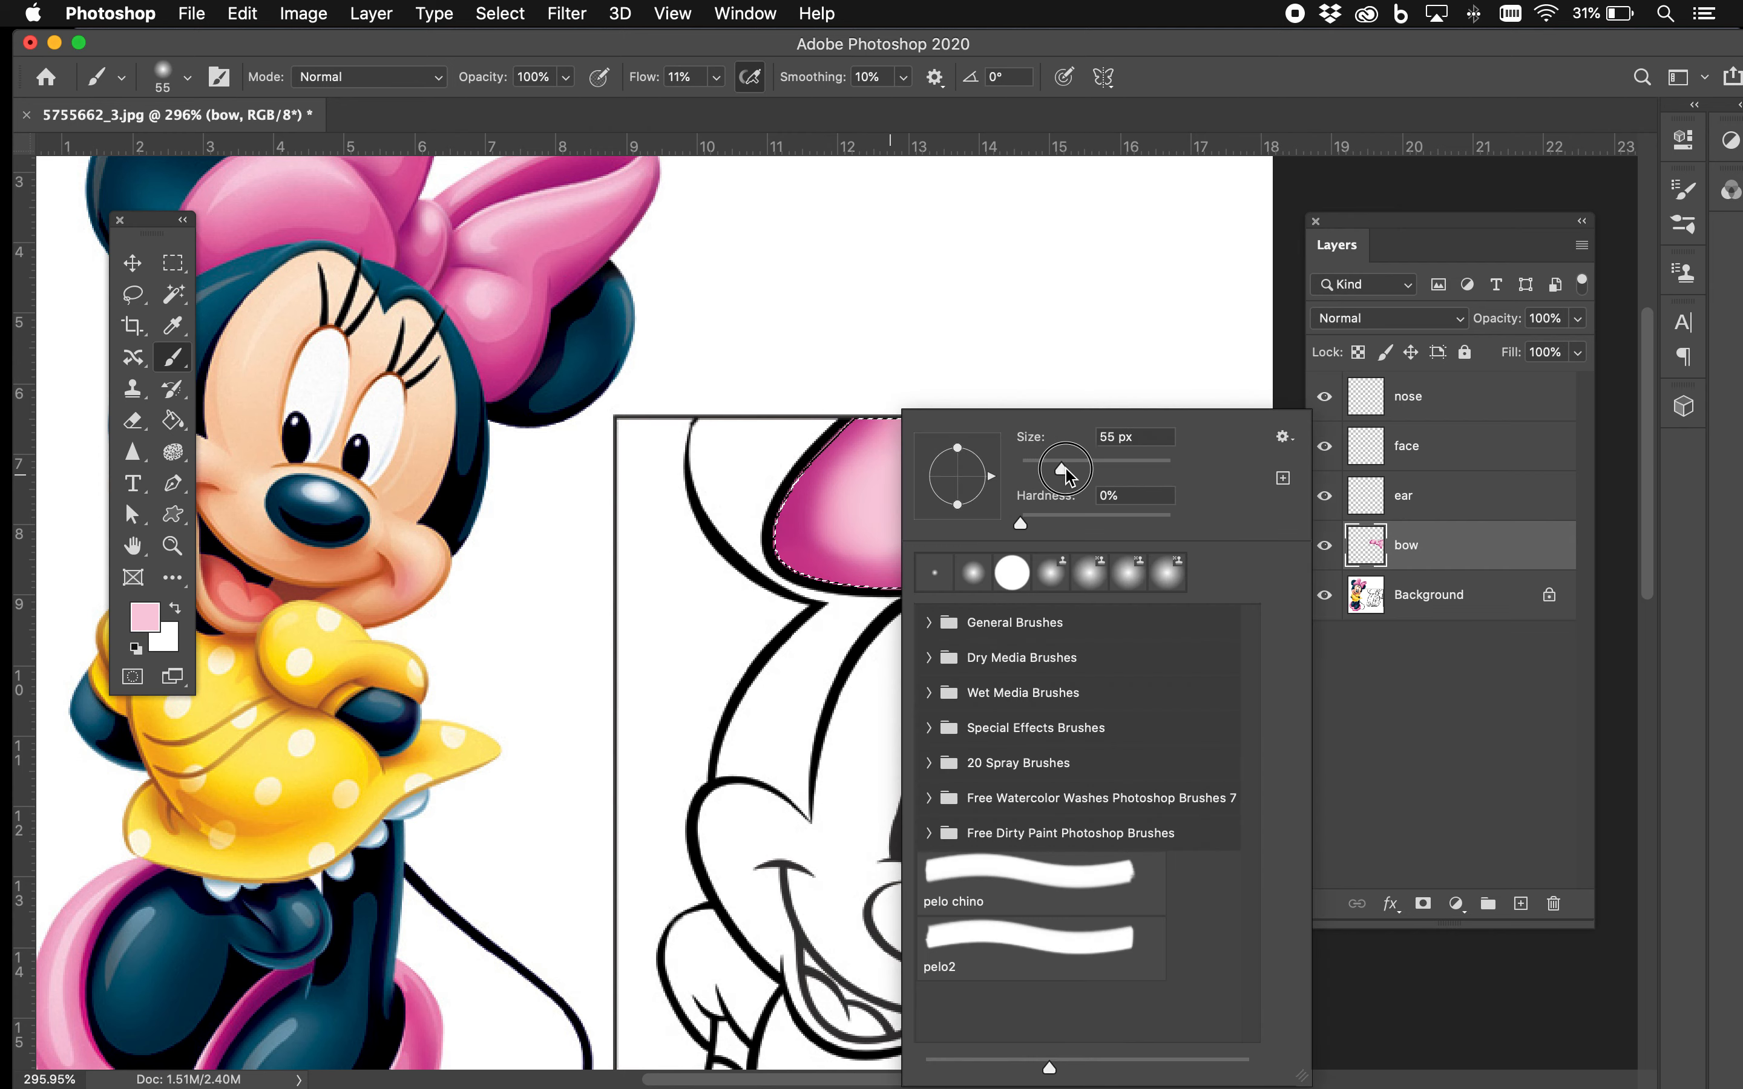
pyautogui.click(1015, 330)
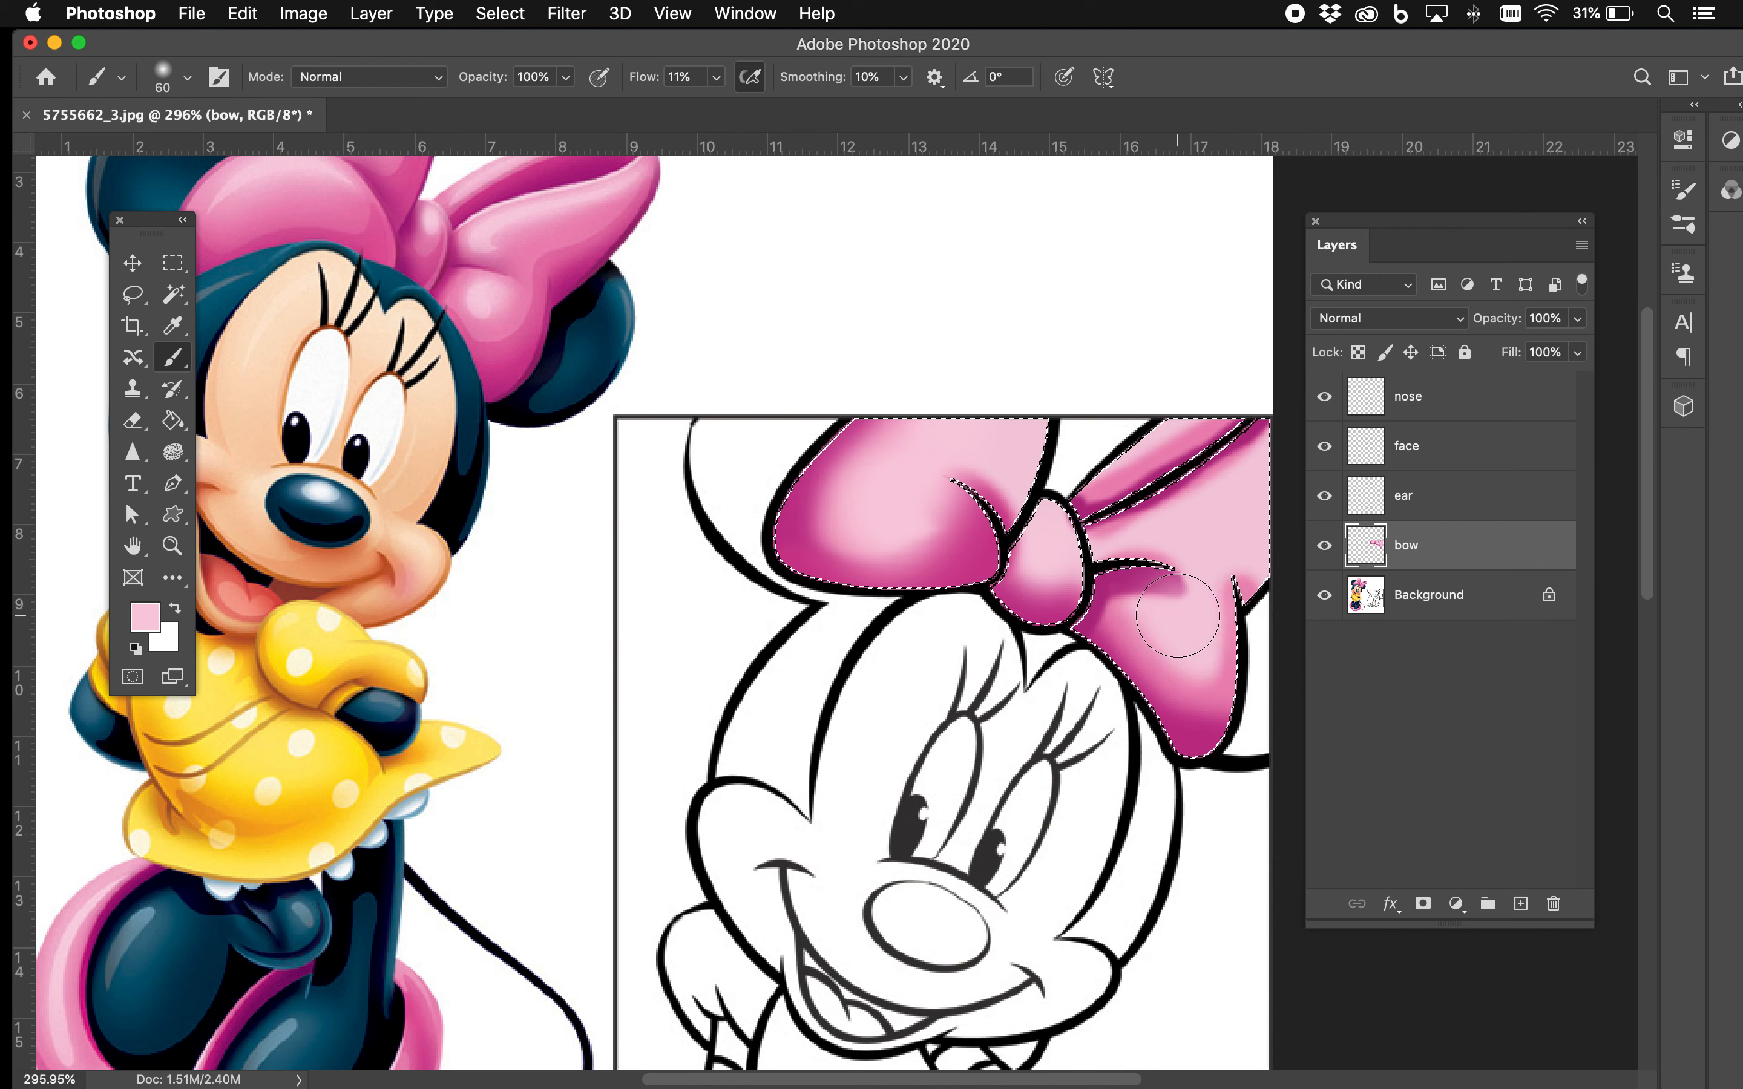
pyautogui.click(1163, 628)
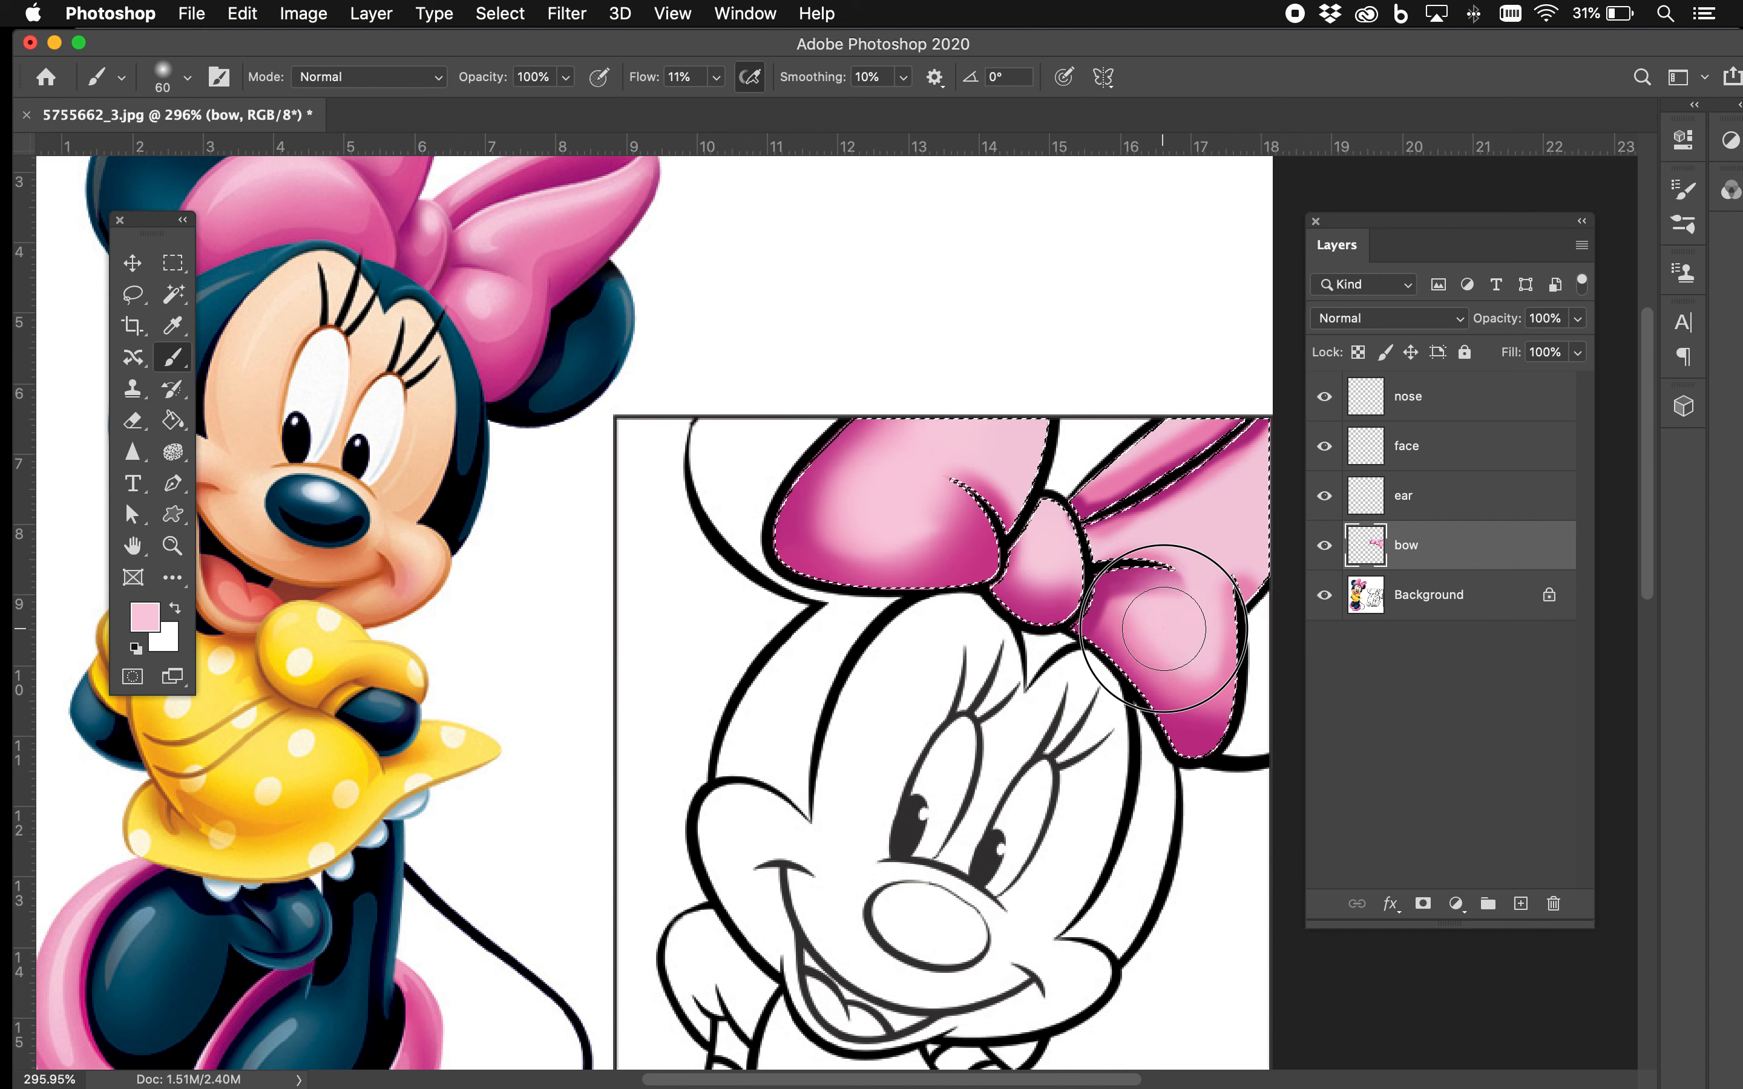
pyautogui.moveTo(1150, 630)
pyautogui.mouseDown()
pyautogui.moveTo(1138, 624)
pyautogui.moveTo(1184, 619)
pyautogui.mouseUp()
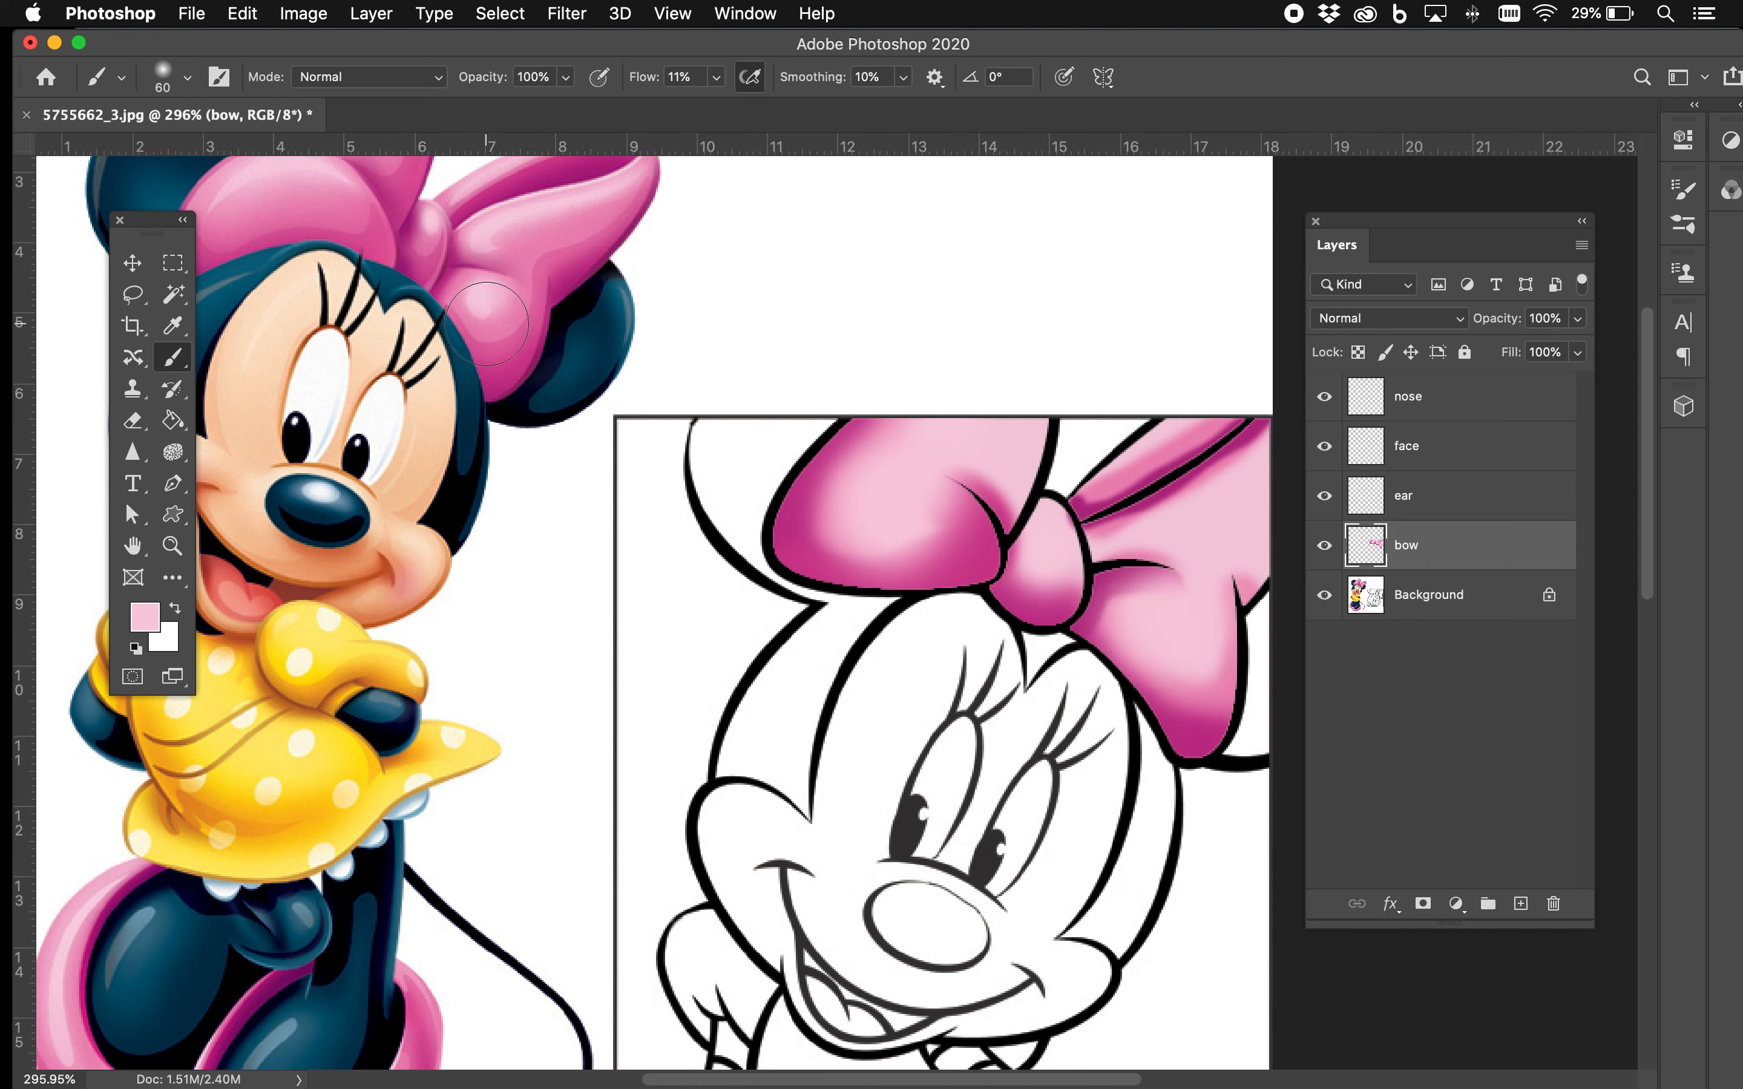
# Step: Rename the ear layer as "ears"
pyautogui.click(1416, 506)
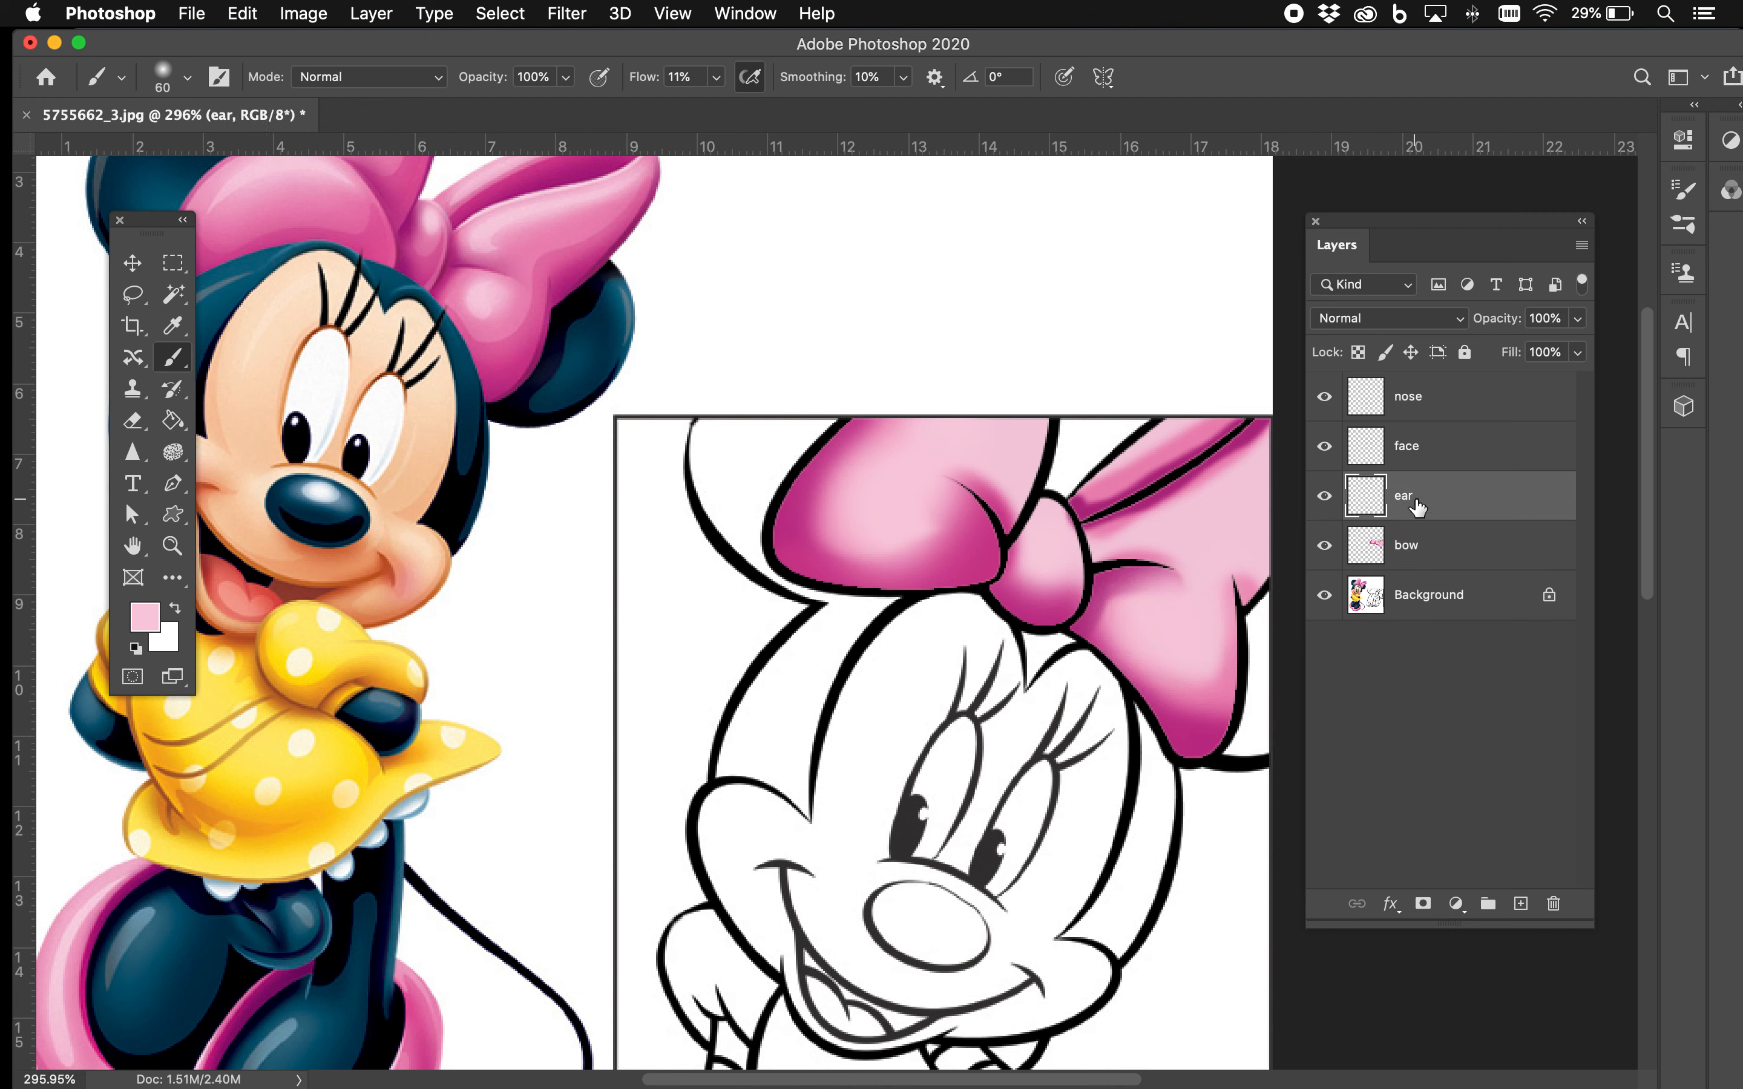
pyautogui.doubleClick(1404, 496)
pyautogui.click(1420, 496)
pyautogui.write('s')
pyautogui.click(1447, 662)
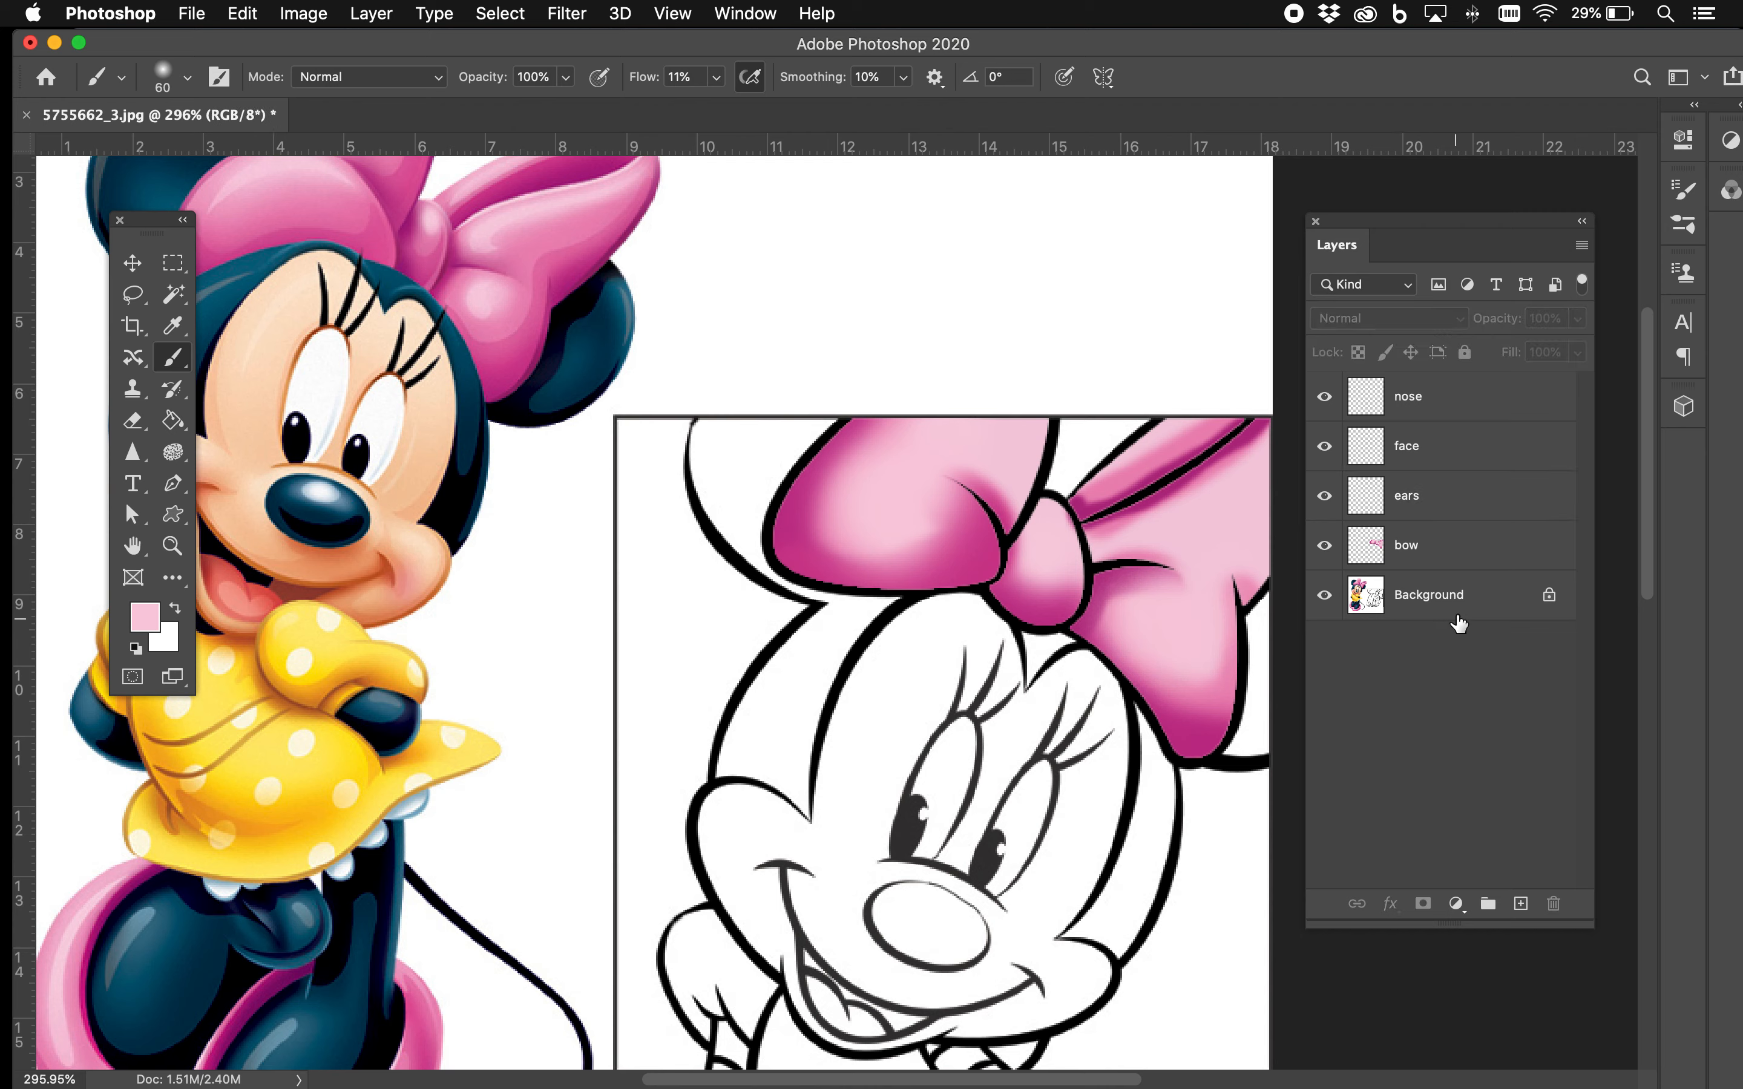
# Step: Select the white areas of both ears and the dark head sections on the Background layer with the Magic Wand
pyautogui.click(1444, 603)
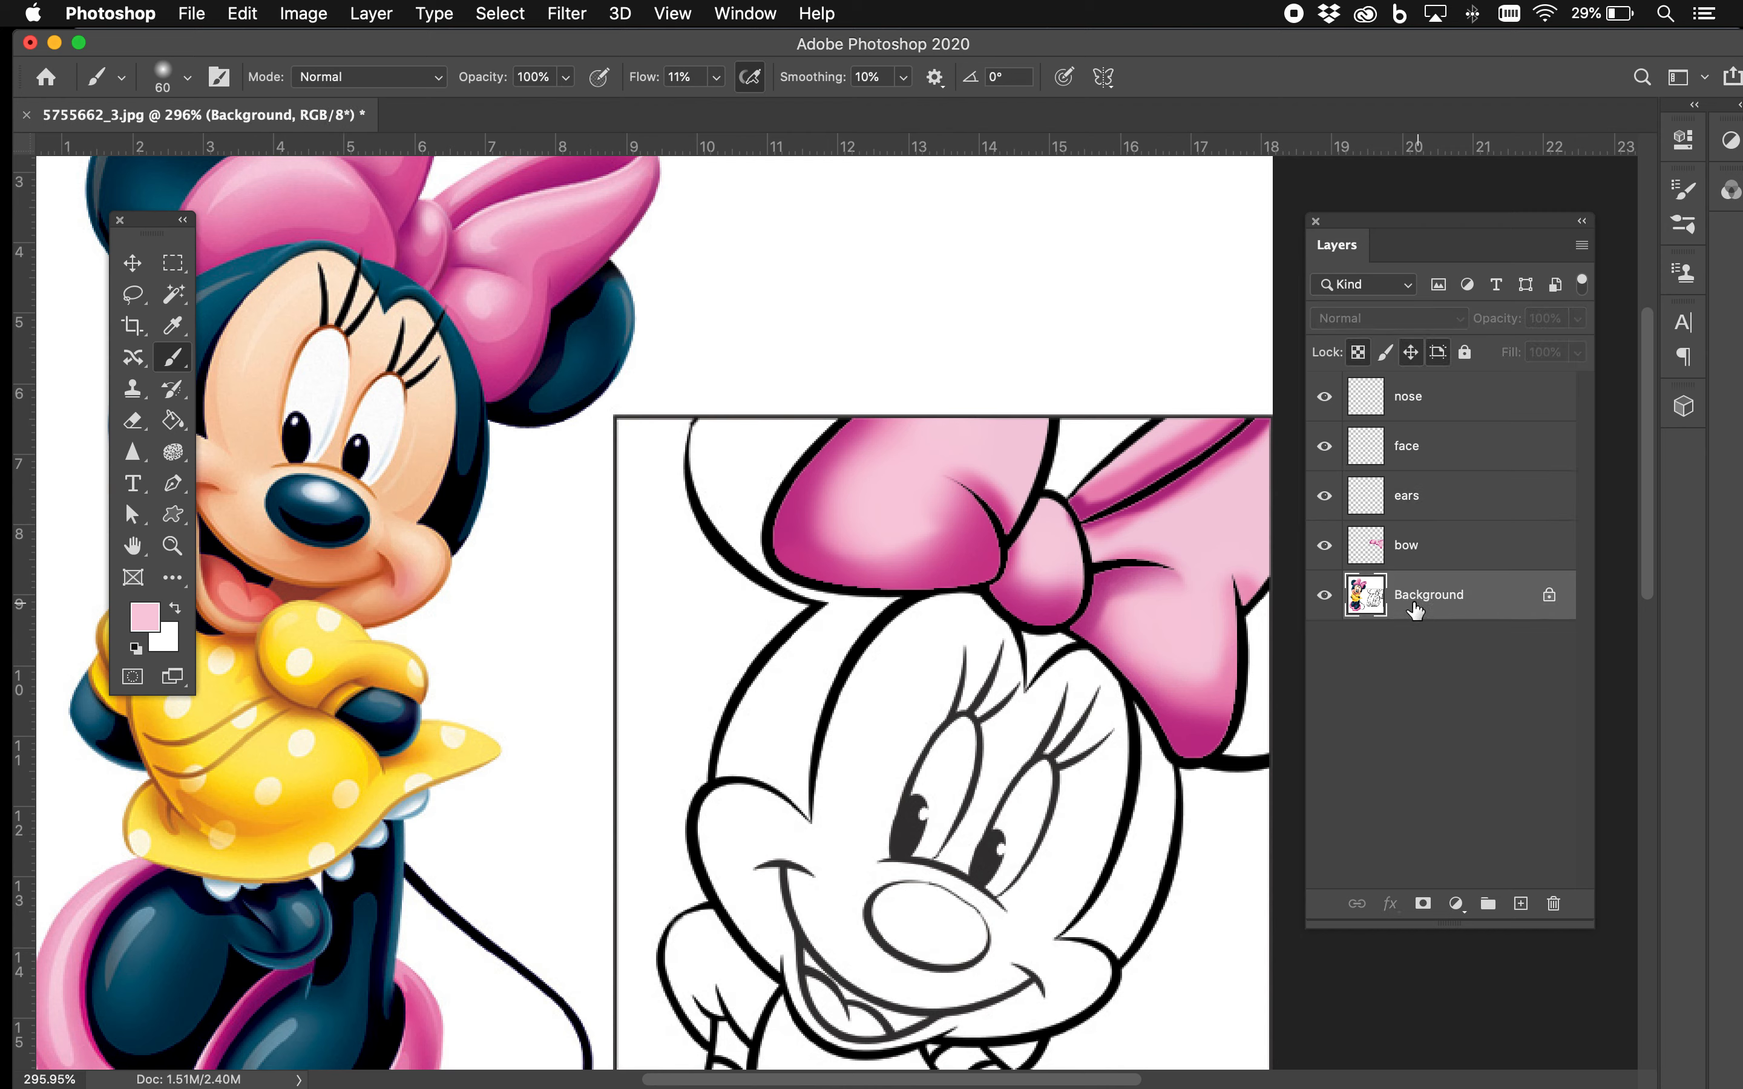
pyautogui.click(174, 297)
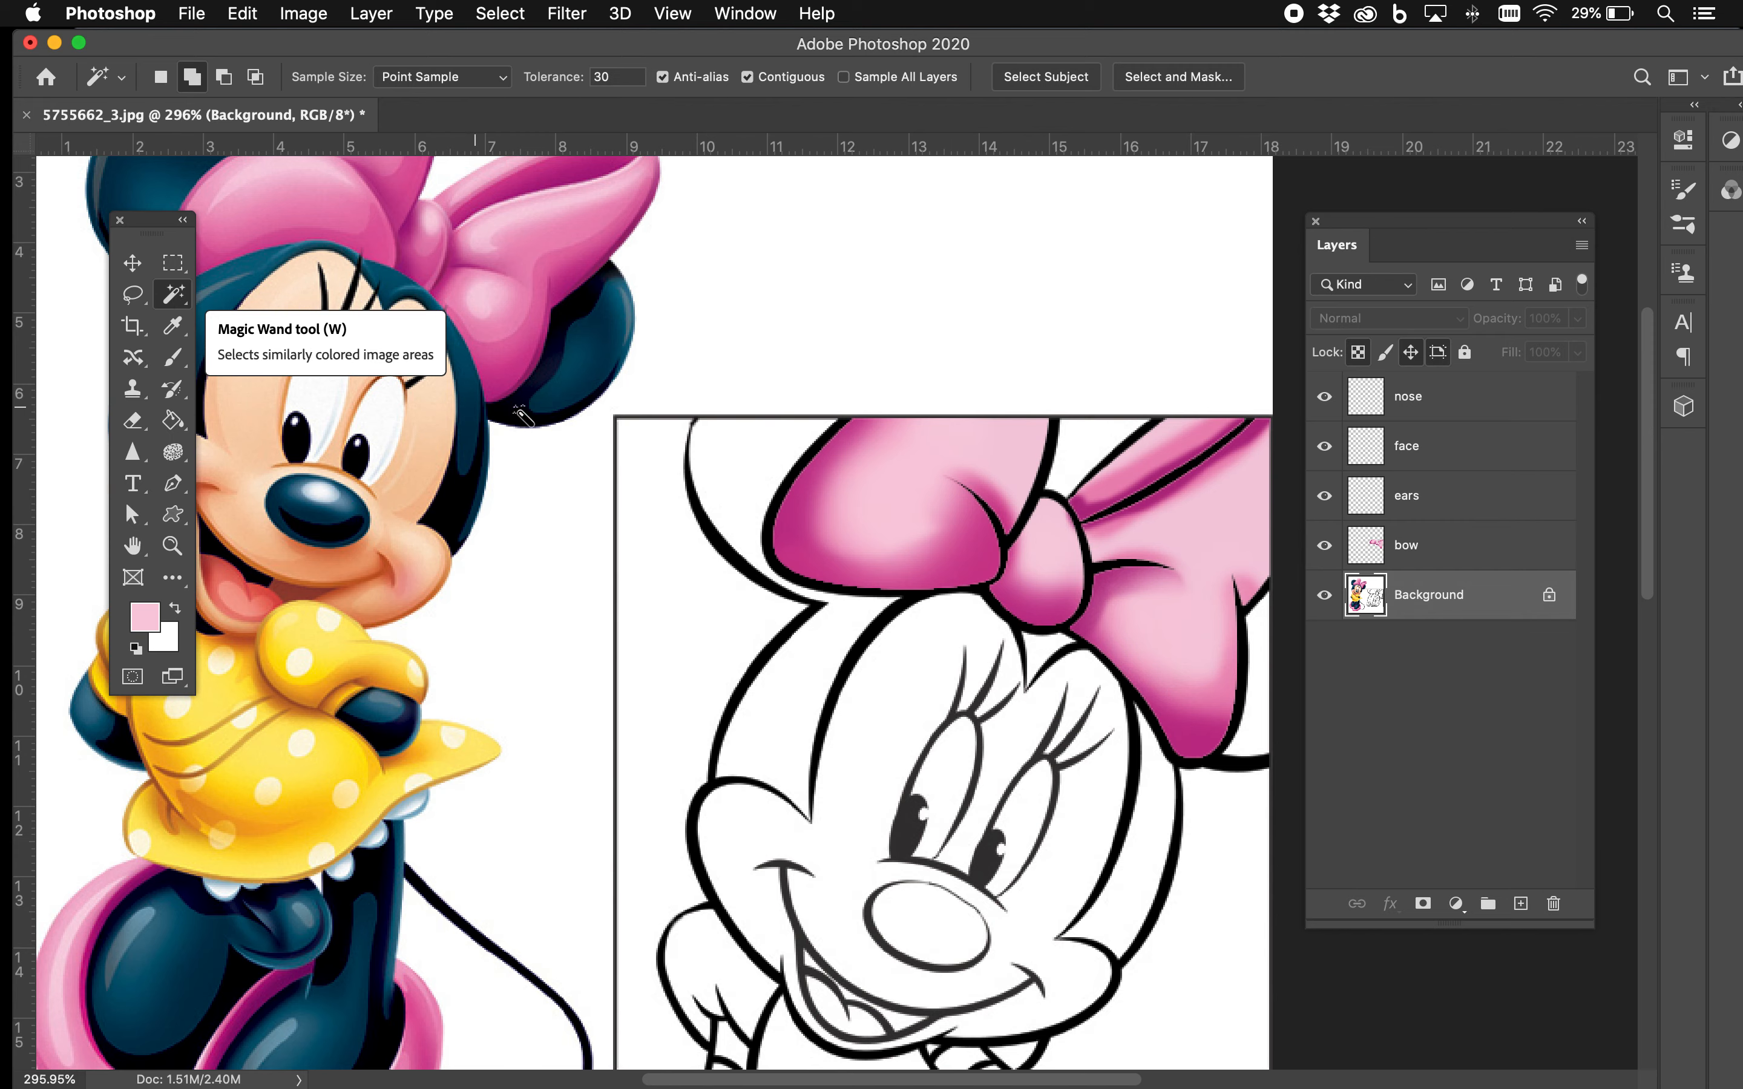
pyautogui.click(735, 462)
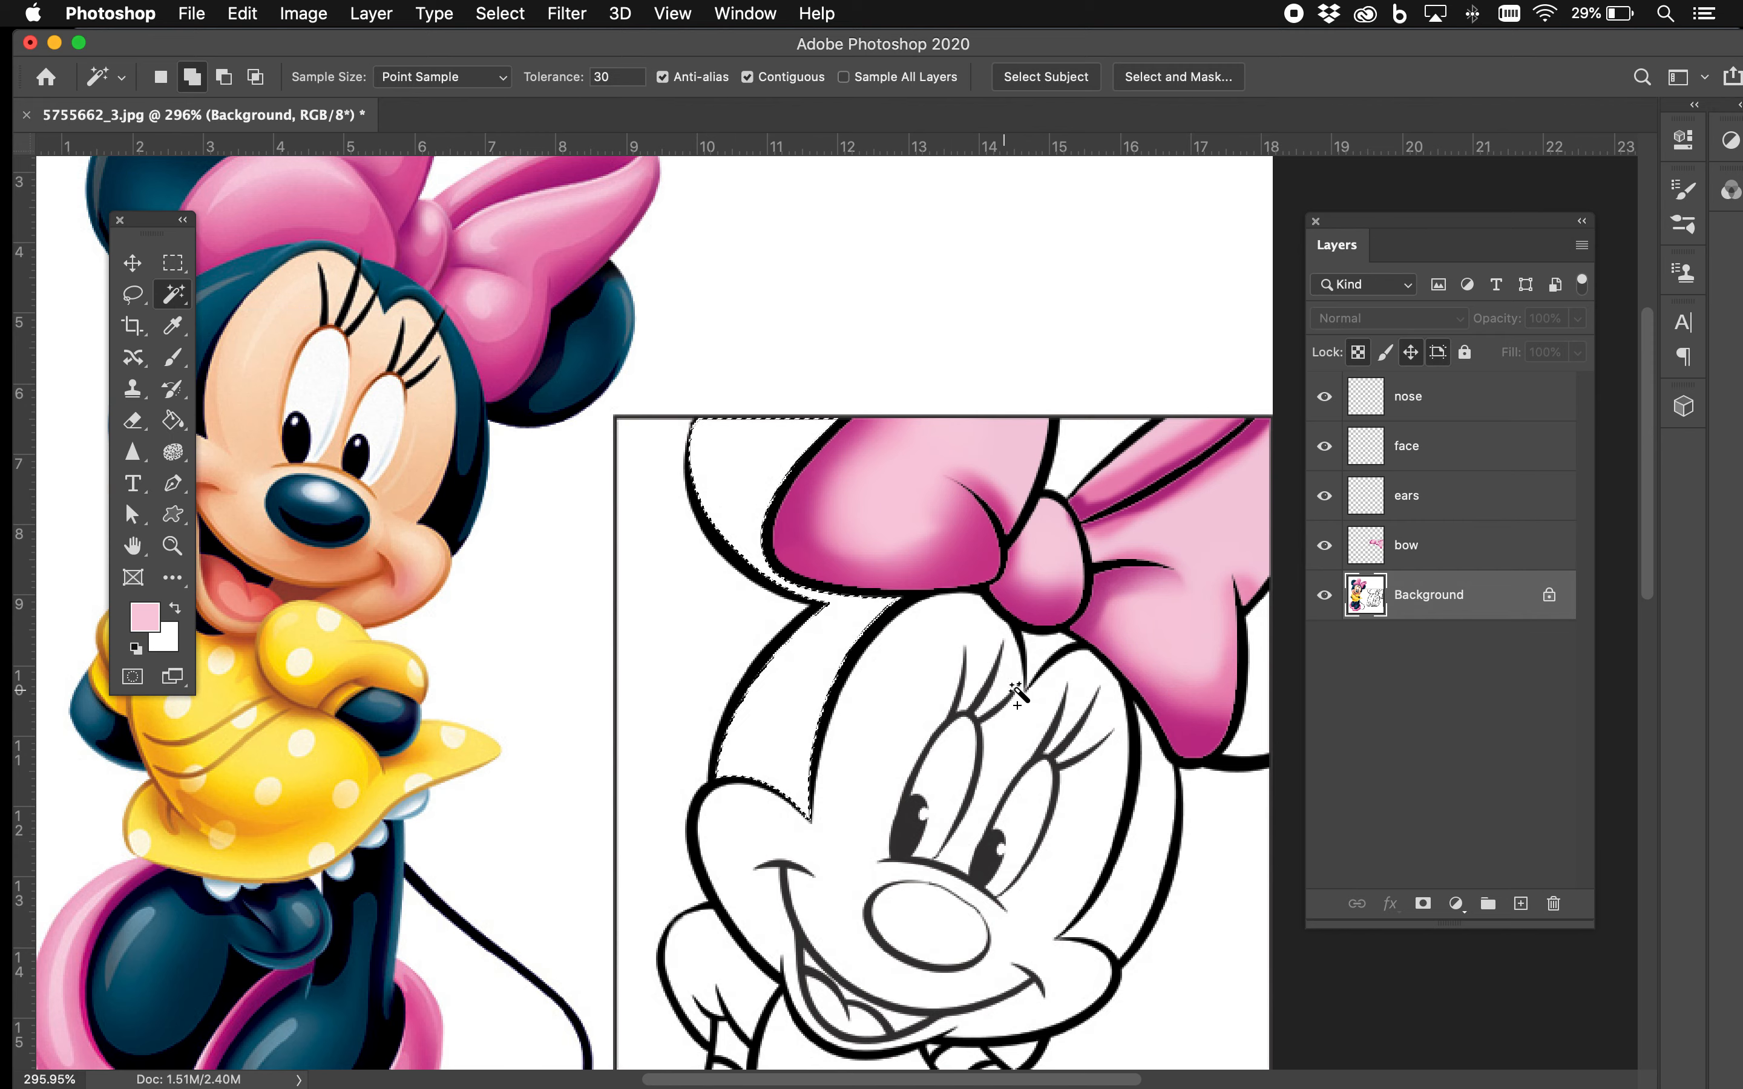
pyautogui.hscroll(2, 1037, 720)
pyautogui.scroll(-1, 1037, 720)
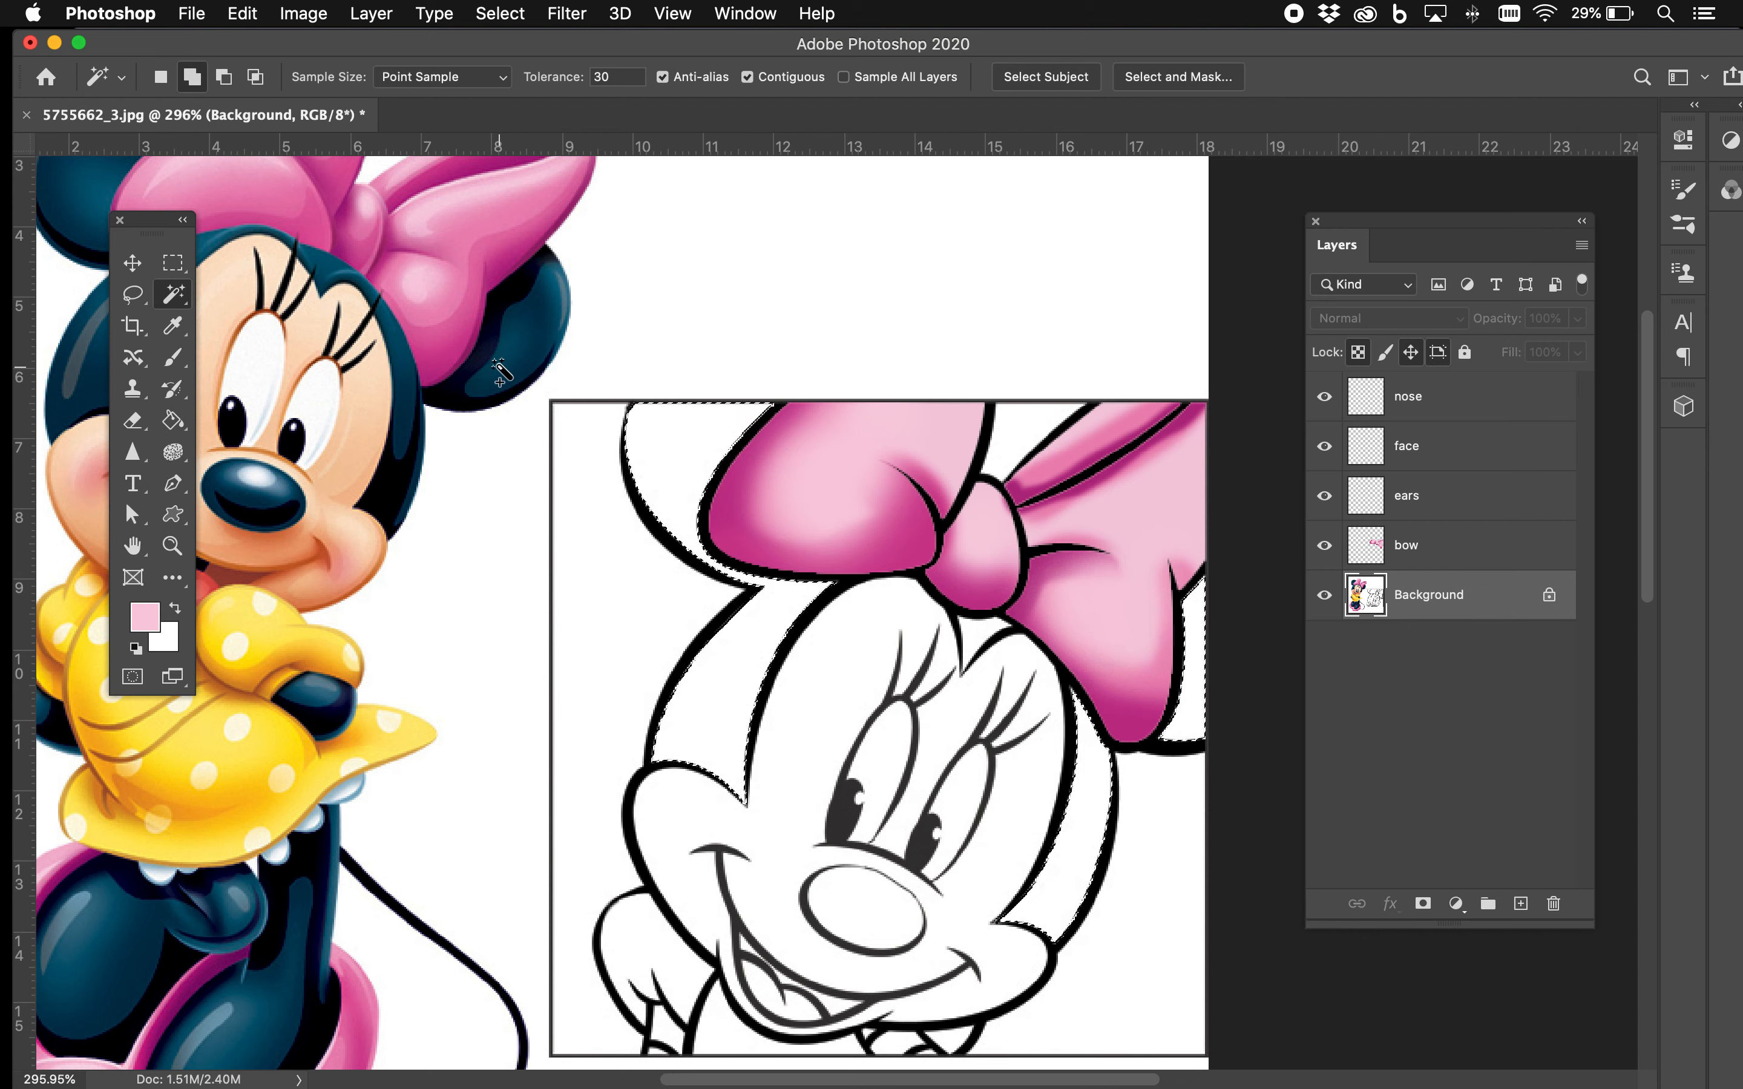
# Step: Fill the selected ear and head areas on the ears layer with dark blue sampled from the reference ear
pyautogui.click(182, 426)
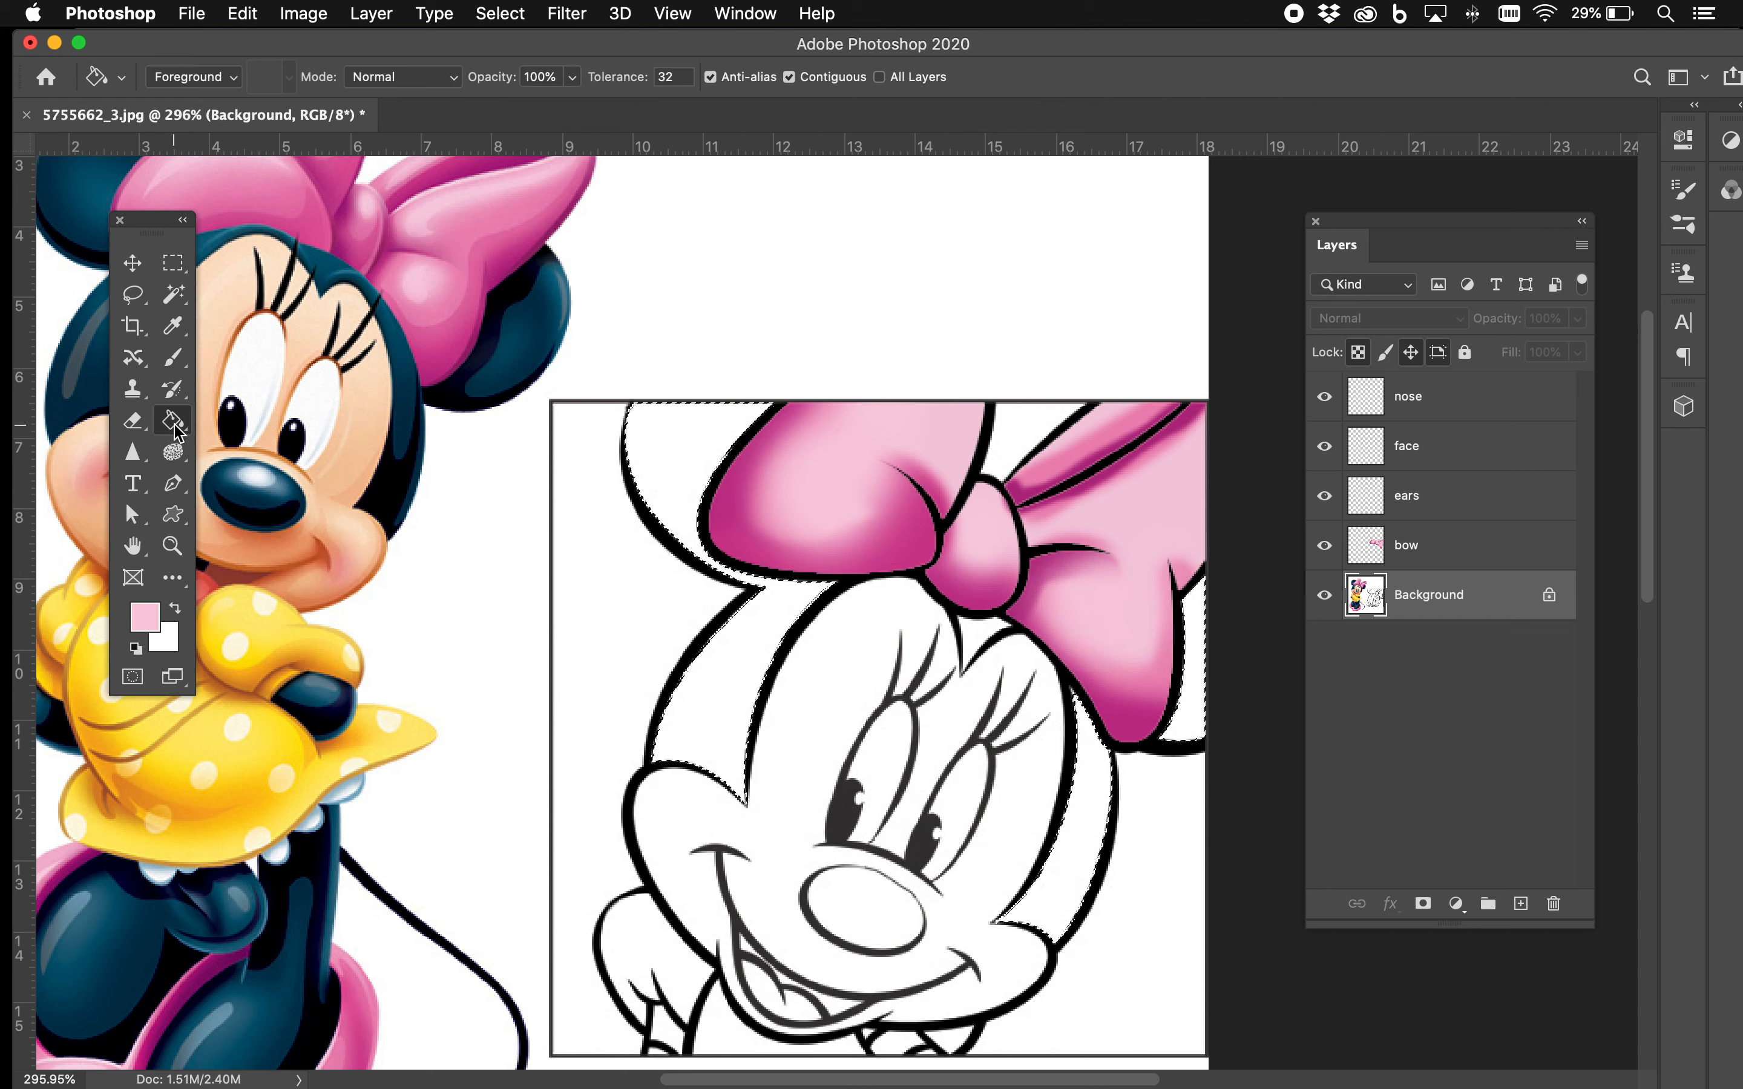
pyautogui.keyDown('alt'); pyautogui.click(520, 355); pyautogui.keyUp('alt')
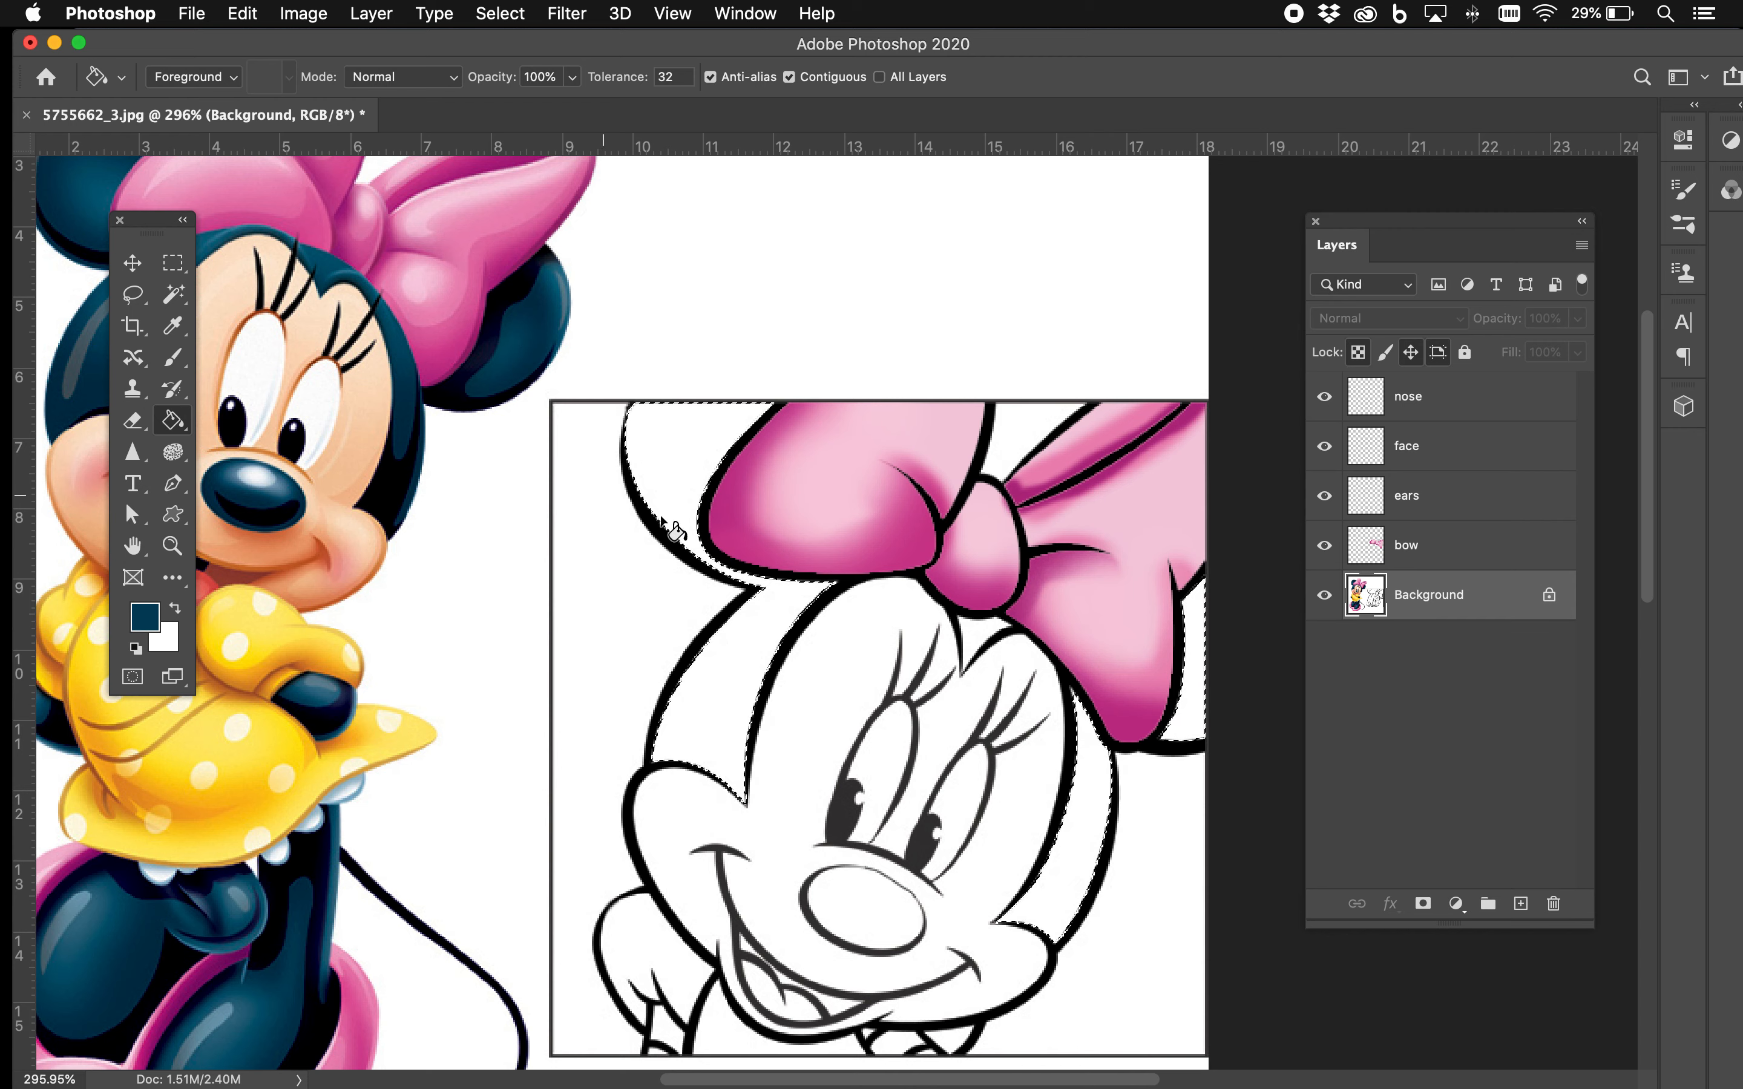
pyautogui.click(1444, 503)
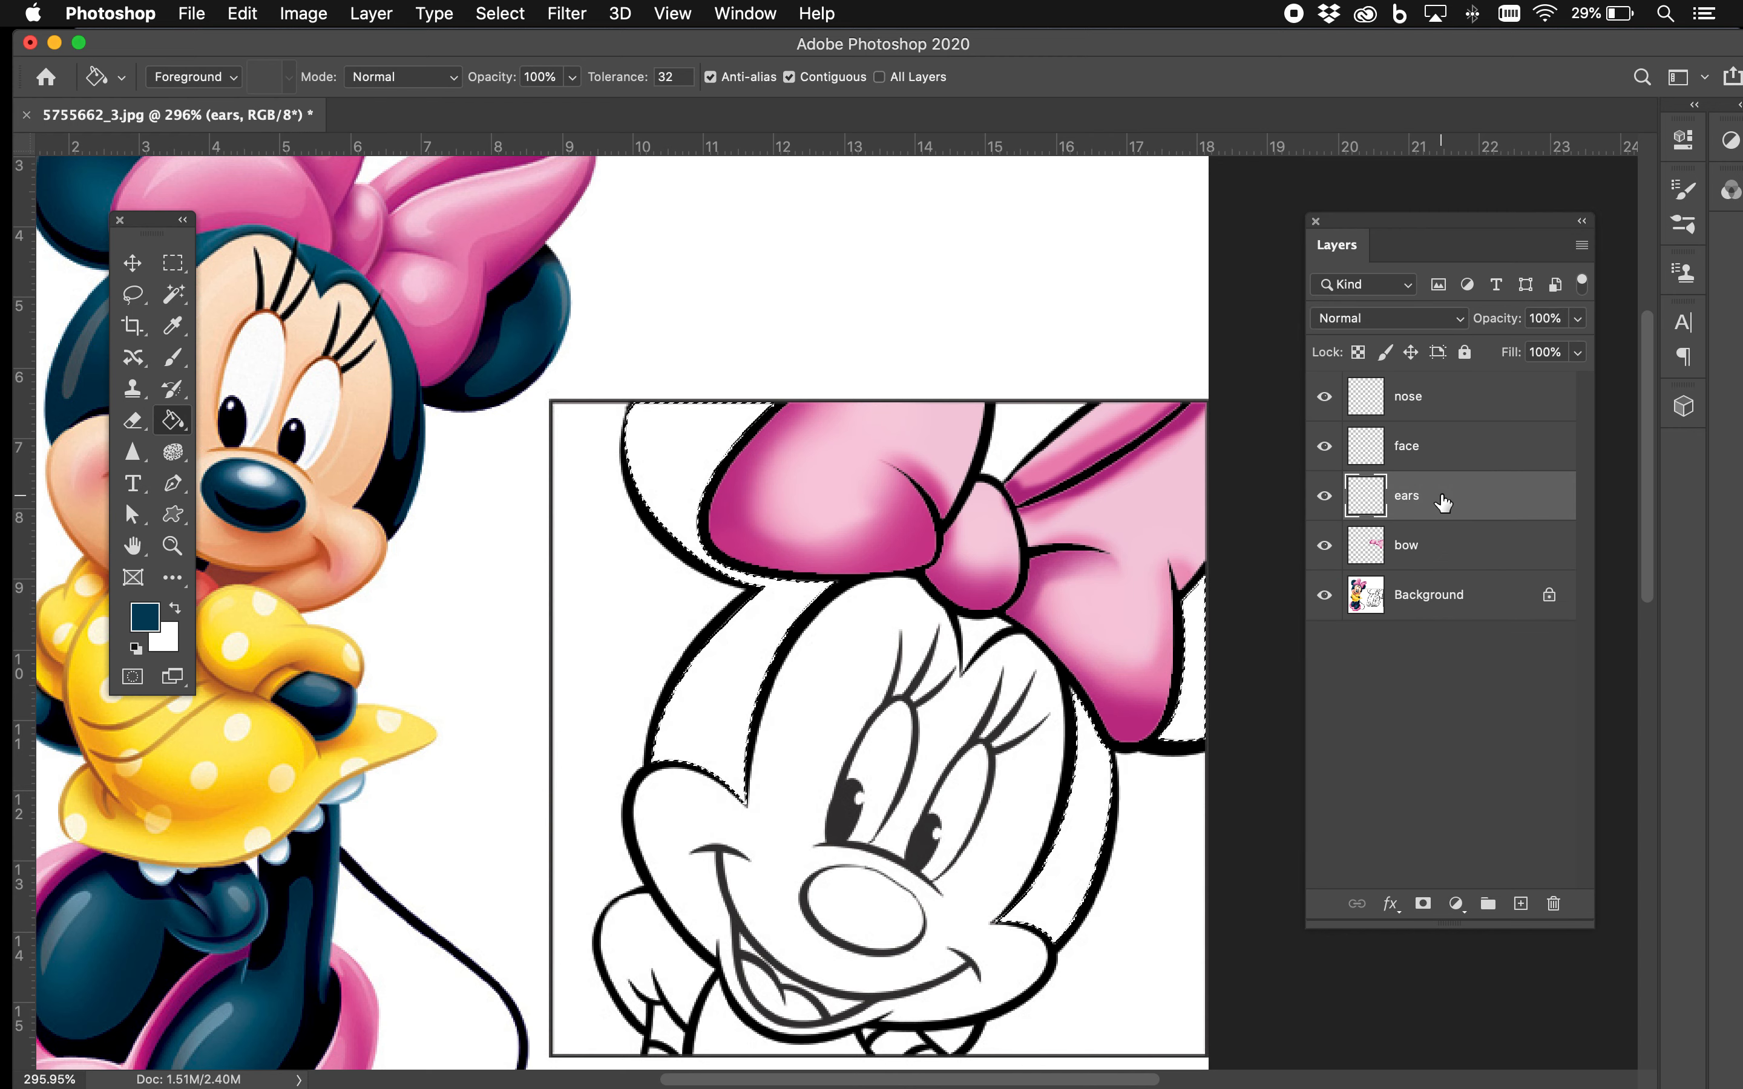
pyautogui.click(733, 668)
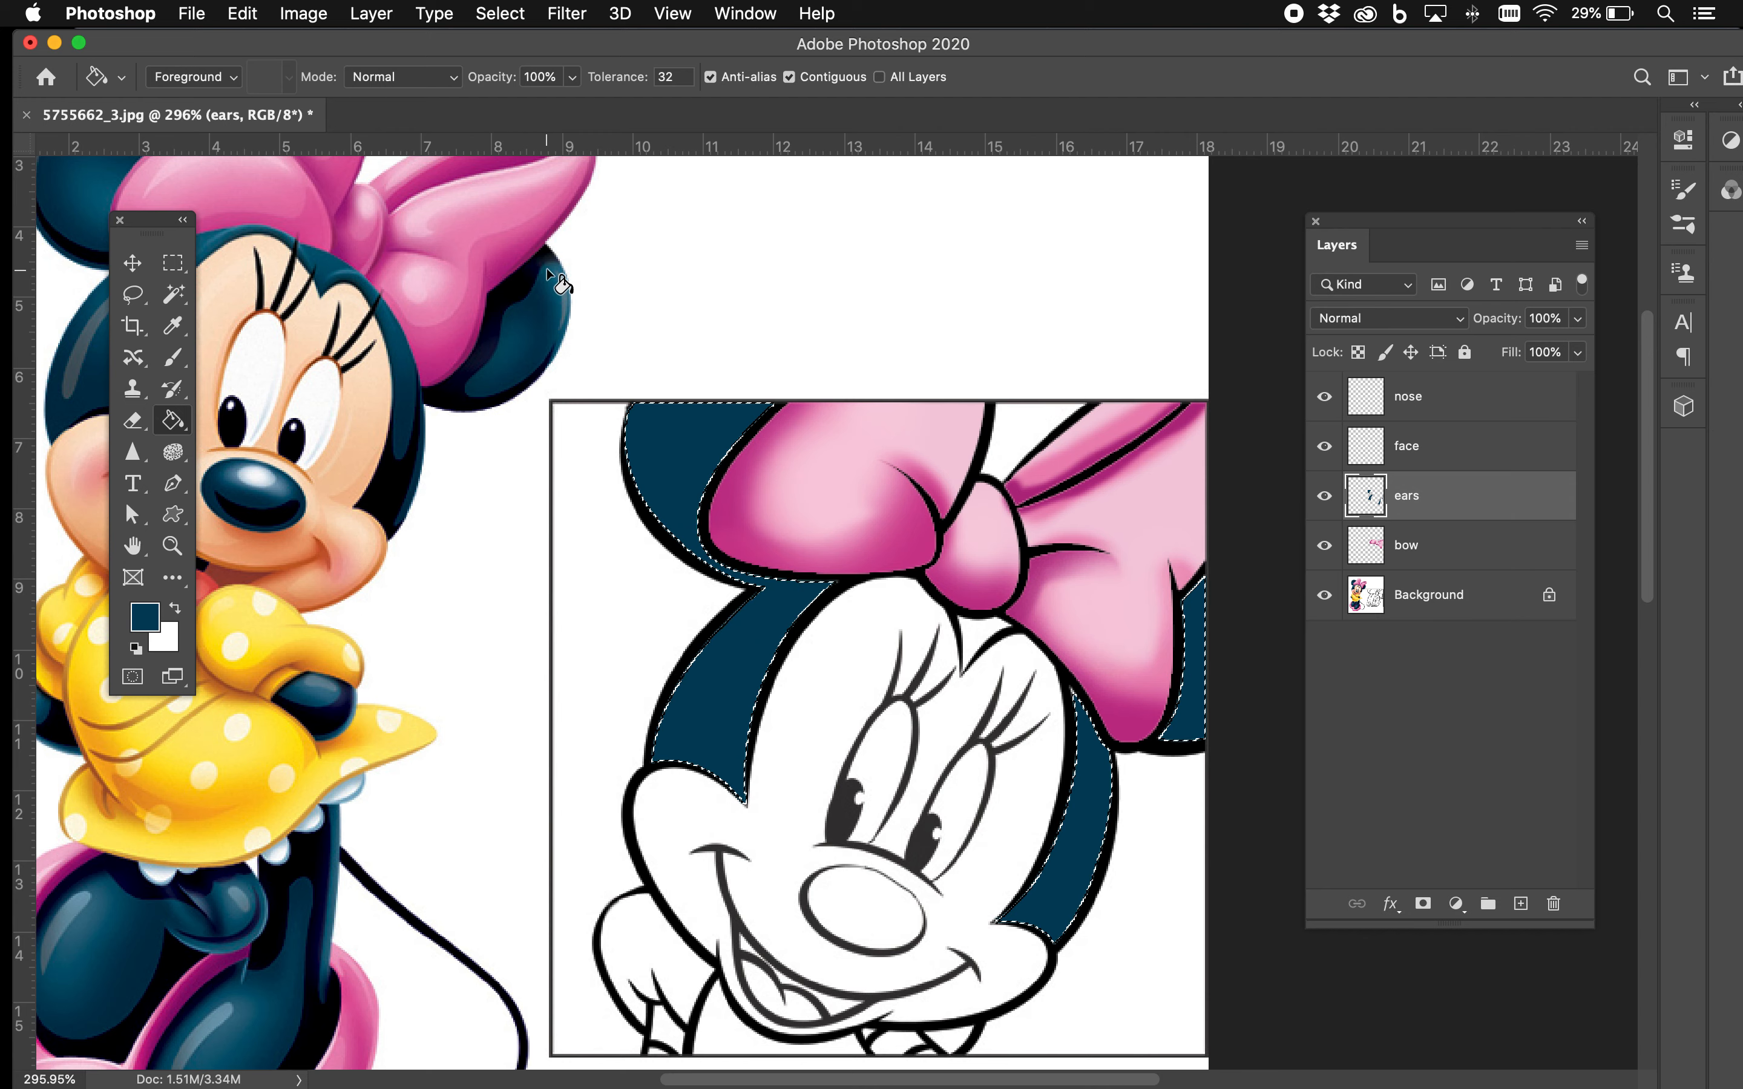
# Step: Shade the lower ends of the head sections with default black using a 60 px, 100% hardness brush, and undo the last two strokes
pyautogui.click(175, 360)
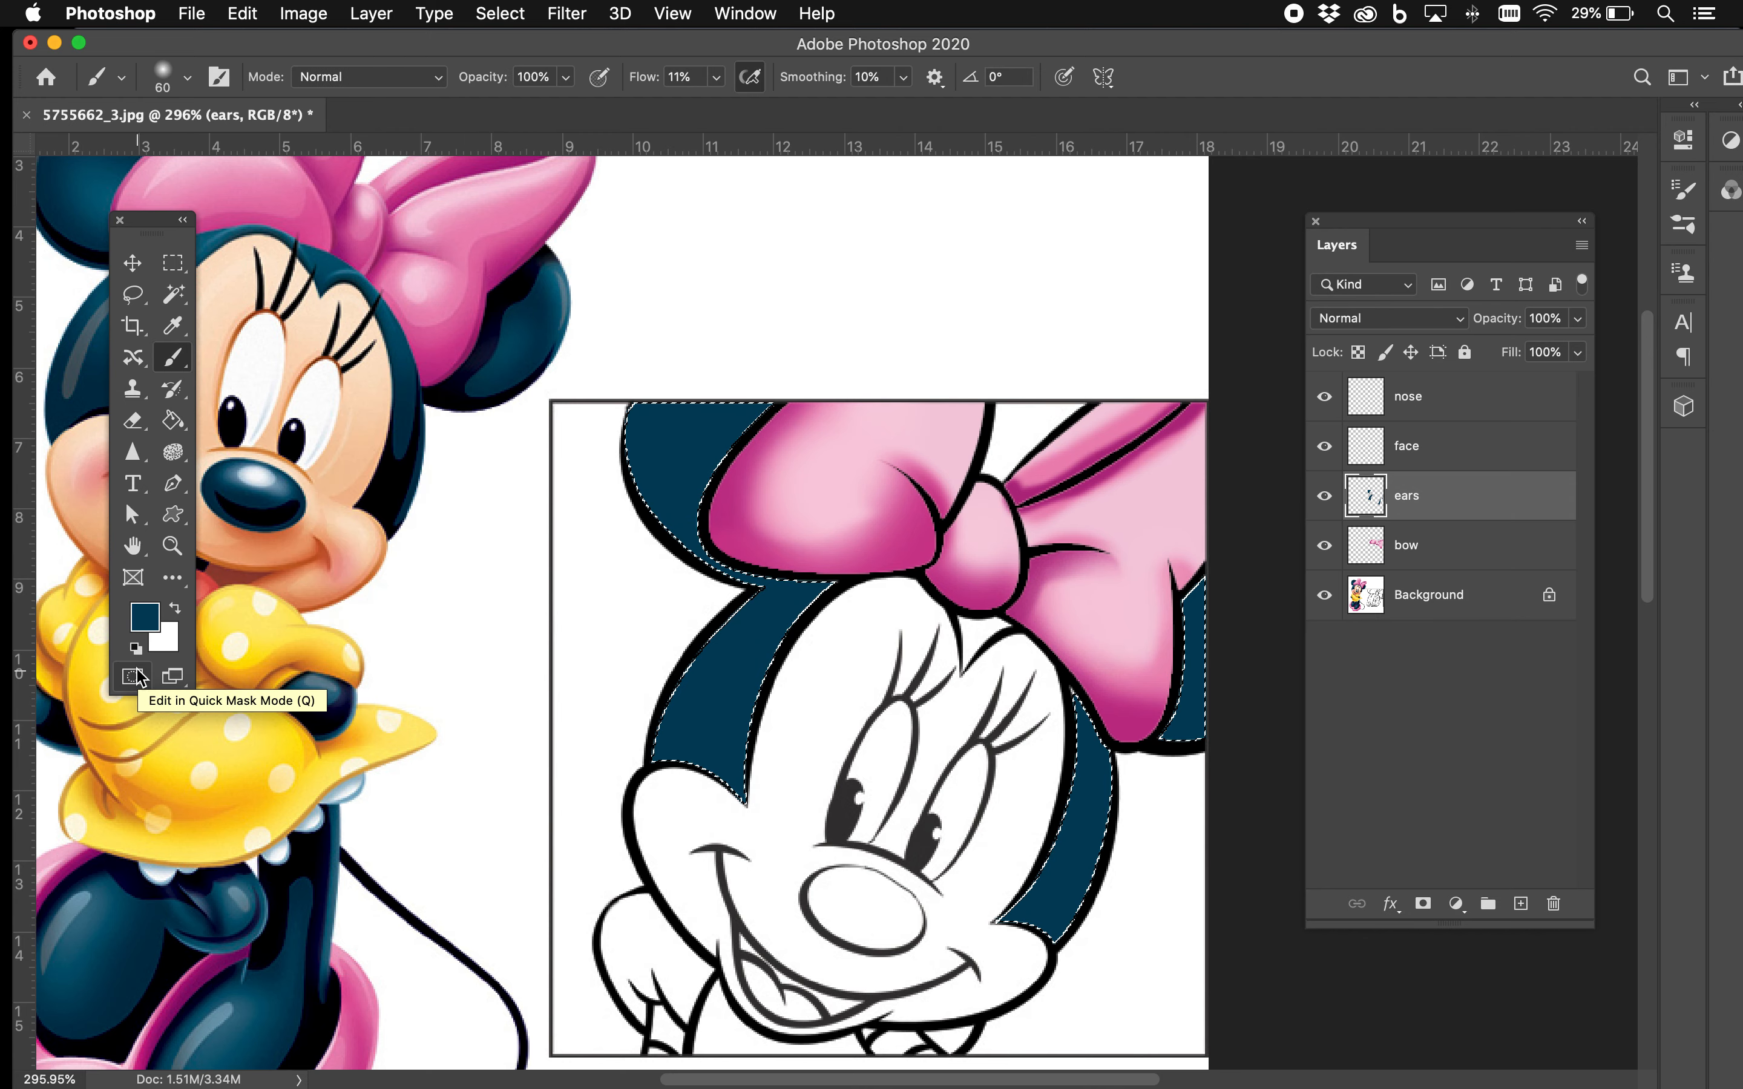
pyautogui.click(136, 647)
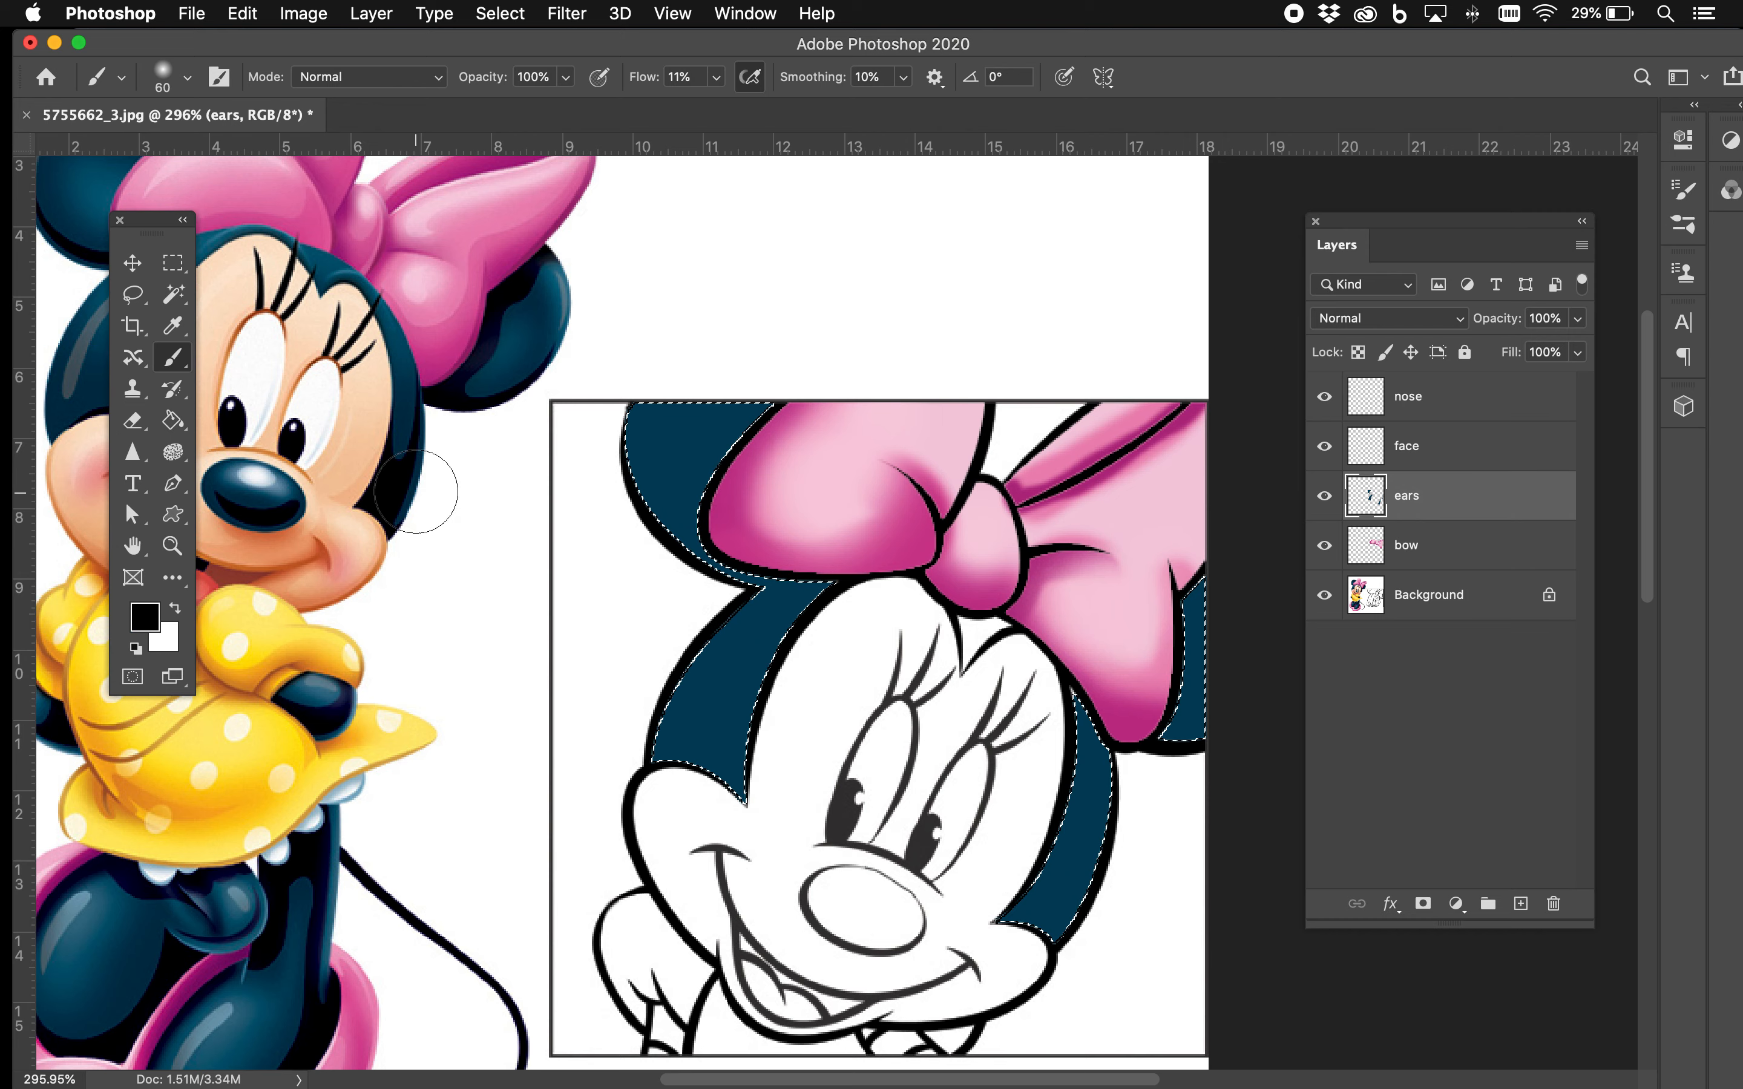
pyautogui.click(188, 78)
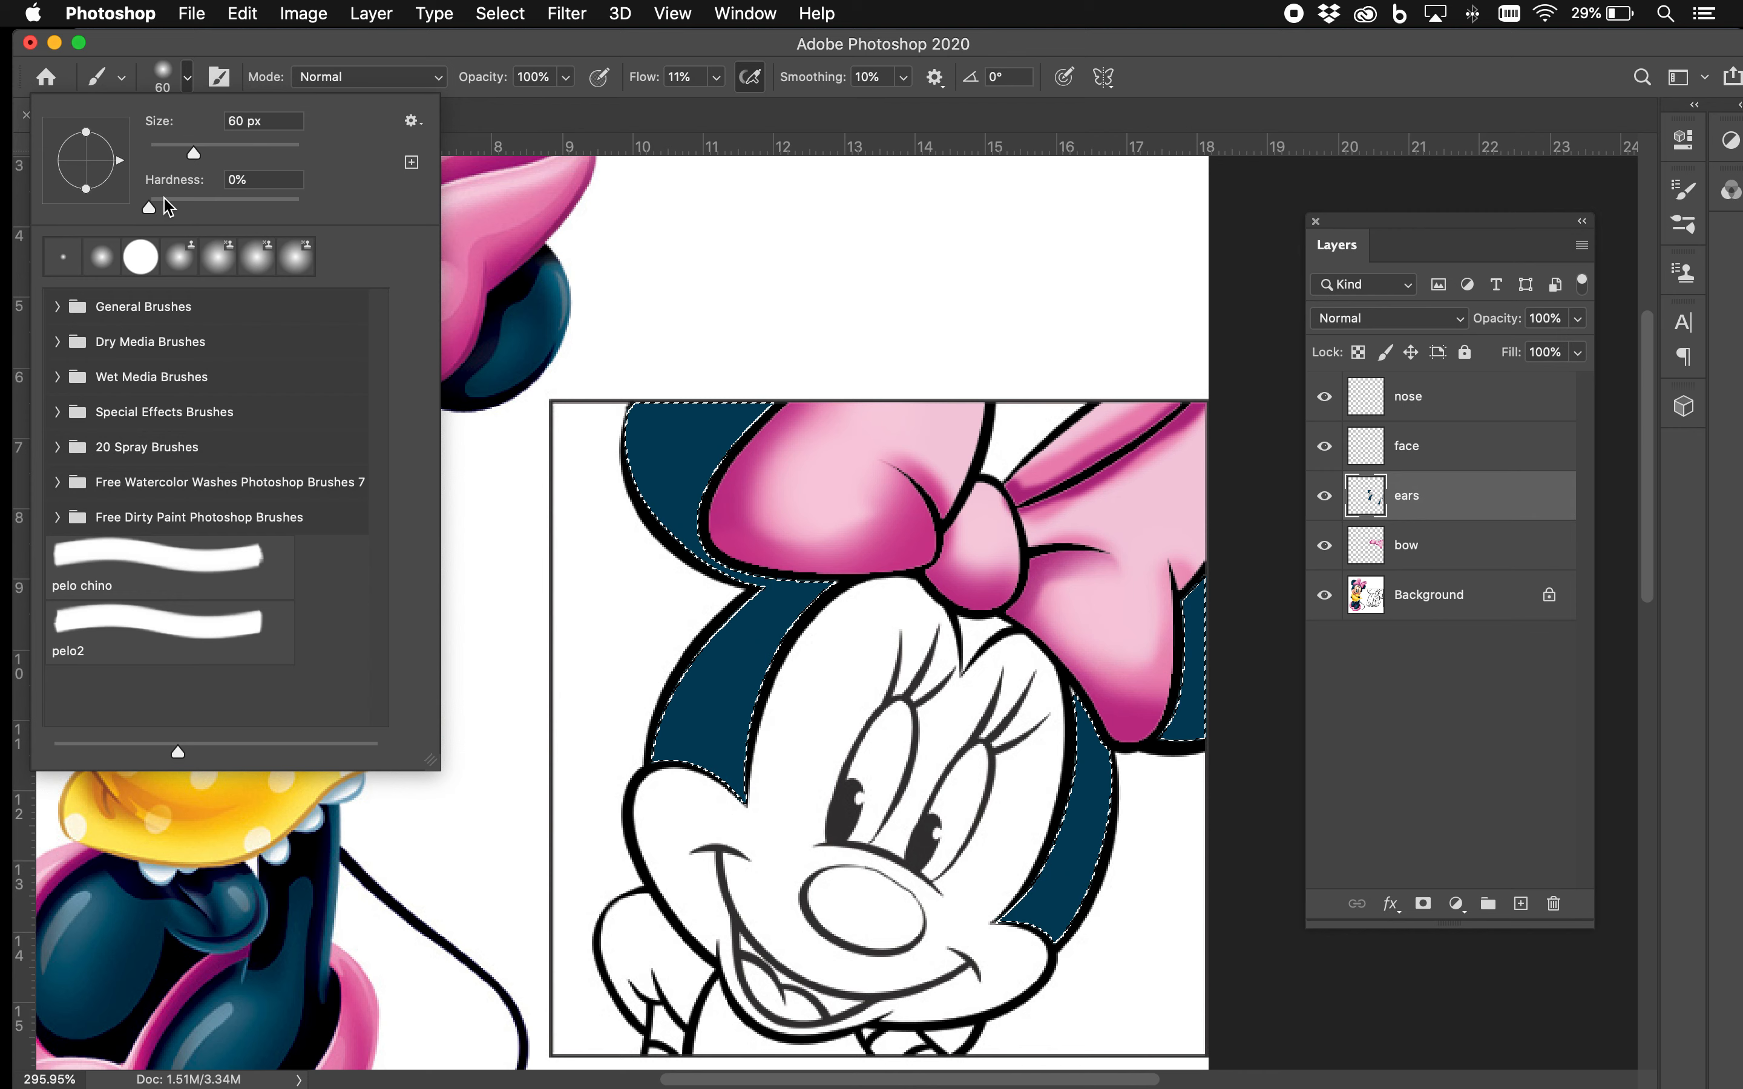
pyautogui.moveTo(151, 208); pyautogui.dragTo(326, 214)
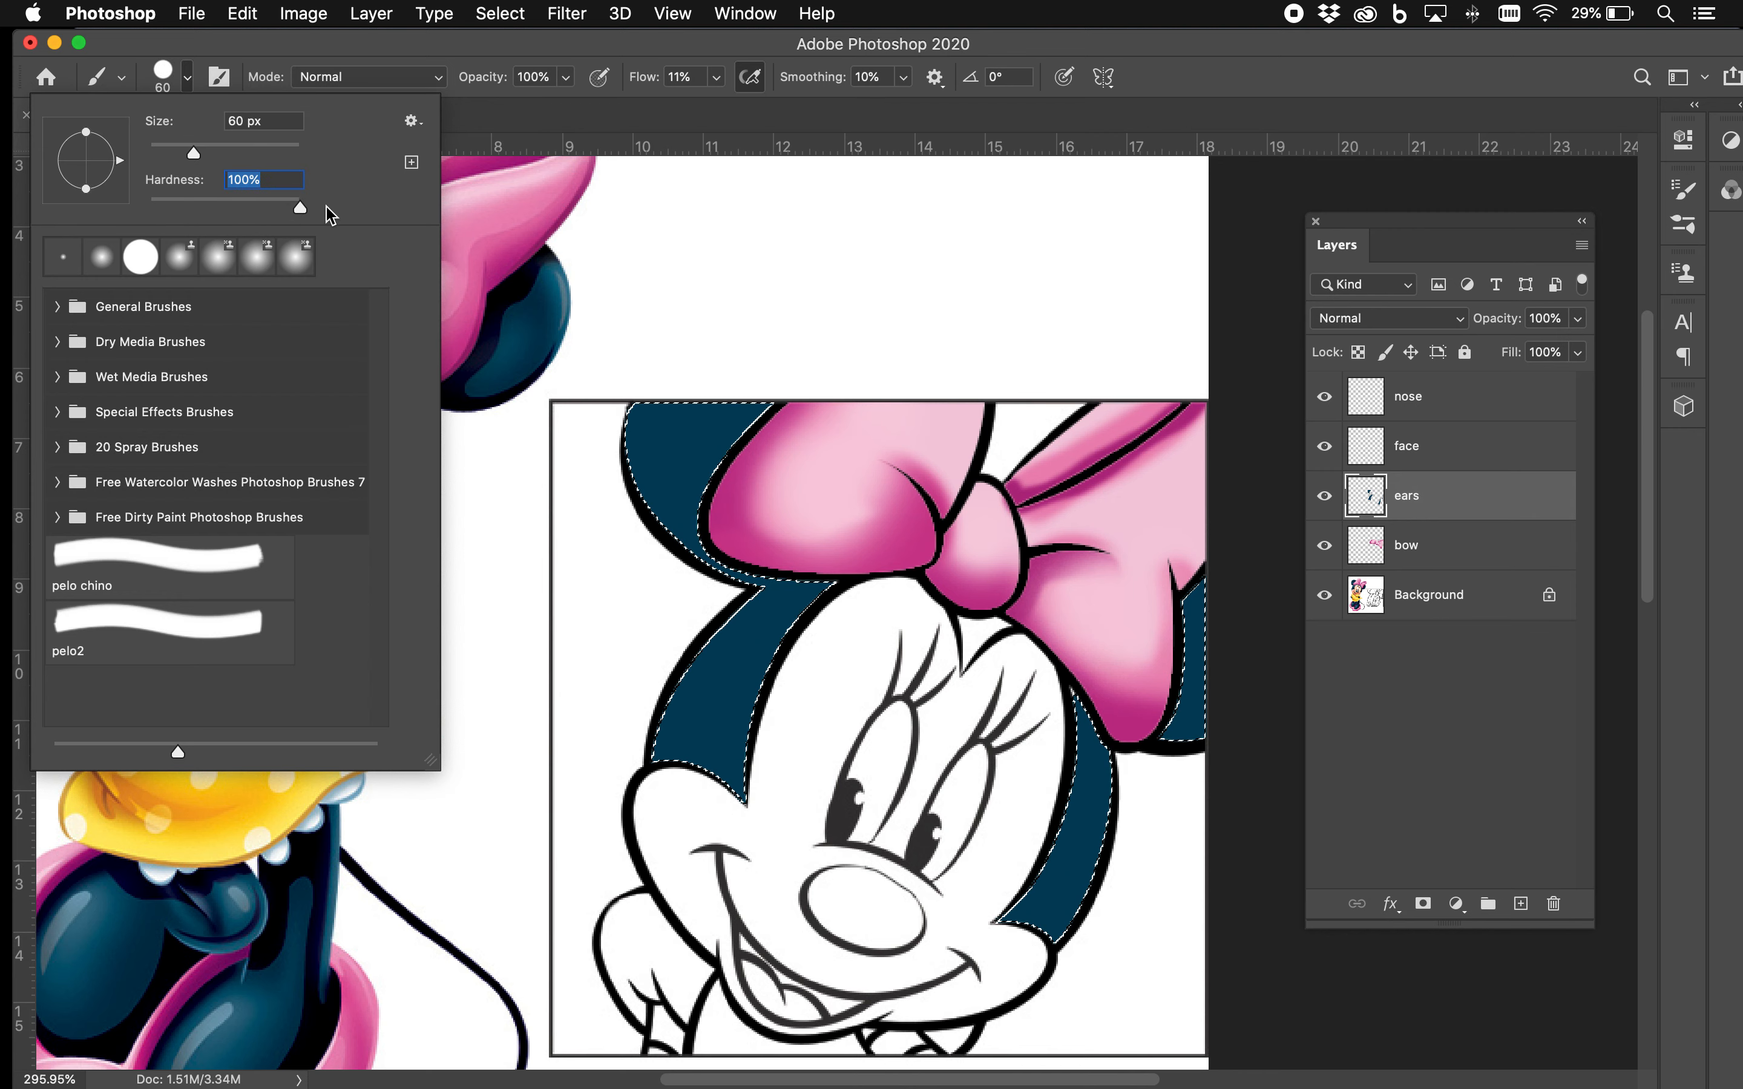
pyautogui.click(713, 273)
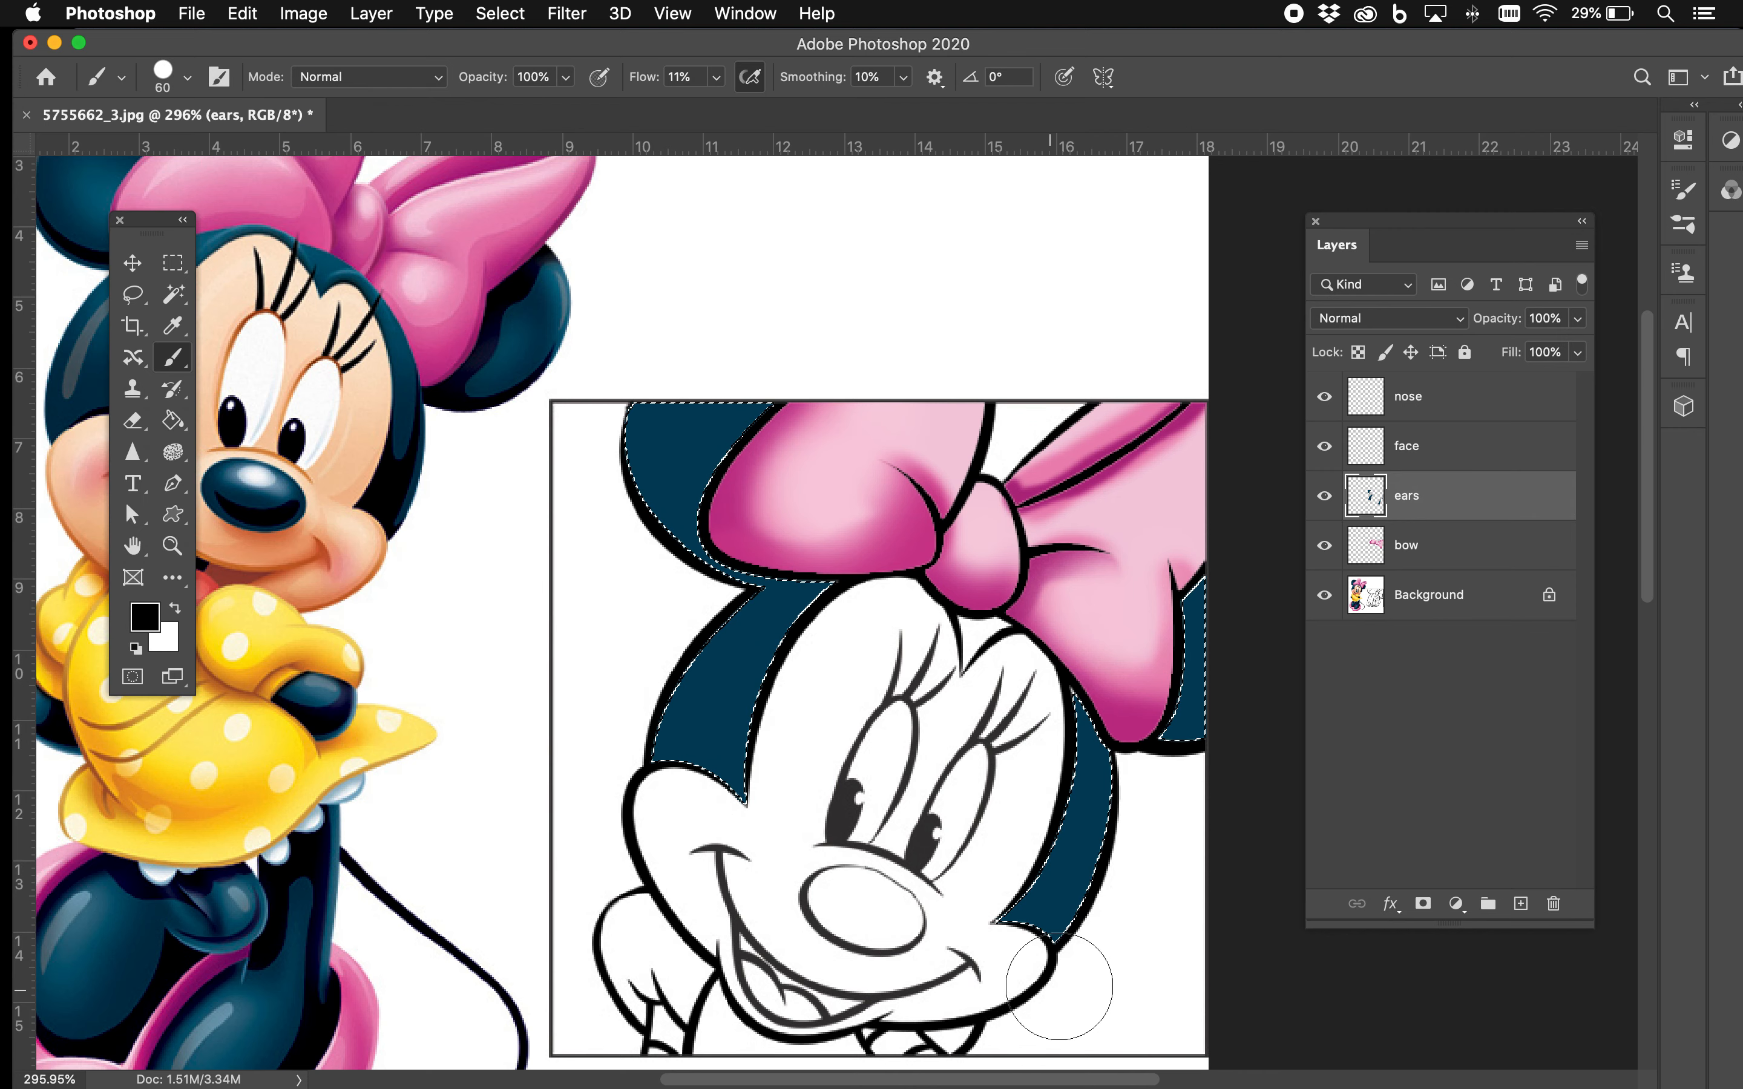
pyautogui.moveTo(1056, 954)
pyautogui.mouseDown()
pyautogui.moveTo(1031, 962)
pyautogui.moveTo(1009, 914)
pyautogui.mouseUp()
pyautogui.moveTo(674, 790)
pyautogui.mouseDown()
pyautogui.moveTo(692, 805)
pyautogui.moveTo(636, 747)
pyautogui.moveTo(666, 644)
pyautogui.moveTo(724, 597)
pyautogui.moveTo(712, 504)
pyautogui.mouseUp()
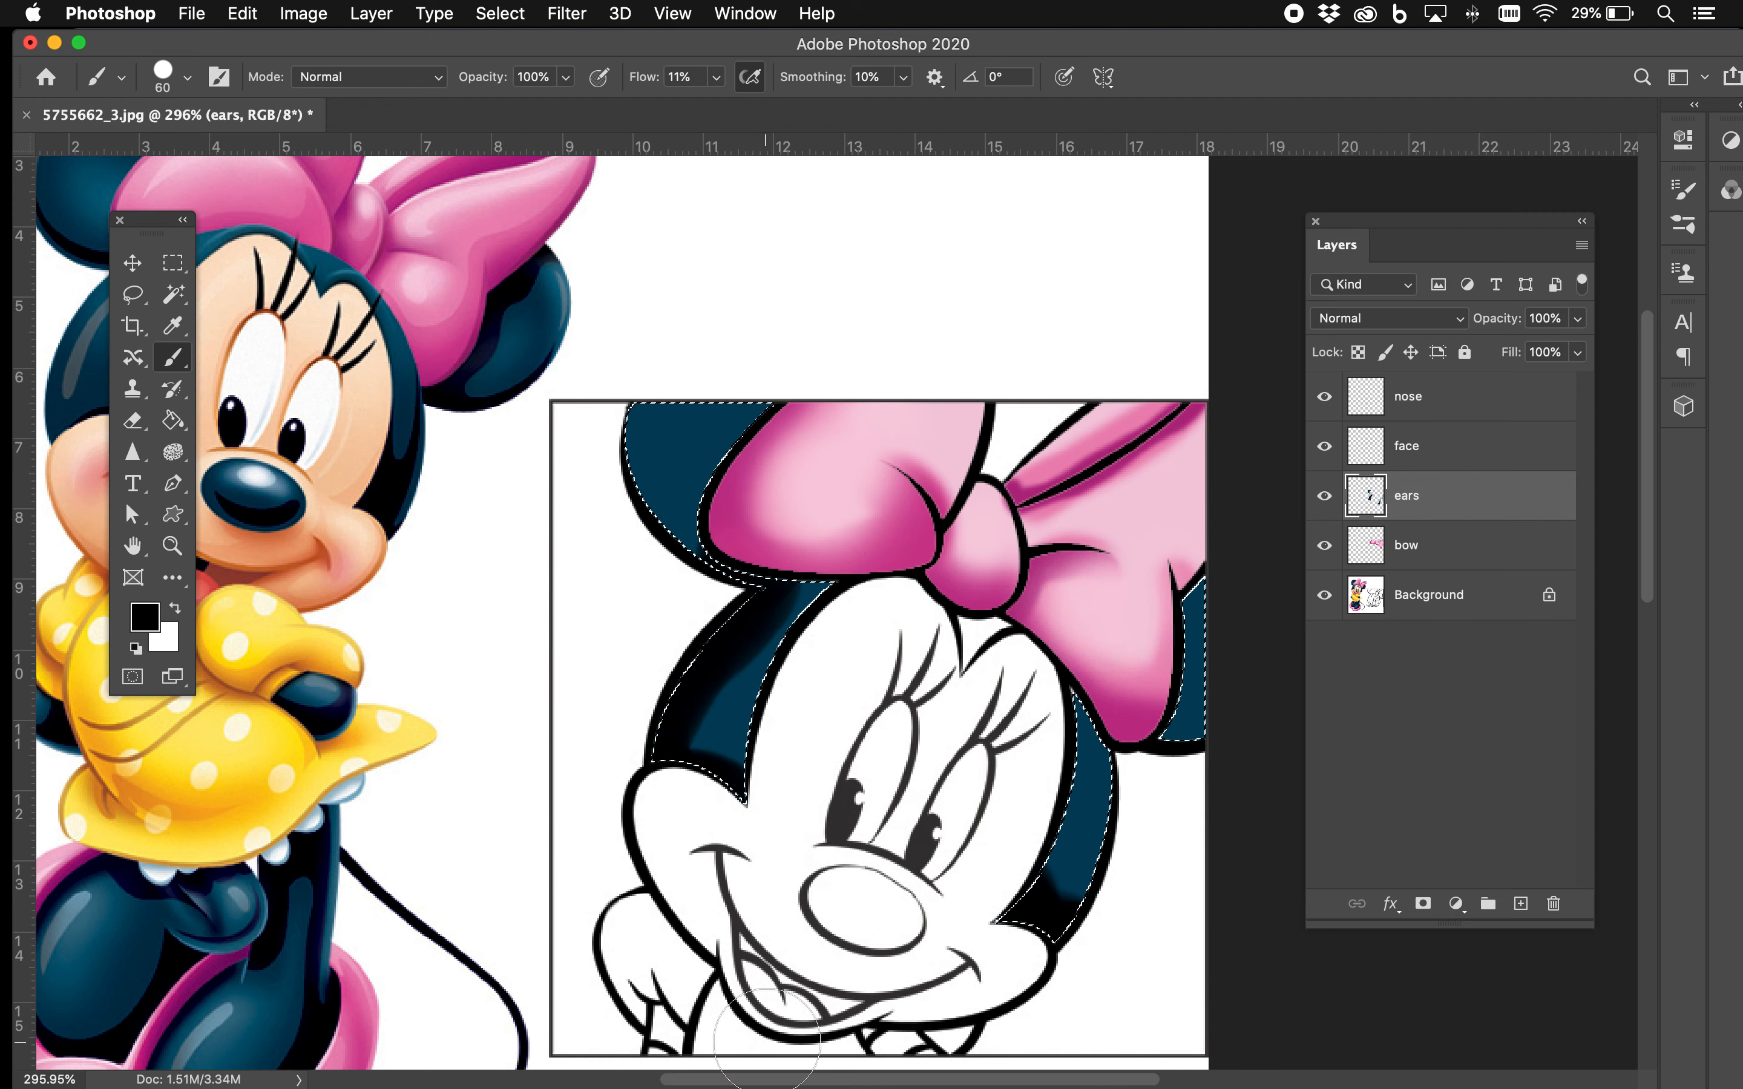
pyautogui.press('super+z')
pyautogui.press('super+z')
# Step: Turn off airbrush build-up, set the flow to 100%, and darken the right ear and upper right head section beside the bow in black
pyautogui.click(749, 77)
pyautogui.click(716, 77)
pyautogui.moveTo(664, 101); pyautogui.dragTo(785, 101)
pyautogui.moveTo(1151, 598); pyautogui.dragTo(1195, 775)
pyautogui.moveTo(1080, 670); pyautogui.dragTo(1134, 741)
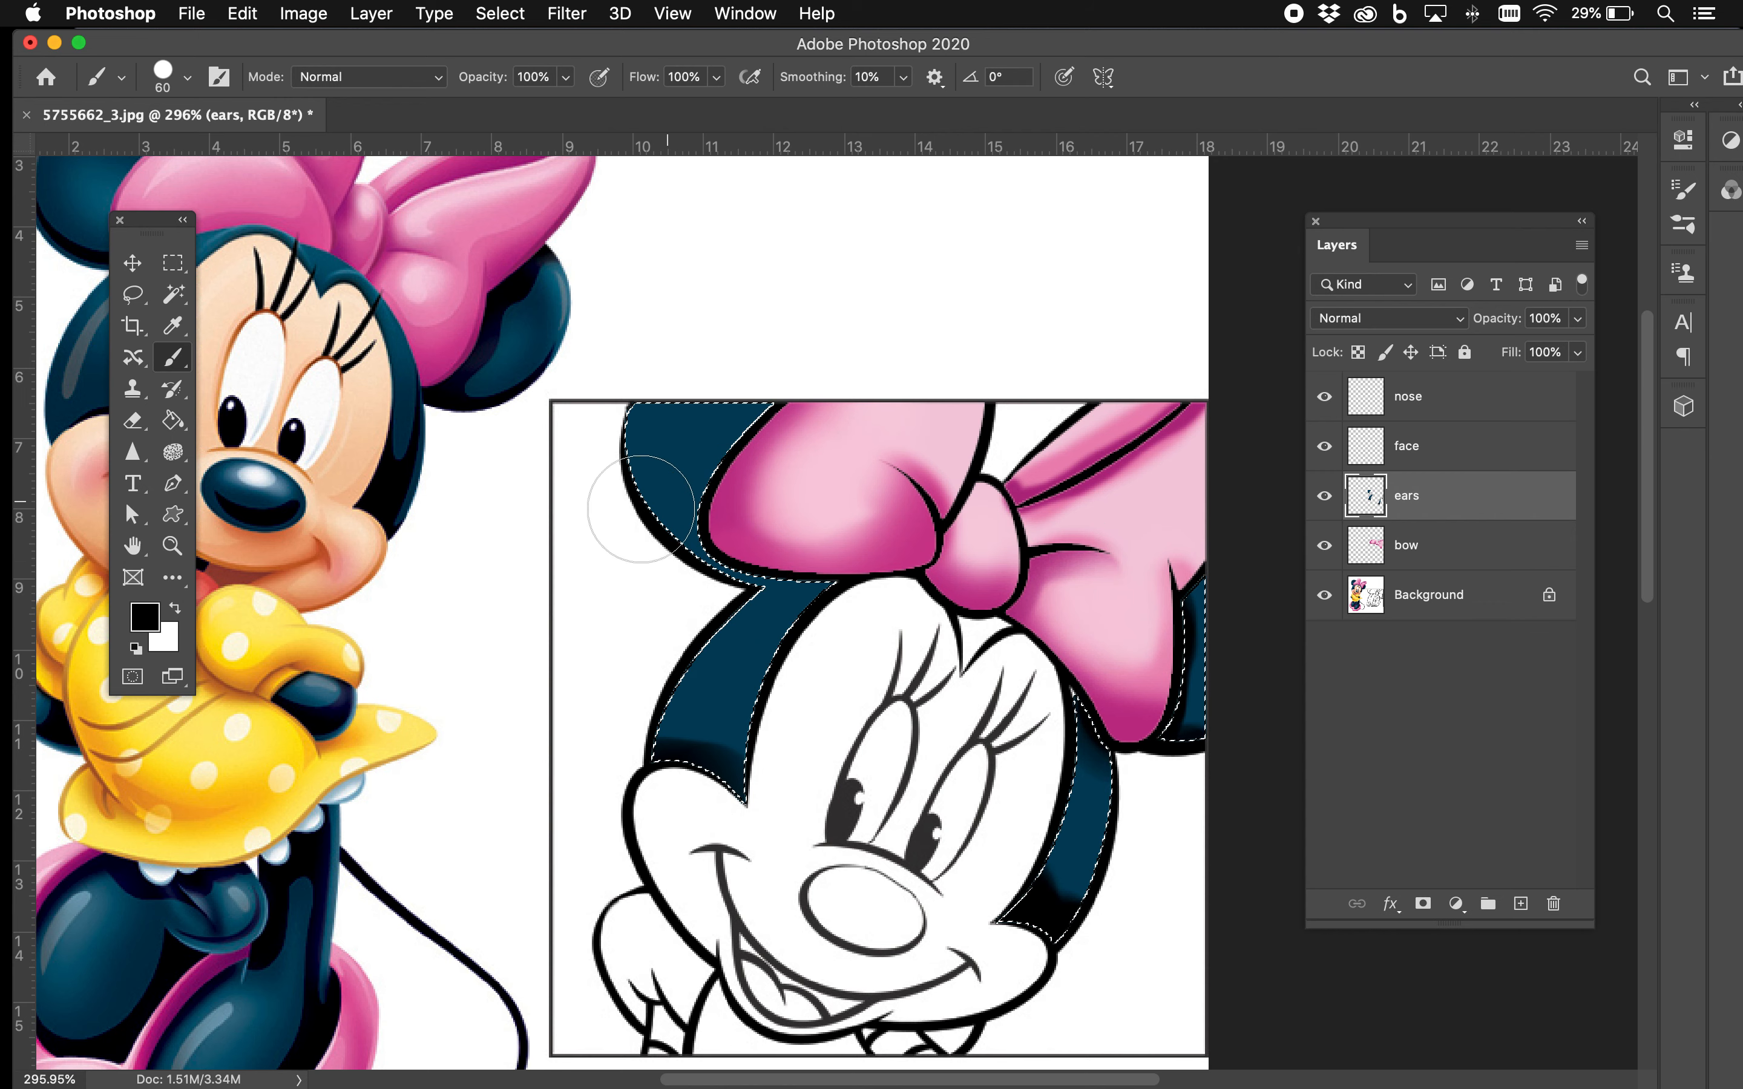
# Step: Darken the edges of the left ear and the left head section in black with a soft 60 px brush, undoing the first stroke
pyautogui.moveTo(596, 453); pyautogui.dragTo(596, 424)
pyautogui.press('super+z')
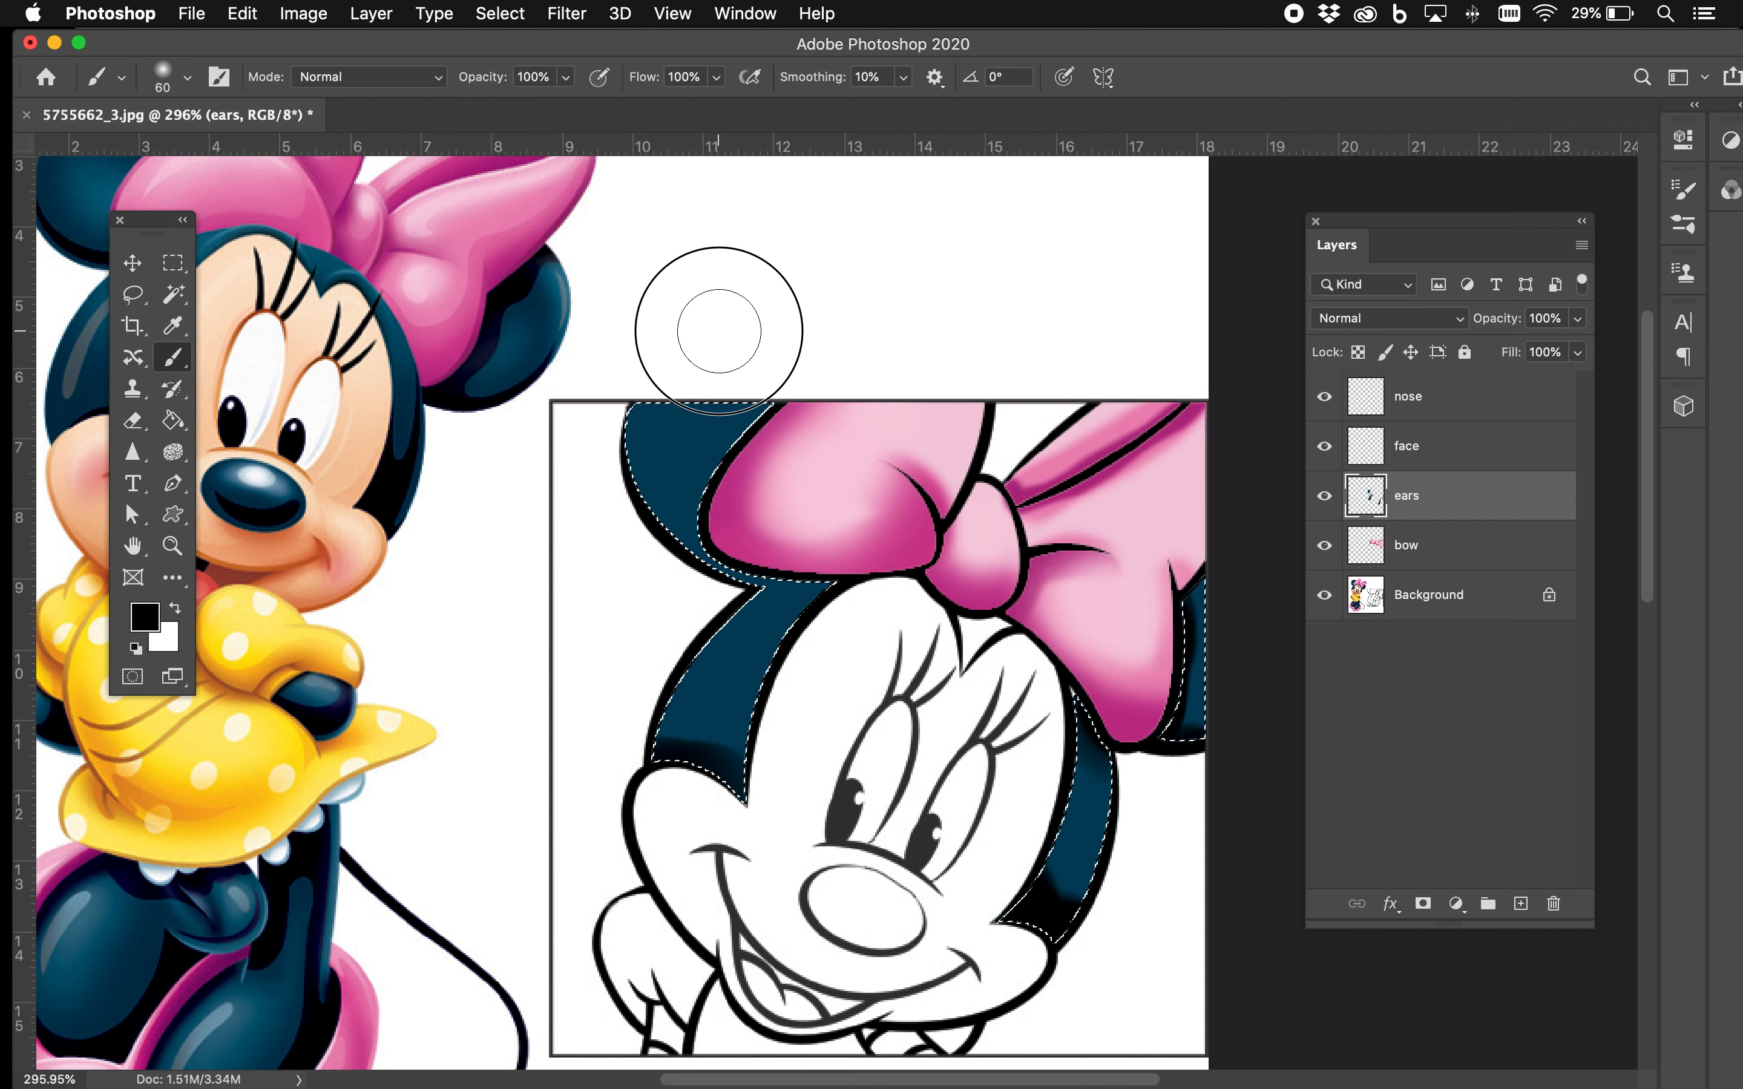
pyautogui.moveTo(634, 369)
pyautogui.mouseDown()
pyautogui.moveTo(583, 428)
pyautogui.moveTo(603, 545)
pyautogui.moveTo(715, 611)
pyautogui.moveTo(645, 411)
pyautogui.mouseUp()
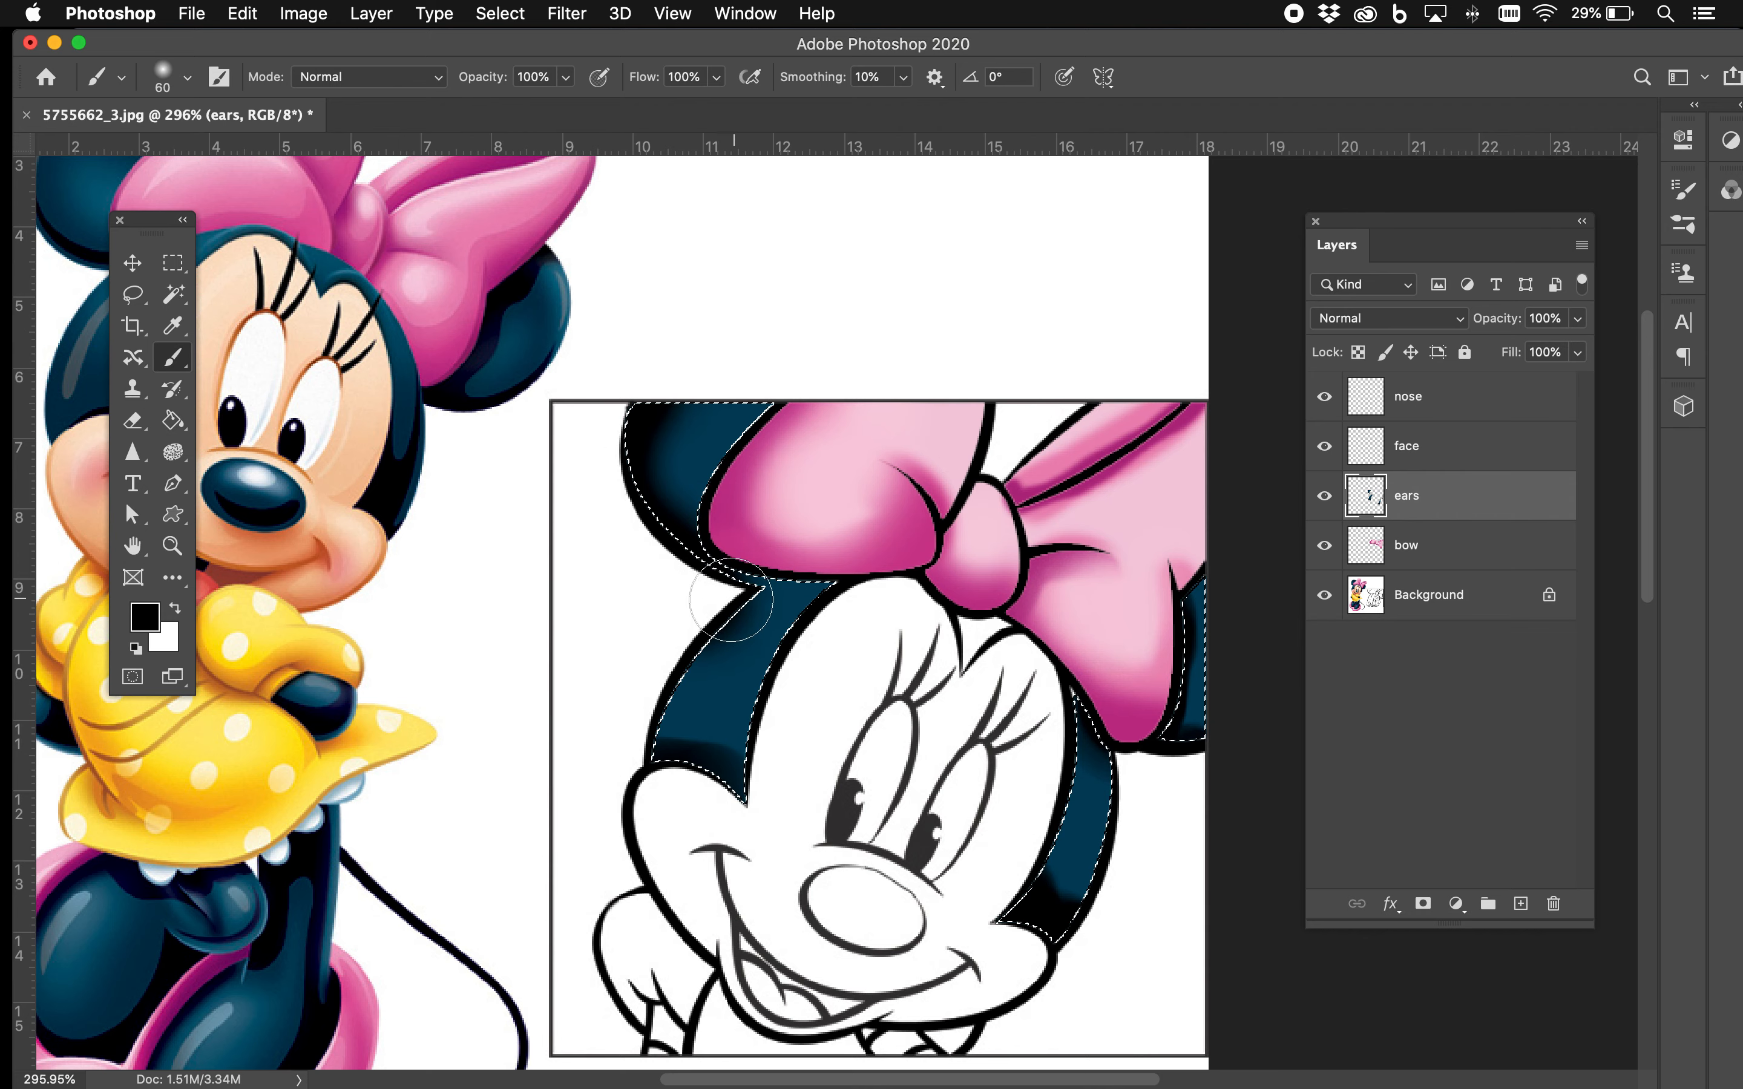
pyautogui.moveTo(692, 603)
pyautogui.mouseDown()
pyautogui.moveTo(669, 656)
pyautogui.moveTo(634, 720)
pyautogui.mouseUp()
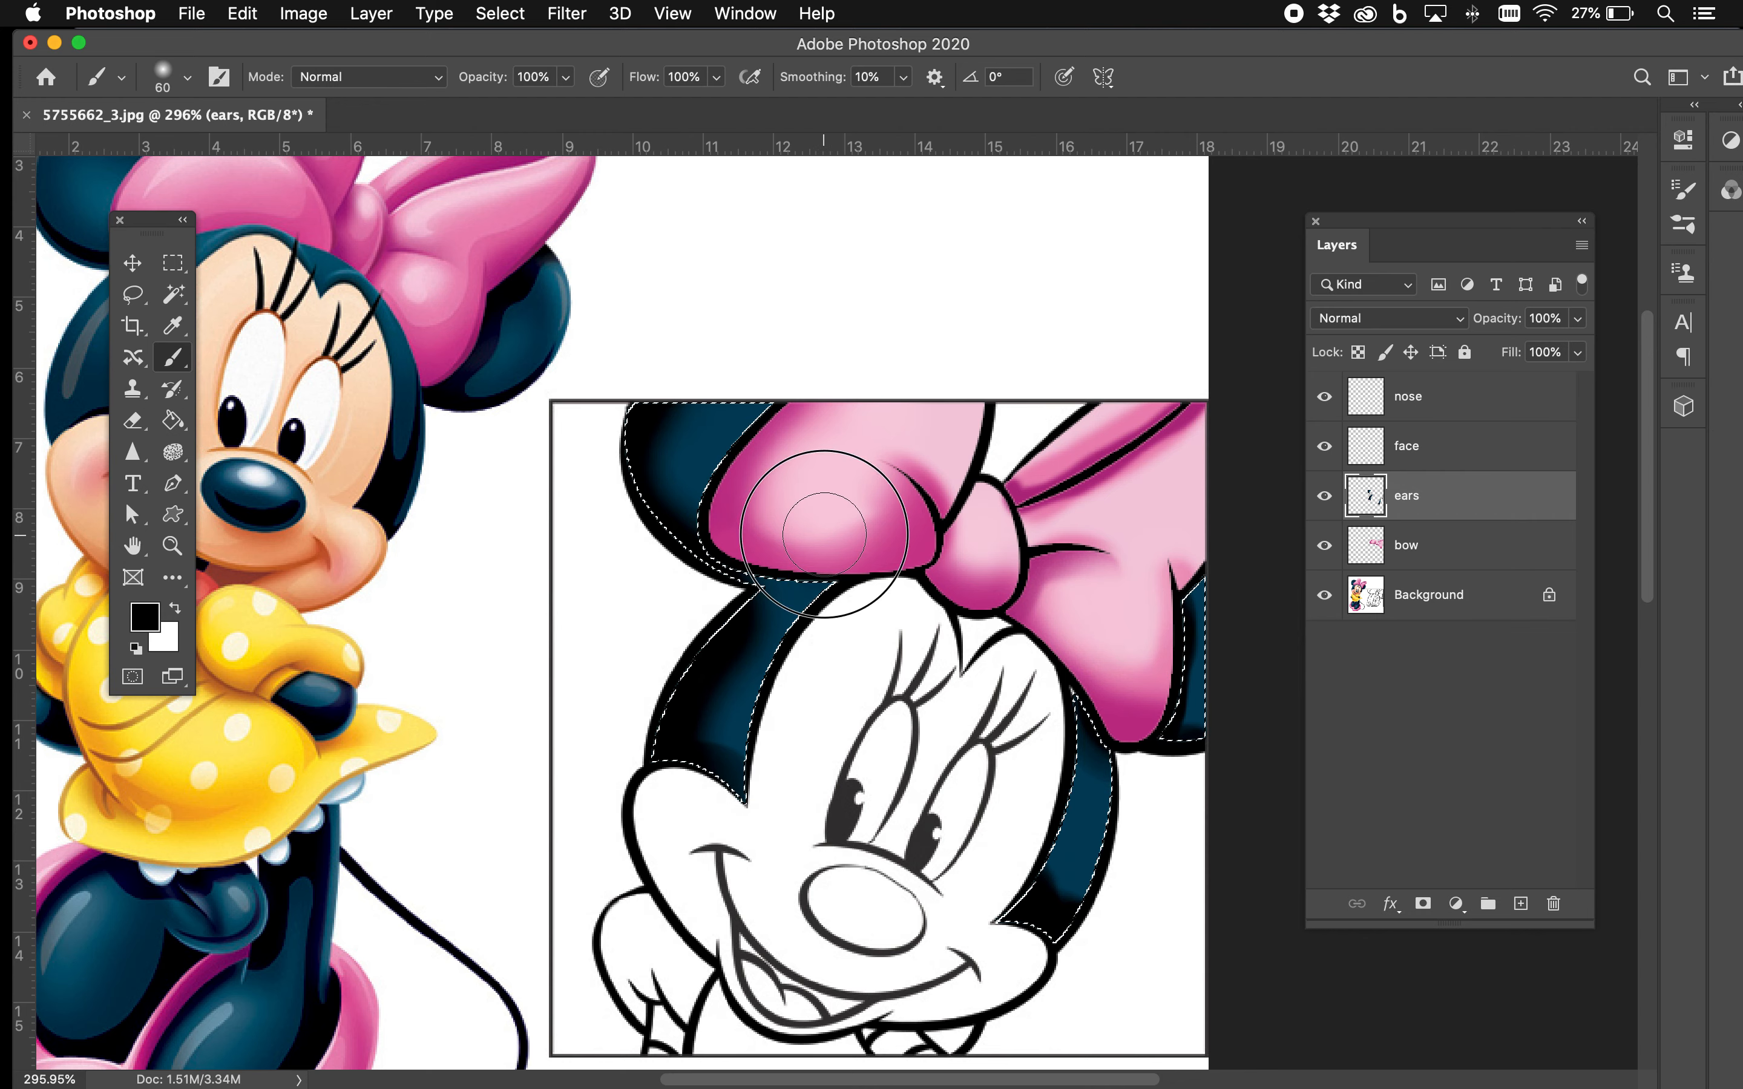
pyautogui.moveTo(806, 557); pyautogui.dragTo(811, 571)
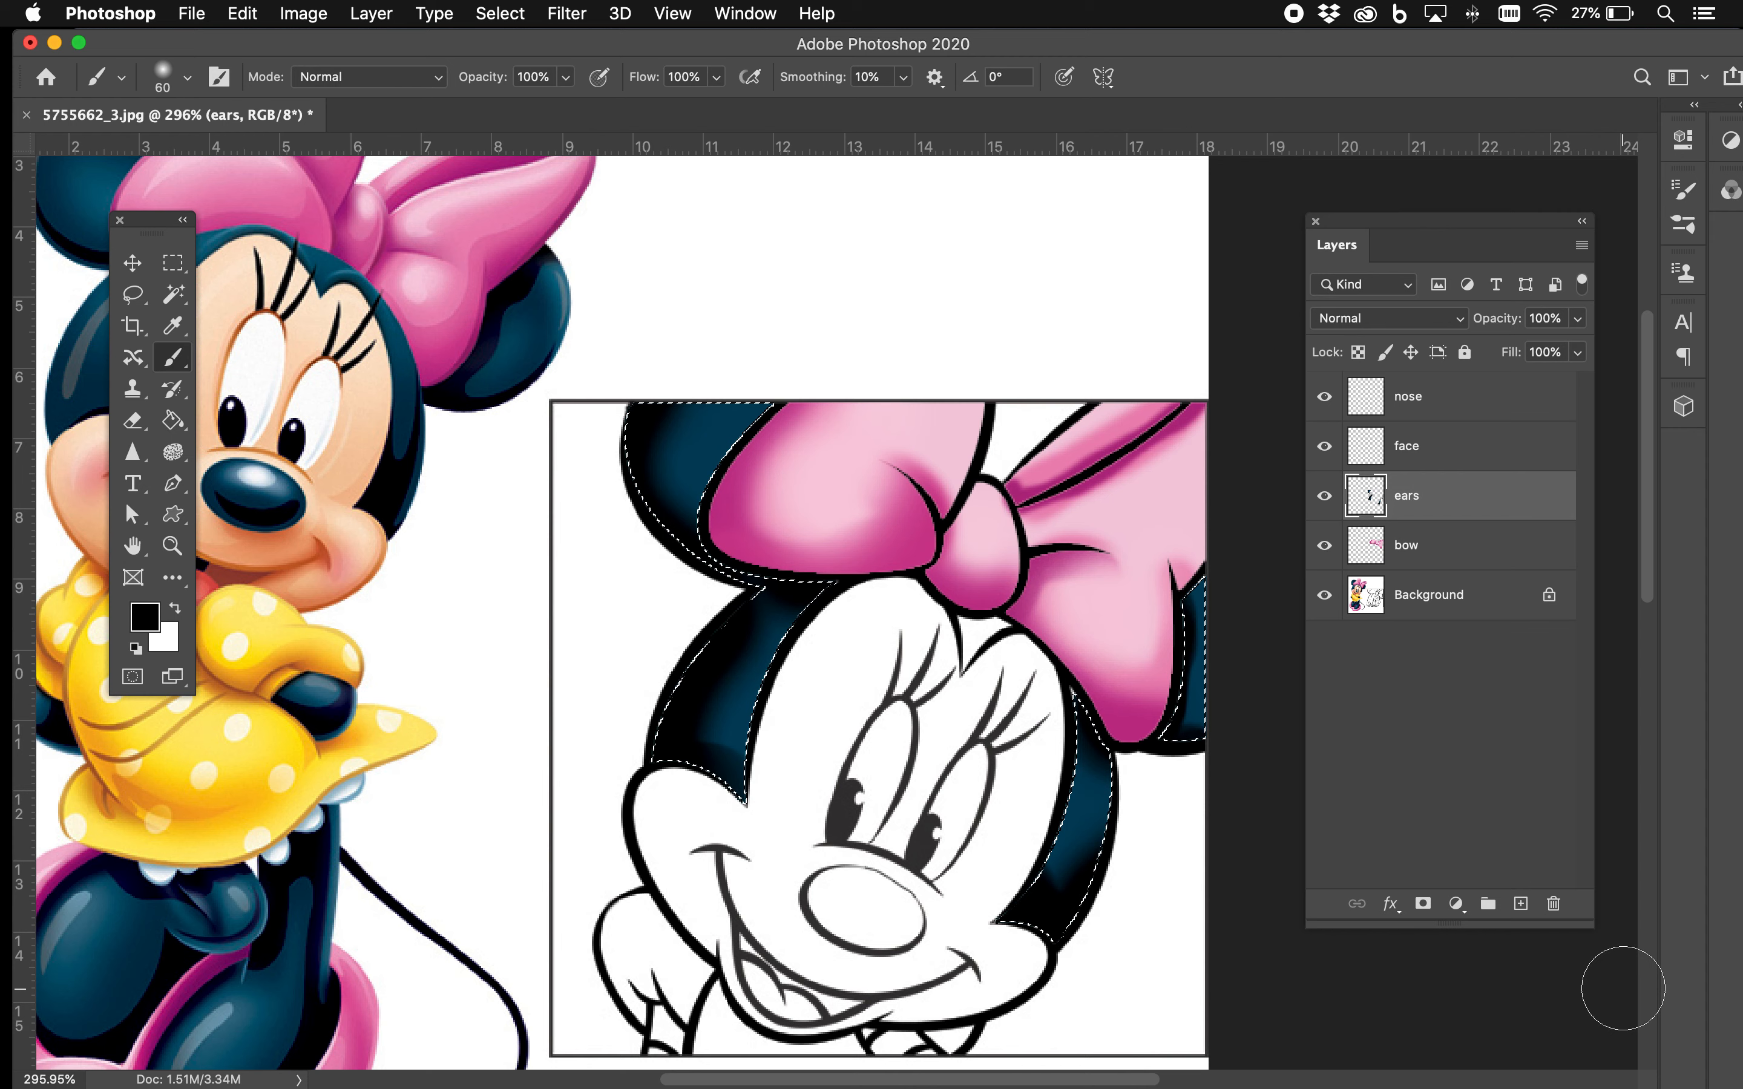
# Step: Clear the selection and paint the small white gap between the right head section and the bow black with a 6 px brush
pyautogui.press('super+d')
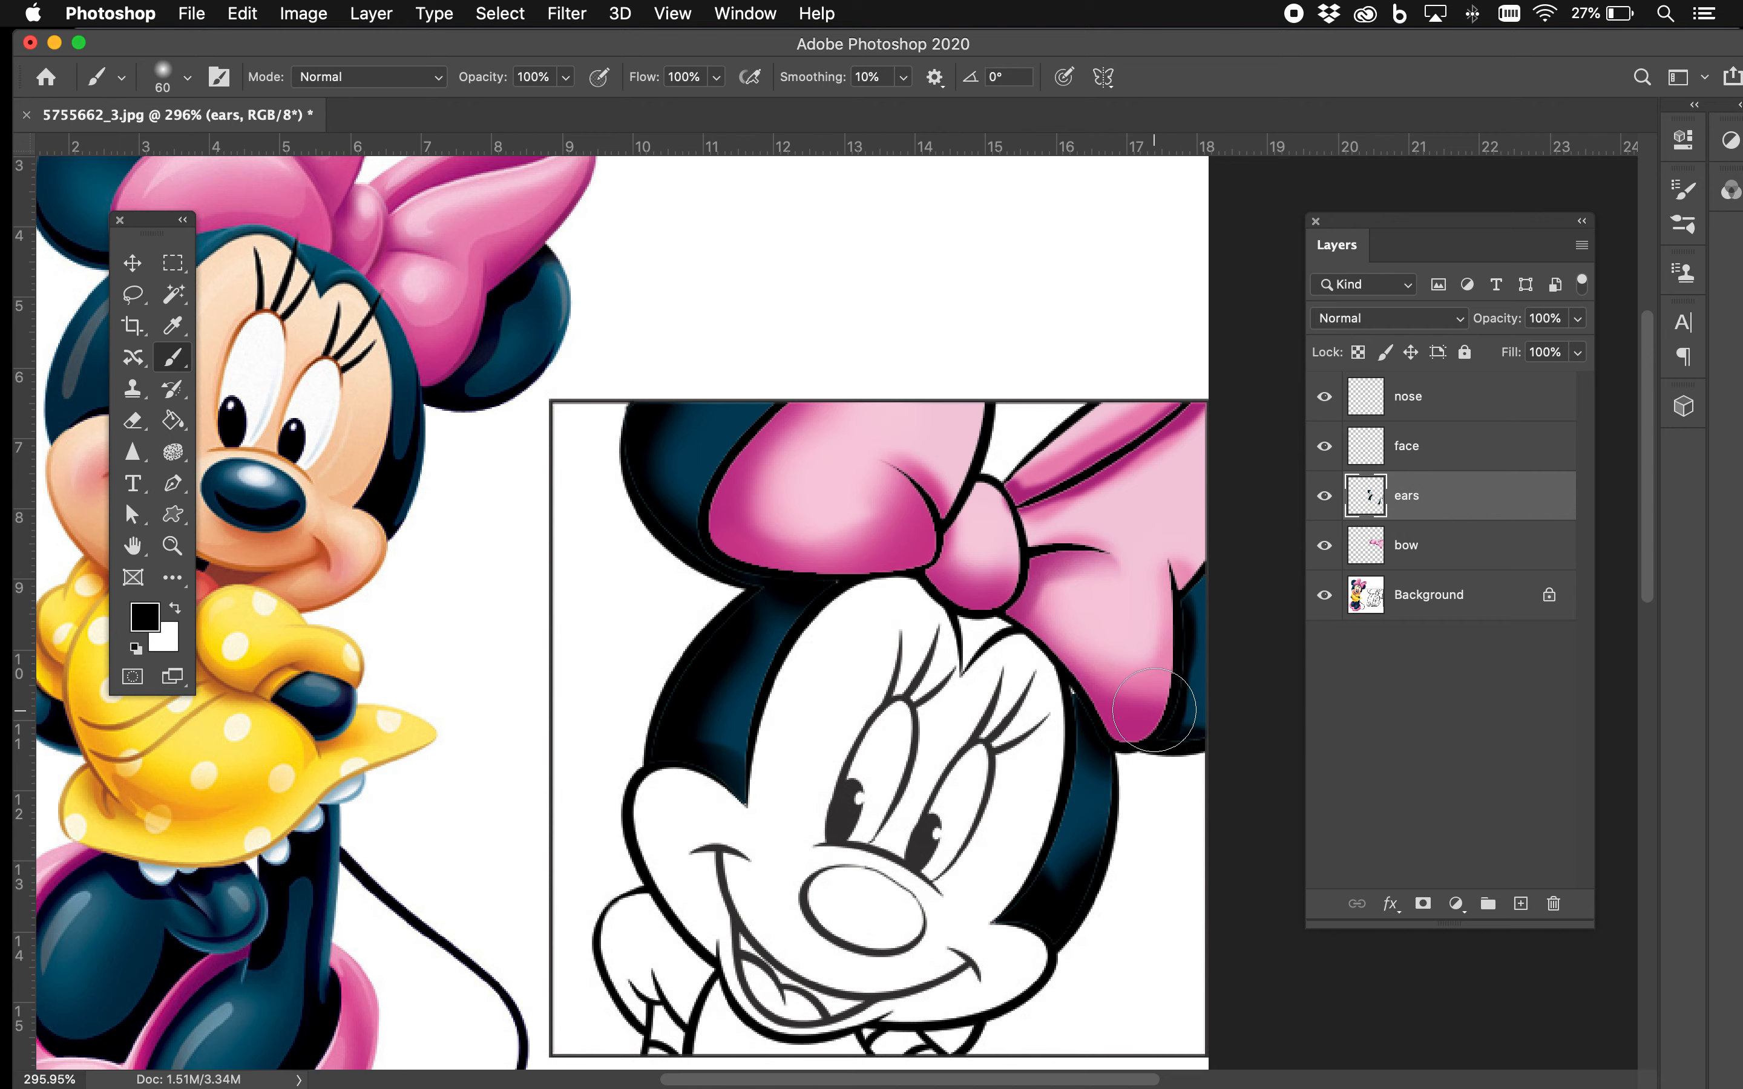
pyautogui.moveTo(1034, 663); pyautogui.dragTo(1124, 742)
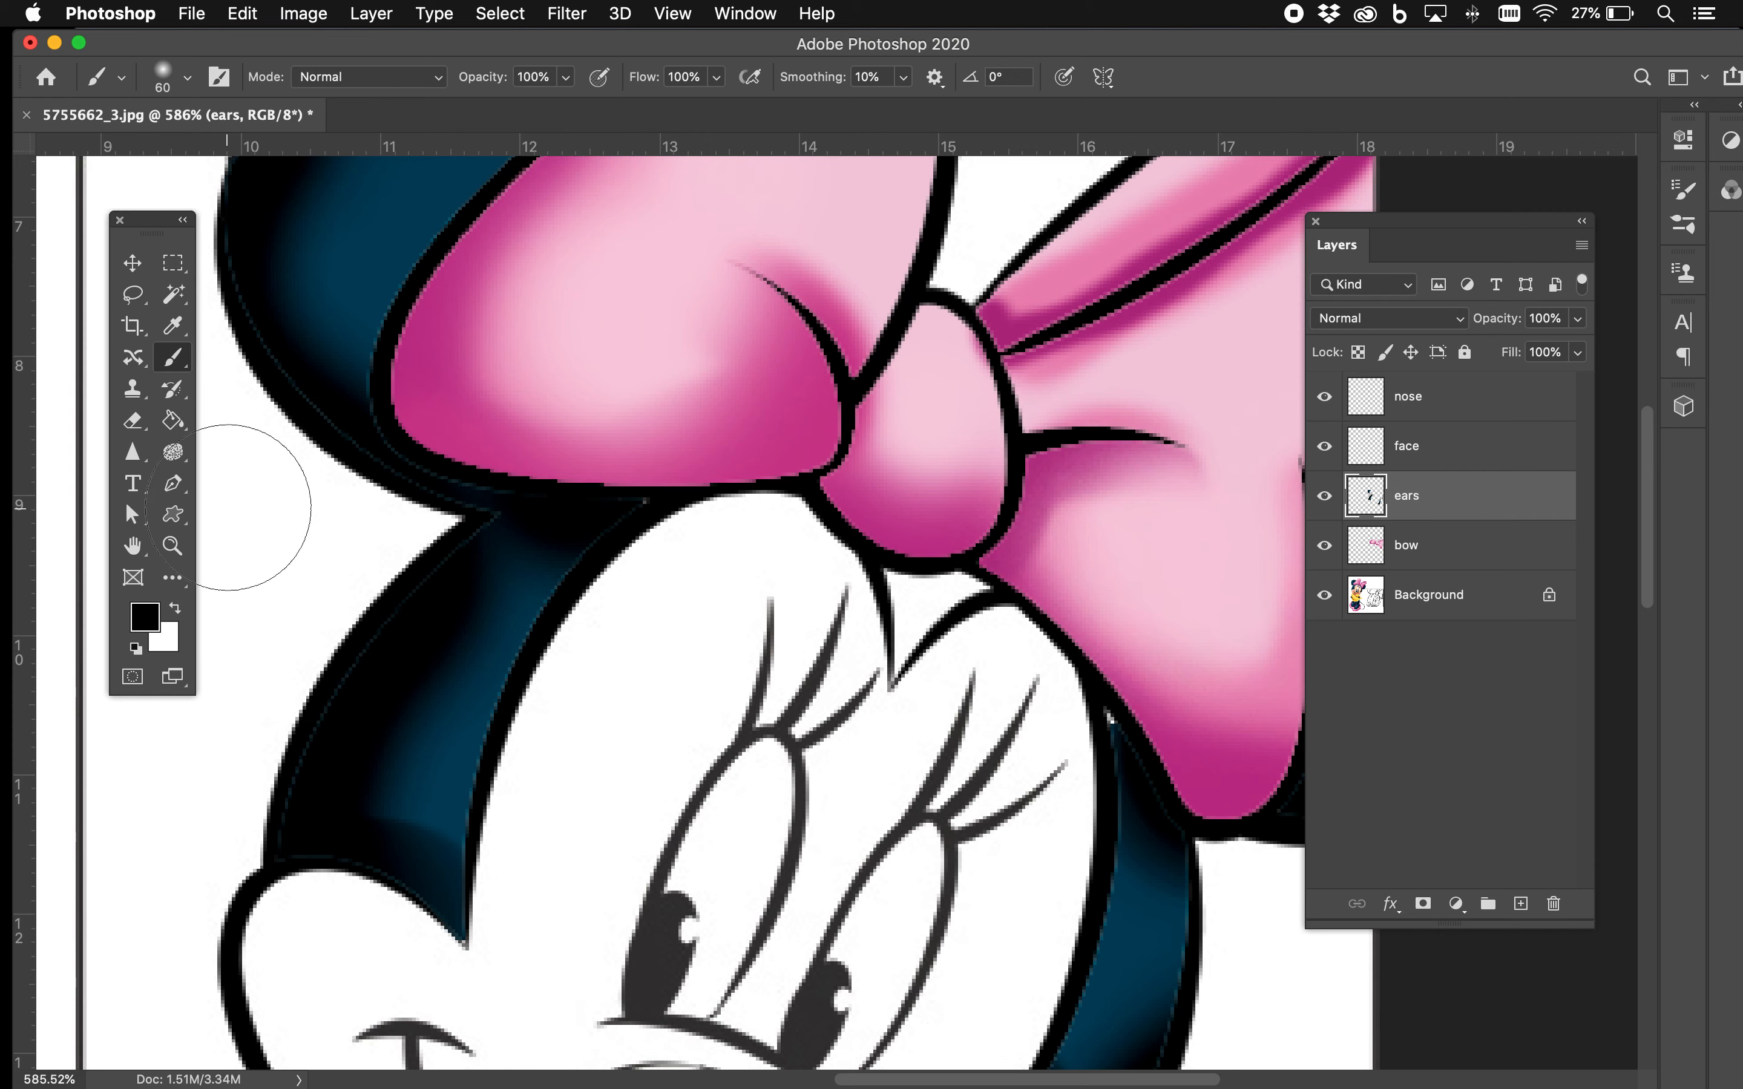
pyautogui.rightClick(300, 530)
pyautogui.moveTo(468, 466); pyautogui.dragTo(424, 477)
pyautogui.click(1113, 723)
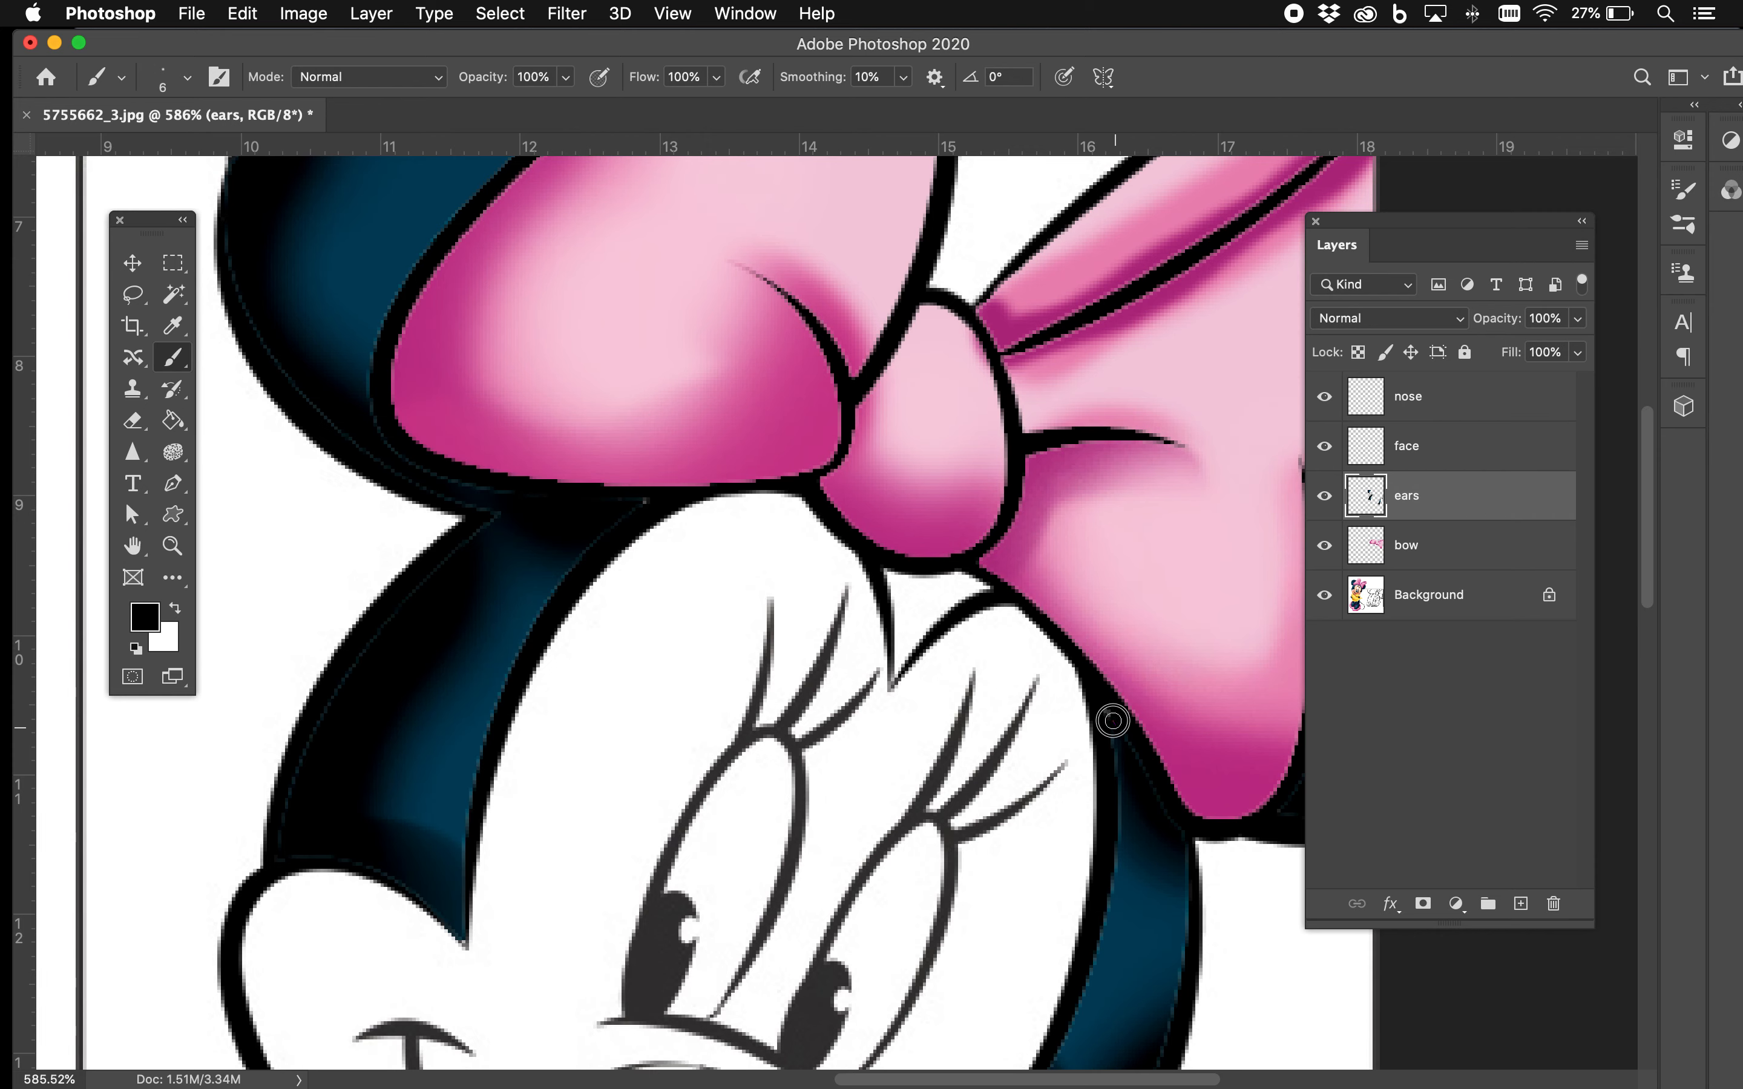
# Step: Select the pointed forehead area under the bow knot, paint it black on the ears layer, and clear the selection
pyautogui.press('w')
pyautogui.click(926, 601)
pyautogui.press('b')
pyautogui.moveTo(900, 585)
pyautogui.mouseDown()
pyautogui.moveTo(926, 611)
pyautogui.moveTo(903, 655)
pyautogui.moveTo(1003, 590)
pyautogui.moveTo(950, 599)
pyautogui.moveTo(942, 624)
pyautogui.mouseUp()
pyautogui.press('super+d')
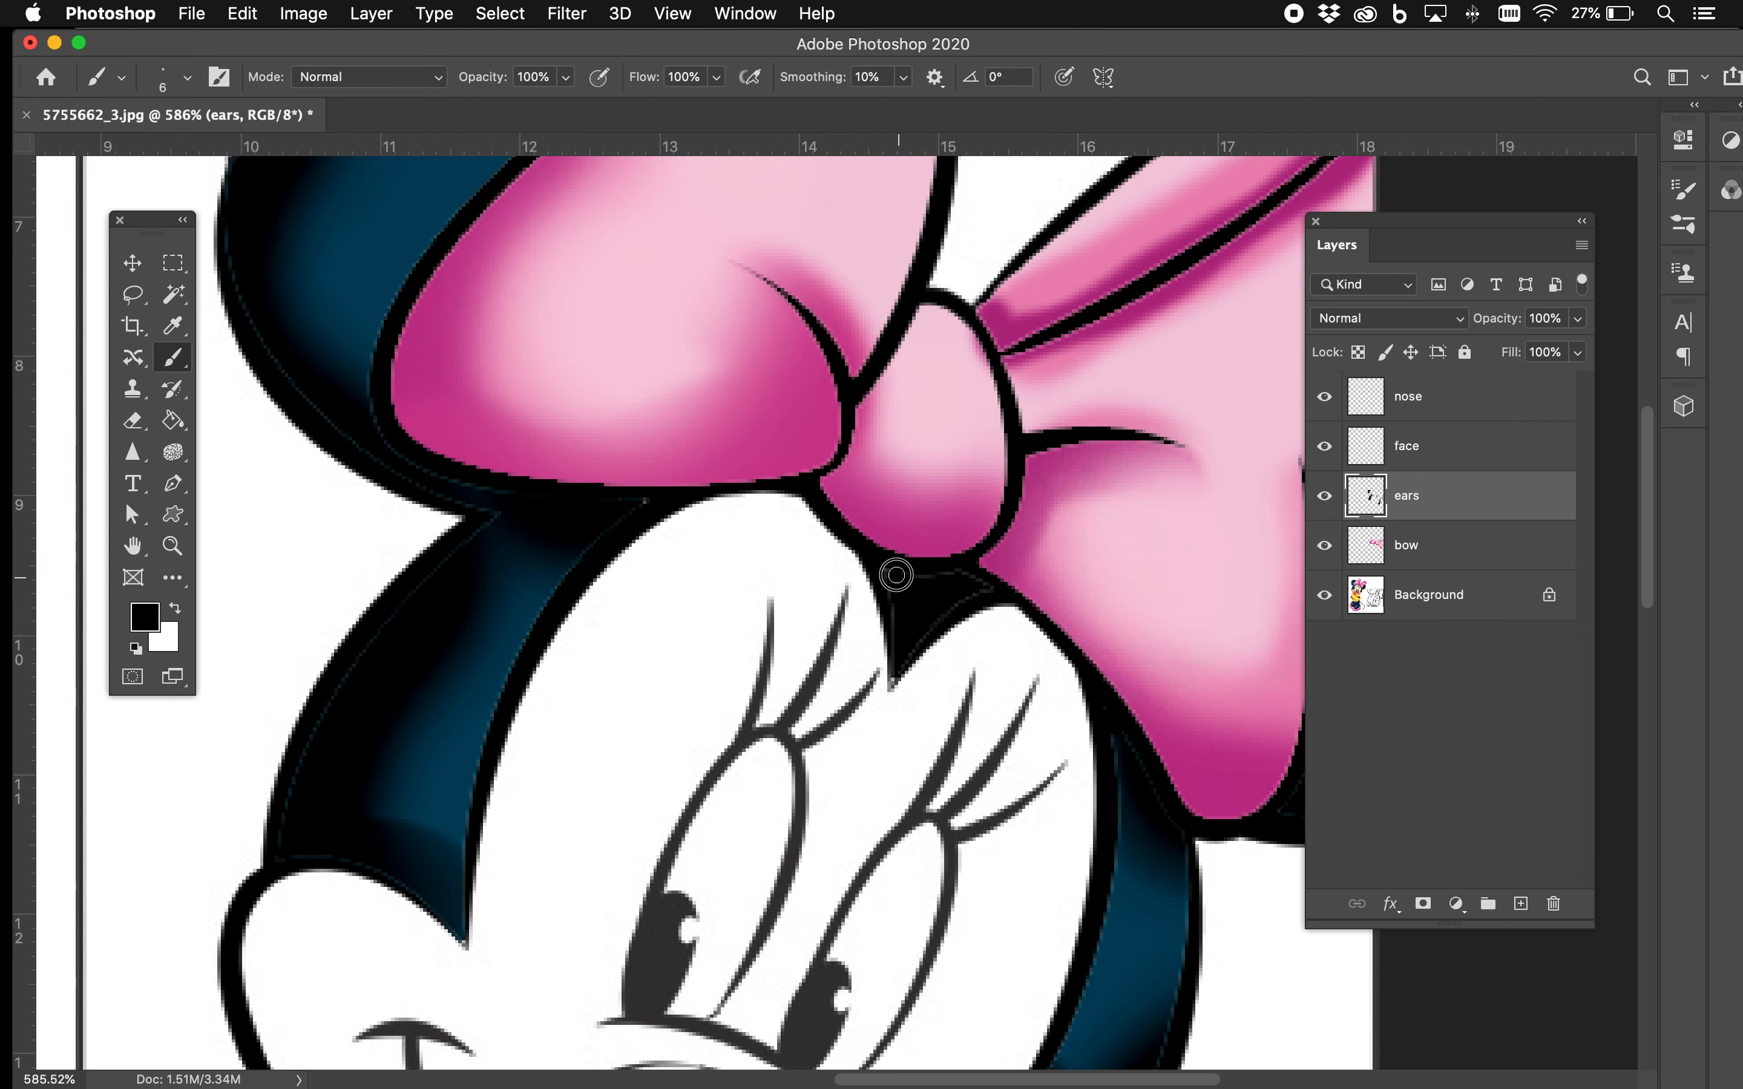
# Step: Paint over the thin light outlines inside the pointed forehead area in black, finishing its tip with a 1 px brush
pyautogui.moveTo(834, 530); pyautogui.dragTo(890, 579)
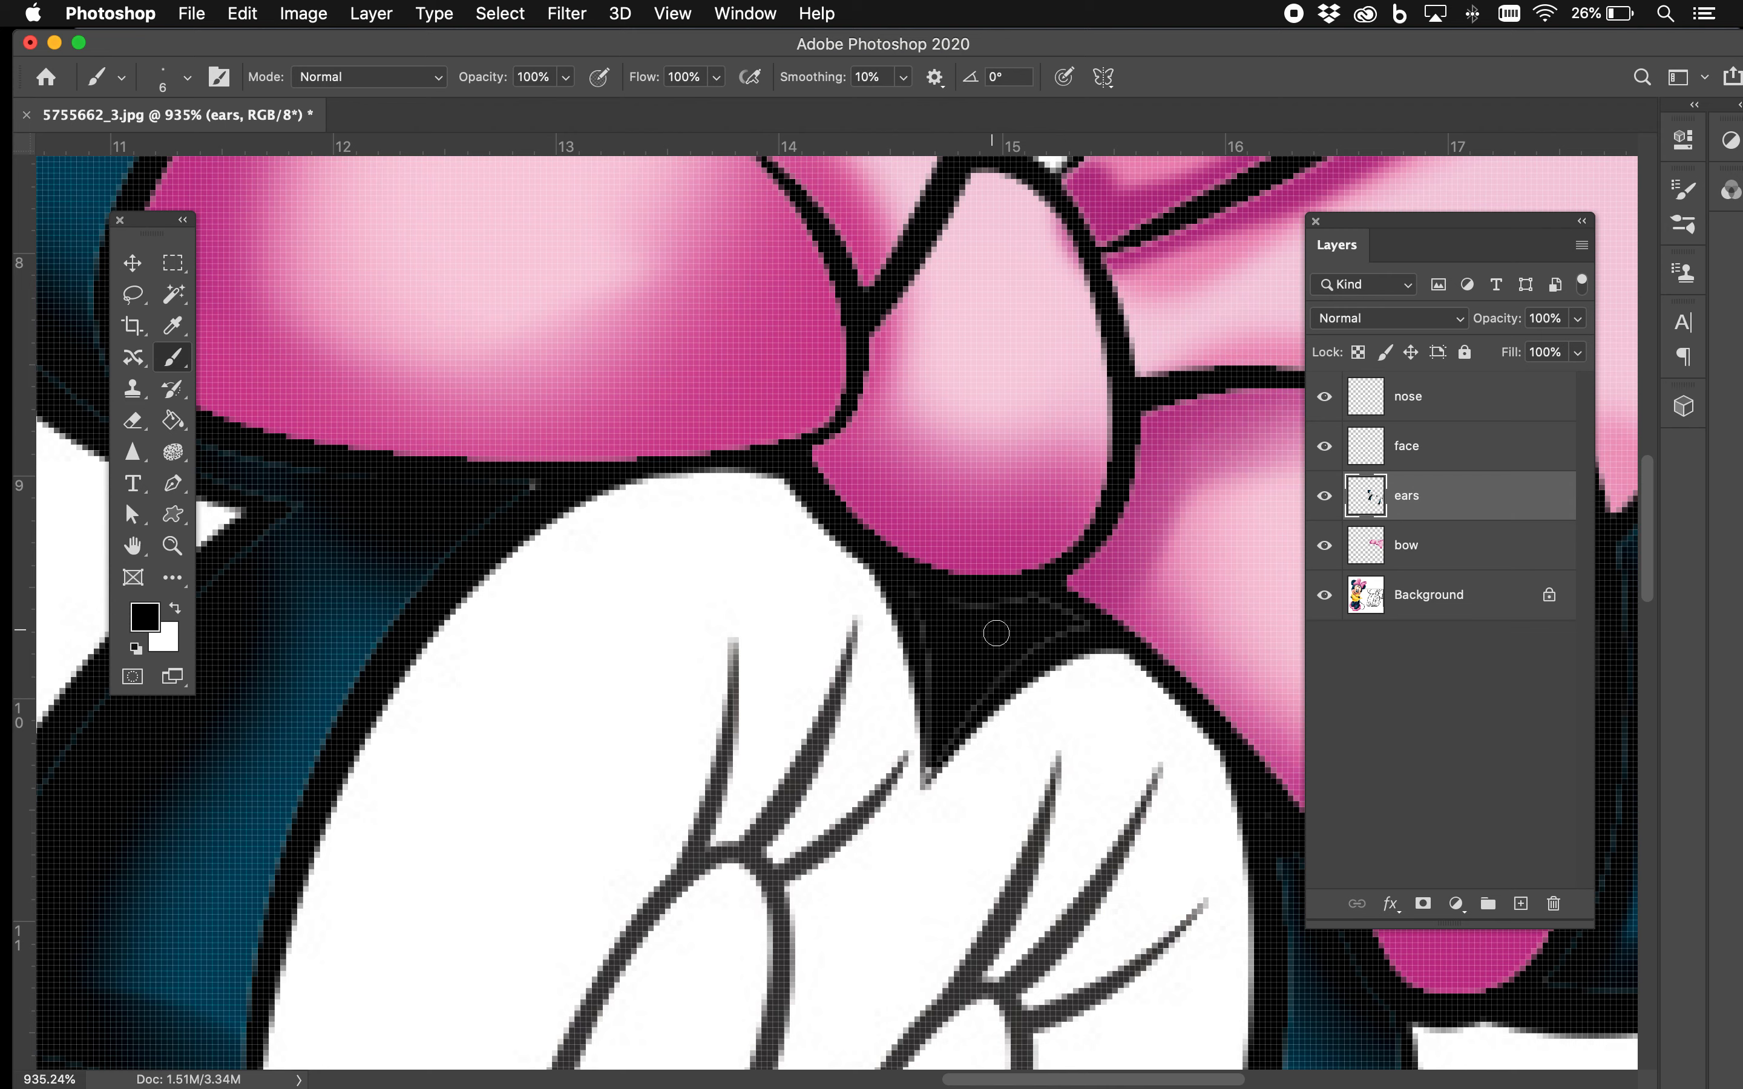
pyautogui.moveTo(957, 603)
pyautogui.mouseDown()
pyautogui.moveTo(1035, 604)
pyautogui.moveTo(1078, 628)
pyautogui.moveTo(983, 689)
pyautogui.moveTo(927, 618)
pyautogui.moveTo(939, 706)
pyautogui.moveTo(973, 685)
pyautogui.moveTo(950, 729)
pyautogui.moveTo(989, 633)
pyautogui.mouseUp()
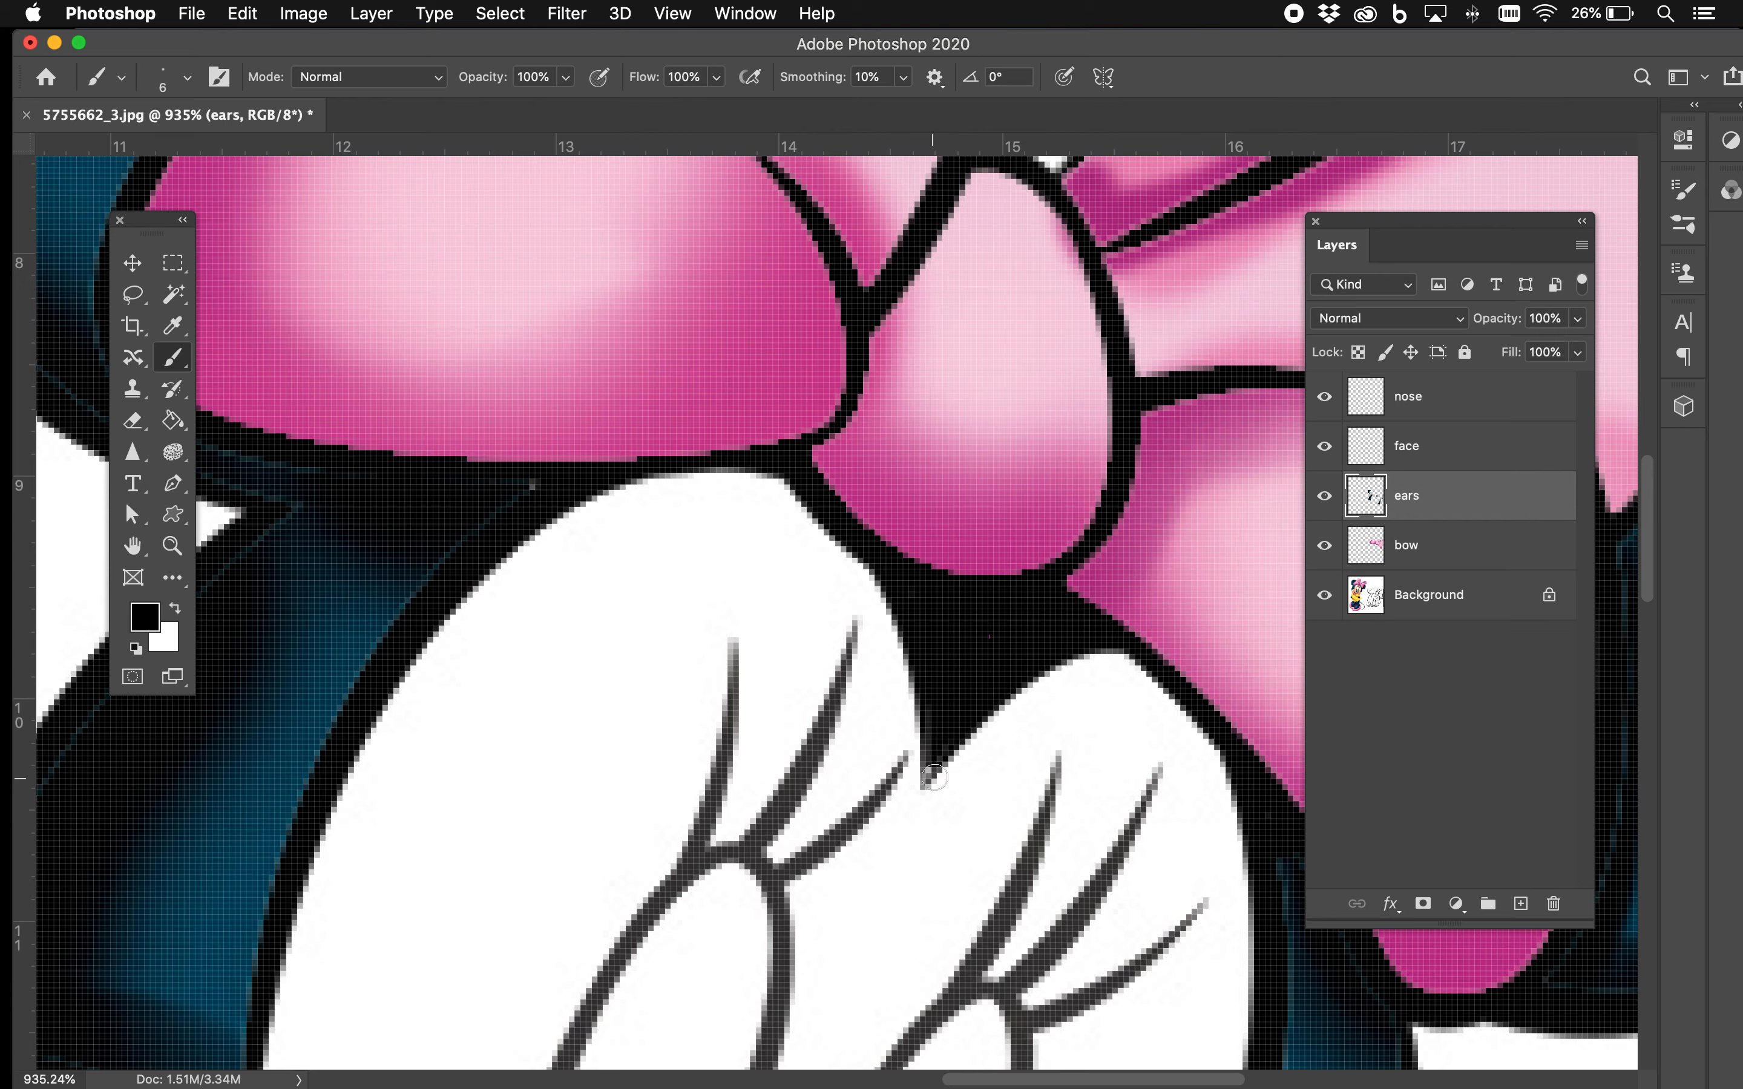
pyautogui.rightClick(967, 694)
pyautogui.moveTo(1102, 472); pyautogui.dragTo(1079, 470)
pyautogui.click(943, 685)
pyautogui.scroll(-10, 1043, 645)
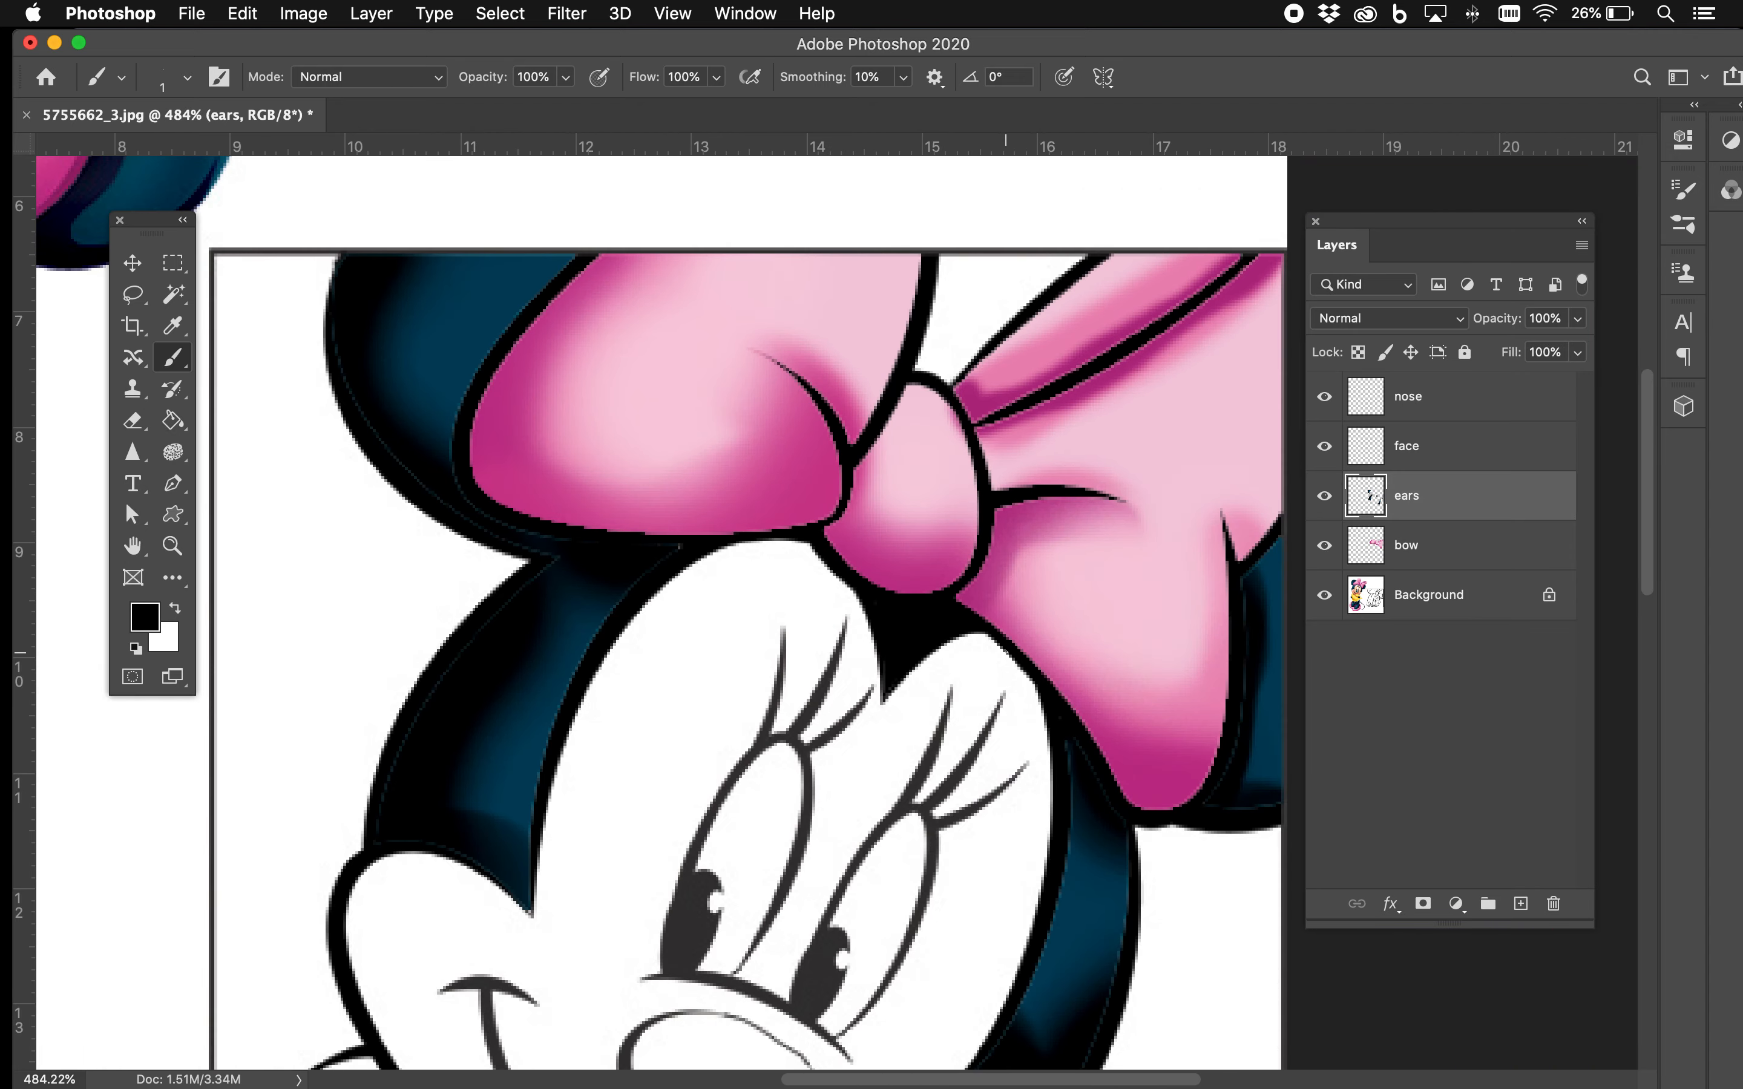
pyautogui.scroll(-3, 1006, 651)
pyautogui.scroll(-5, 983, 658)
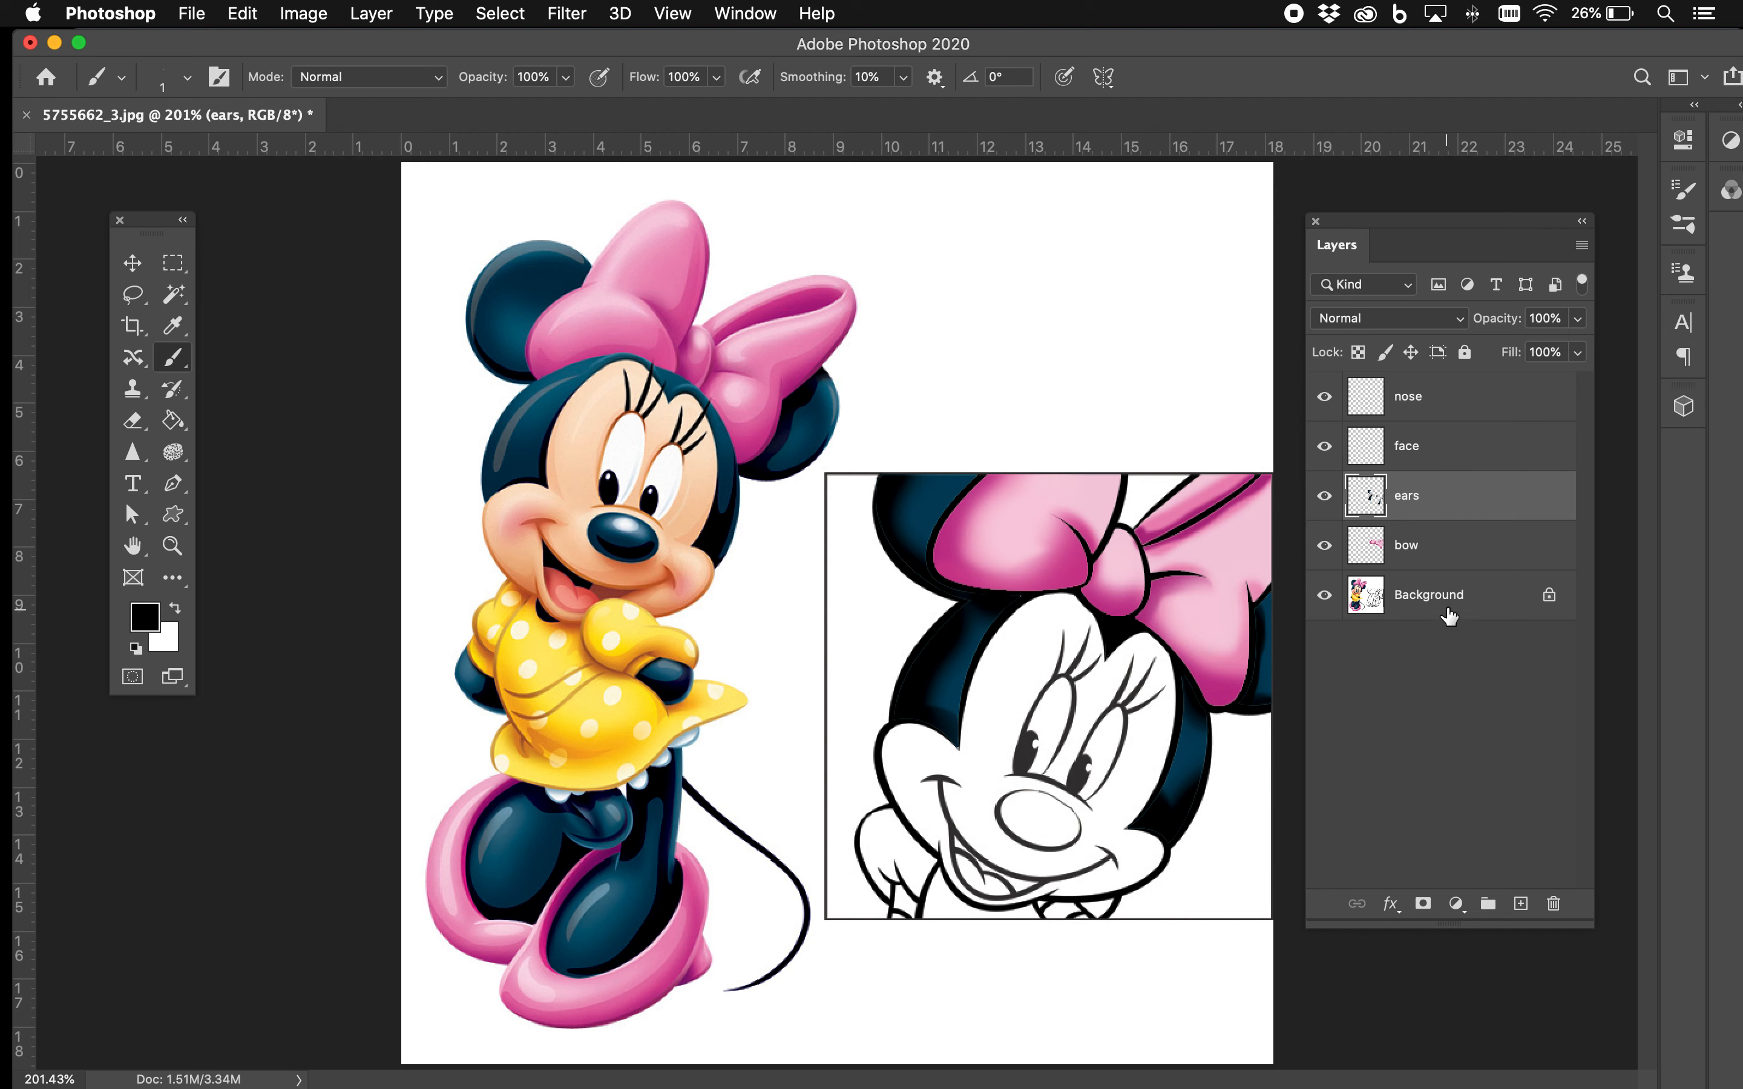
# Step: Select the drawing's face area on the Background layer with the Magic Wand and make the face layer active
pyautogui.click(1452, 597)
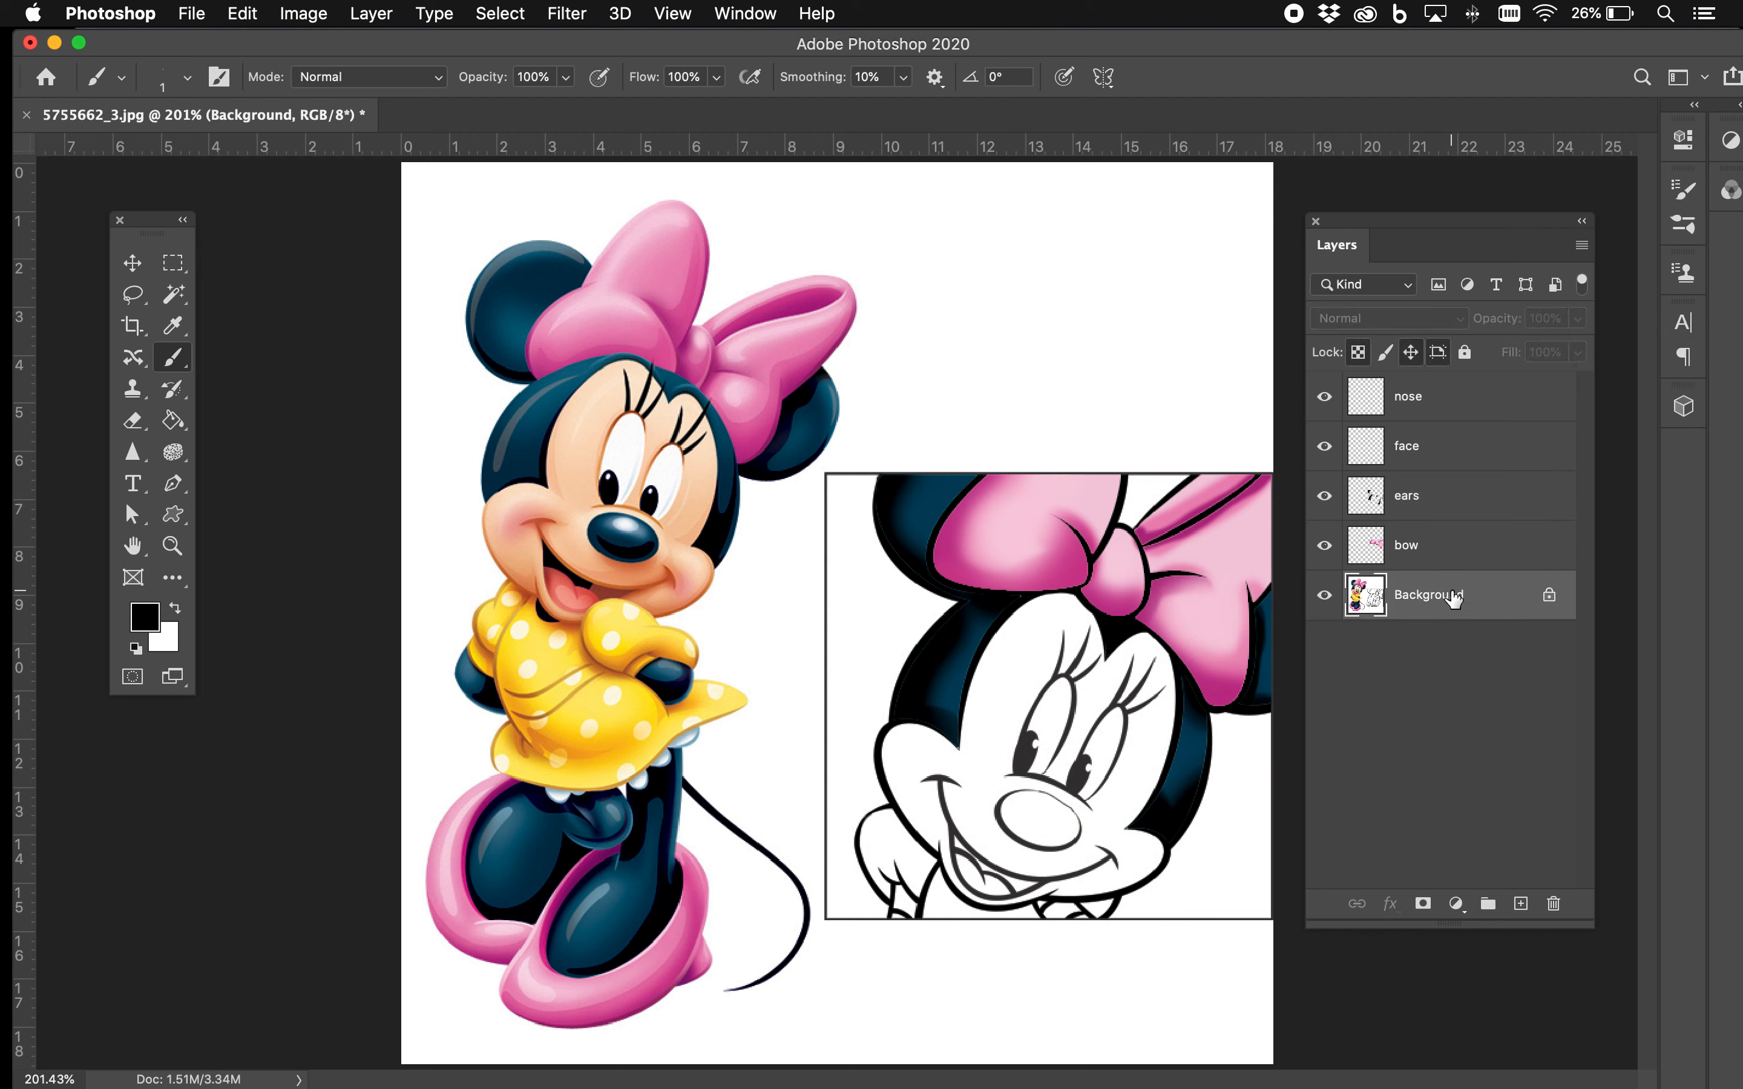
pyautogui.click(173, 293)
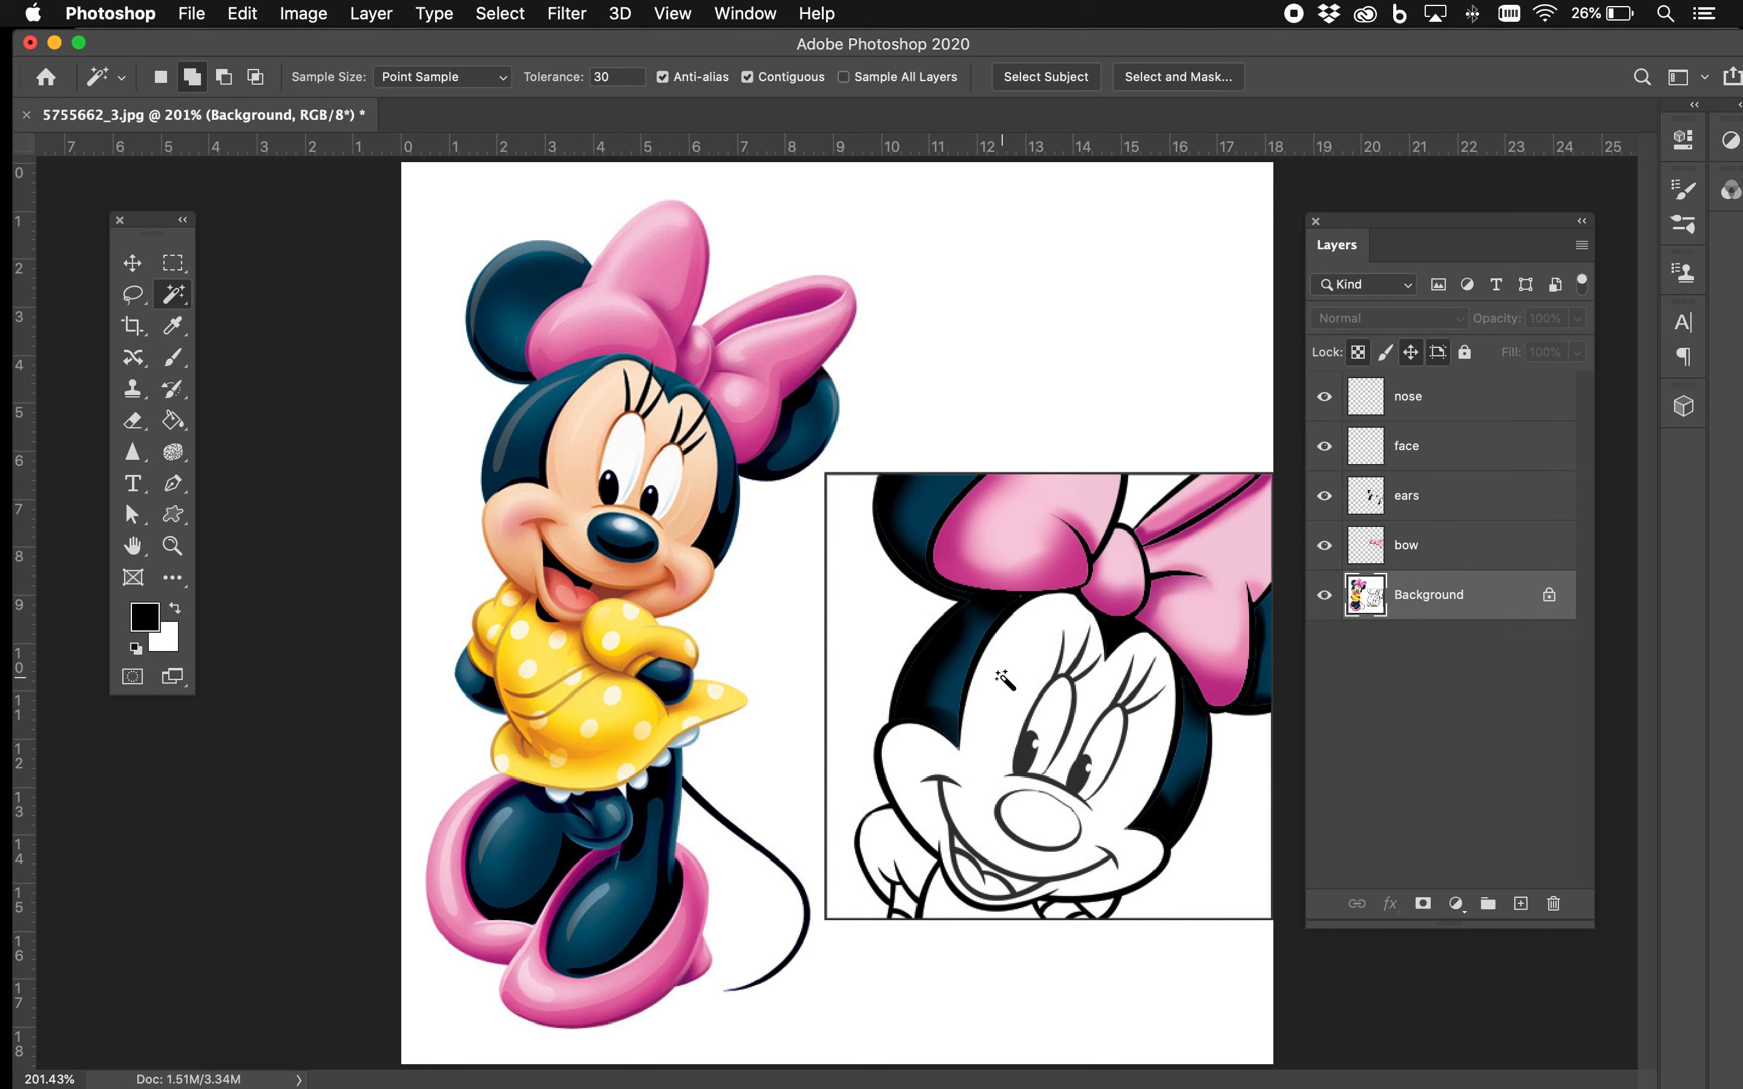
pyautogui.click(1003, 679)
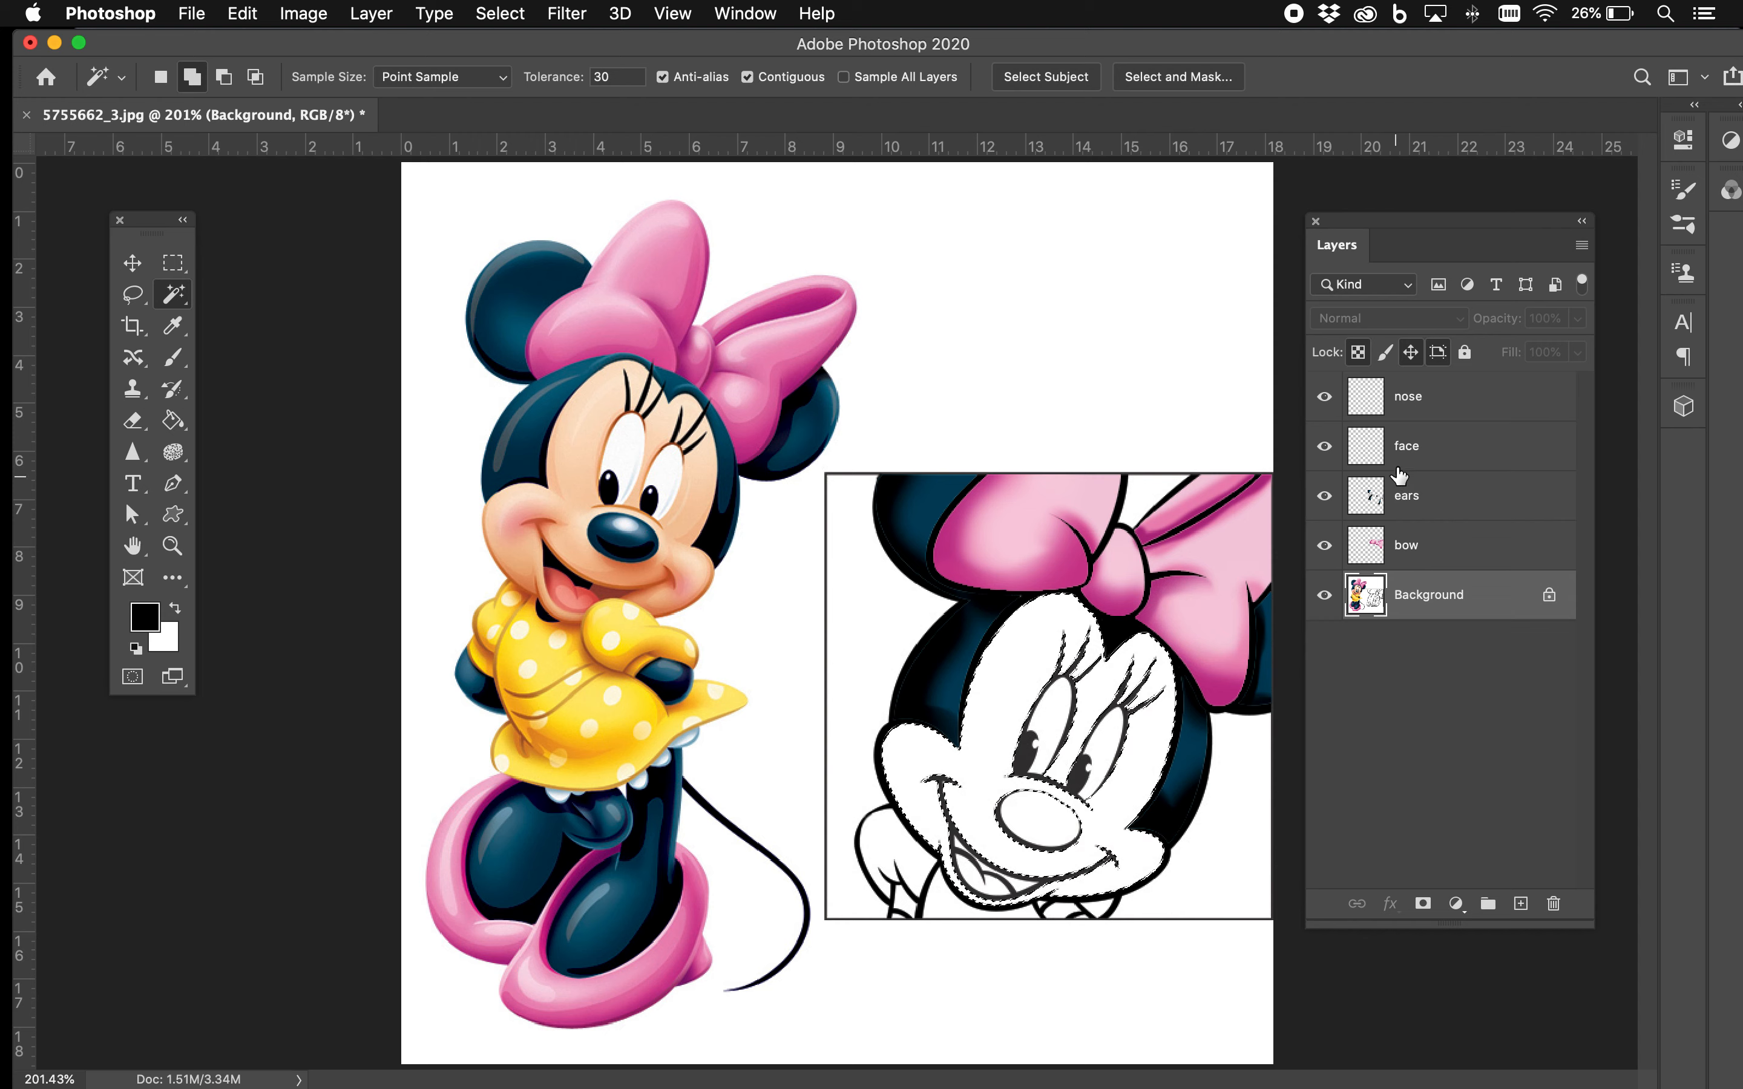
pyautogui.click(1422, 446)
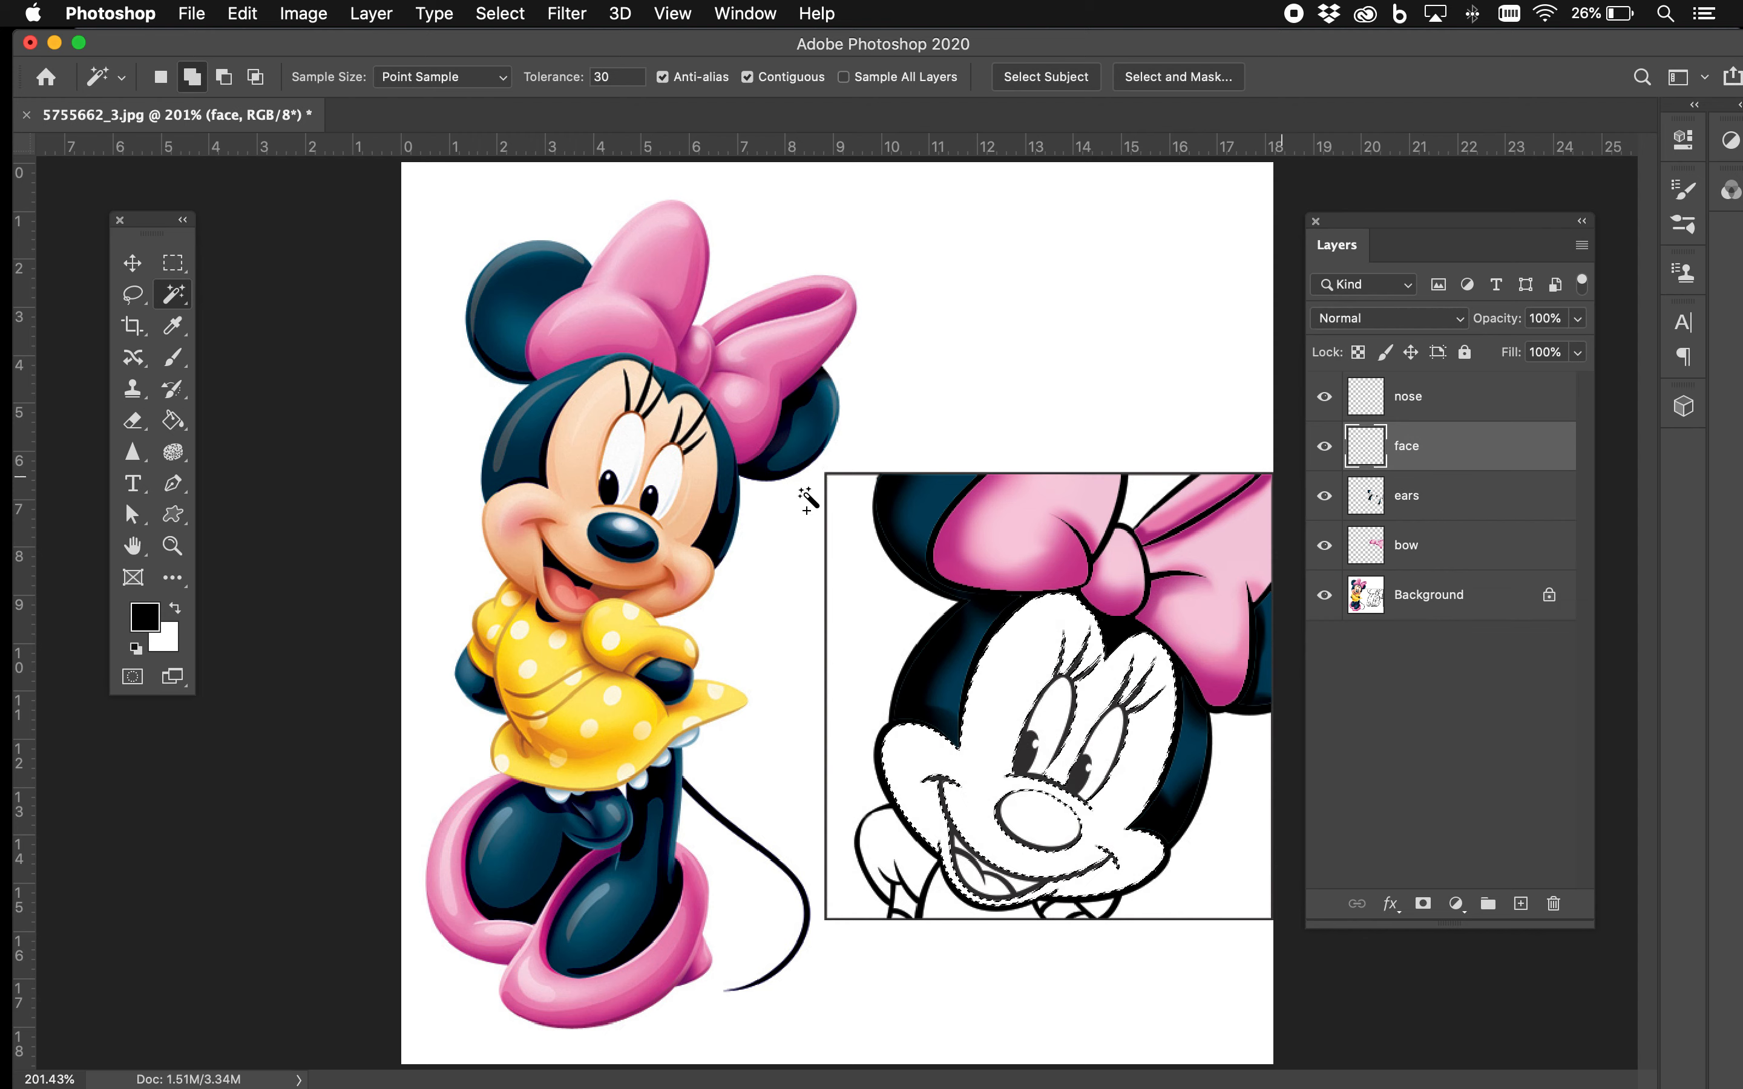
# Step: Paint the selected face area with the light skin tone sampled from the reference forehead, using a soft 124 px brush
pyautogui.click(173, 356)
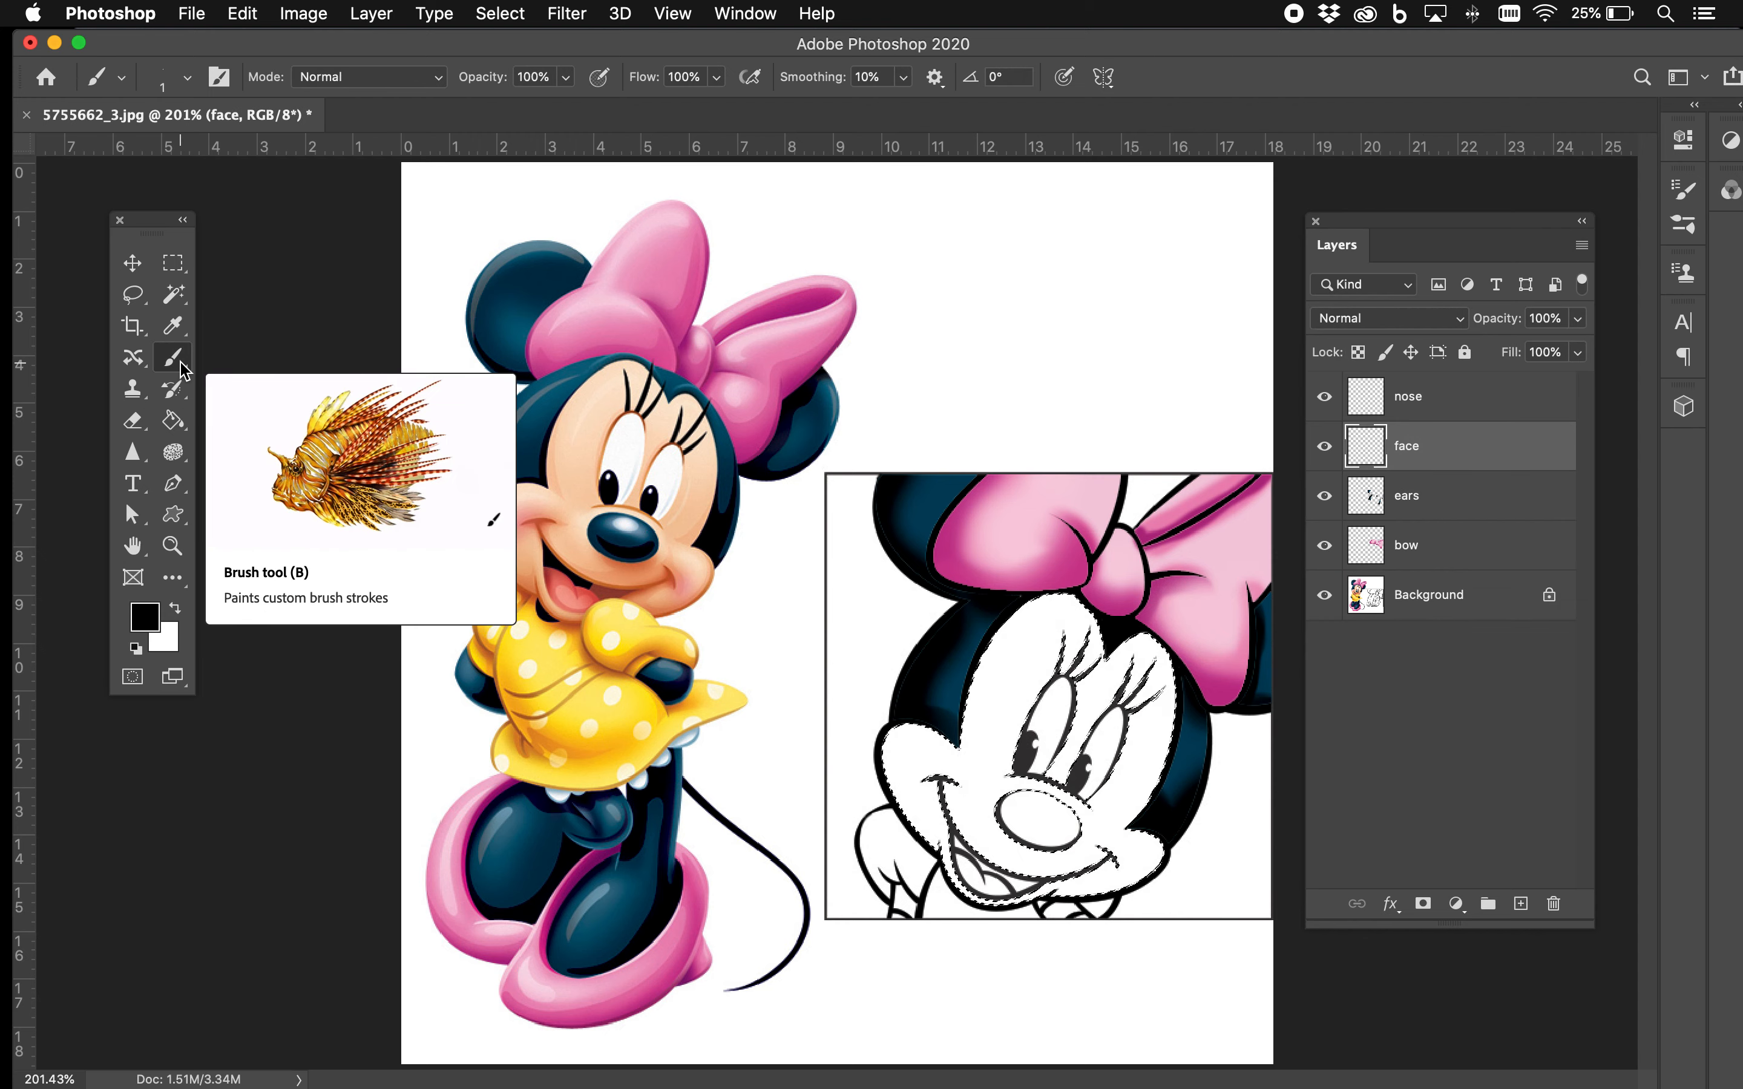
pyautogui.keyDown('alt'); pyautogui.click(587, 424); pyautogui.keyUp('alt')
pyautogui.rightClick(967, 680)
pyautogui.moveTo(1098, 470); pyautogui.dragTo(1182, 473)
pyautogui.click(850, 612)
pyautogui.moveTo(964, 719)
pyautogui.mouseDown()
pyautogui.moveTo(1090, 599)
pyautogui.moveTo(982, 725)
pyautogui.moveTo(976, 782)
pyautogui.moveTo(1082, 799)
pyautogui.moveTo(1119, 785)
pyautogui.moveTo(1099, 761)
pyautogui.moveTo(1133, 679)
pyautogui.moveTo(1160, 753)
pyautogui.moveTo(1155, 704)
pyautogui.moveTo(1060, 739)
pyautogui.moveTo(996, 734)
pyautogui.moveTo(867, 786)
pyautogui.moveTo(854, 836)
pyautogui.mouseUp()
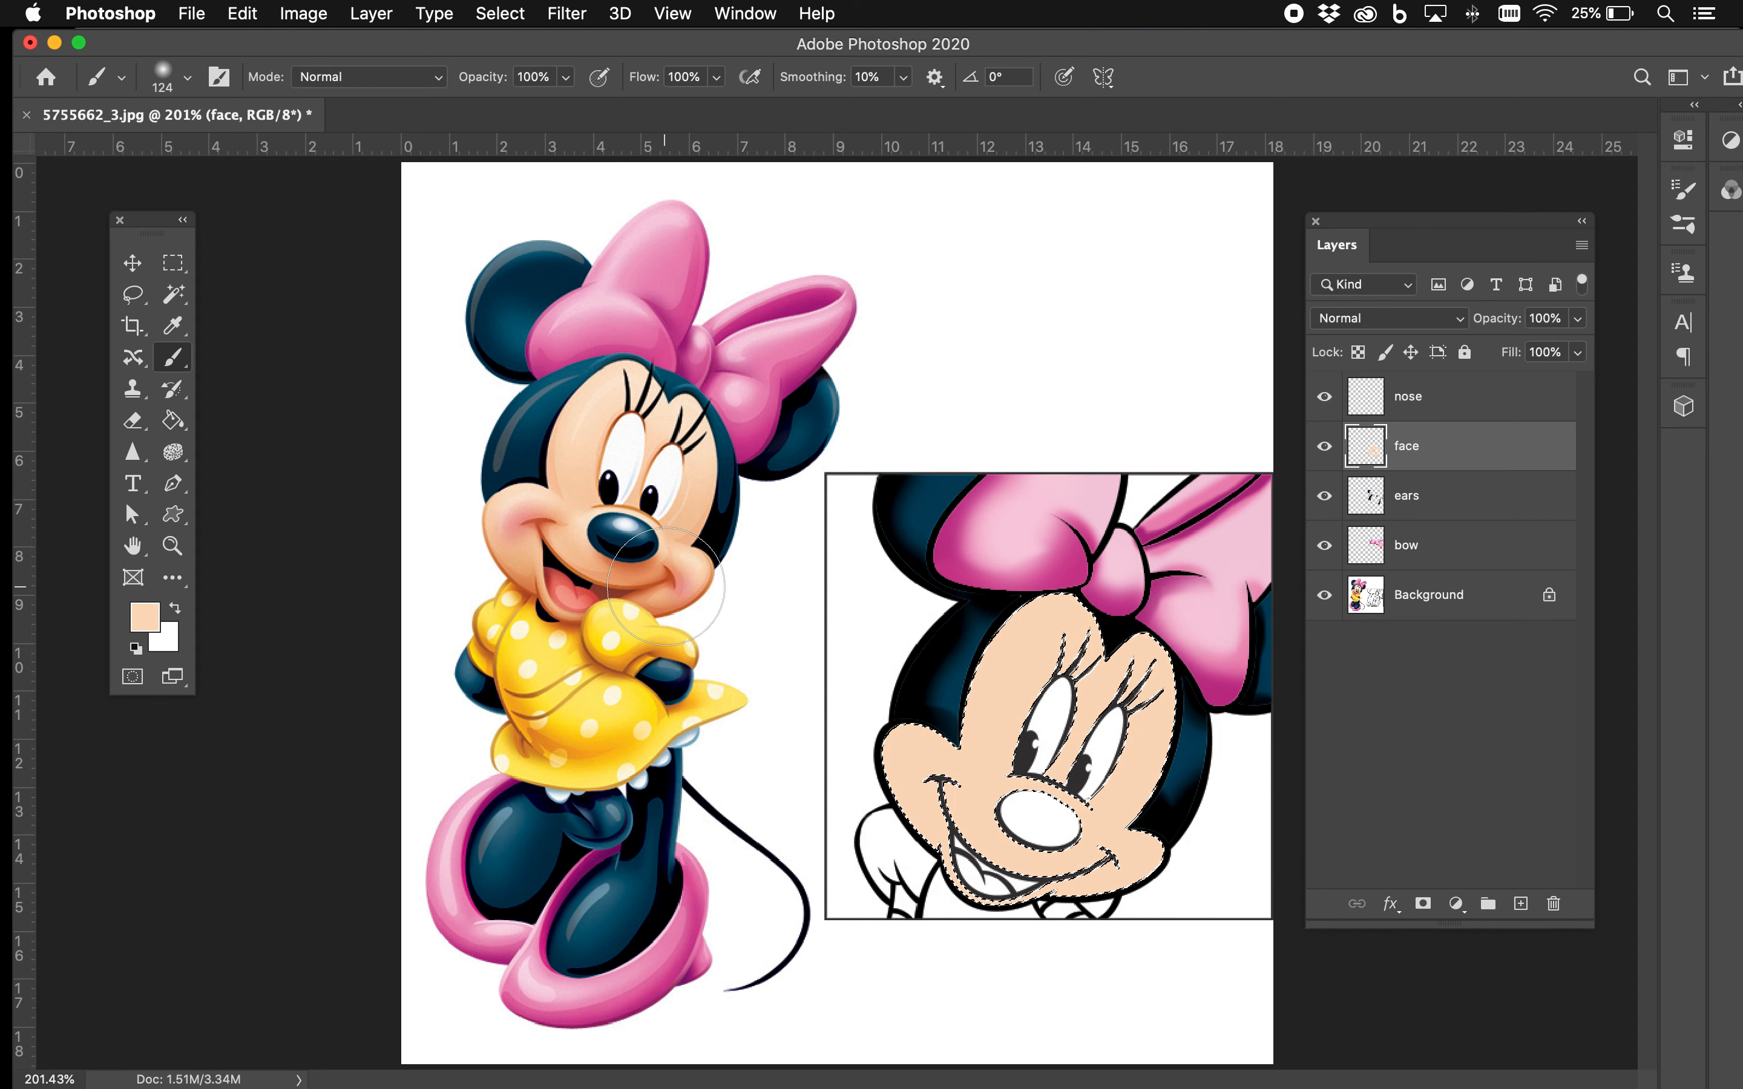
# Step: Shade the outer lower edges of both cheeks in orange sampled from the reference face with a soft 159 px brush, undoing the first attempts
pyautogui.keyDown('alt'); pyautogui.click(527, 575); pyautogui.keyUp('alt')
pyautogui.moveTo(826, 901)
pyautogui.mouseDown()
pyautogui.moveTo(878, 880)
pyautogui.moveTo(842, 799)
pyautogui.mouseUp()
pyautogui.press('super+z')
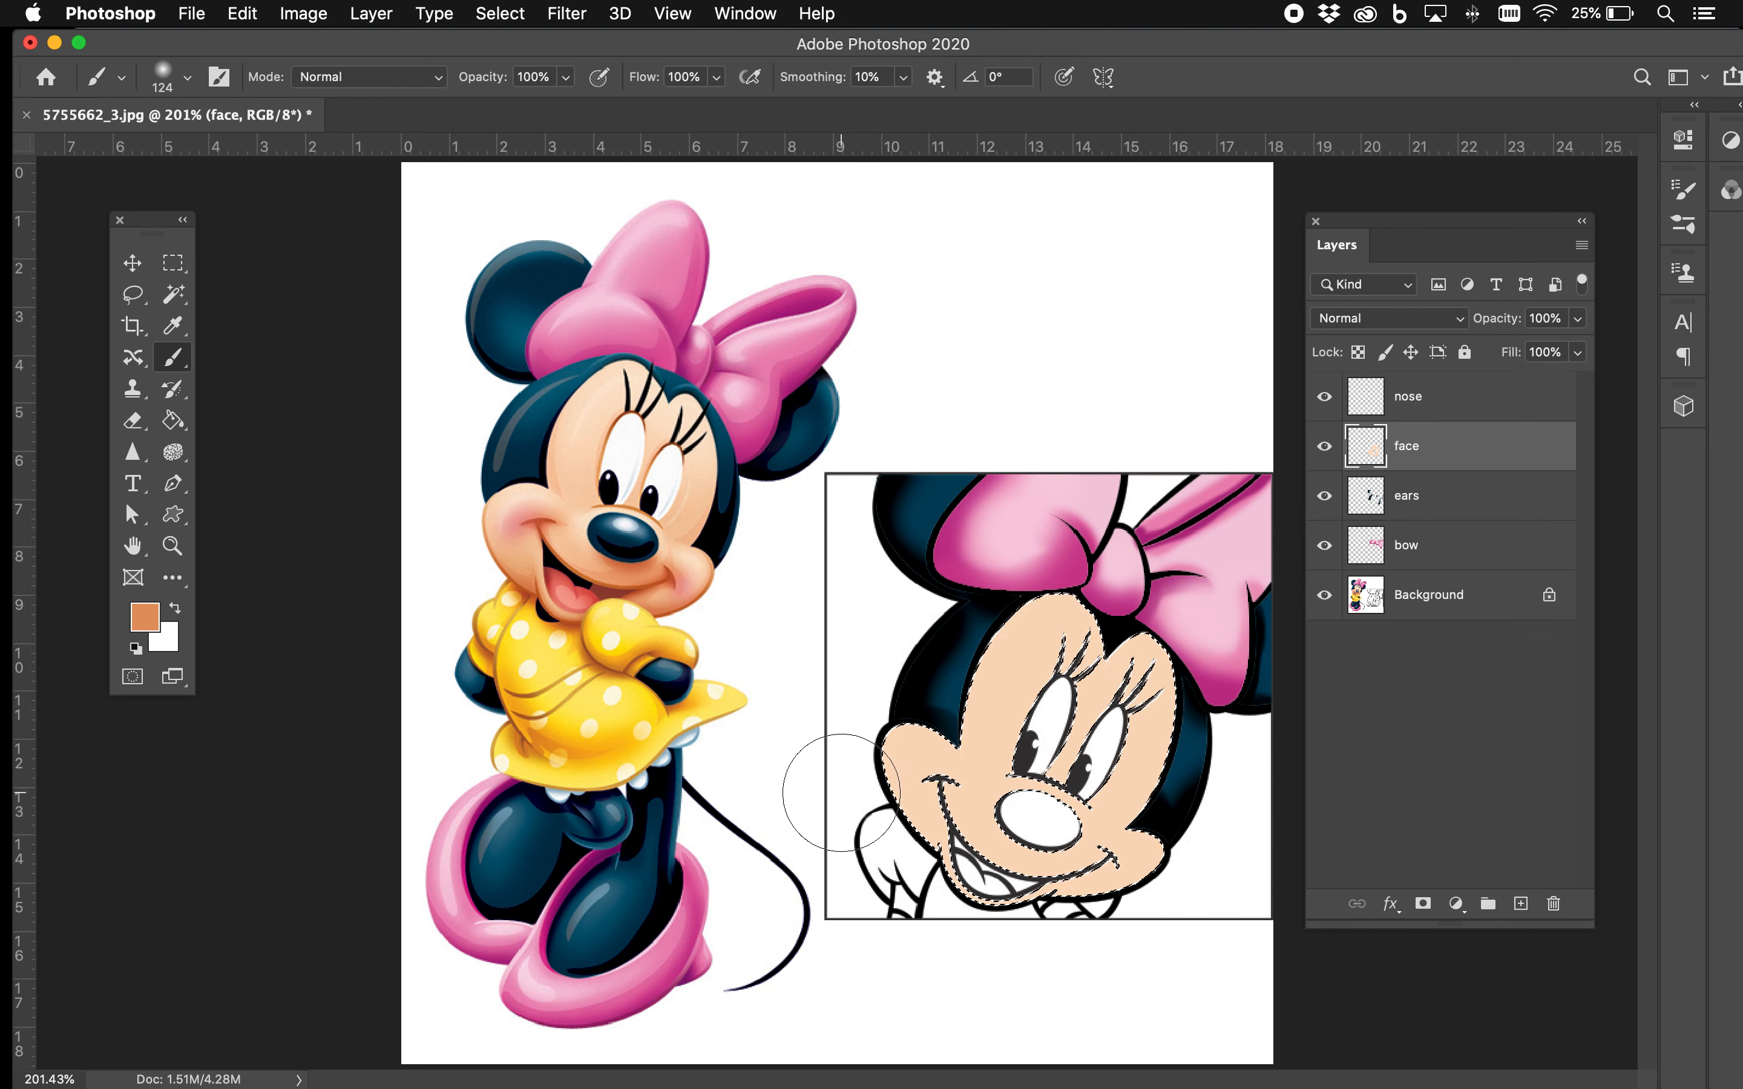
pyautogui.rightClick(840, 277)
pyautogui.moveTo(1042, 336); pyautogui.dragTo(1067, 332)
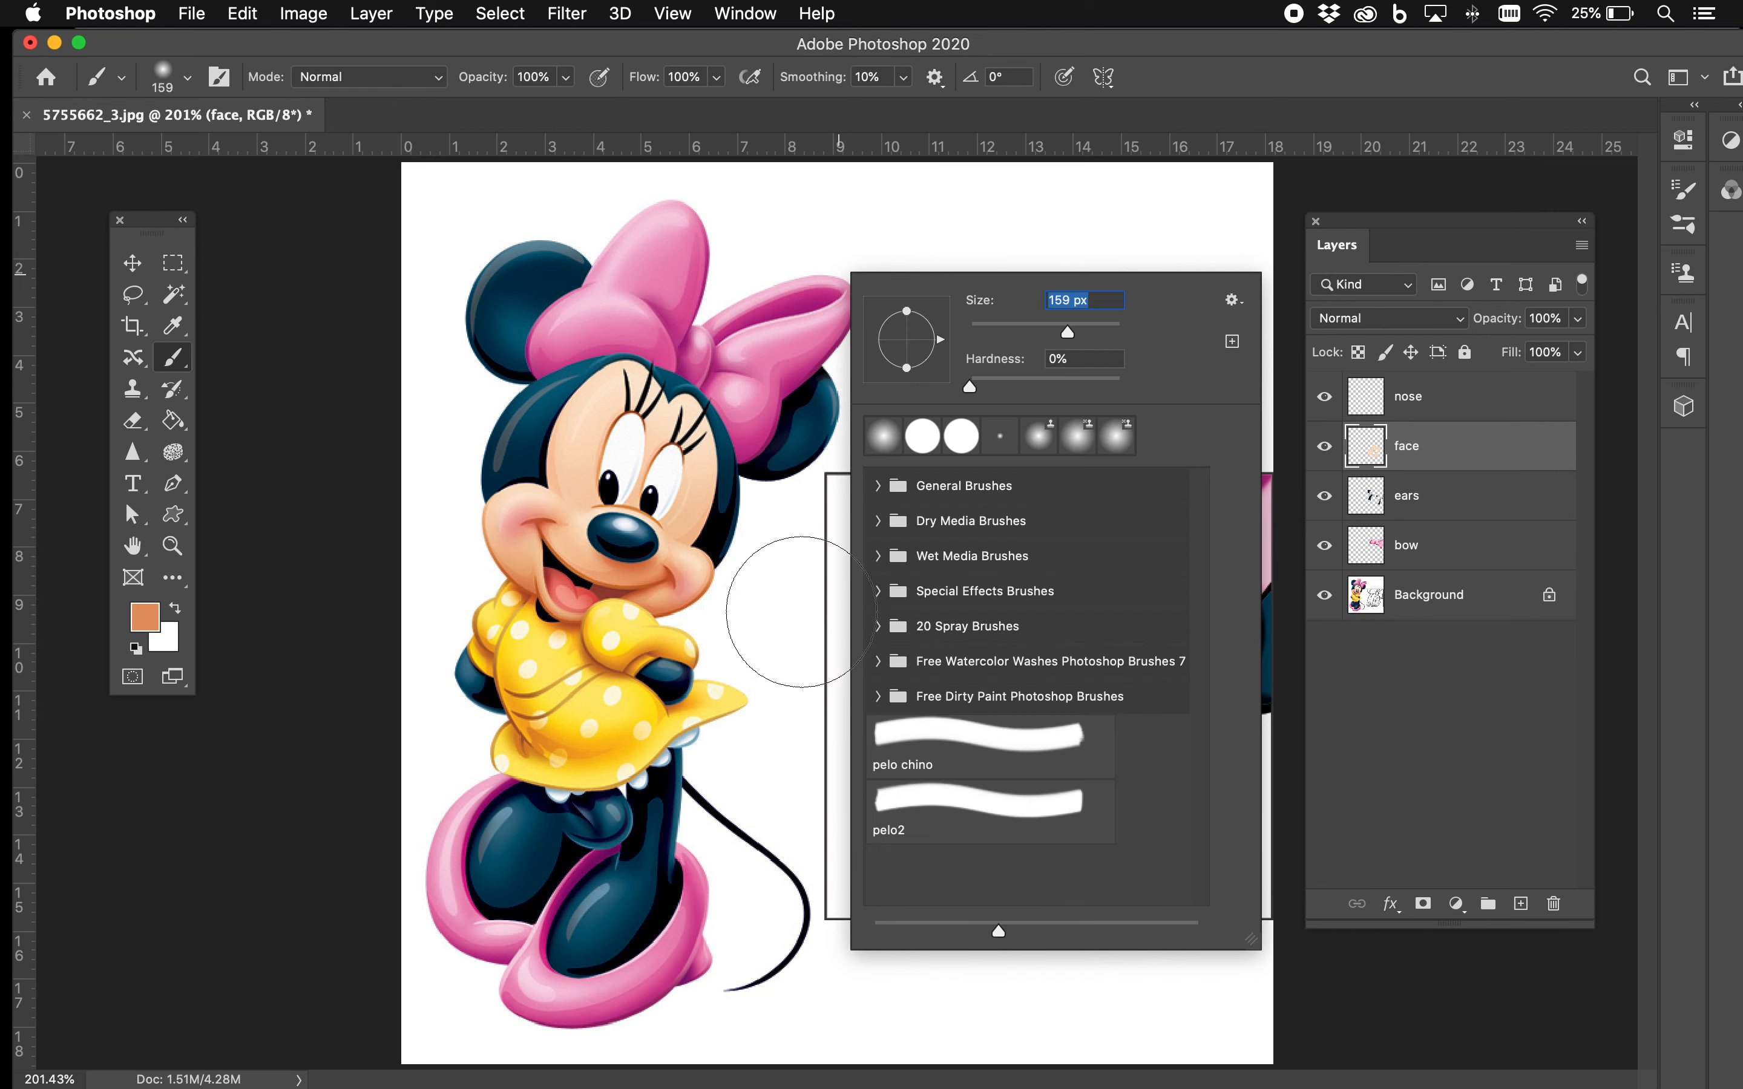
pyautogui.press('Return')
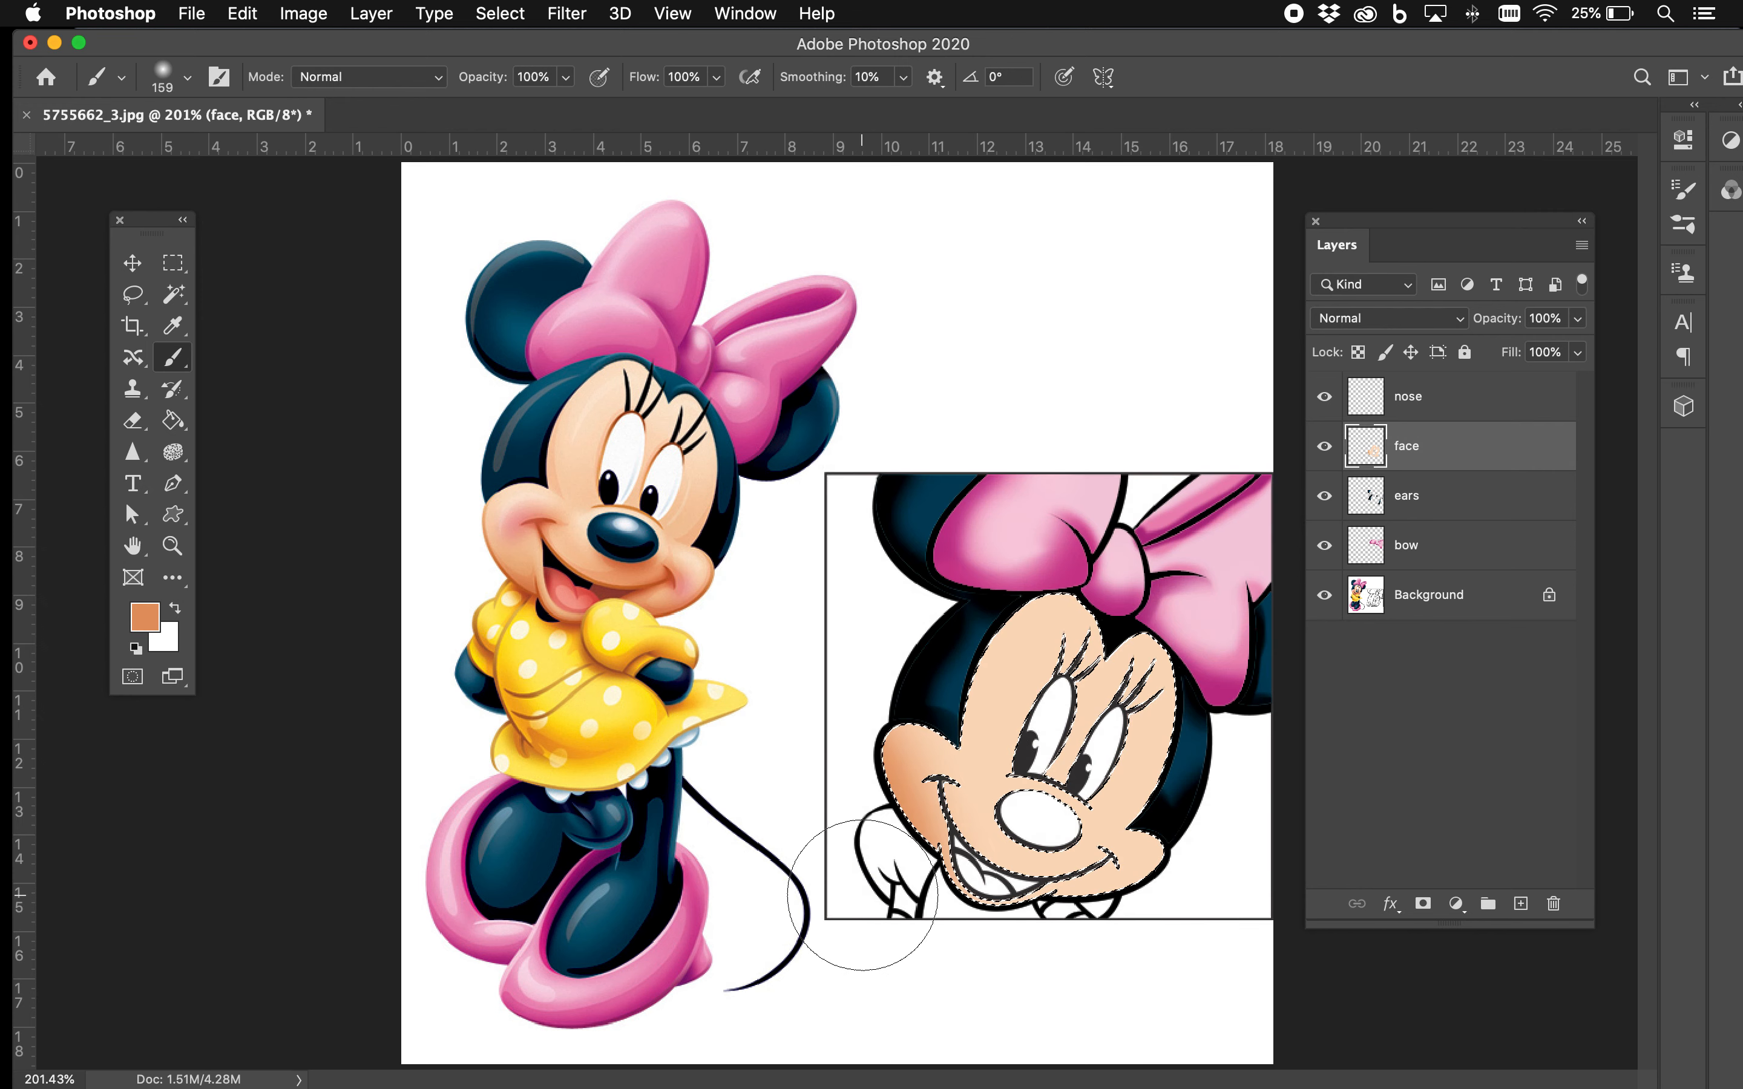
pyautogui.press('super+z')
pyautogui.moveTo(879, 924); pyautogui.dragTo(805, 842)
pyautogui.moveTo(1130, 975); pyautogui.dragTo(1217, 944)
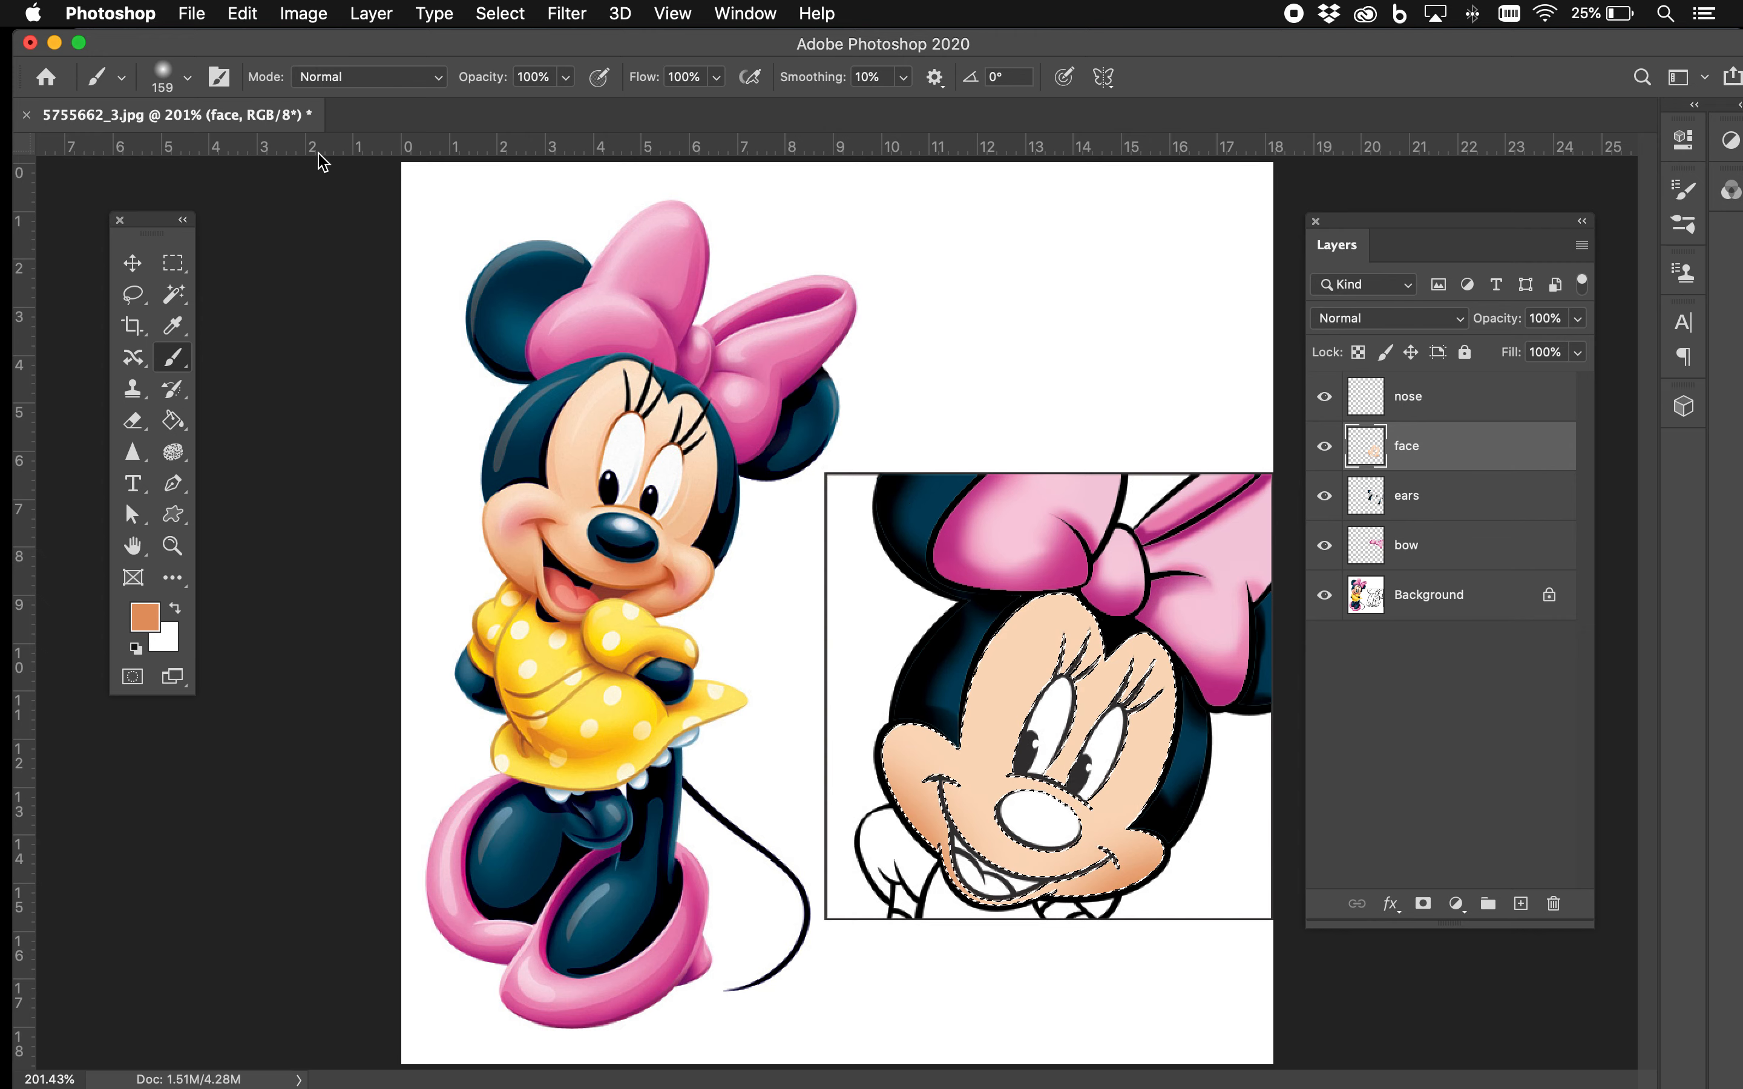
# Step: Shade under the nose, the top of the forehead and the left cheek's upper edge in orange with a soft 31 px brush, and deselect
pyautogui.rightClick(957, 317)
pyautogui.moveTo(1185, 386); pyautogui.dragTo(1115, 385)
pyautogui.click(739, 653)
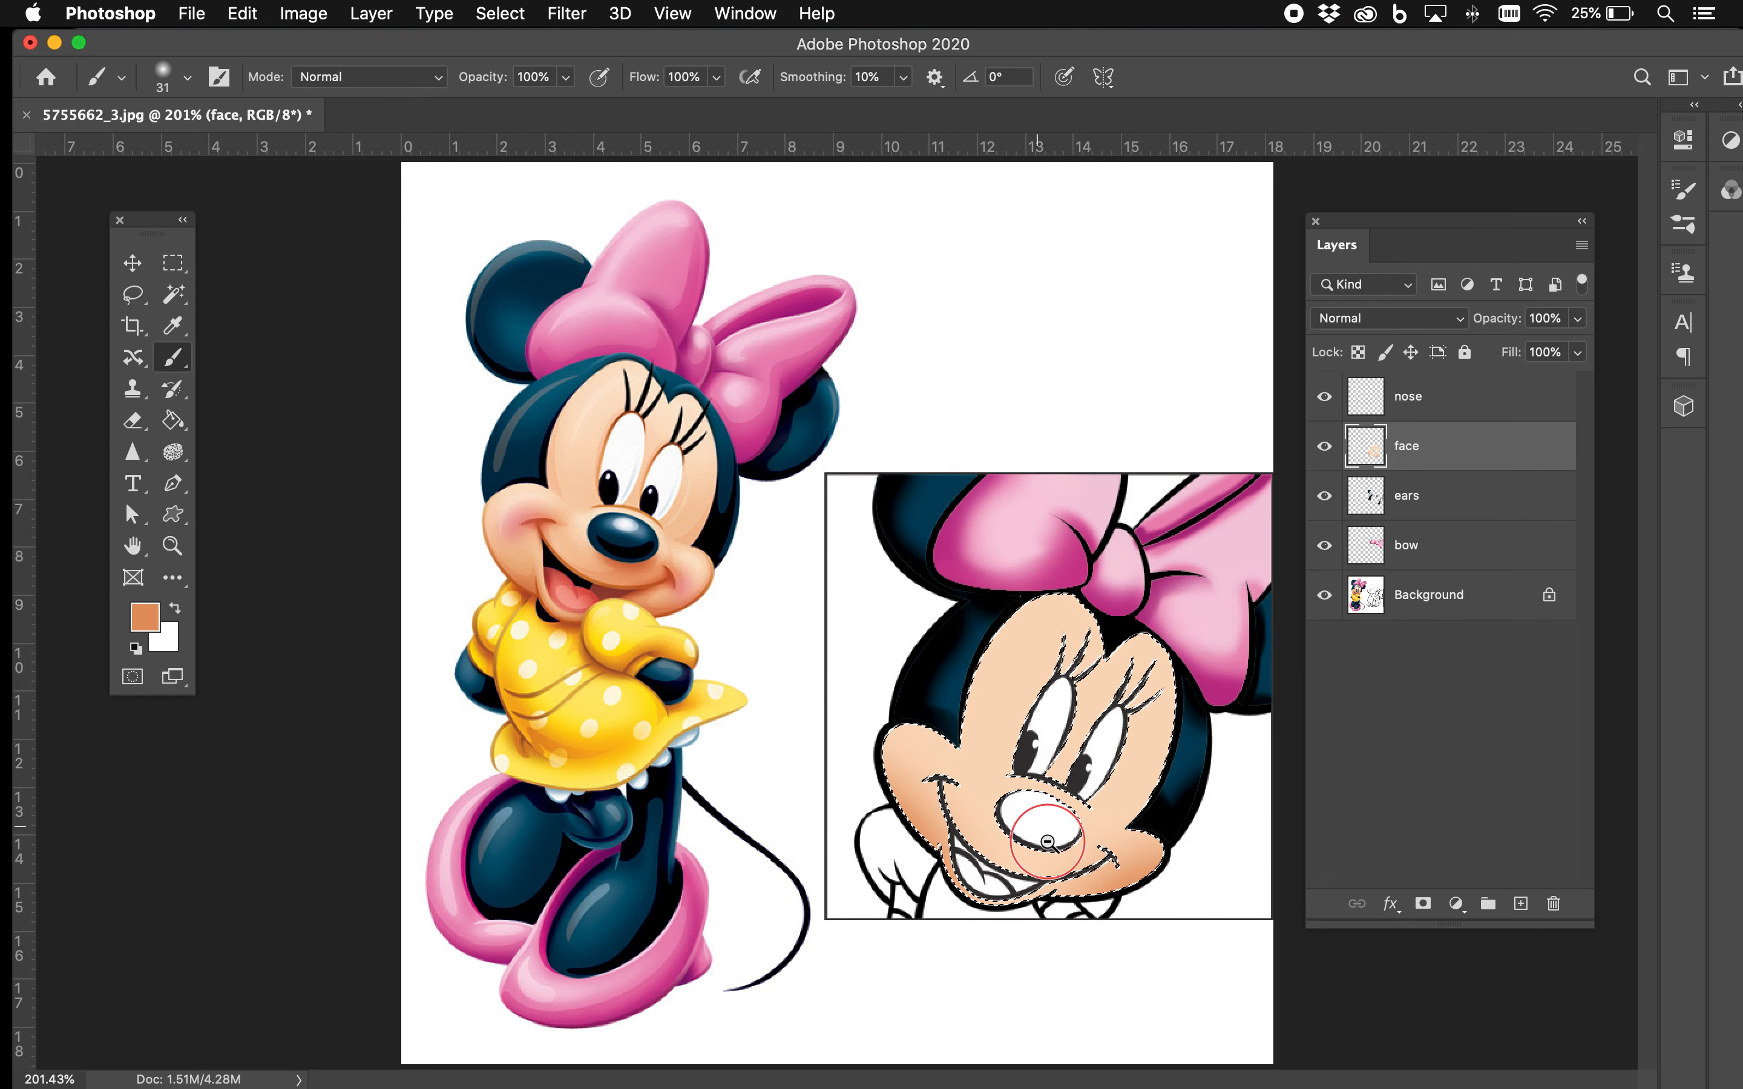
pyautogui.scroll(5, 1027, 832)
pyautogui.moveTo(942, 835); pyautogui.dragTo(1141, 854)
pyautogui.scroll(3, 1008, 648)
pyautogui.moveTo(864, 403); pyautogui.dragTo(1014, 393)
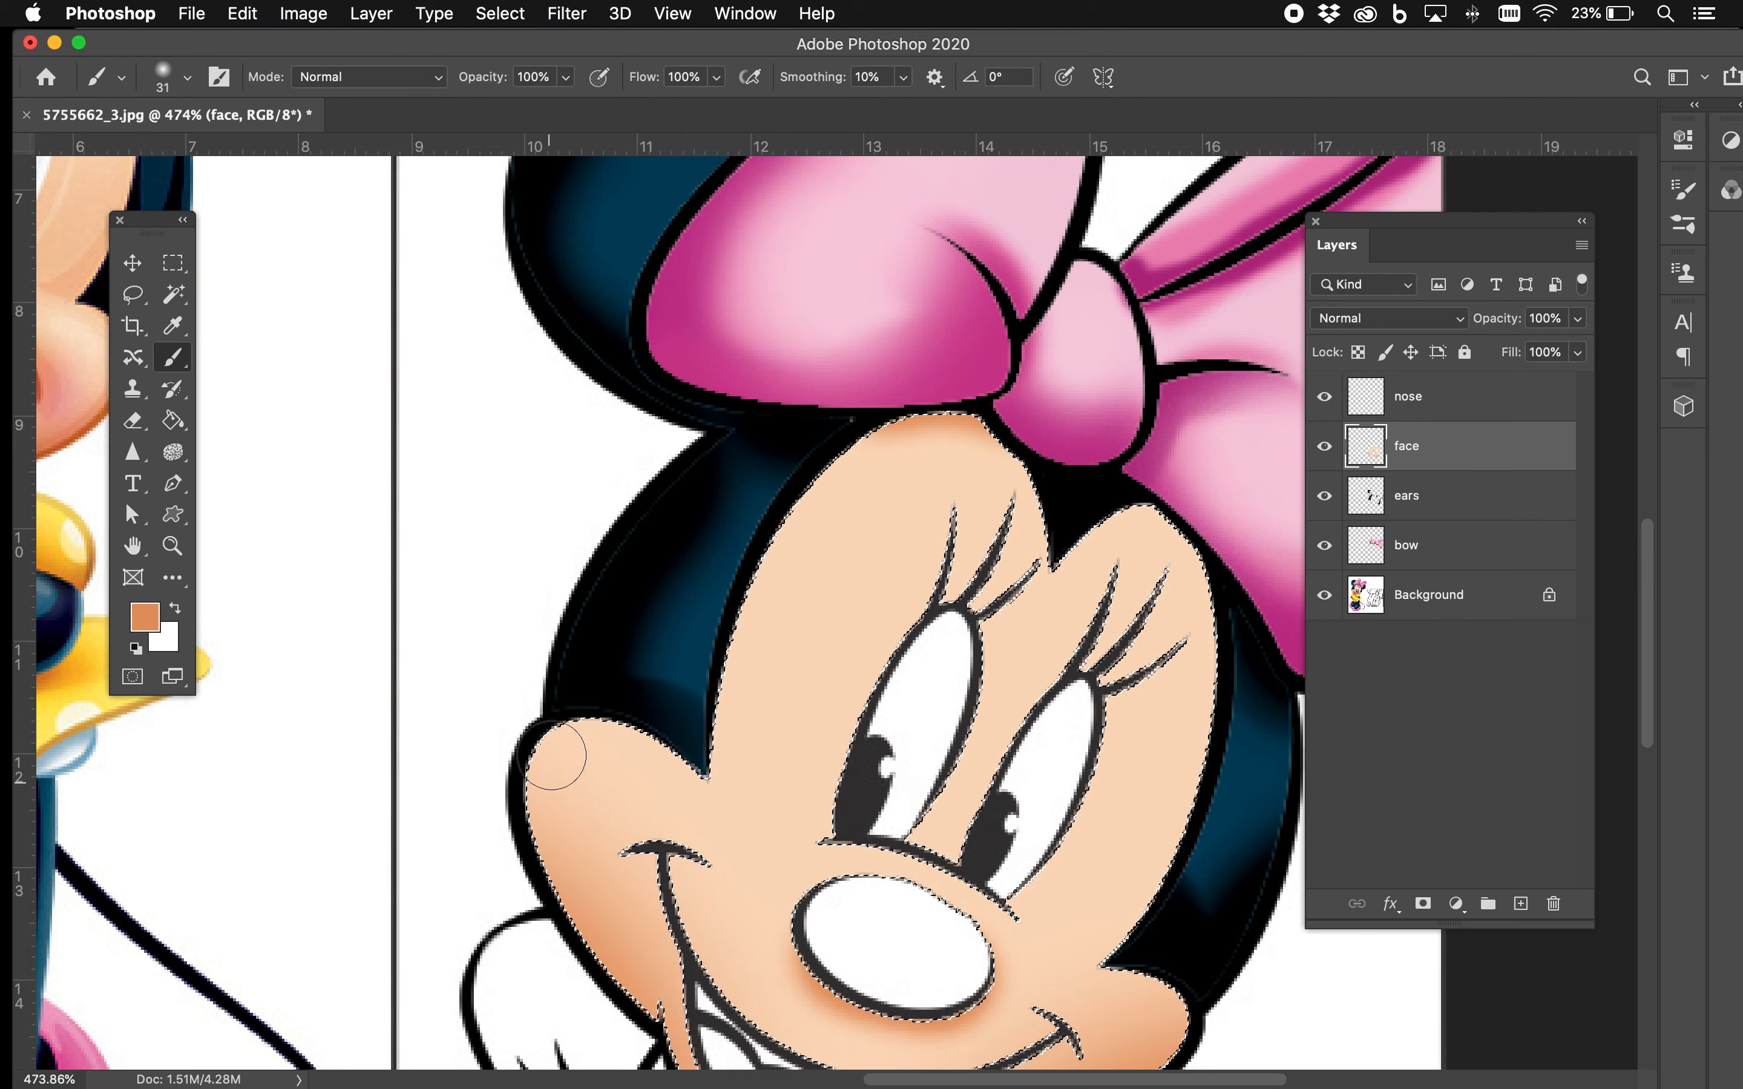
pyautogui.moveTo(545, 692)
pyautogui.mouseDown()
pyautogui.moveTo(564, 693)
pyautogui.moveTo(510, 719)
pyautogui.moveTo(494, 767)
pyautogui.moveTo(494, 887)
pyautogui.moveTo(568, 823)
pyautogui.mouseUp()
pyautogui.moveTo(1049, 731); pyautogui.dragTo(1034, 605)
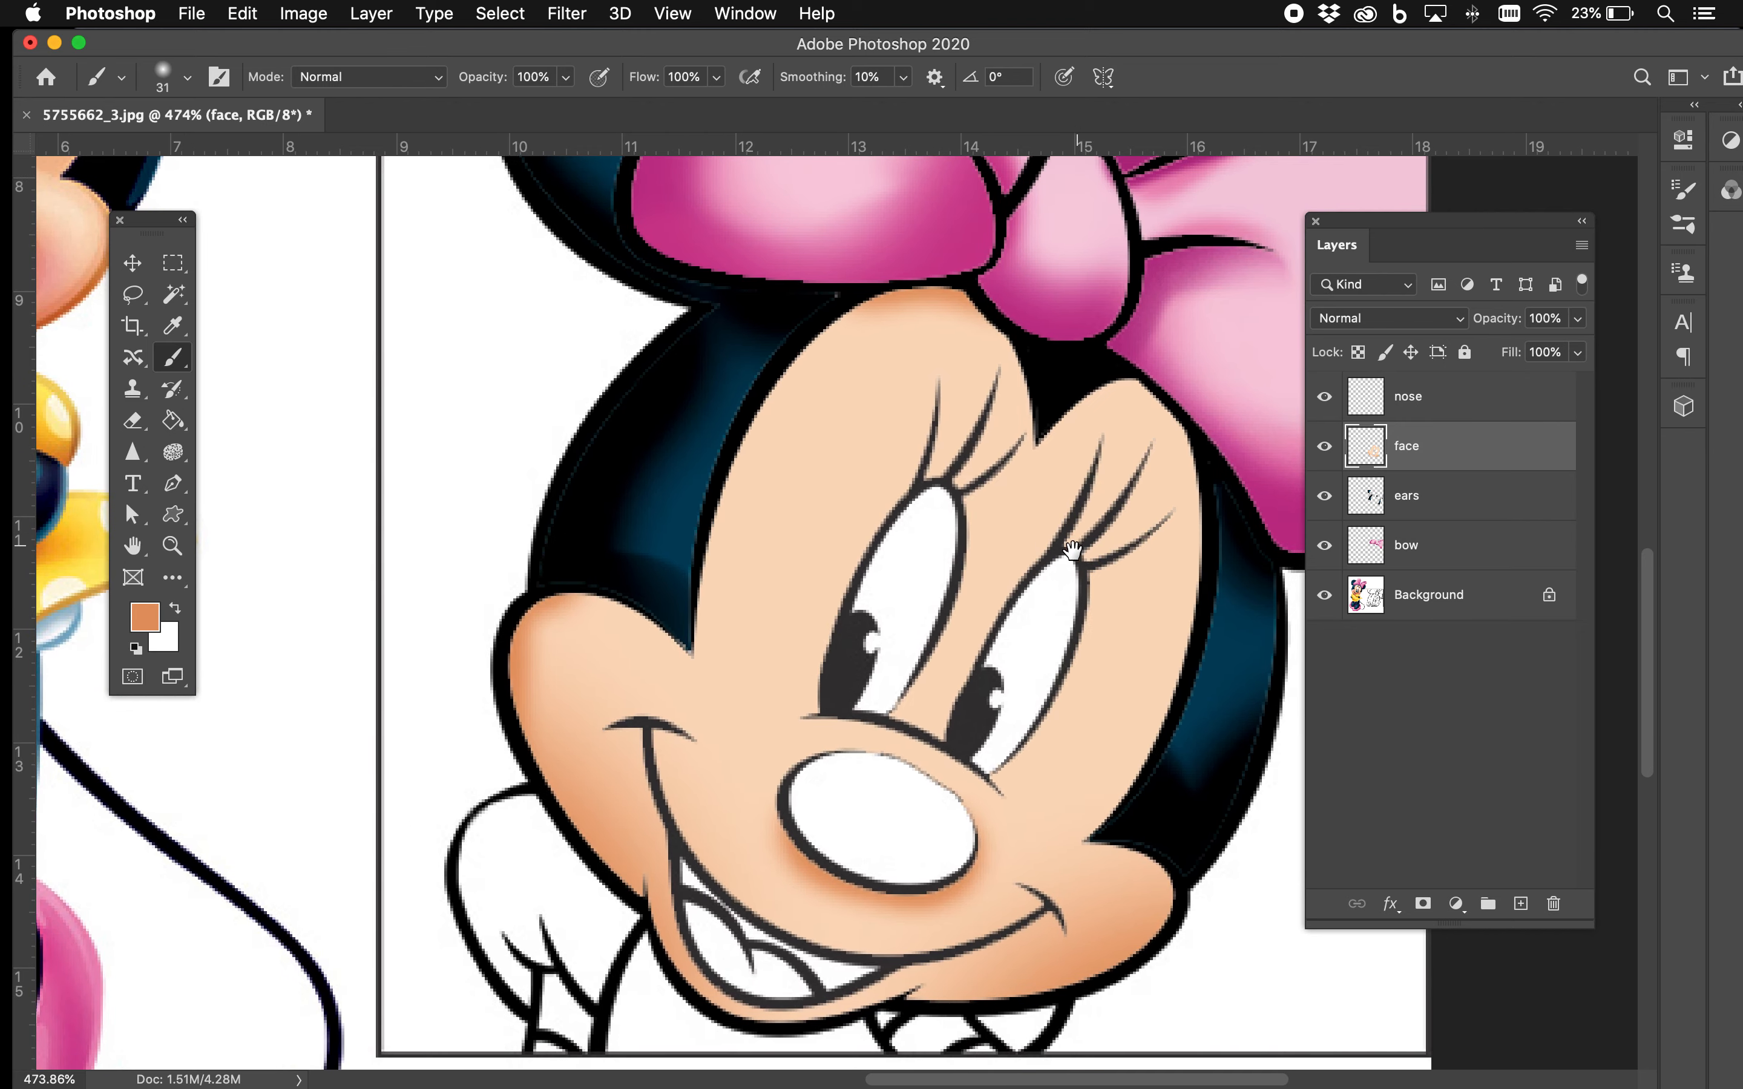
pyautogui.press('super+0')
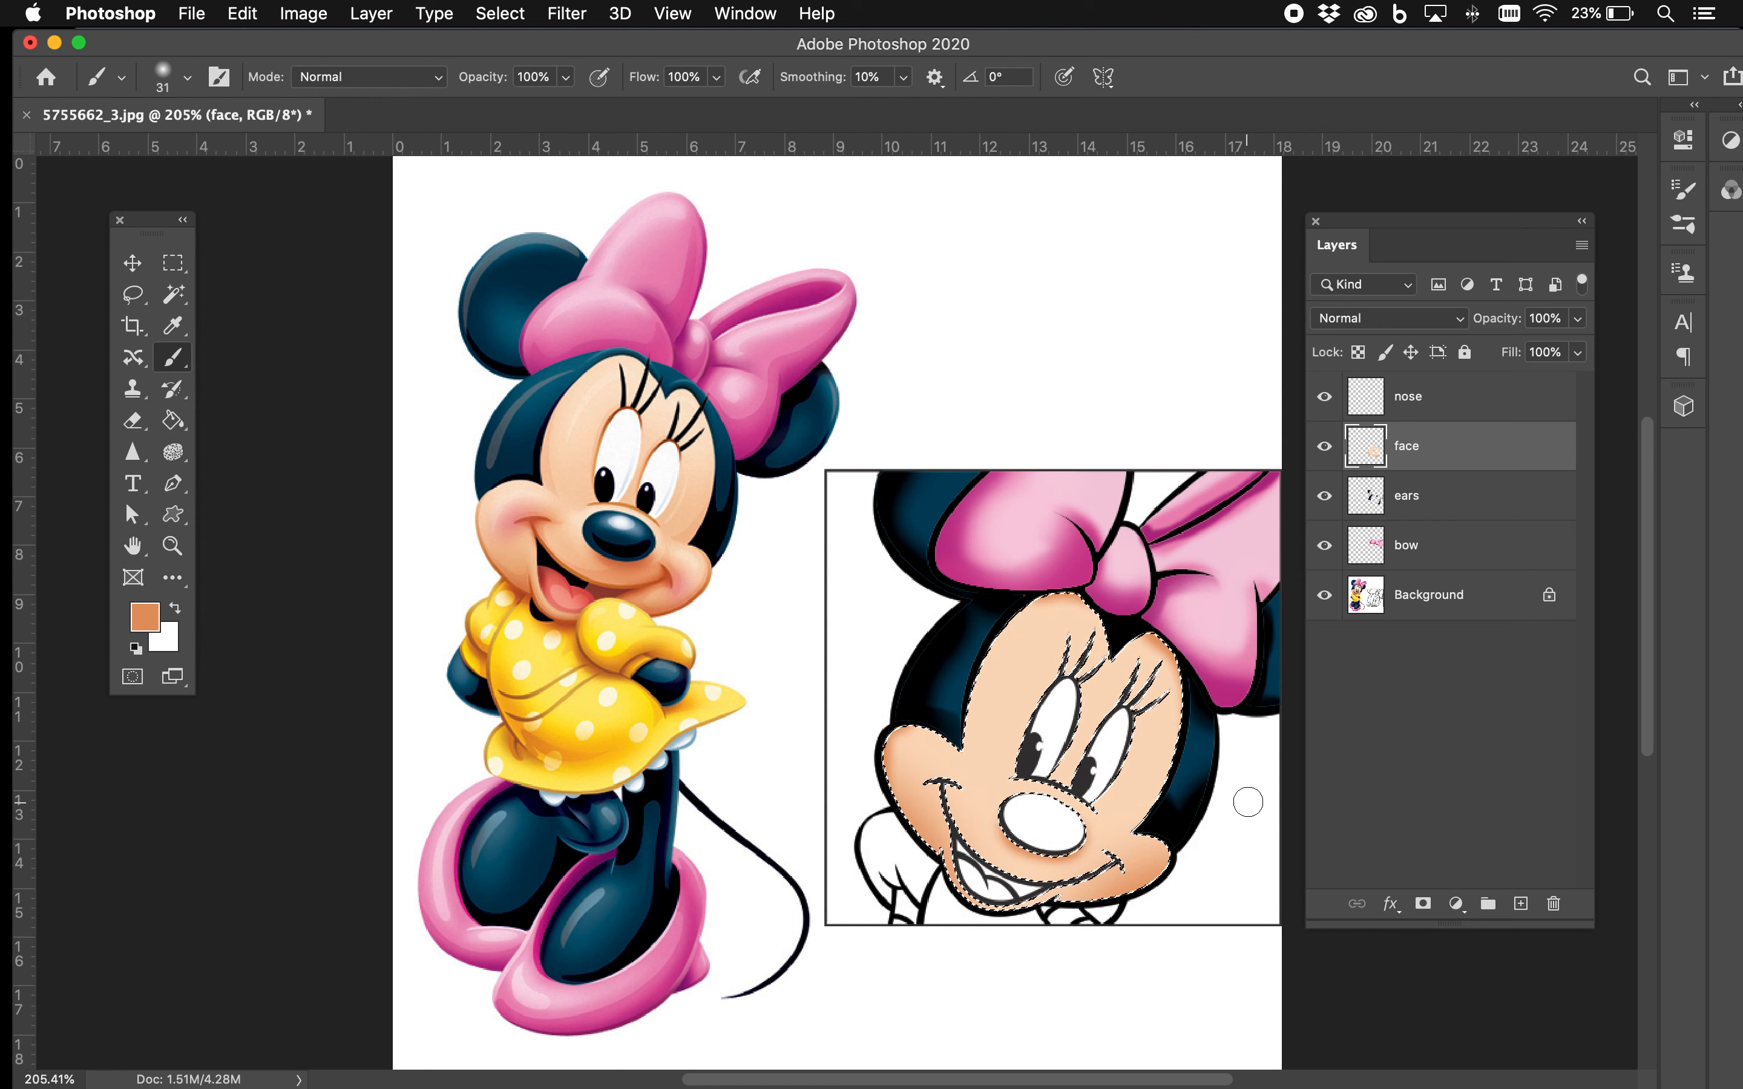
pyautogui.press('super+d')
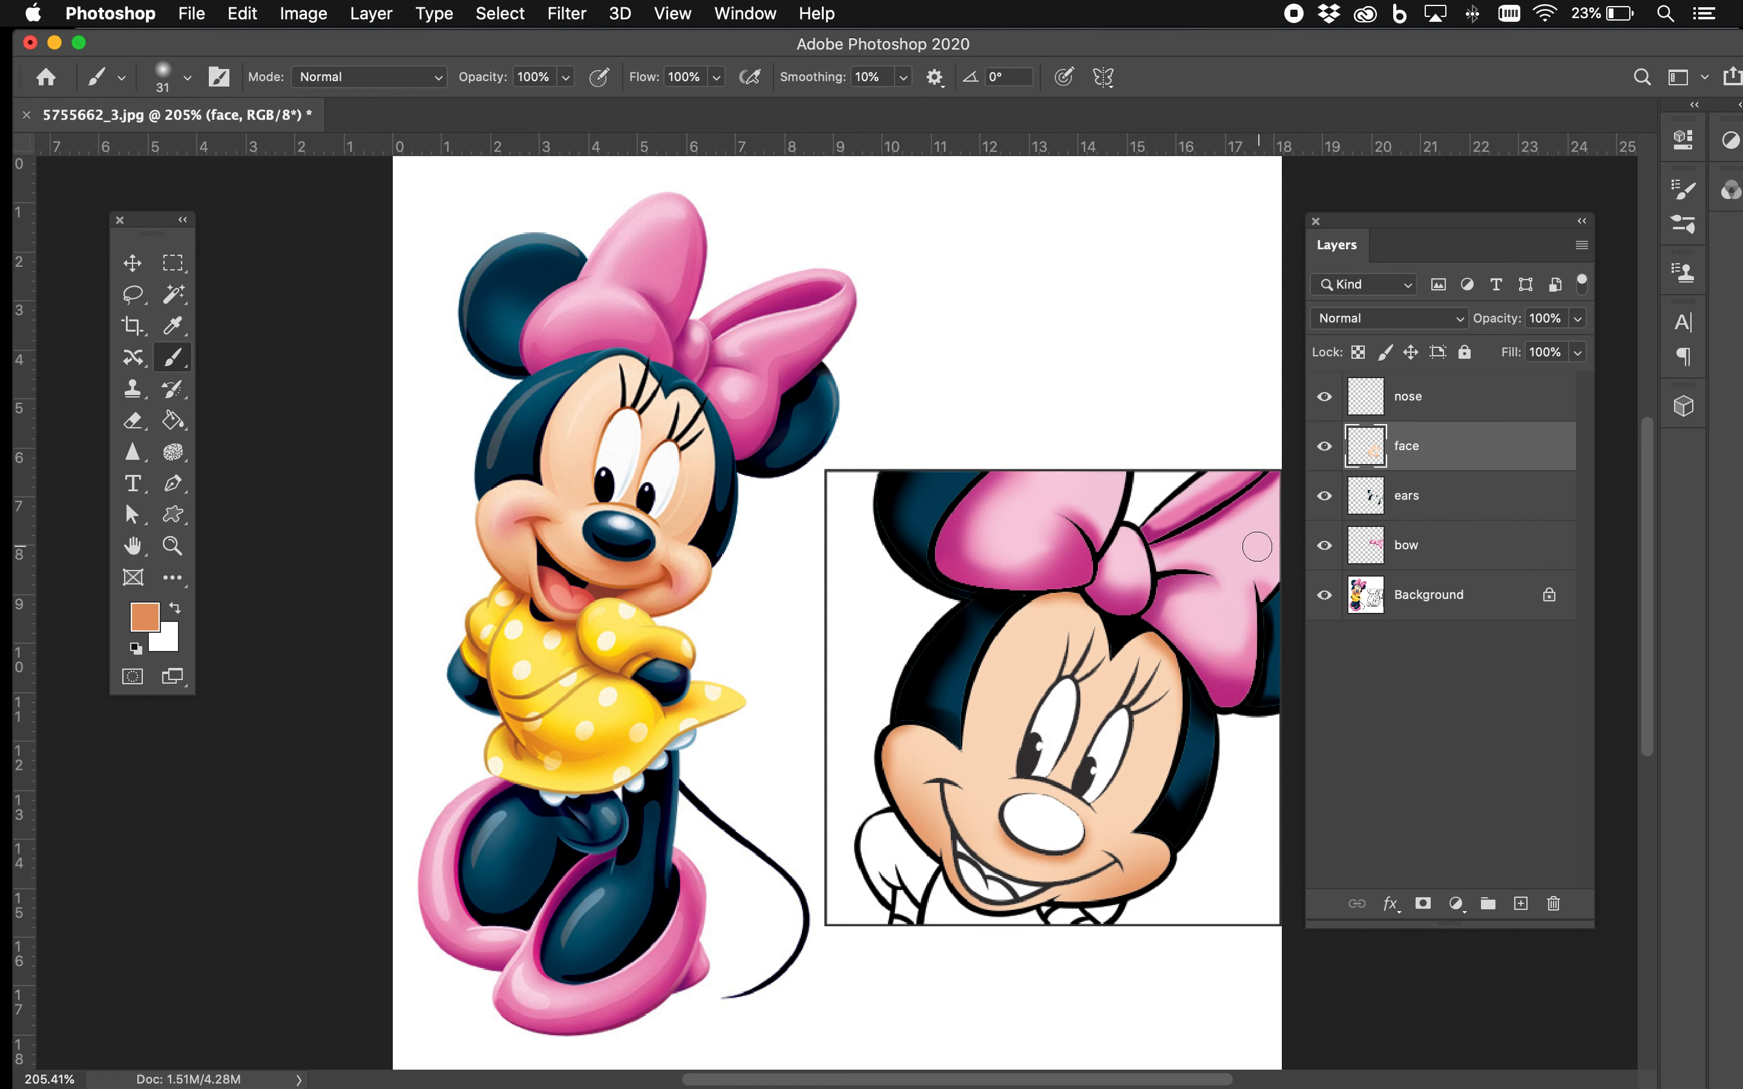
# Step: Hide the Background layer, check the bow, ears and face layers by toggling their visibility, and show the Background again
pyautogui.click(1323, 594)
pyautogui.click(1324, 546)
pyautogui.click(1323, 545)
pyautogui.click(1325, 496)
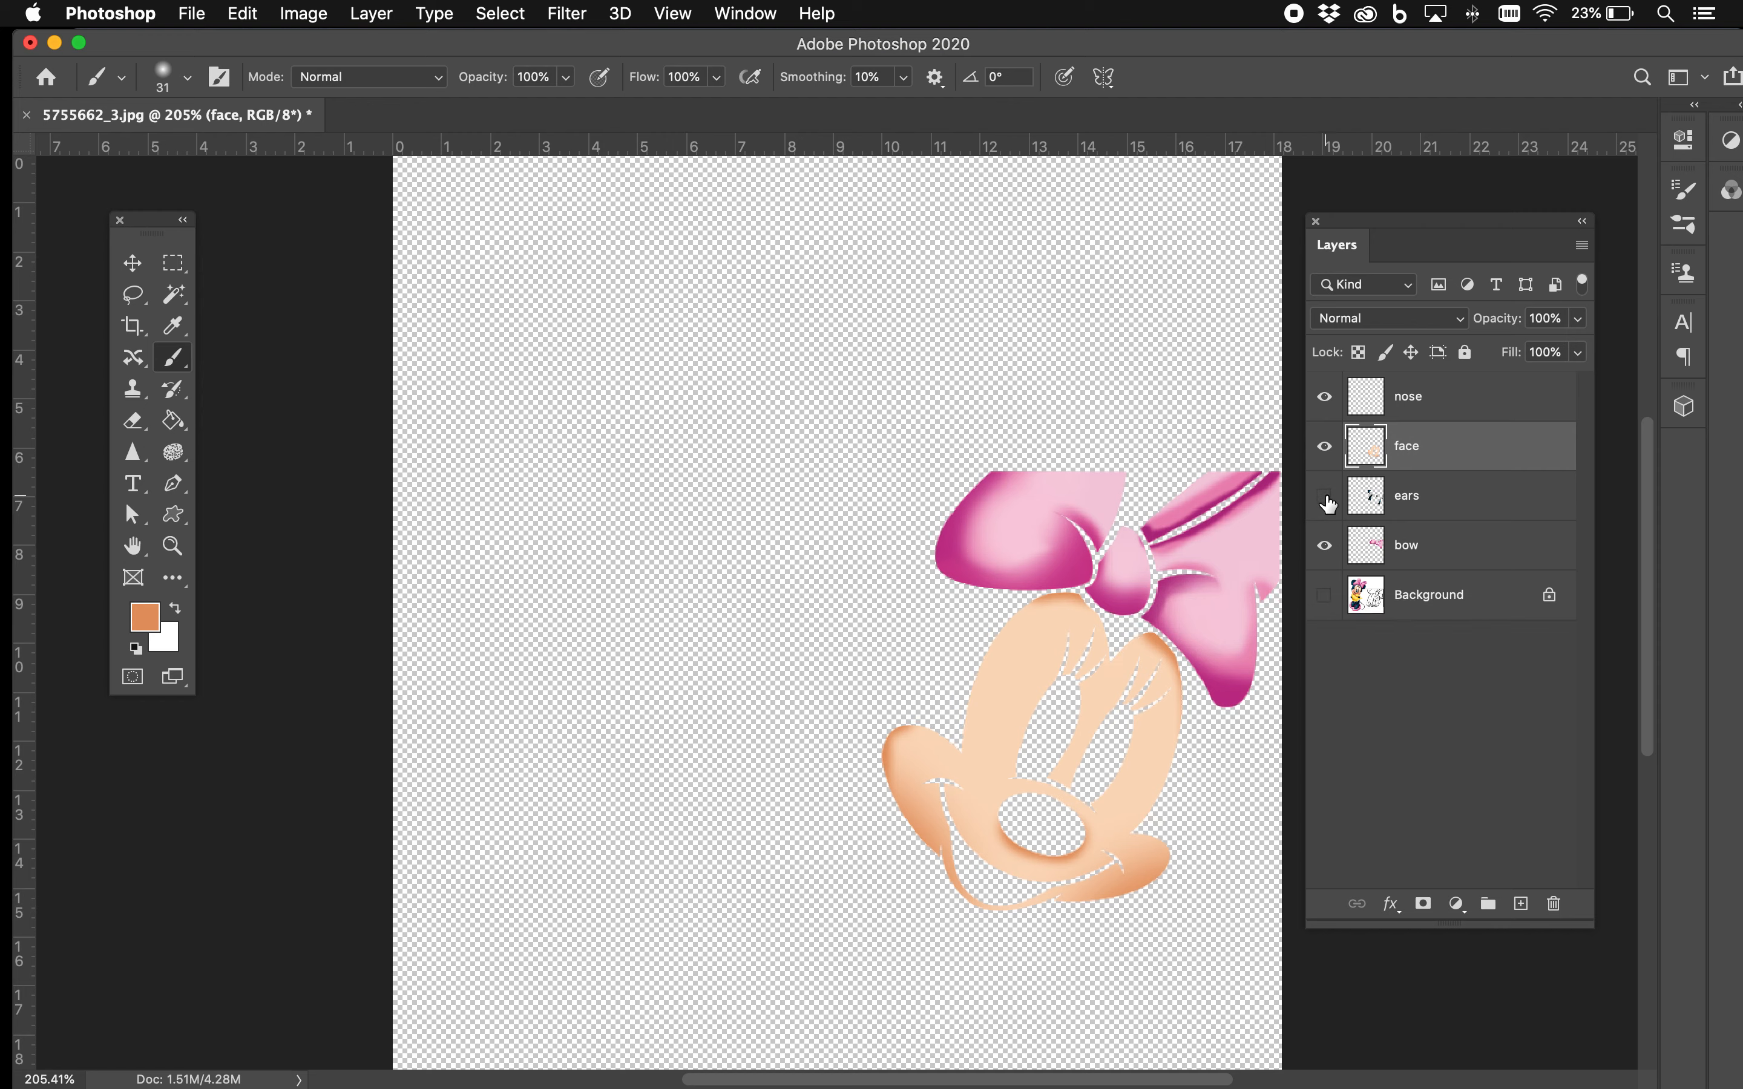
pyautogui.click(1325, 496)
pyautogui.click(1325, 446)
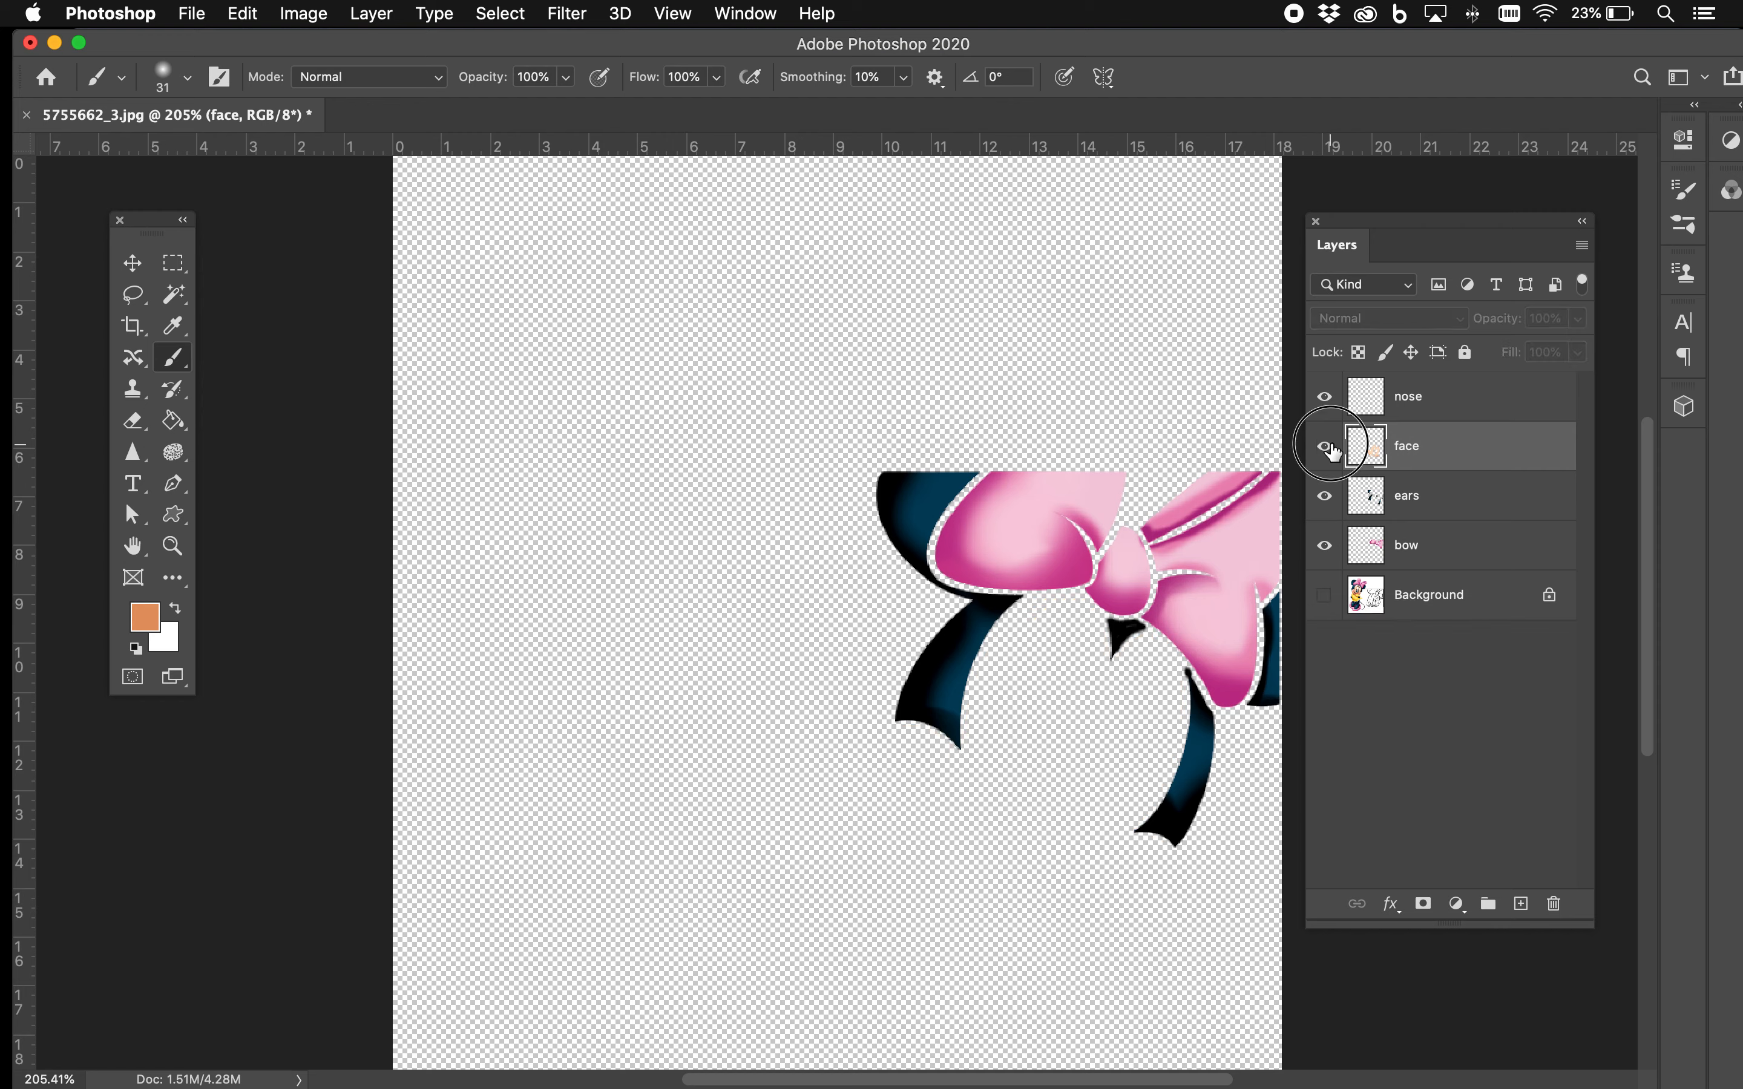
pyautogui.click(1325, 446)
pyautogui.click(1425, 397)
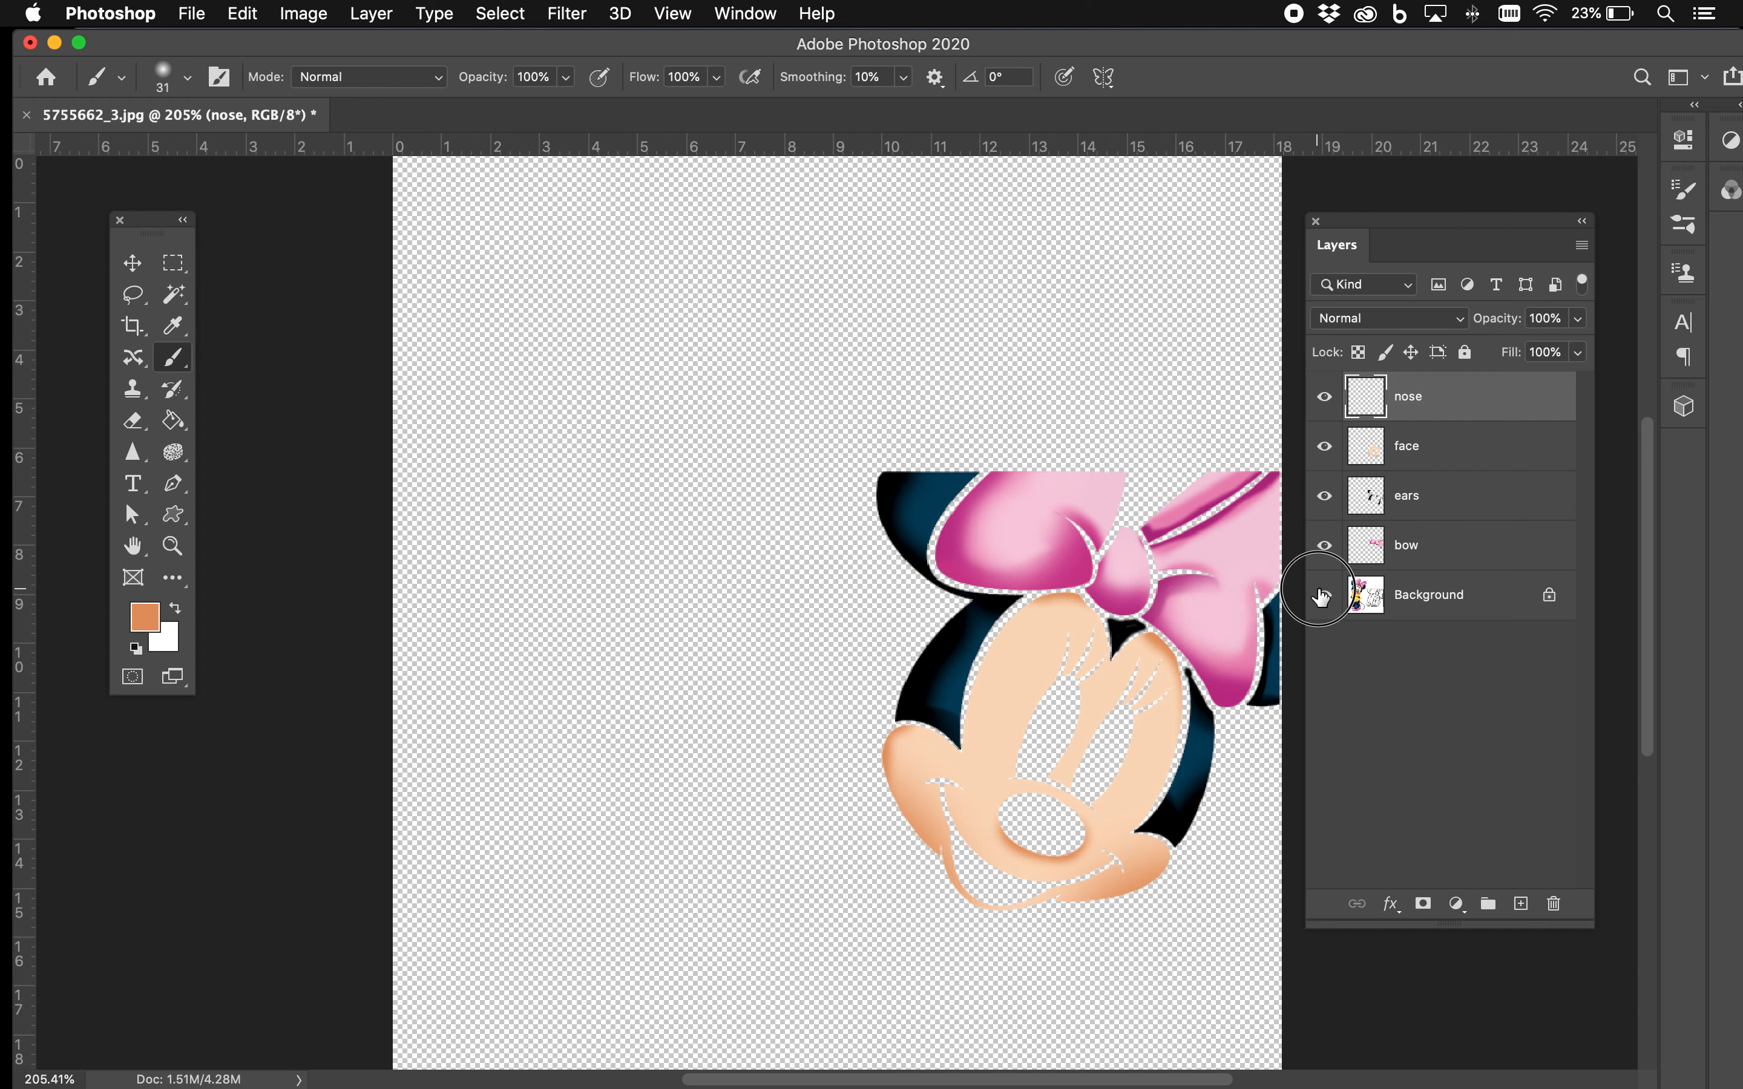
pyautogui.click(1324, 594)
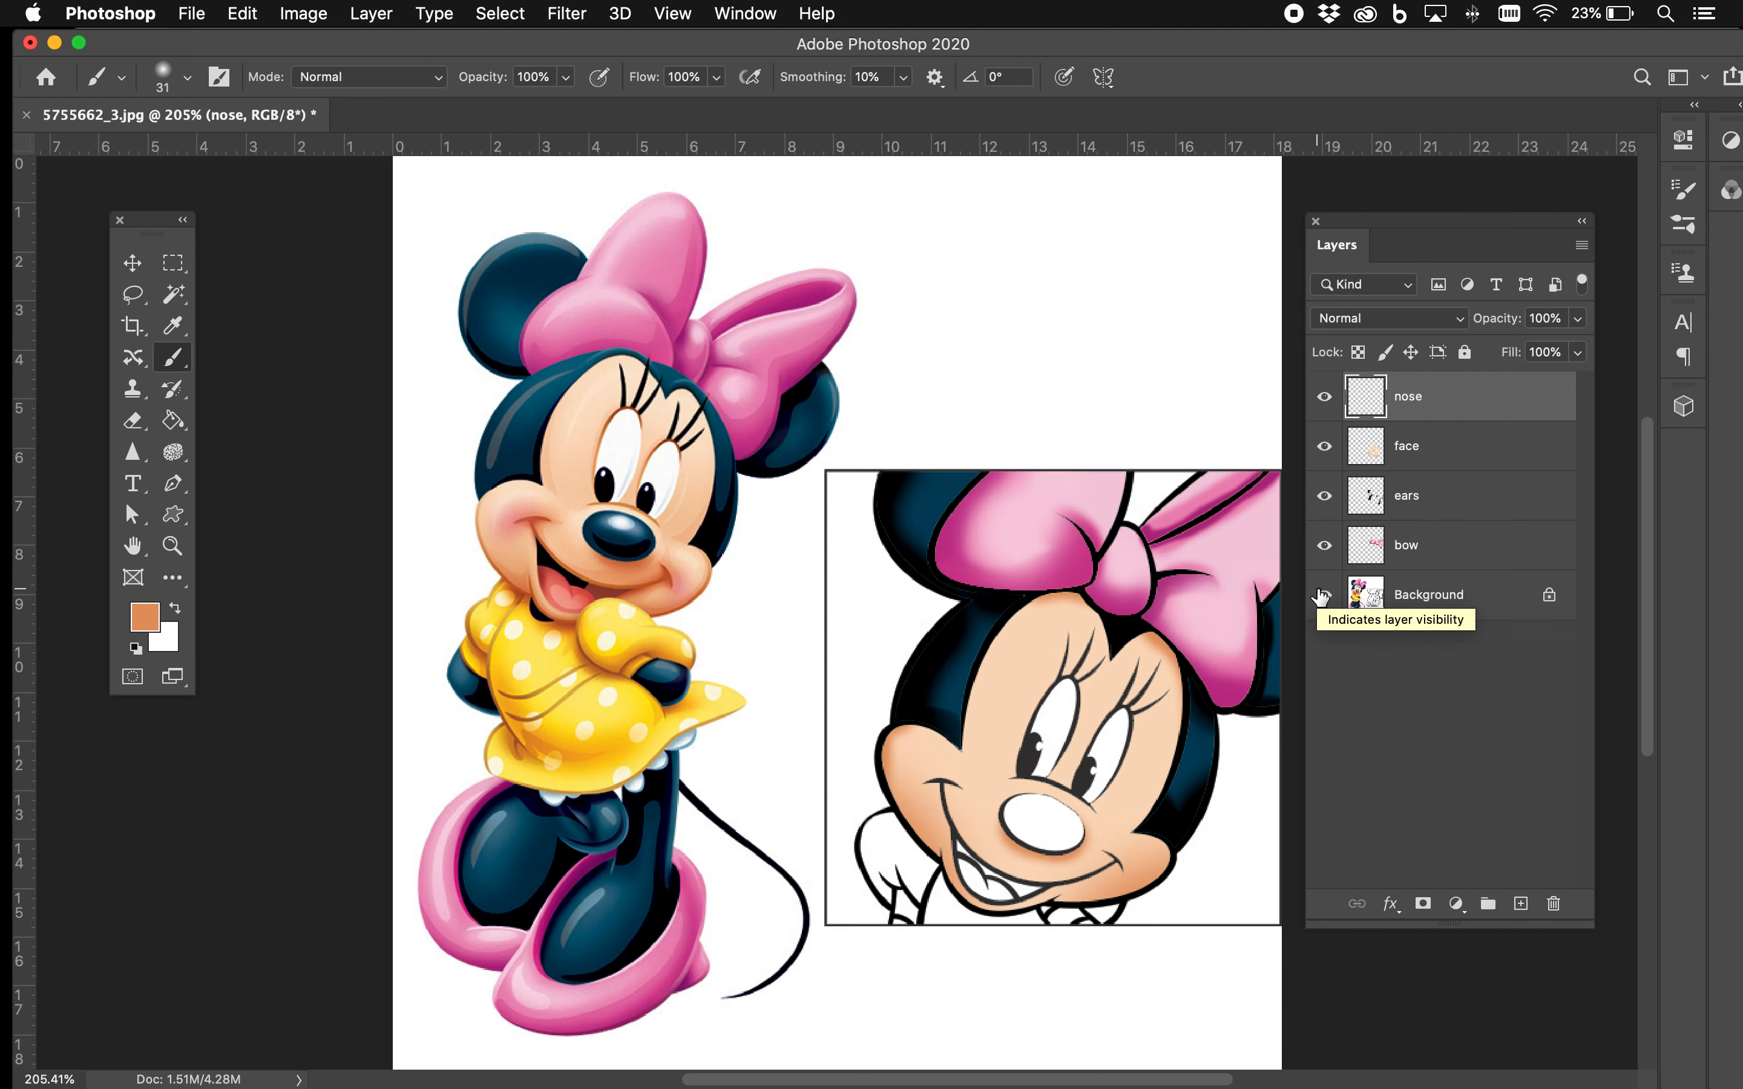
# Step: Select the inside of the drawing's nose on the Background layer with the Magic Wand and make the nose layer active
pyautogui.click(1451, 608)
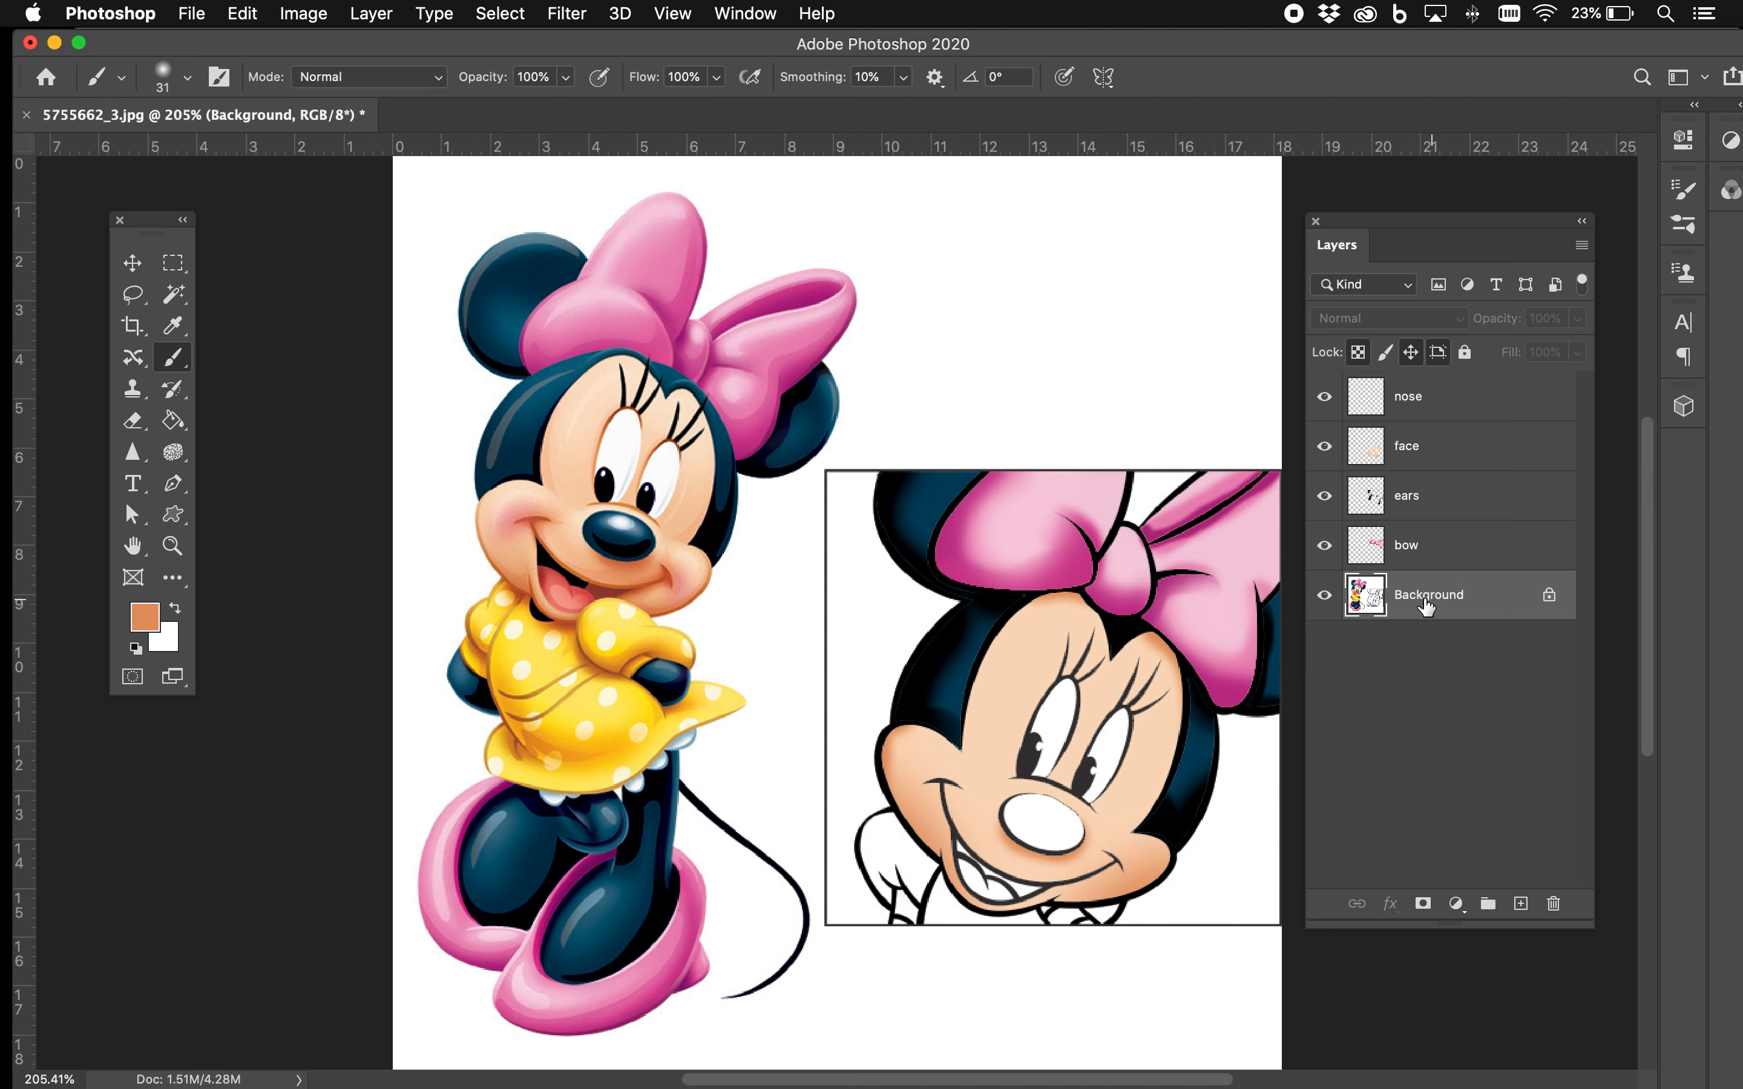
pyautogui.click(173, 294)
pyautogui.click(1055, 827)
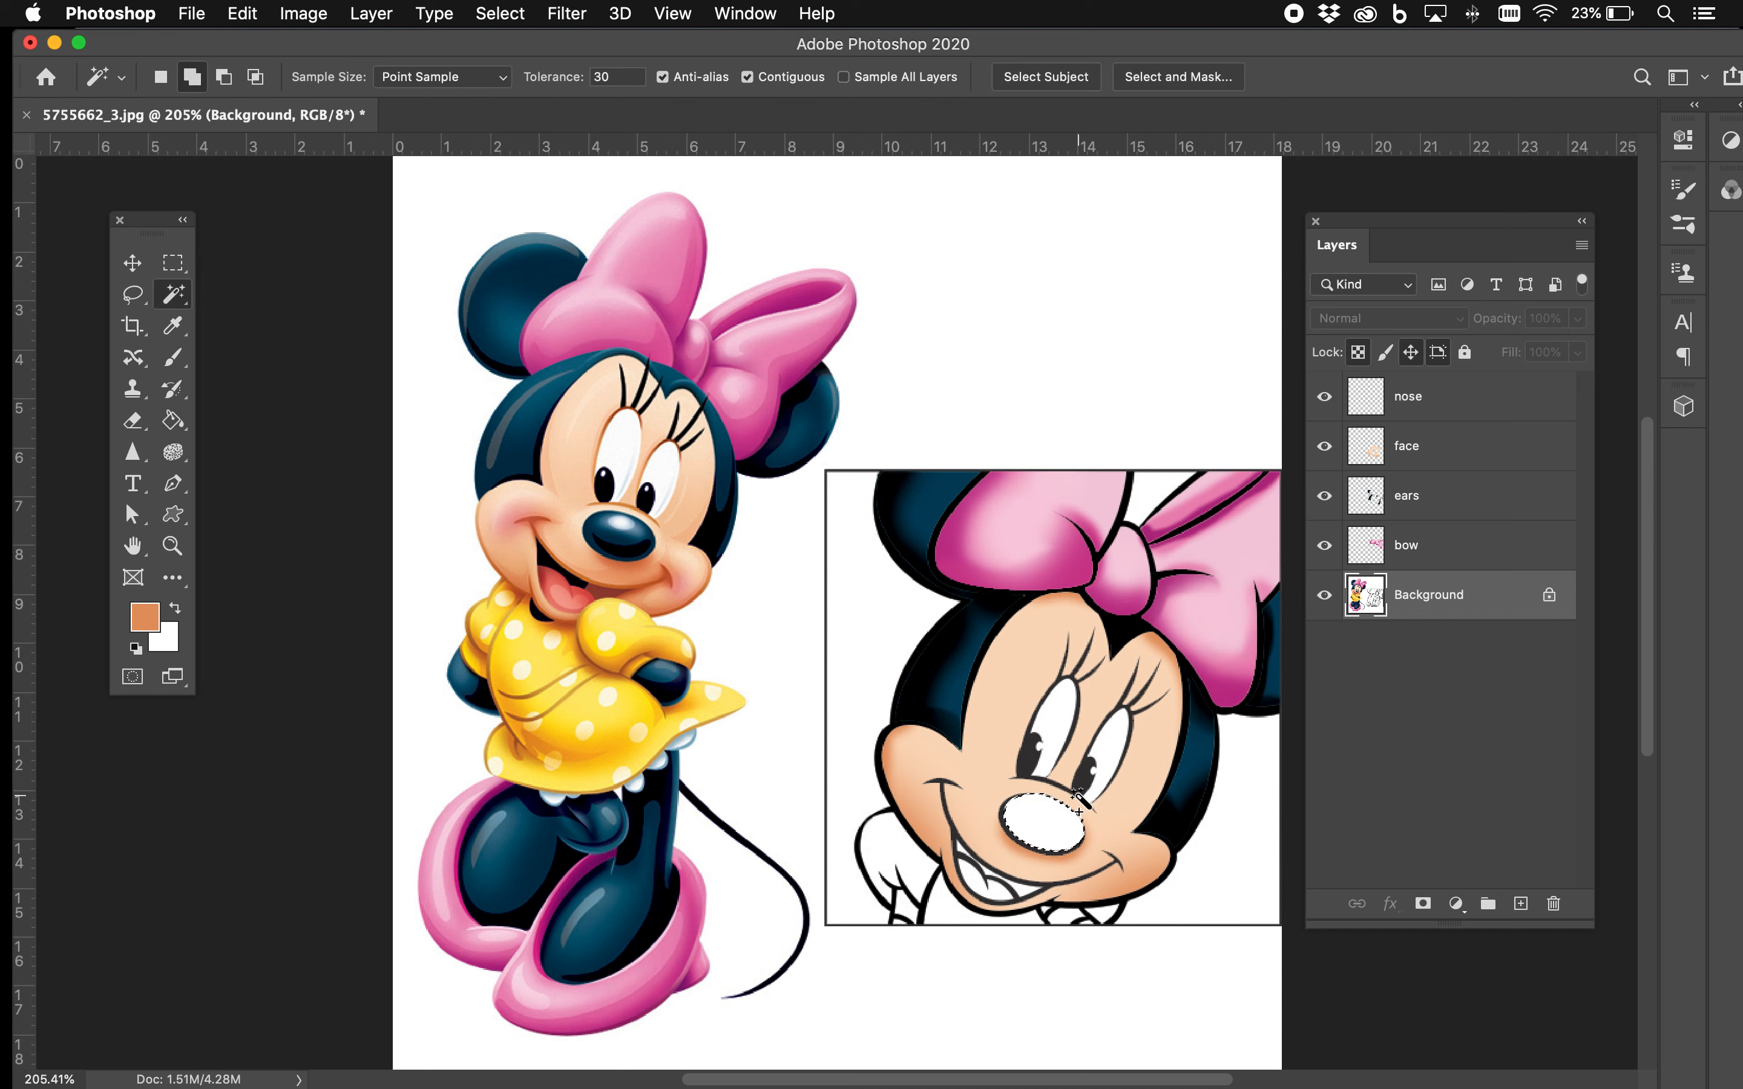
pyautogui.click(1436, 397)
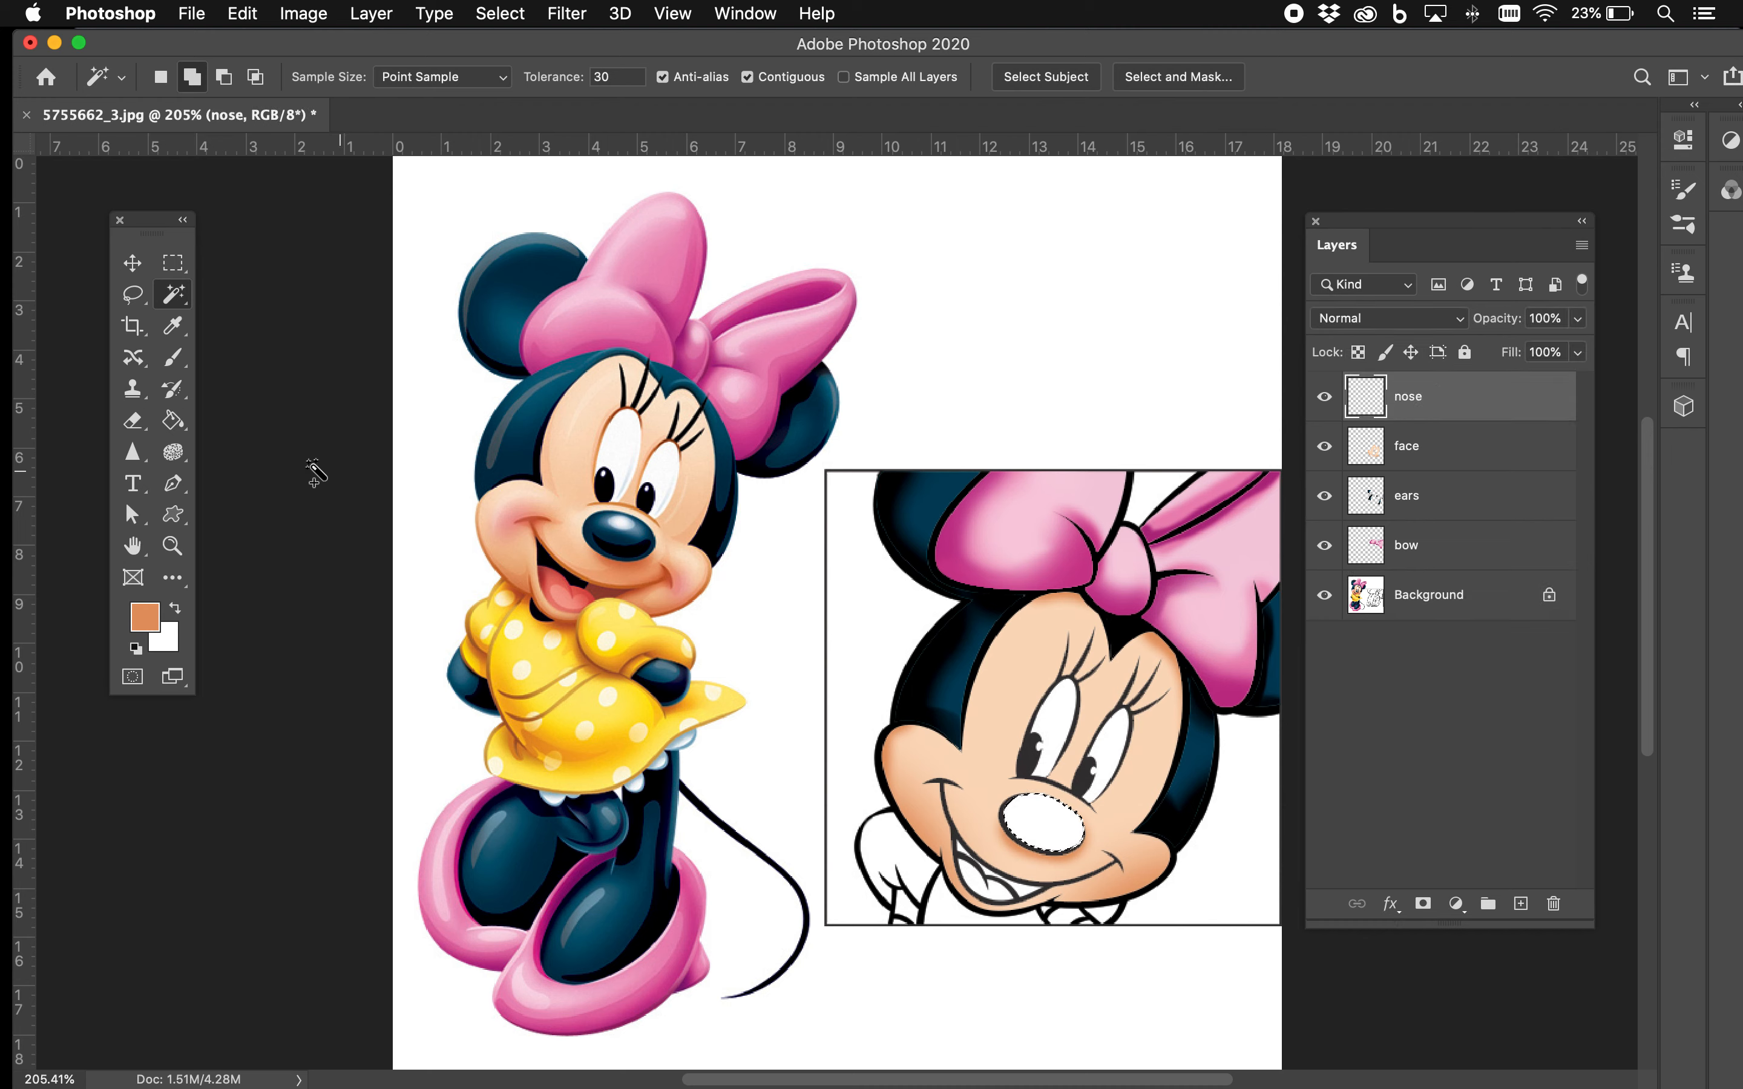
# Step: Fill the selected nose with dark blue sampled from the reference nose
pyautogui.click(173, 325)
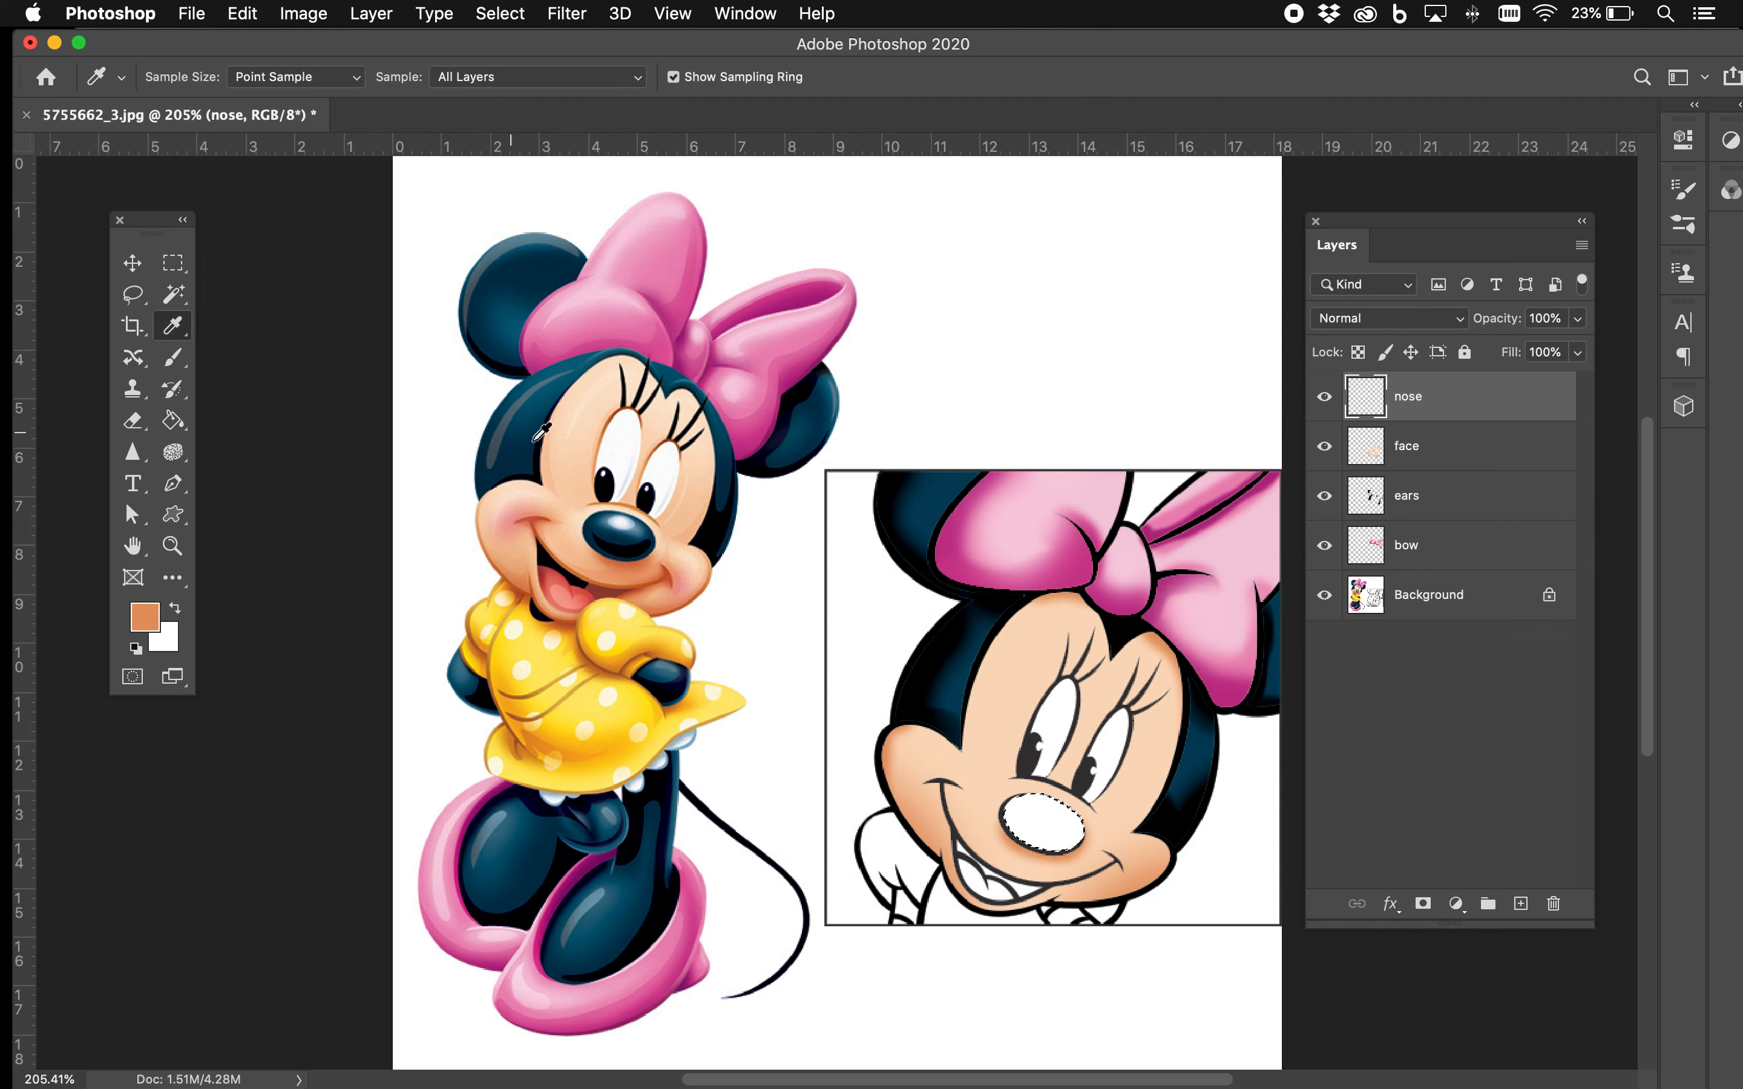
pyautogui.click(631, 537)
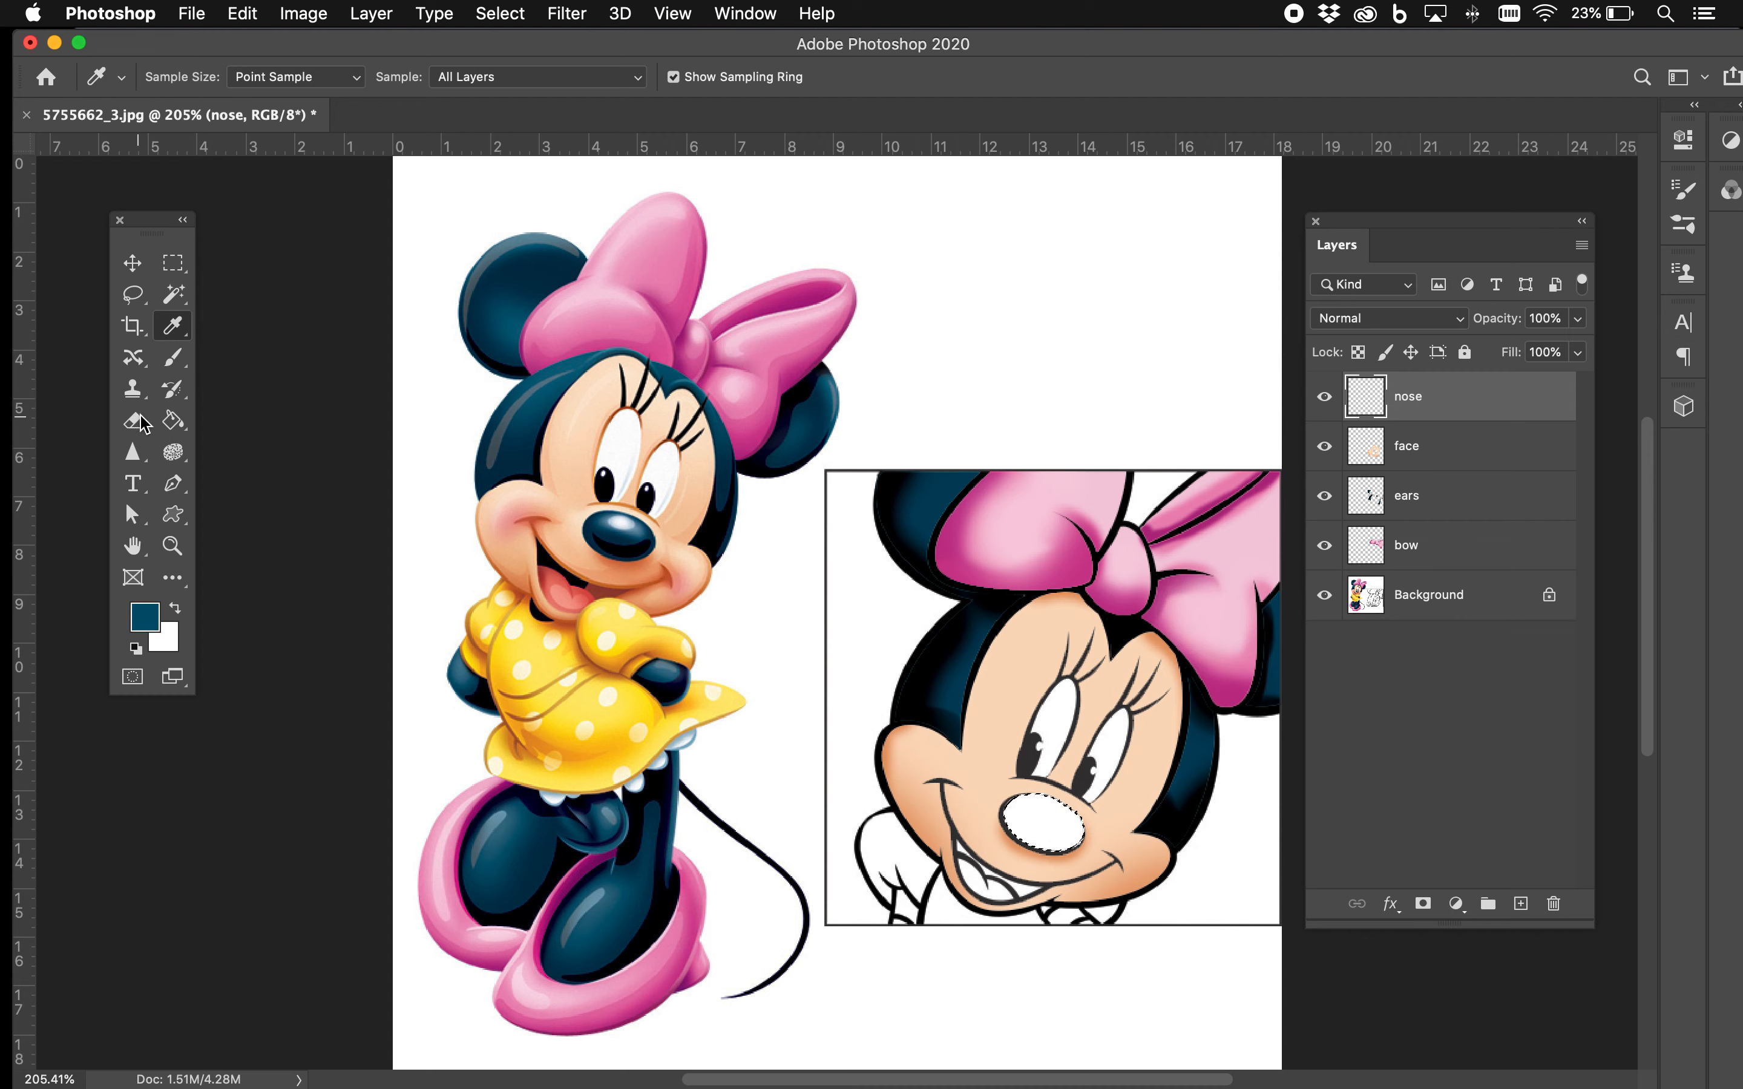
pyautogui.click(173, 422)
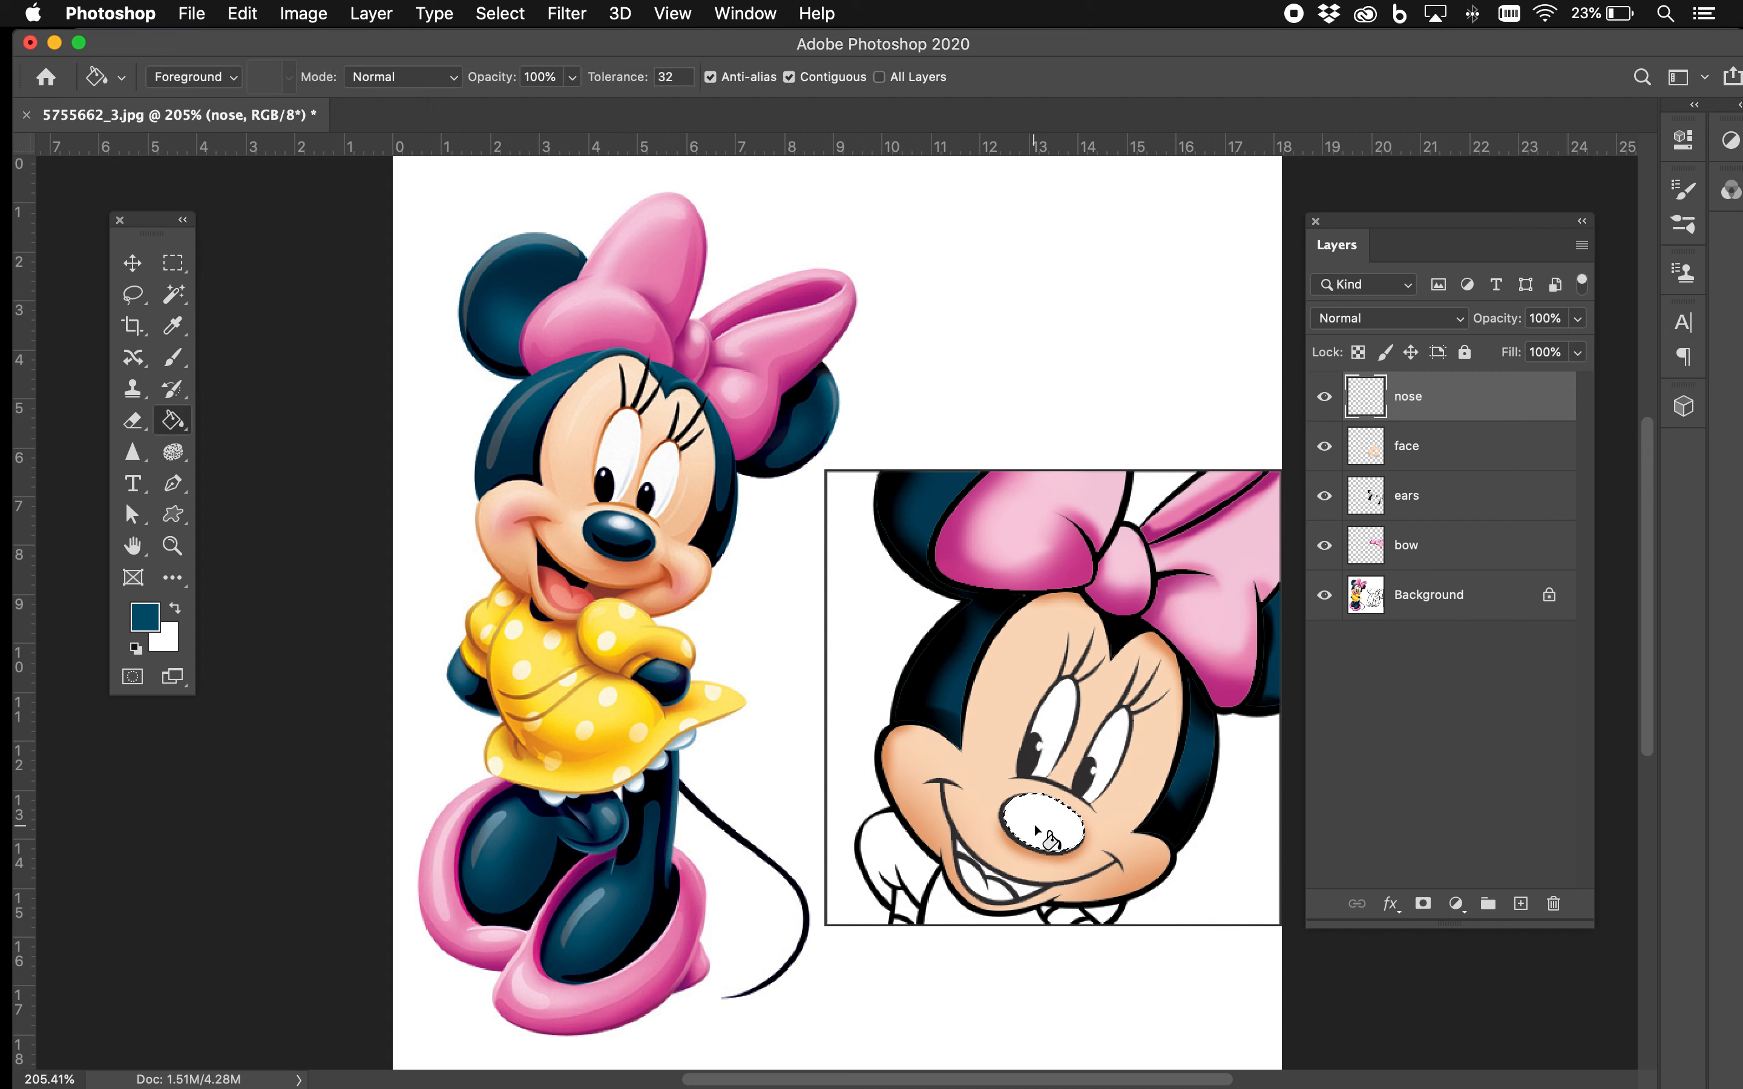
# Step: Reset to the default colours and darken the edges of the nose in black with a soft 31 px brush within its selection
pyautogui.click(136, 647)
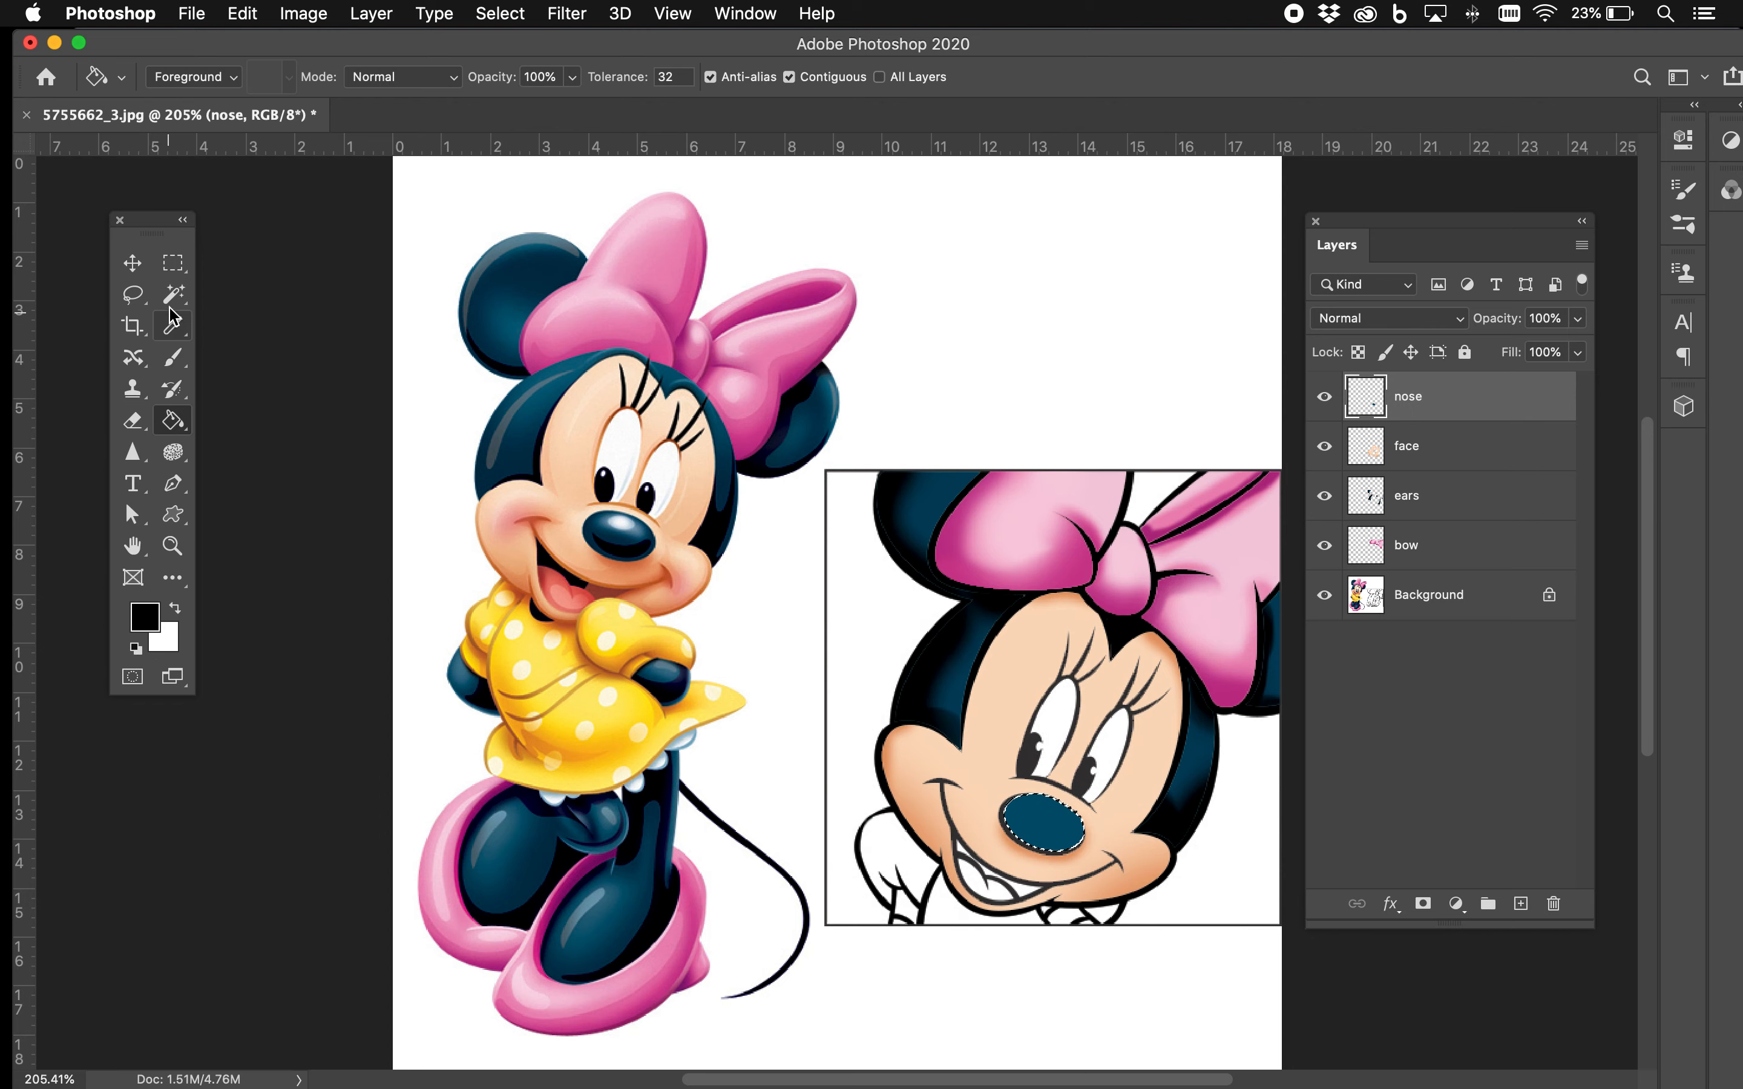
pyautogui.click(173, 356)
pyautogui.moveTo(1052, 835); pyautogui.dragTo(1100, 858)
pyautogui.keyDown('super'); pyautogui.click(1365, 396); pyautogui.keyUp('super')
pyautogui.moveTo(997, 792); pyautogui.dragTo(1106, 852)
# Step: Paint a soft white highlight on the upper part of the nose and clear the selection
pyautogui.press('x')
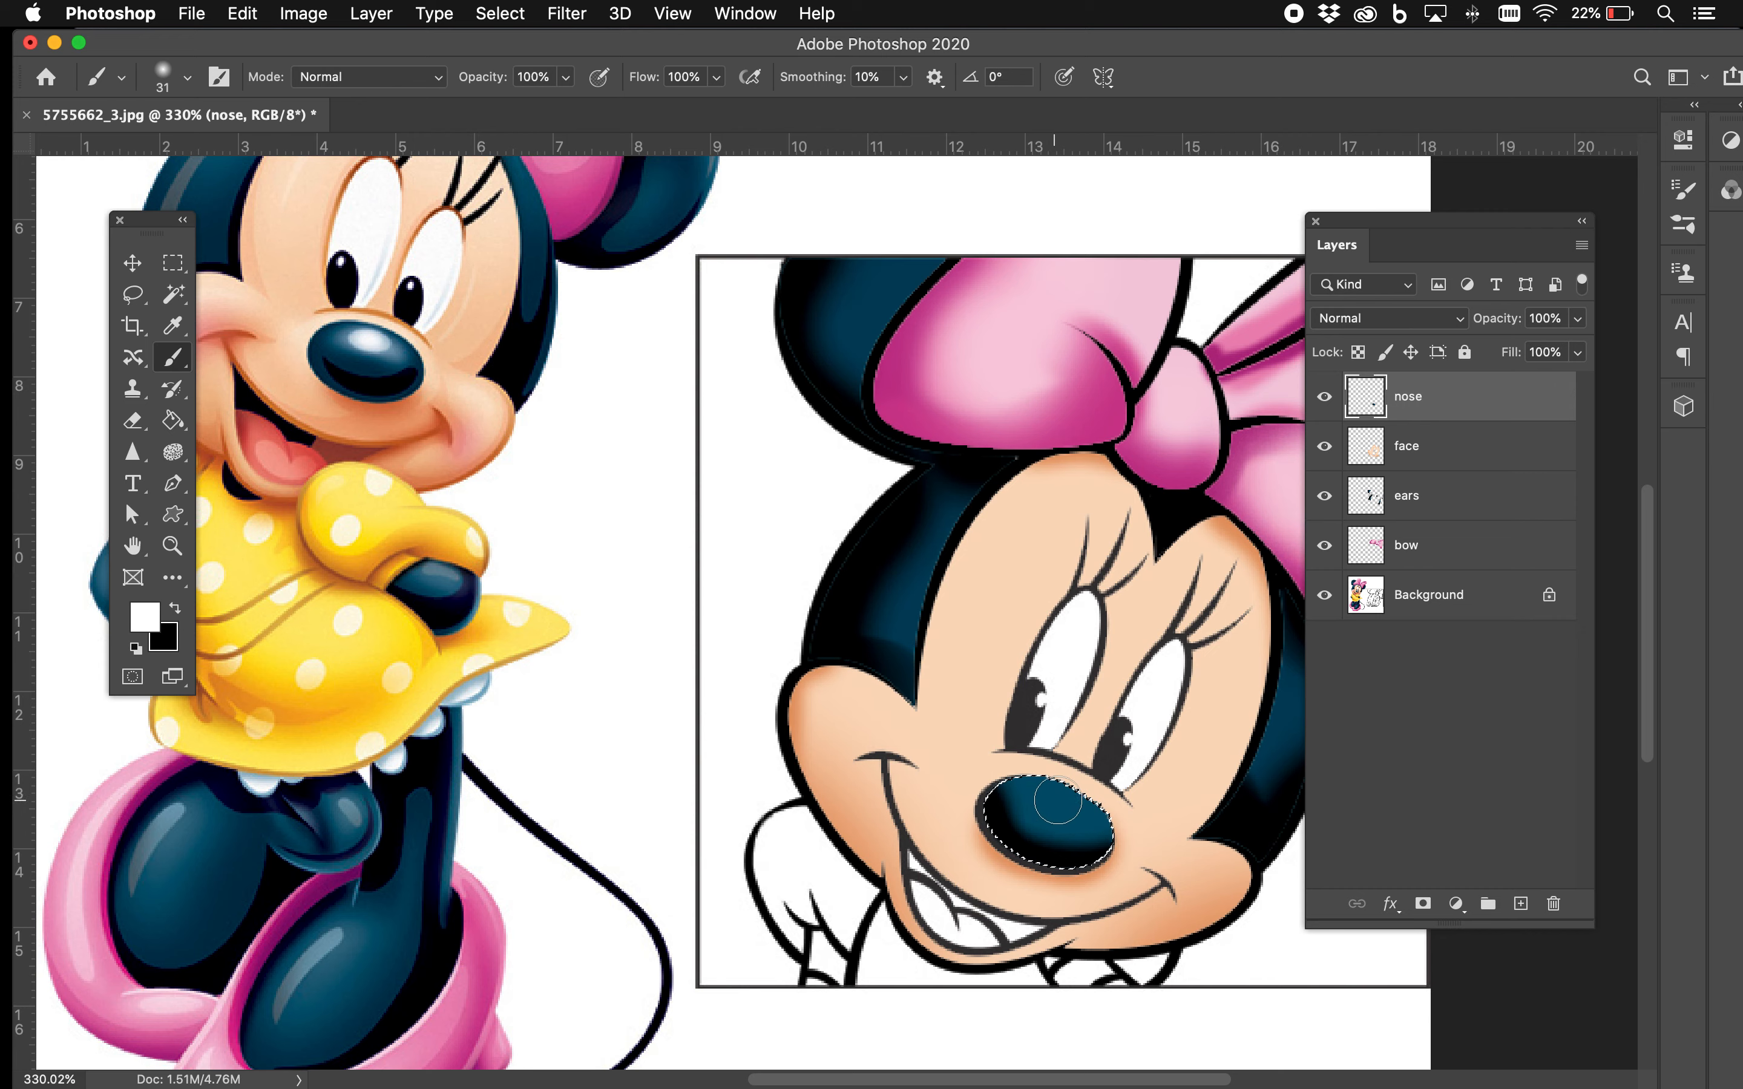
pyautogui.moveTo(1048, 793); pyautogui.dragTo(1051, 793)
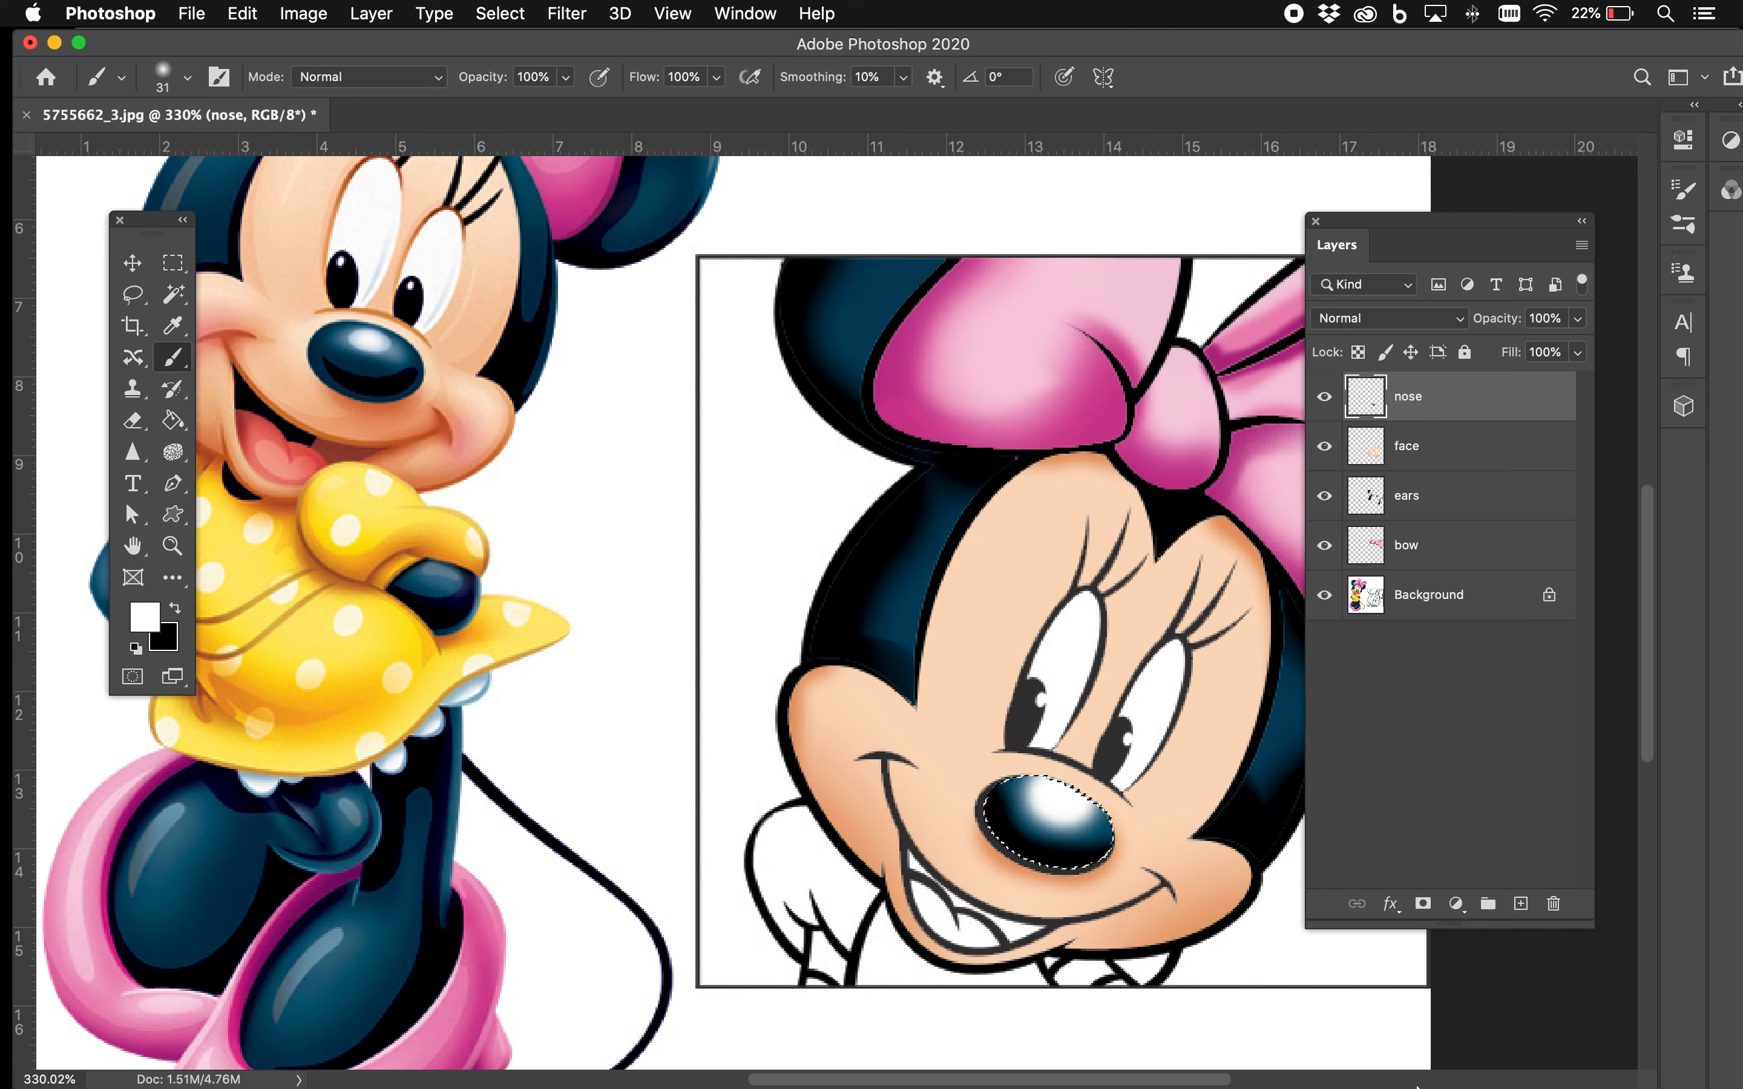
pyautogui.moveTo(1416, 1084)
pyautogui.press('super+0')
pyautogui.press('super+d')
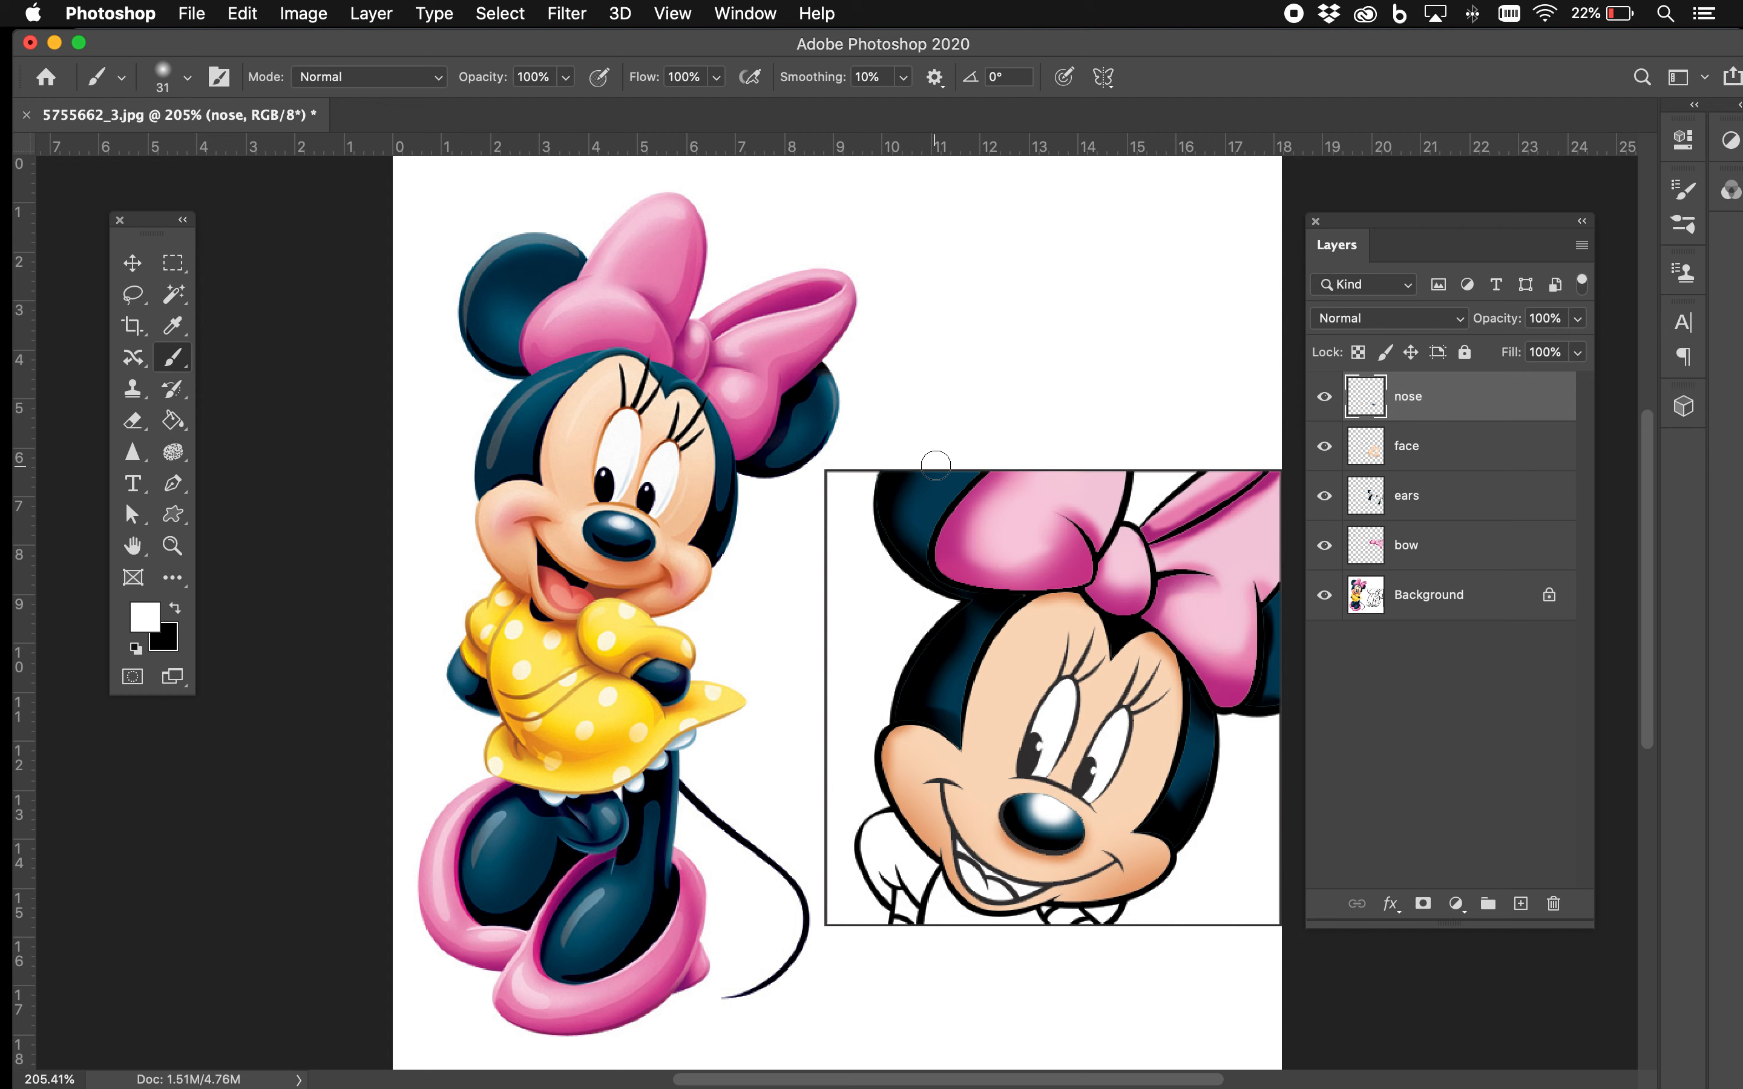
# Step: Hide the Background layer to inspect all the colour layers alone, and show it again
pyautogui.click(1325, 597)
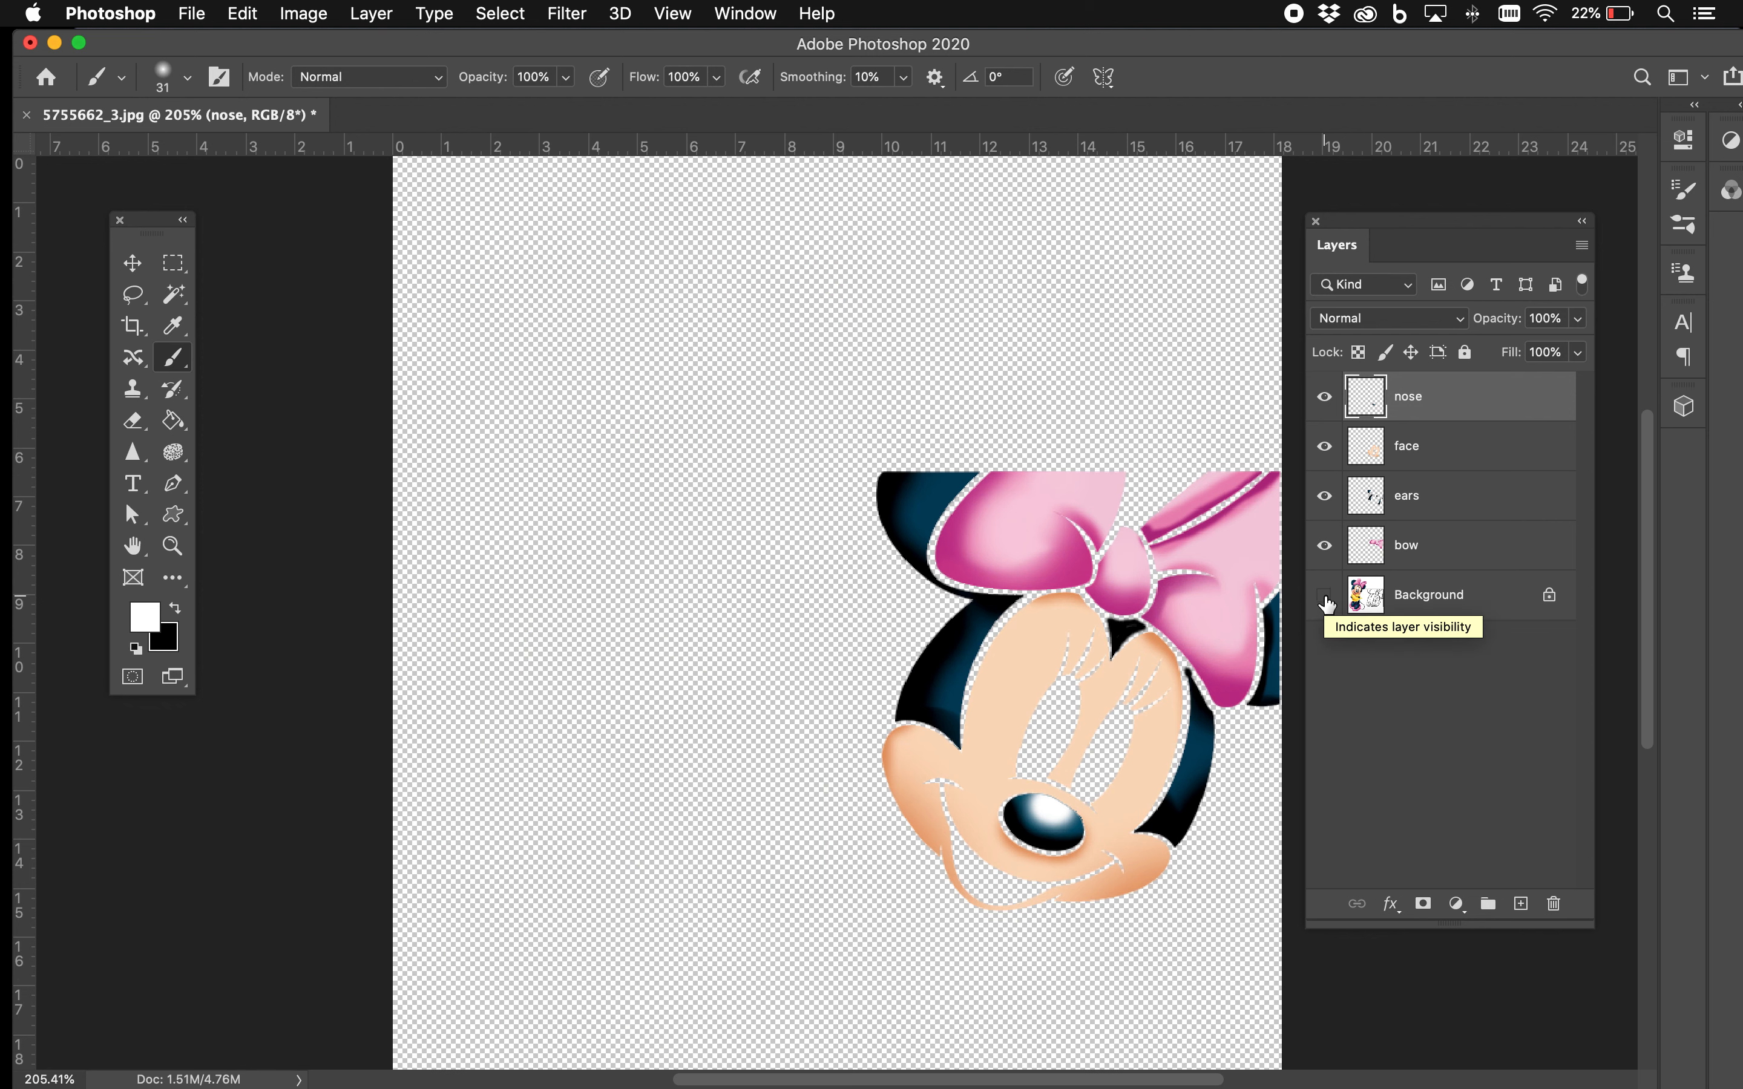
pyautogui.click(1325, 596)
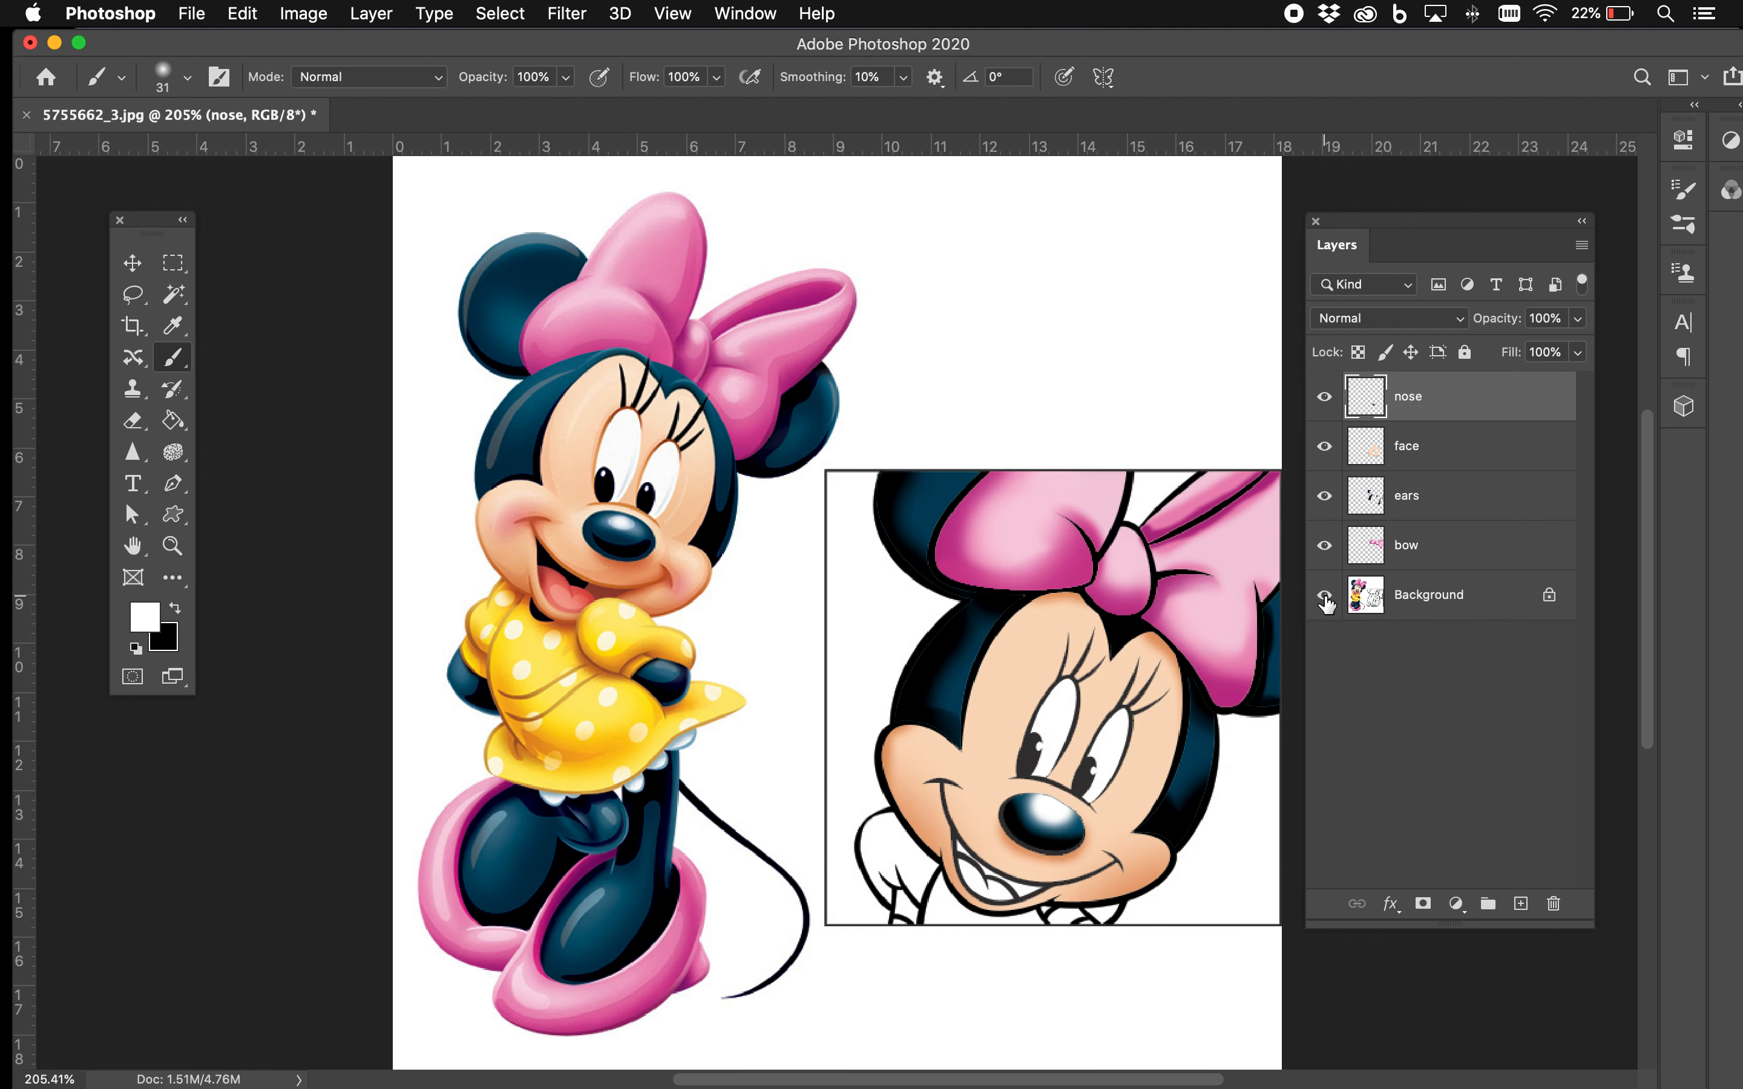